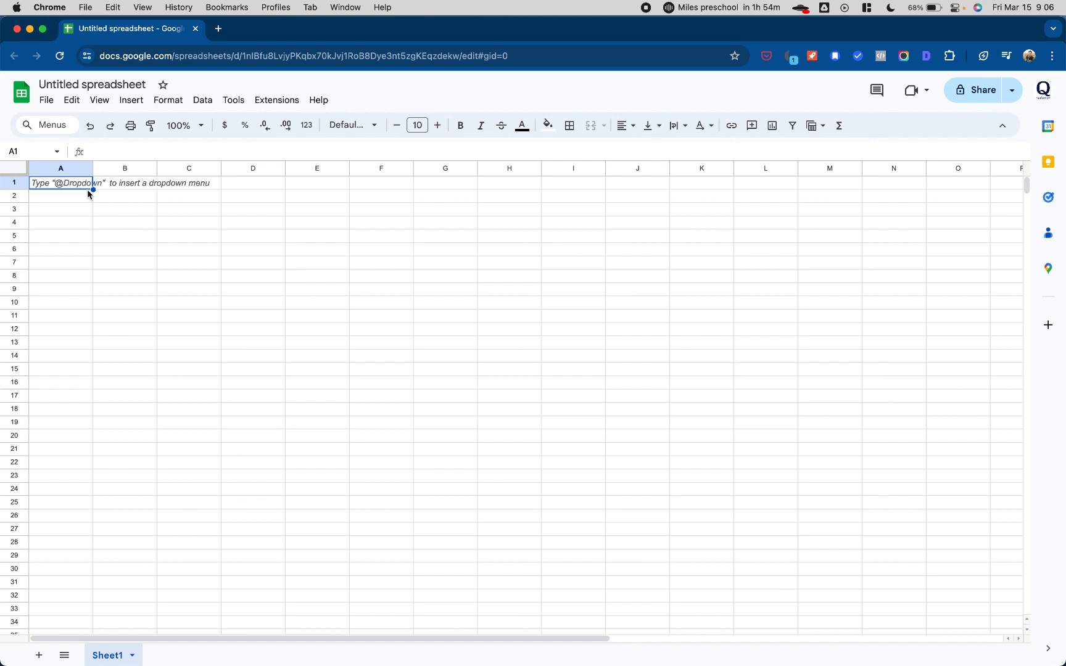
Enter the column headers Date, Day, Spend, Conversions and Revenue in cells A1 through E1
{"action": "type", "text": "Date"}
{"action": "key", "text": "Tab"}
{"action": "type", "text": "Day"}
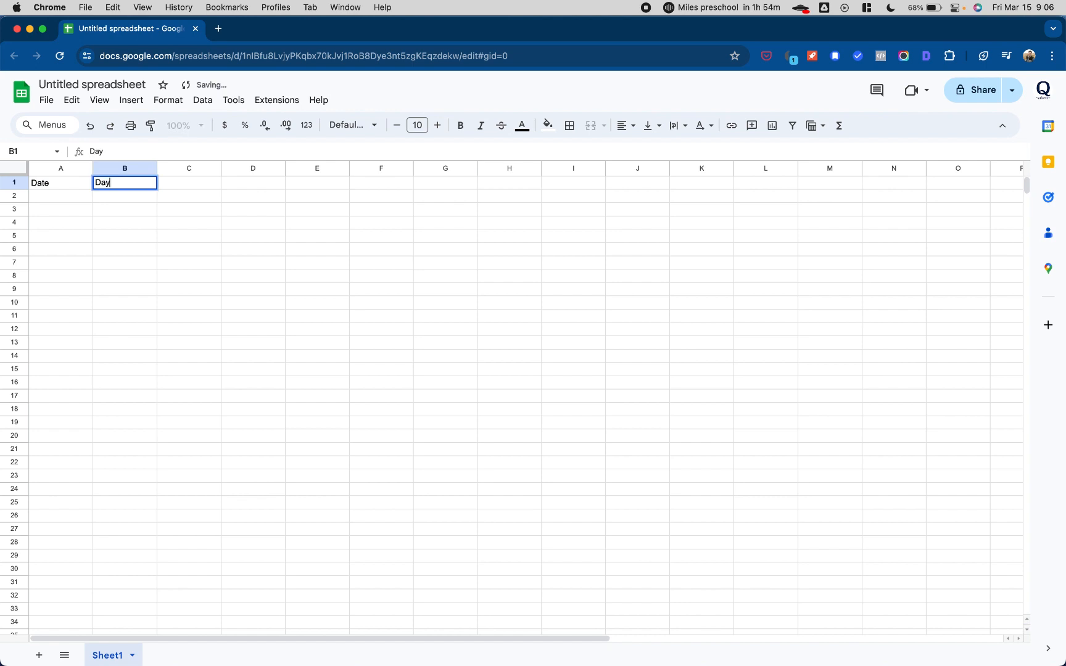
{"action": "key", "text": "Tab"}
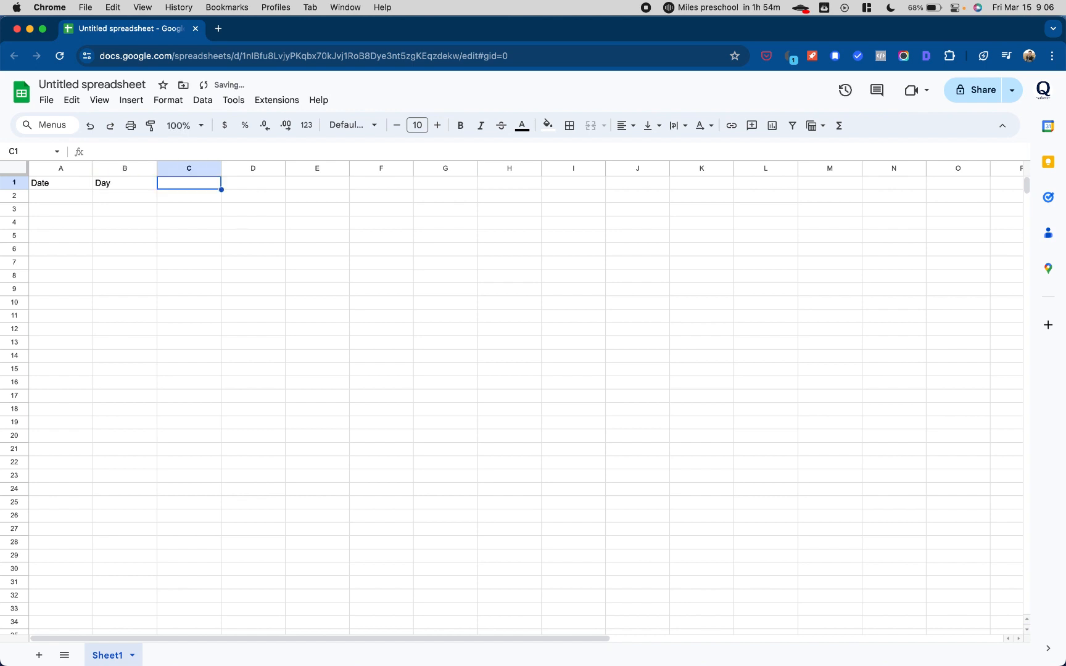
{"action": "type", "text": "Spend"}
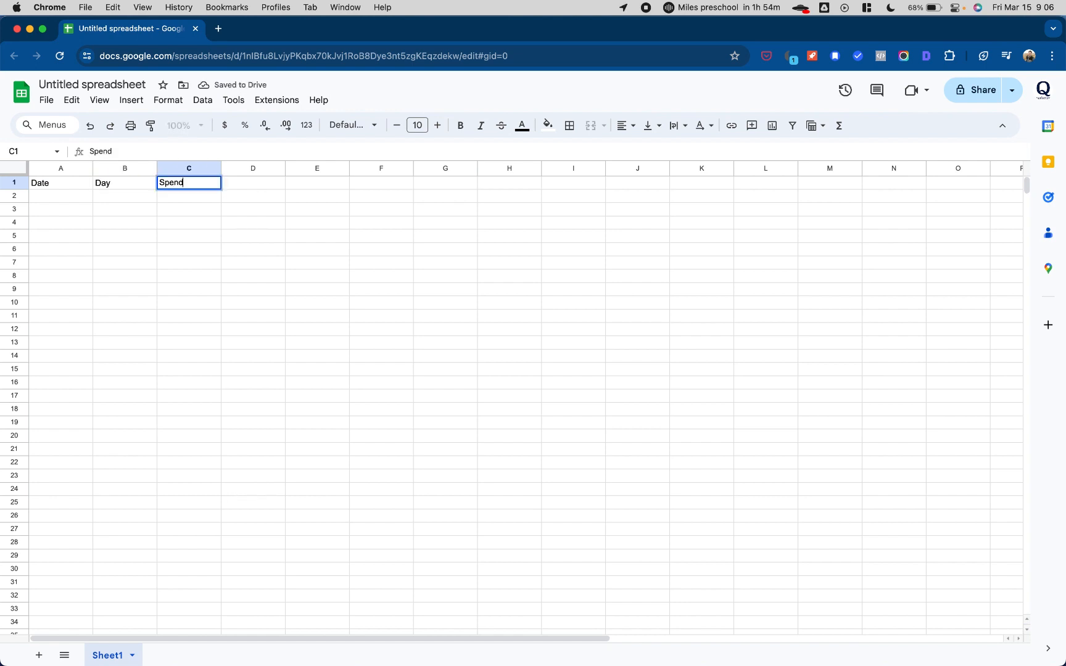
{"action": "key", "text": "Tab"}
{"action": "type", "text": "Conversions"}
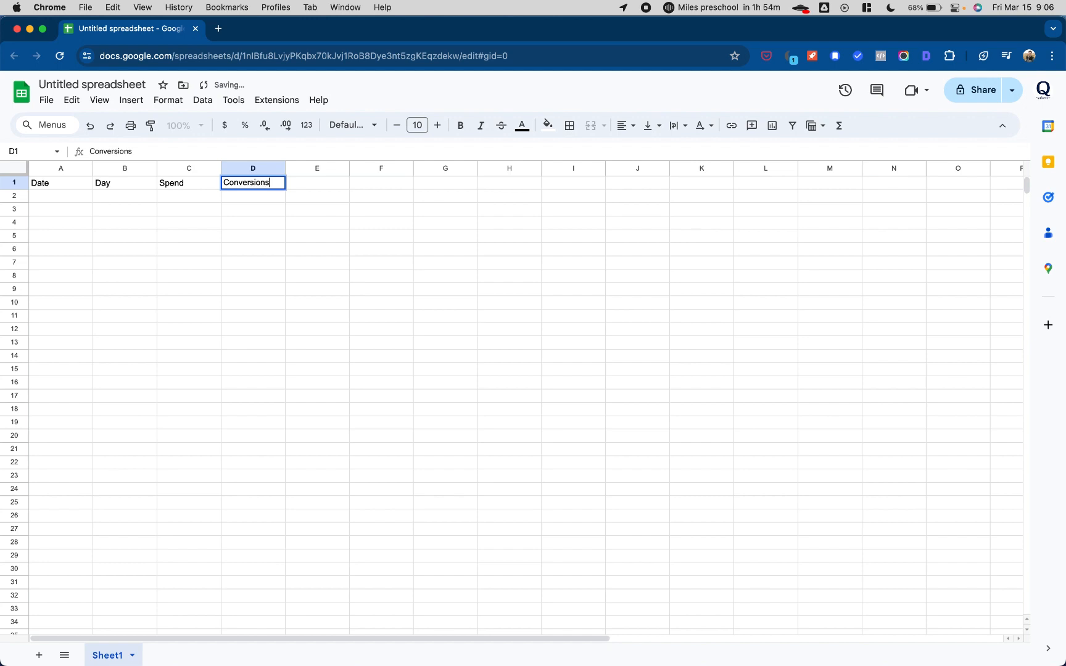
{"action": "key", "text": "Tab"}
{"action": "type", "text": "Revenue"}
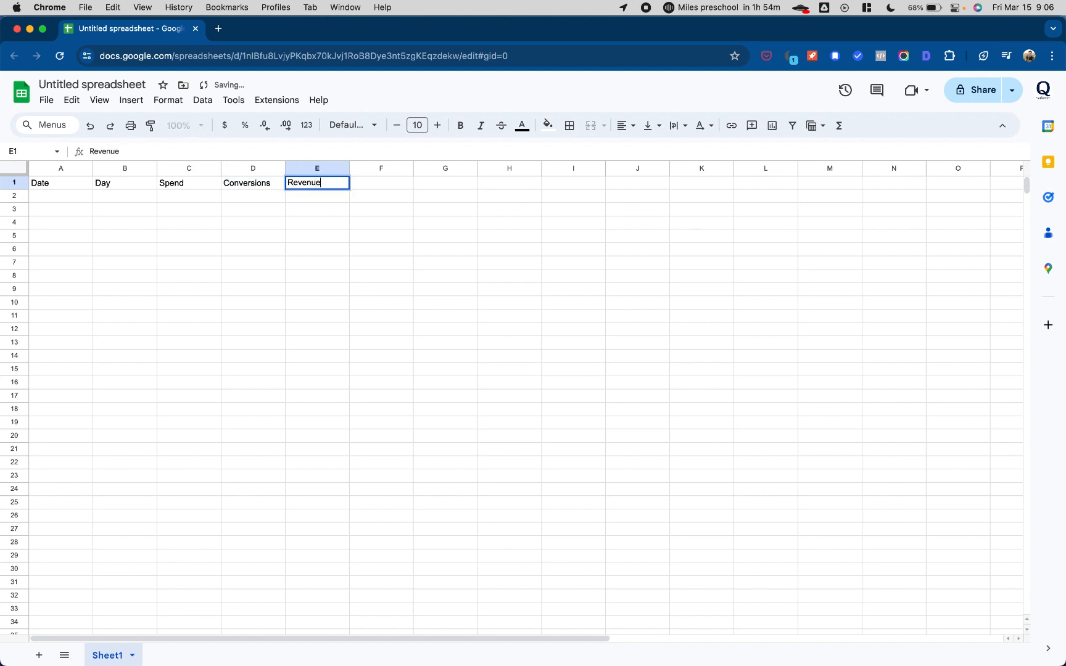
{"action": "key", "text": "Tab"}
Leave column F empty and enter the headers CPA or CAC, AOV and ROAS in cells G1 through I1
{"action": "key", "text": "Tab"}
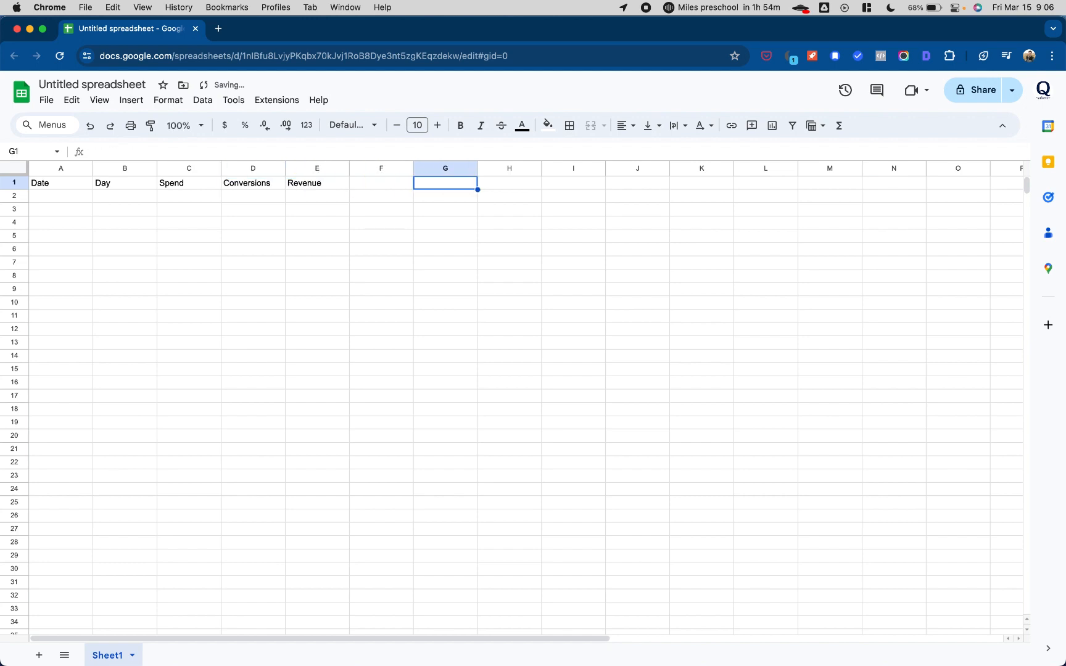
{"action": "type", "text": "CPA"}
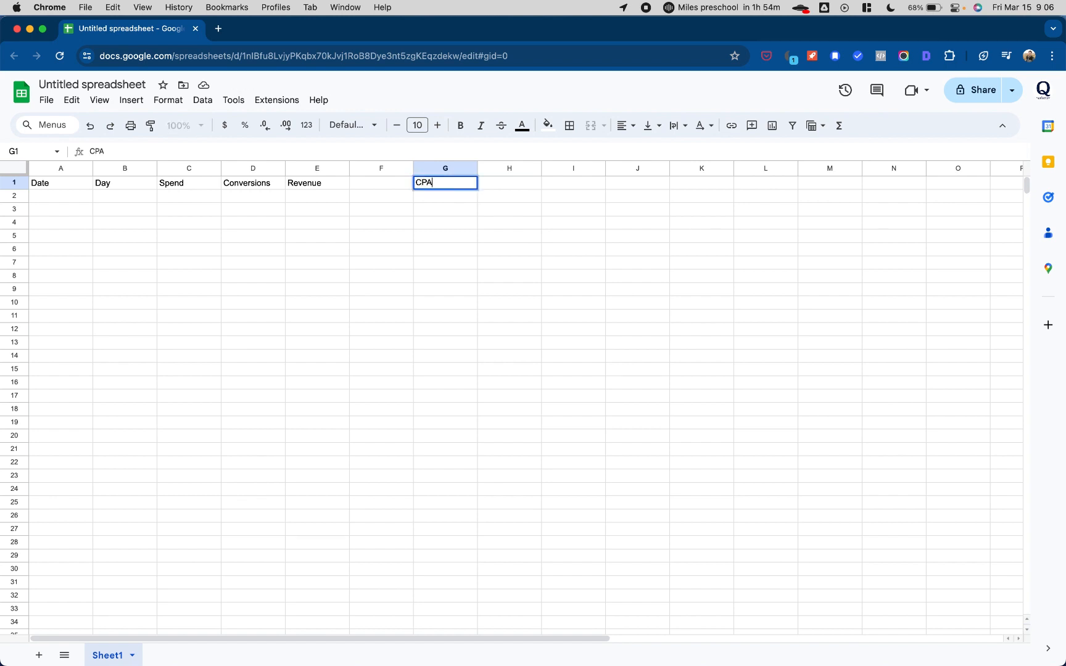
{"action": "type", "text": " or CAC"}
{"action": "key", "text": "Tab"}
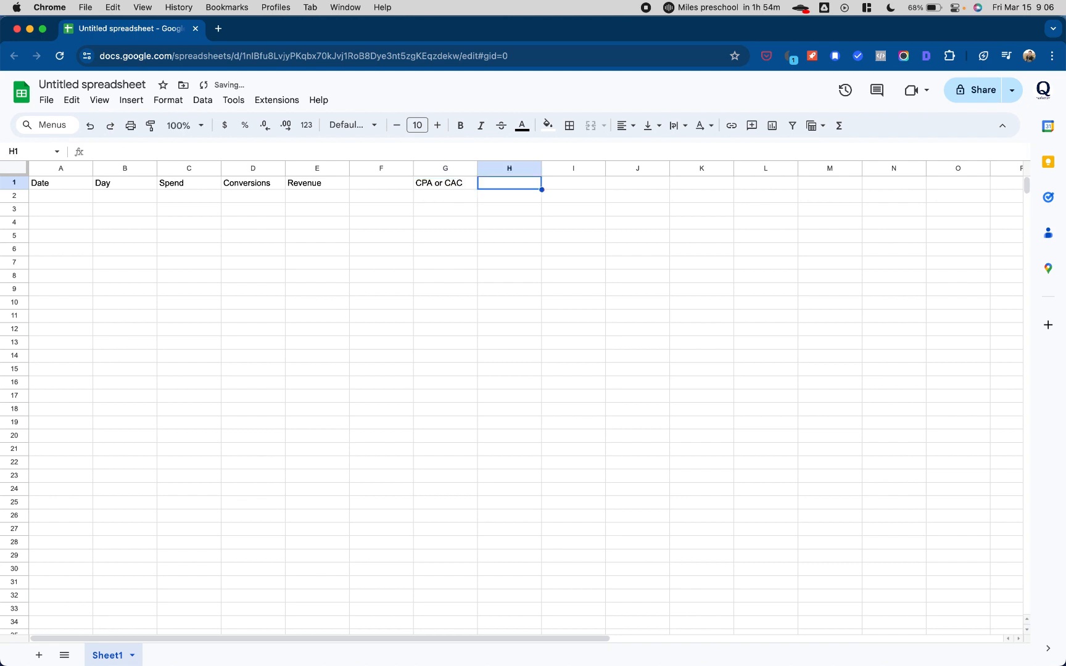
{"action": "type", "text": "AOV"}
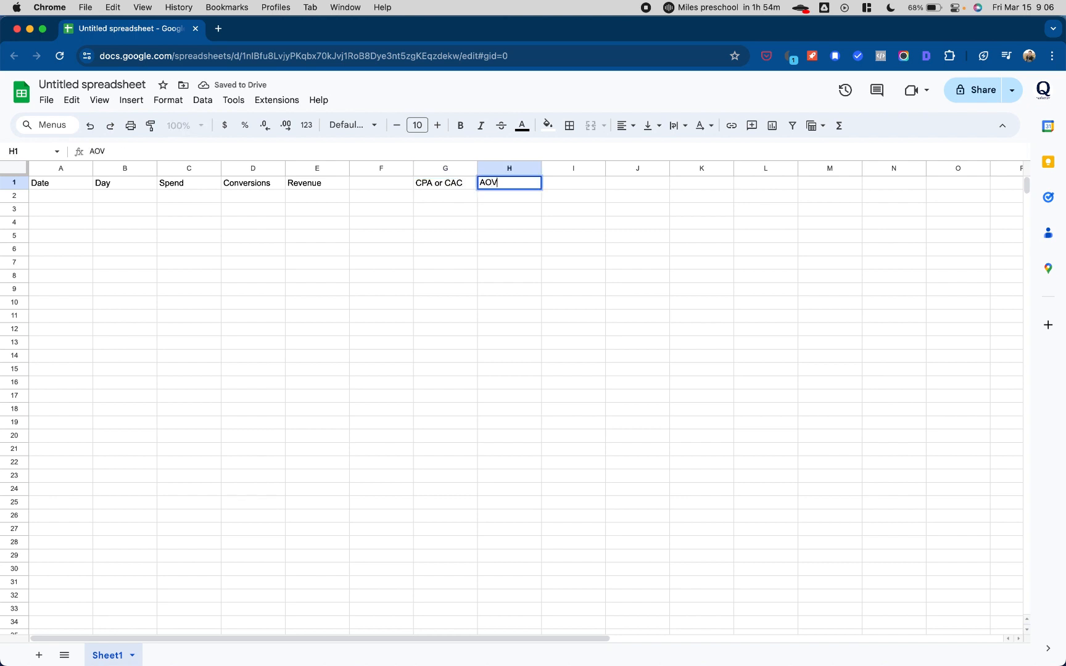
{"action": "key", "text": "Tab"}
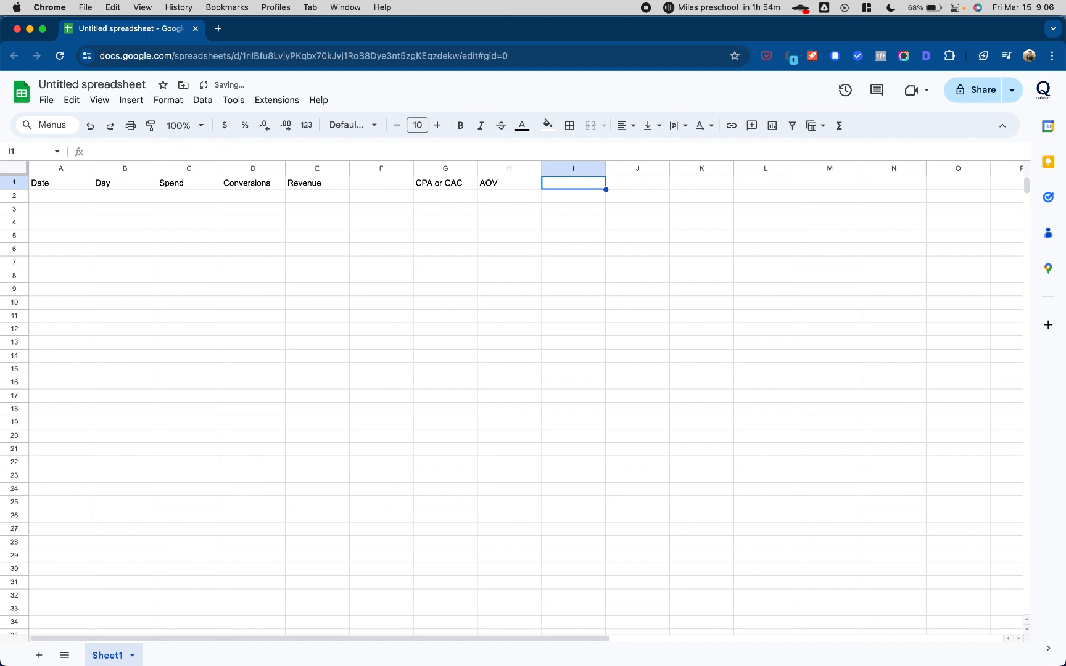
{"action": "type", "text": "ROAS"}
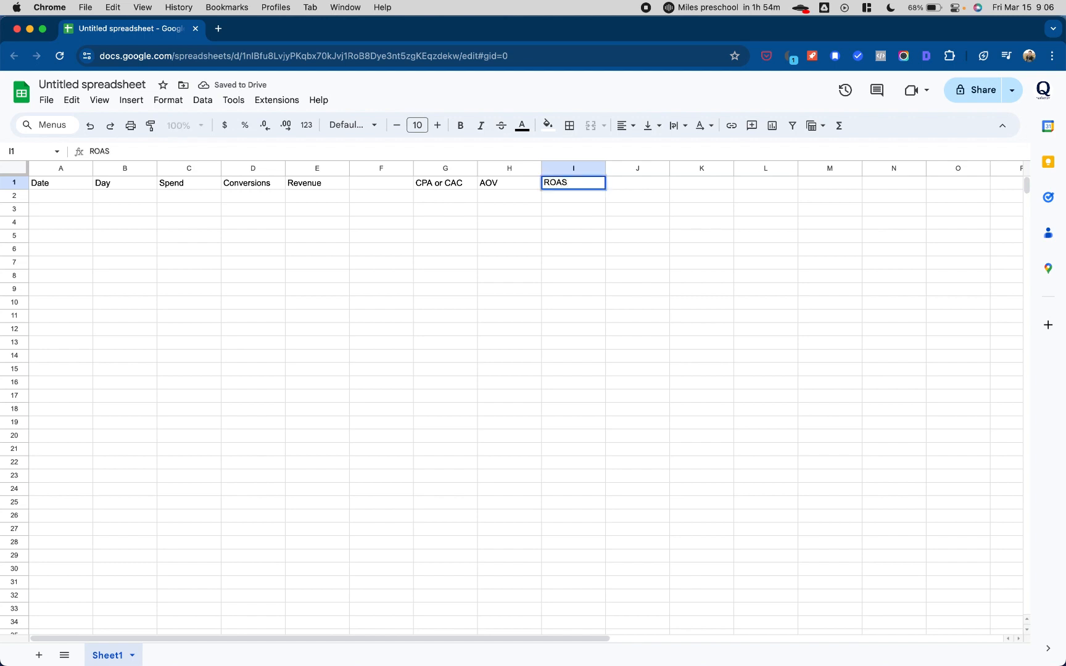
{"action": "key", "text": "Tab"}
Enter the header "Protif ($)" in J1, leave K1 empty, and enter the header Notes in L1
{"action": "type", "text": "P"}
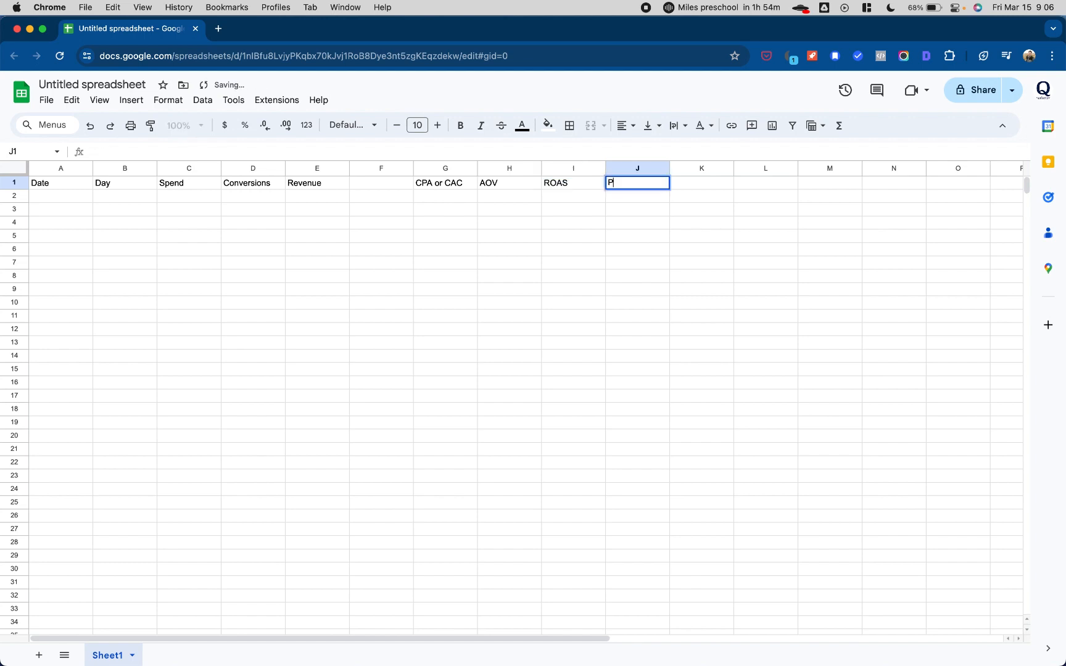
{"action": "type", "text": "rotif (4)"}
{"action": "key", "text": "BackSpace"}
{"action": "type", "text": "$)"}
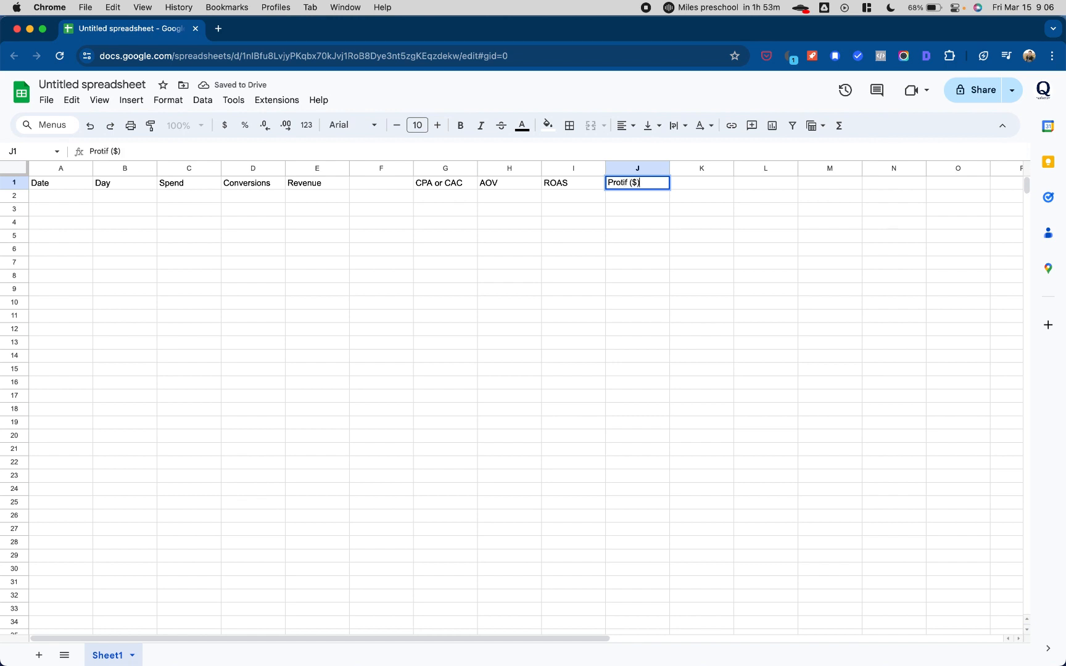
{"action": "key", "text": "Tab"}
{"action": "key", "text": "Tab"}
{"action": "type", "text": "Notes"}
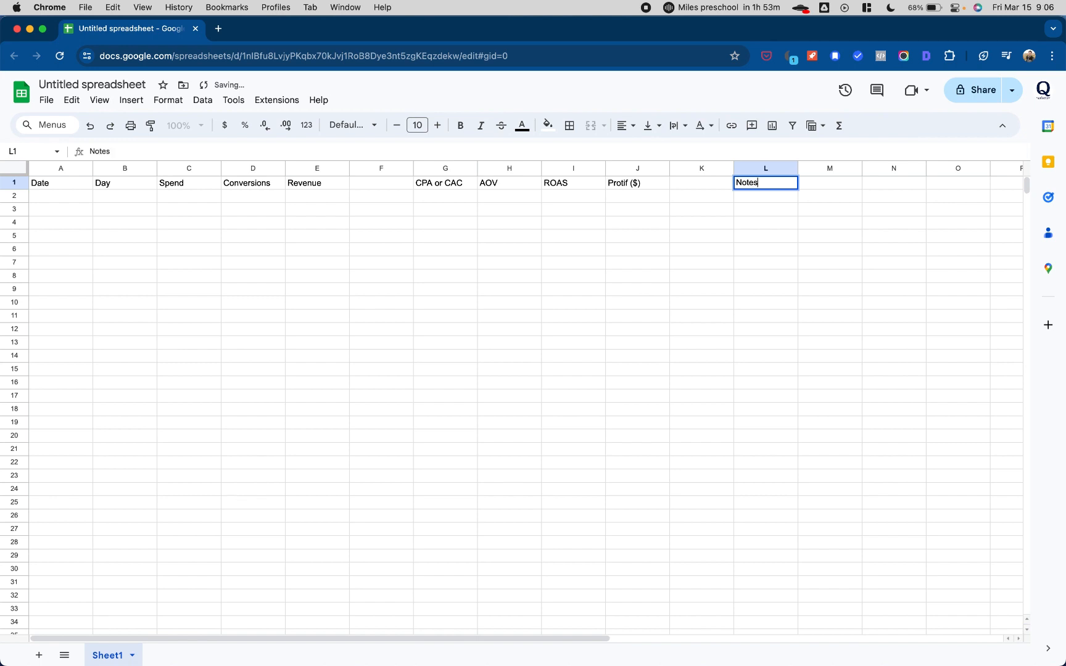
{"action": "key", "text": "Return"}
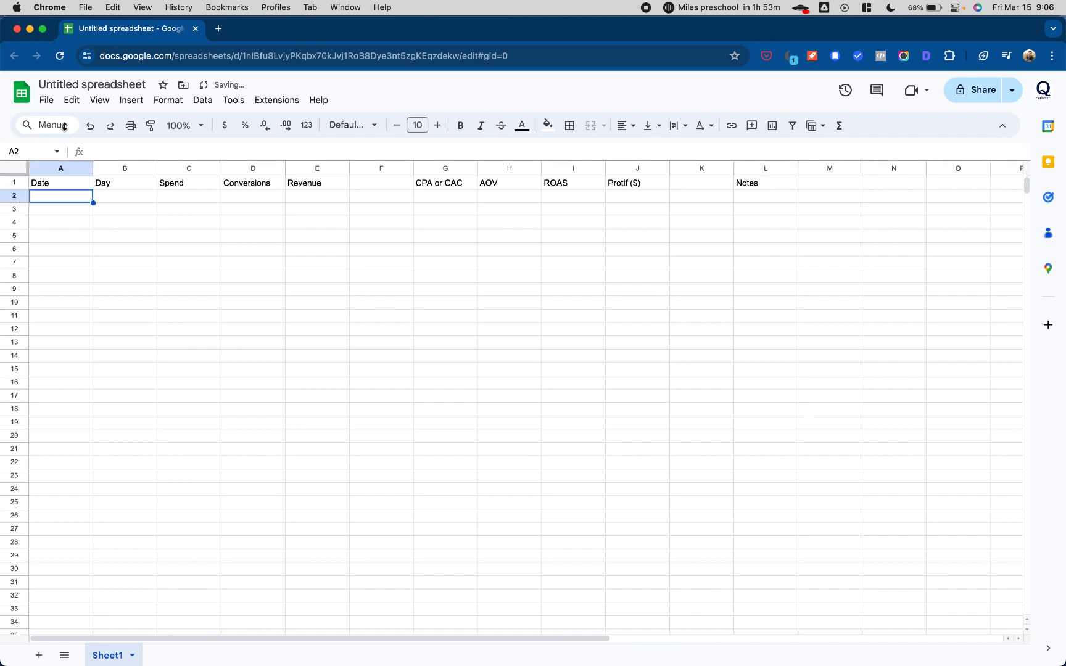
Fill the empty columns F and K with light grey and narrow both into thin separators
{"action": "left_click", "coordinate": [389, 171]}
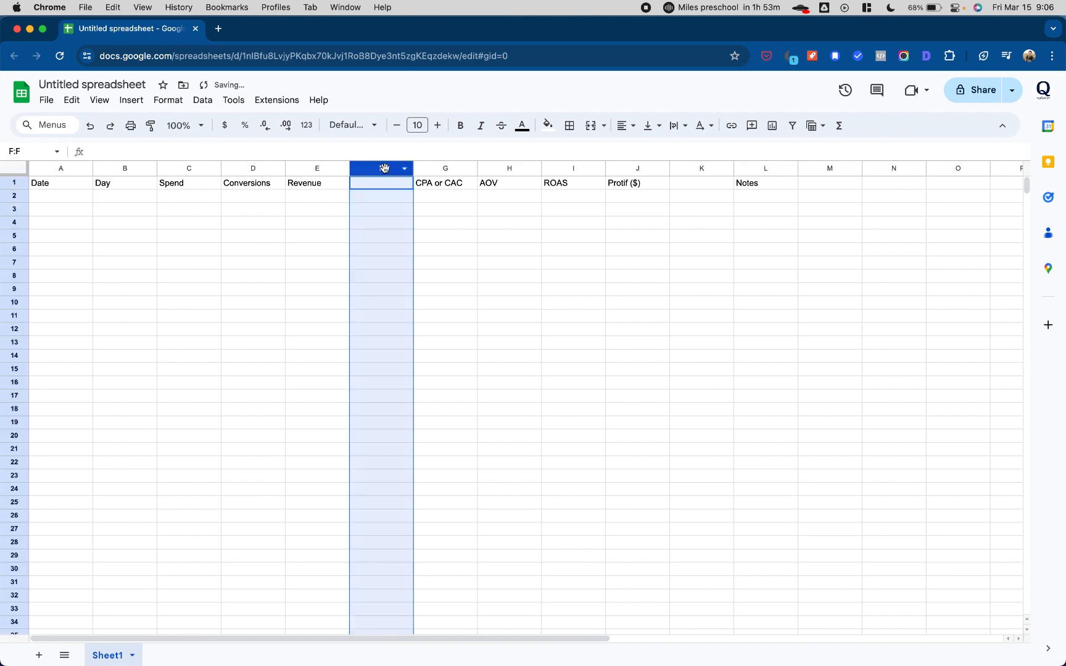
{"action": "left_click", "coordinate": [702, 169], "text": "super"}
{"action": "left_click", "coordinate": [551, 126]}
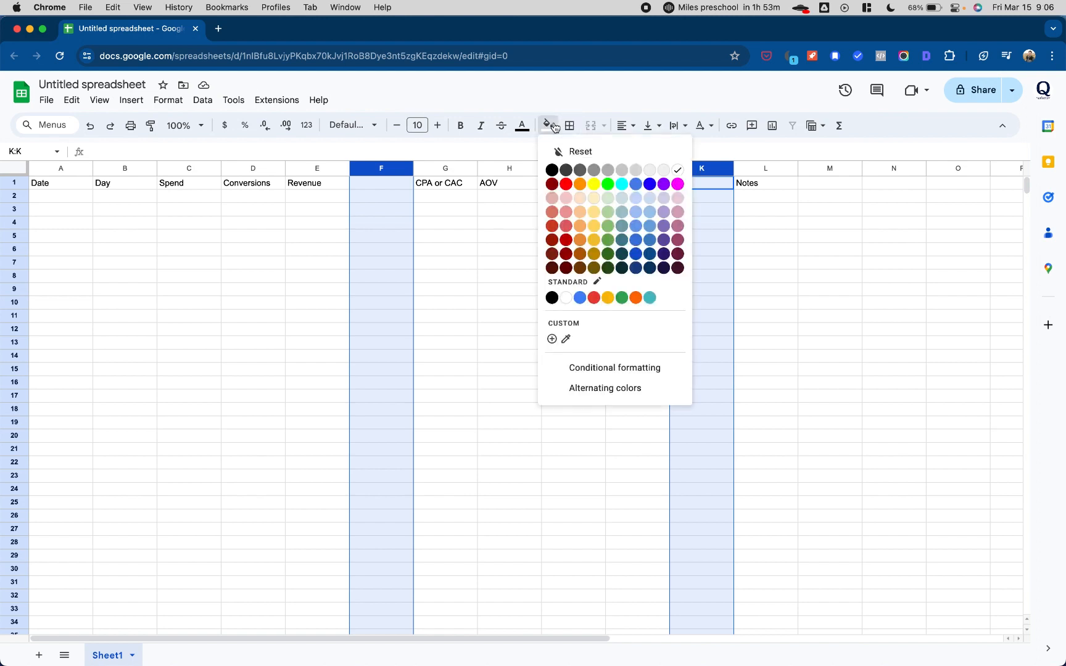
{"action": "left_click", "coordinate": [664, 171]}
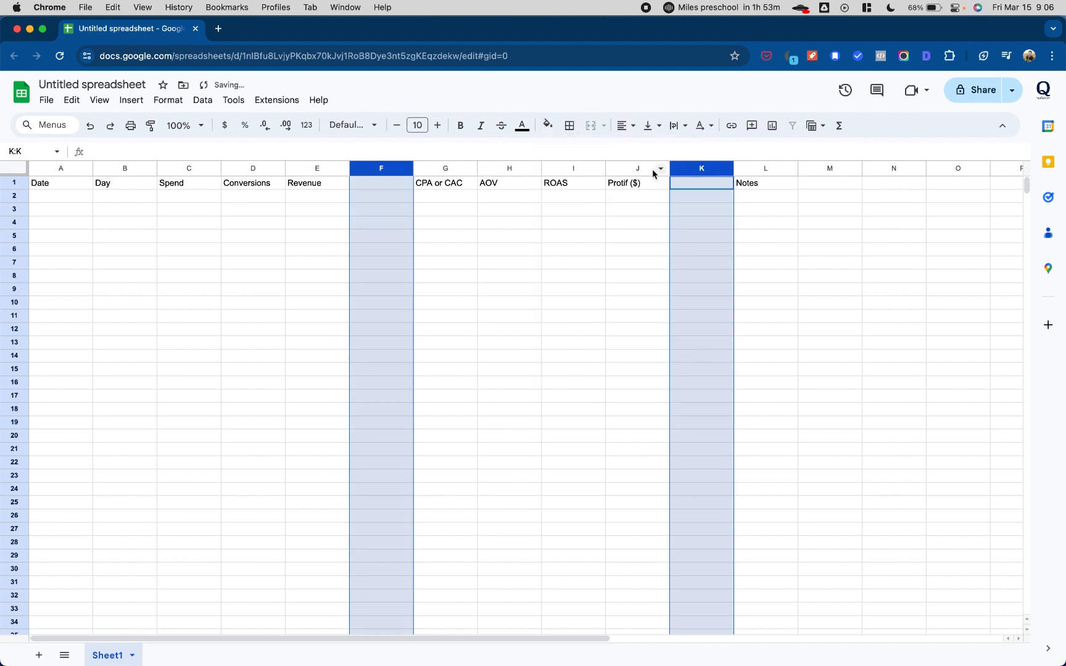
{"action": "left_click_drag", "start_coordinate": [412, 169], "coordinate": [364, 169]}
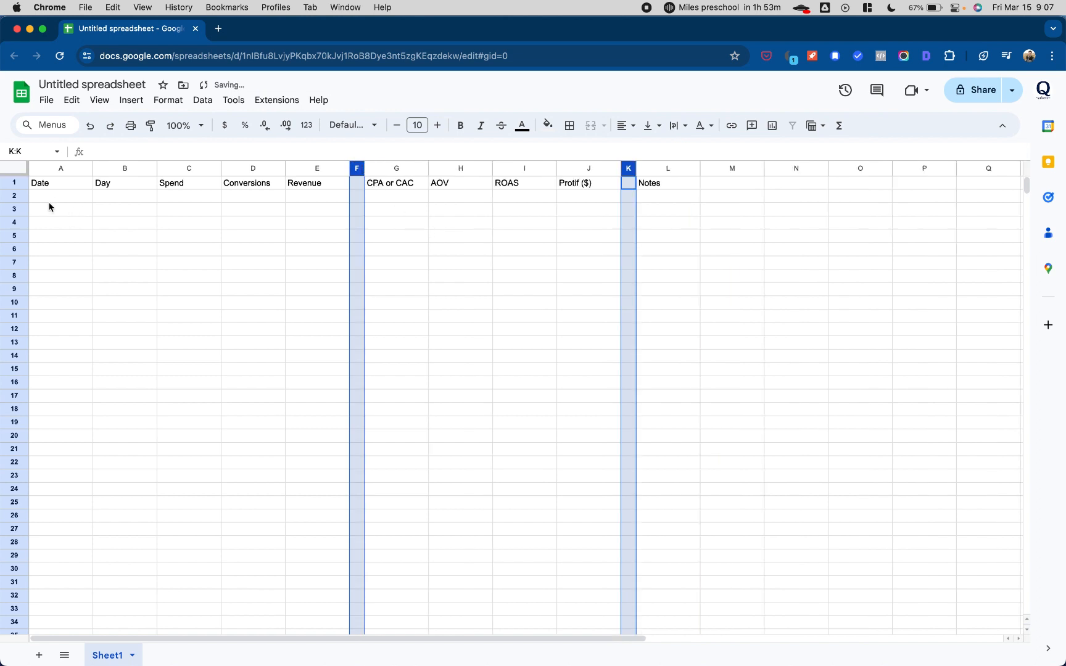
Format the whole header row 1 with bold white text on a black fill
{"action": "left_click", "coordinate": [13, 184]}
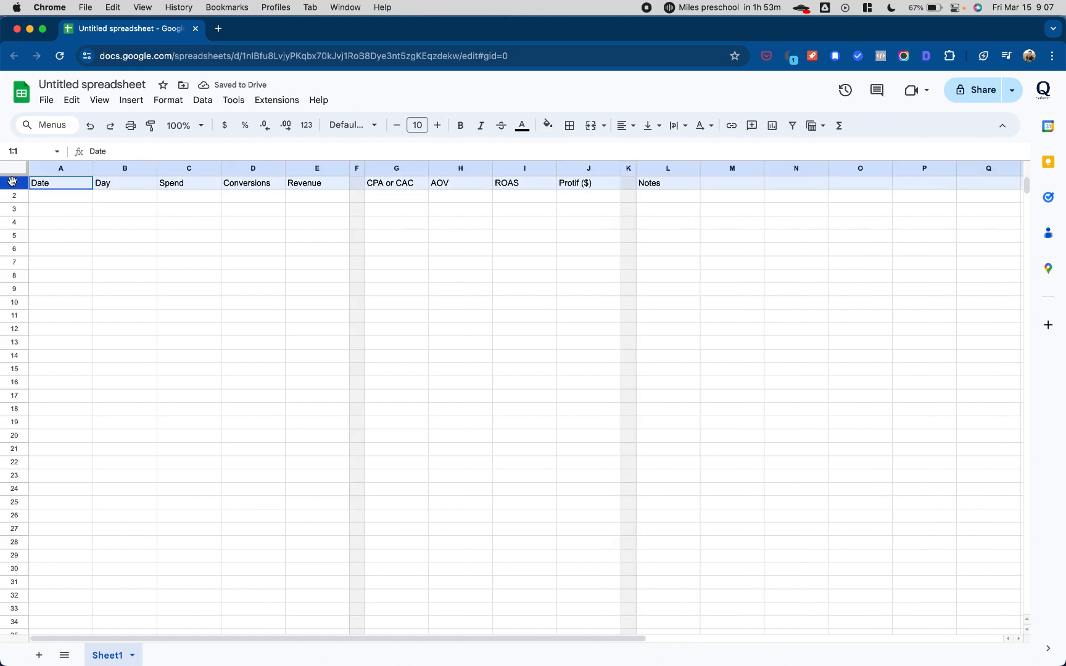
{"action": "left_click", "coordinate": [458, 126]}
{"action": "left_click", "coordinate": [548, 125]}
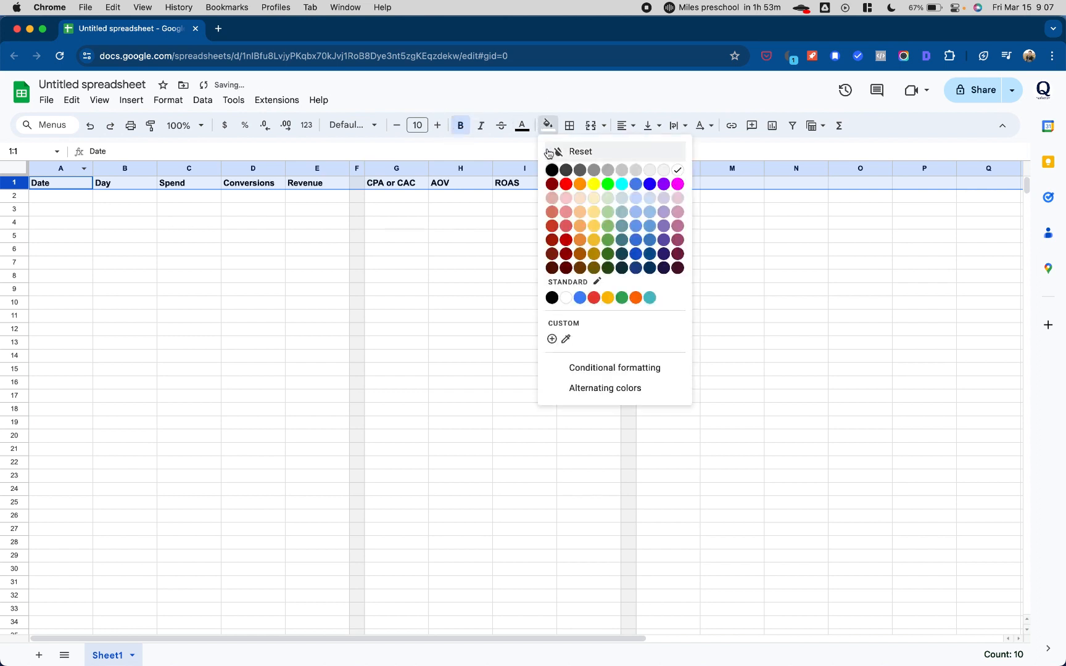
{"action": "left_click", "coordinate": [553, 170]}
{"action": "left_click", "coordinate": [522, 125]}
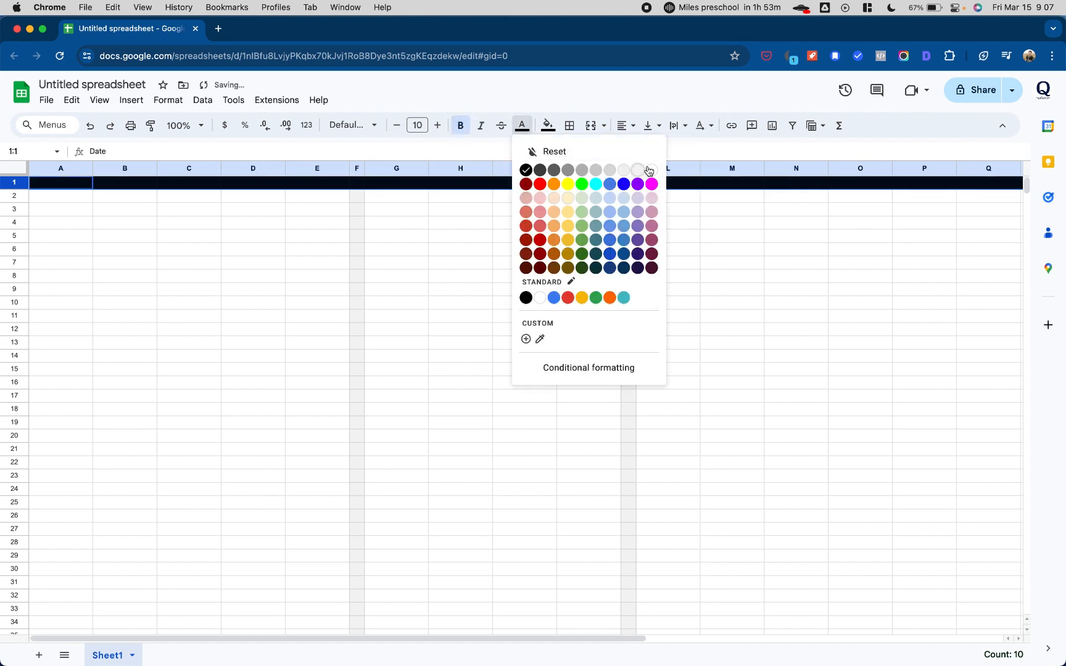
{"action": "left_click", "coordinate": [651, 171]}
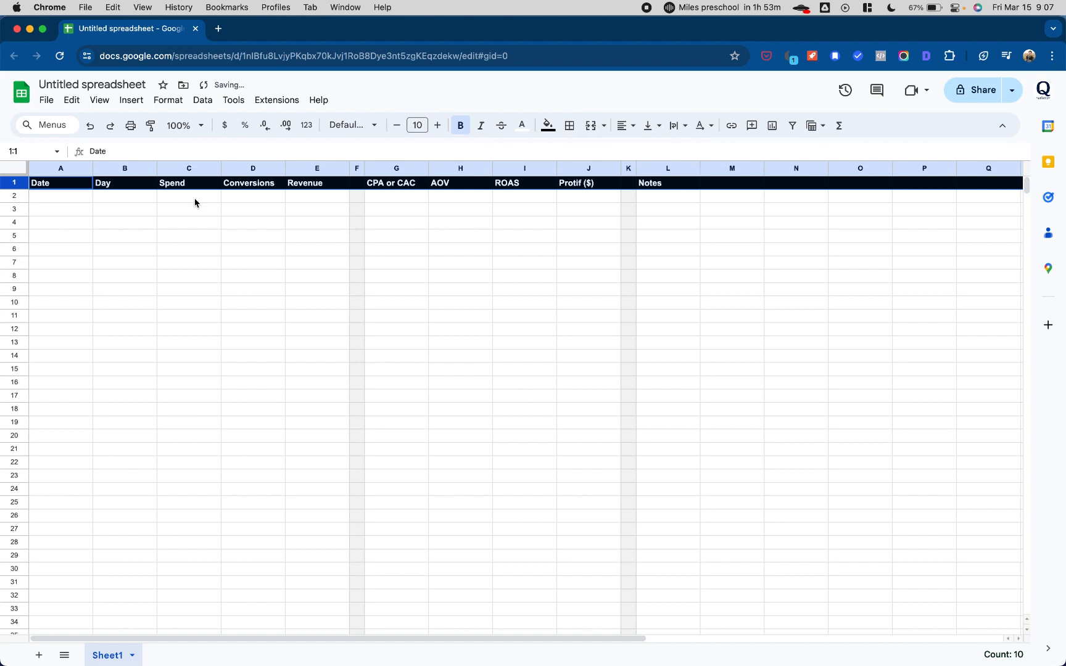
Enter the date 2024-03-14 in A2 and the day Thu in B2
{"action": "left_click", "coordinate": [78, 215]}
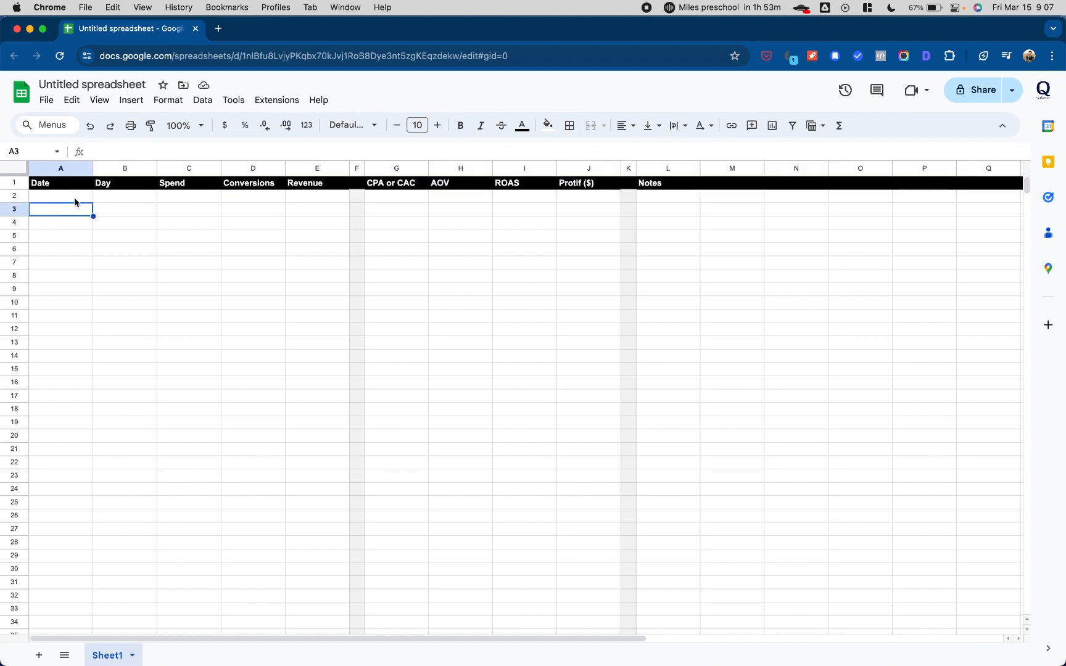
{"action": "left_click", "coordinate": [75, 202]}
{"action": "type", "text": "202"}
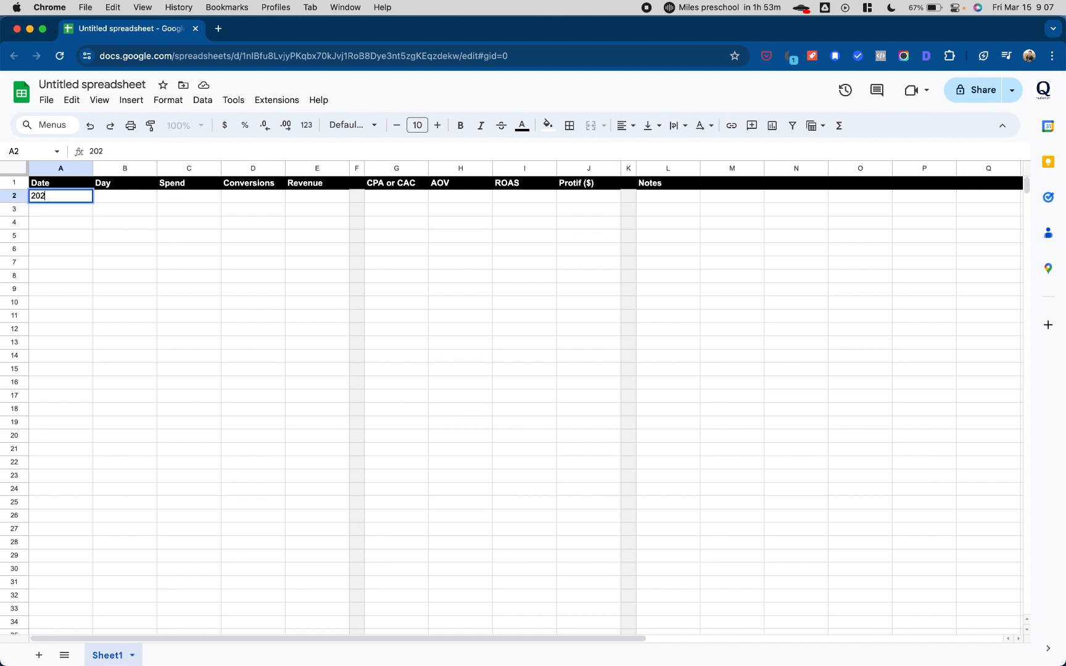
{"action": "type", "text": "4-03-14"}
{"action": "key", "text": "Tab"}
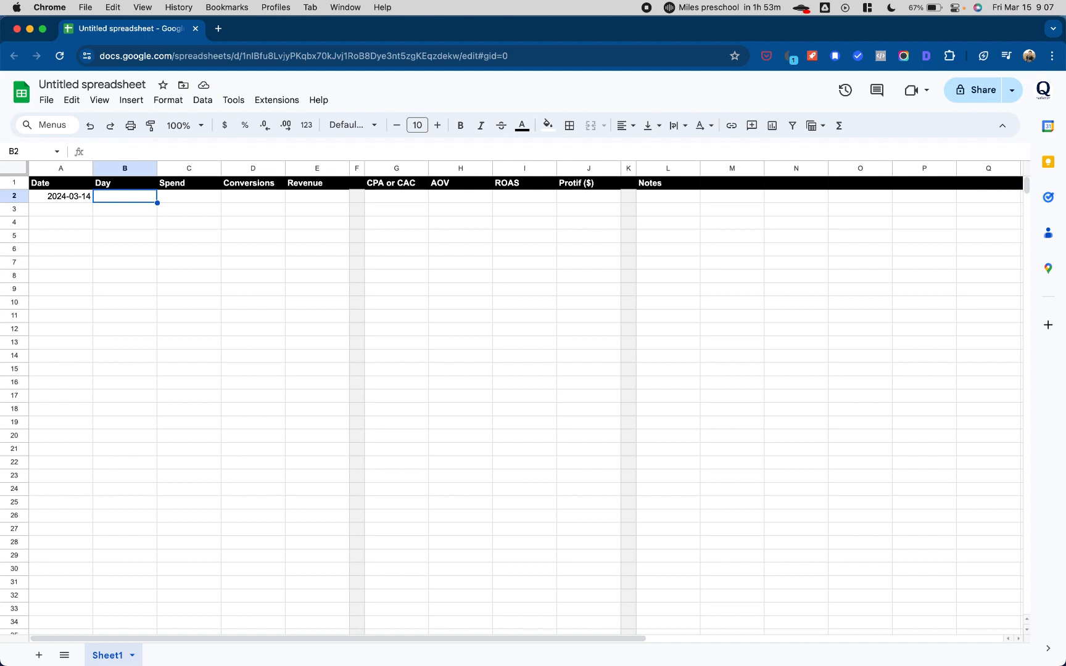
{"action": "type", "text": "Thur"}
{"action": "key", "text": "Tab"}
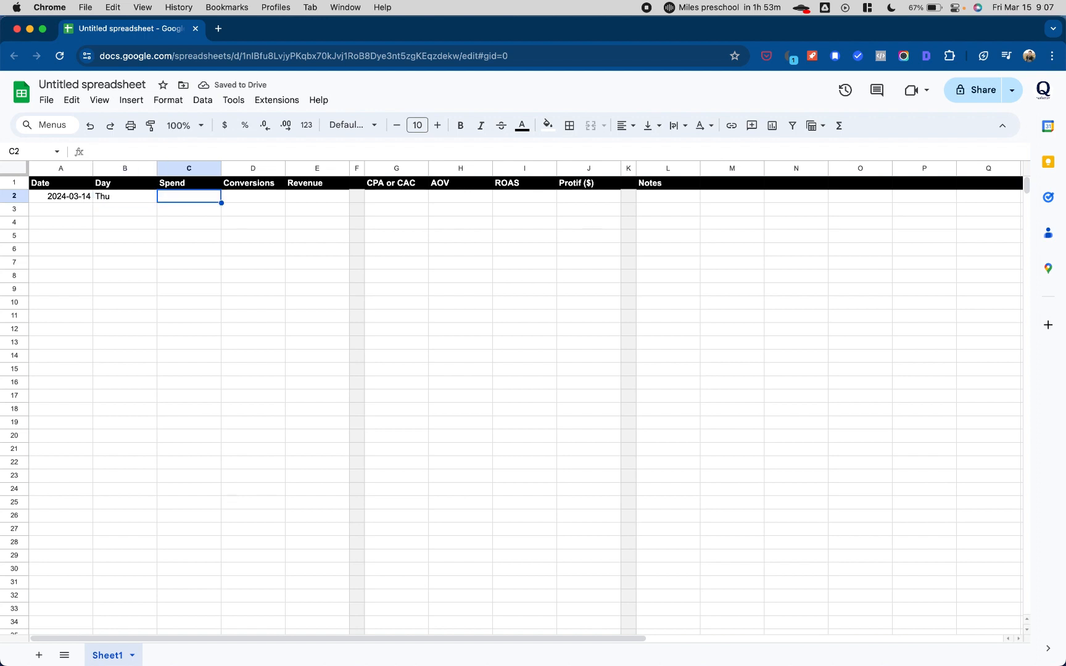
{"action": "key", "text": "Left"}
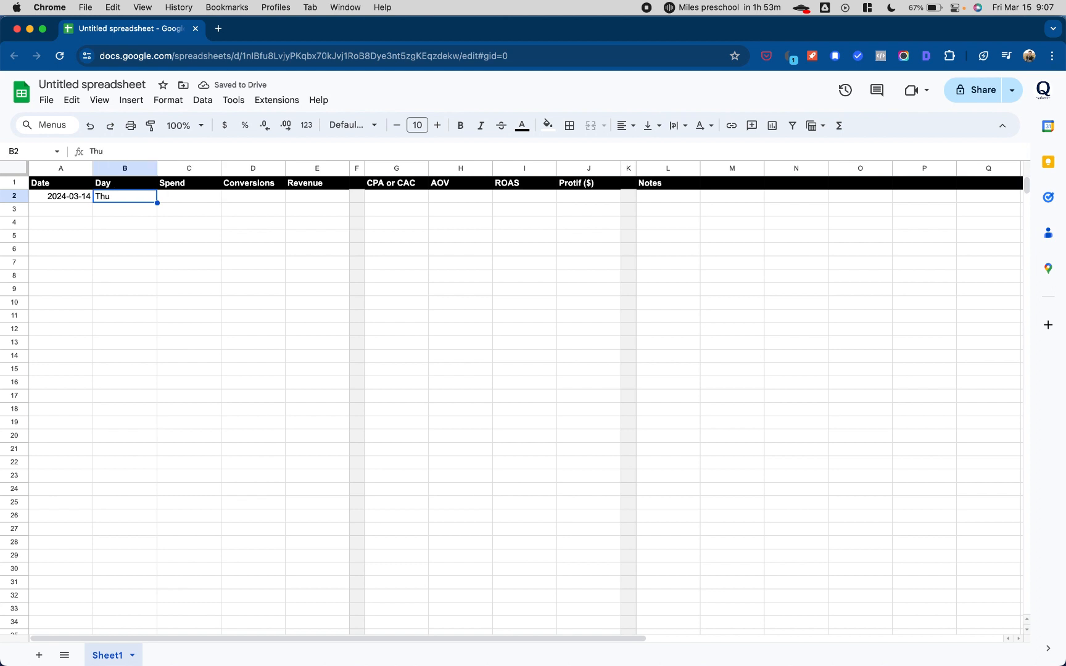
Extend the date in A2 as a daily series down to A24, ending at 2024-04-05, and left-align the dates
{"action": "left_click", "coordinate": [70, 201]}
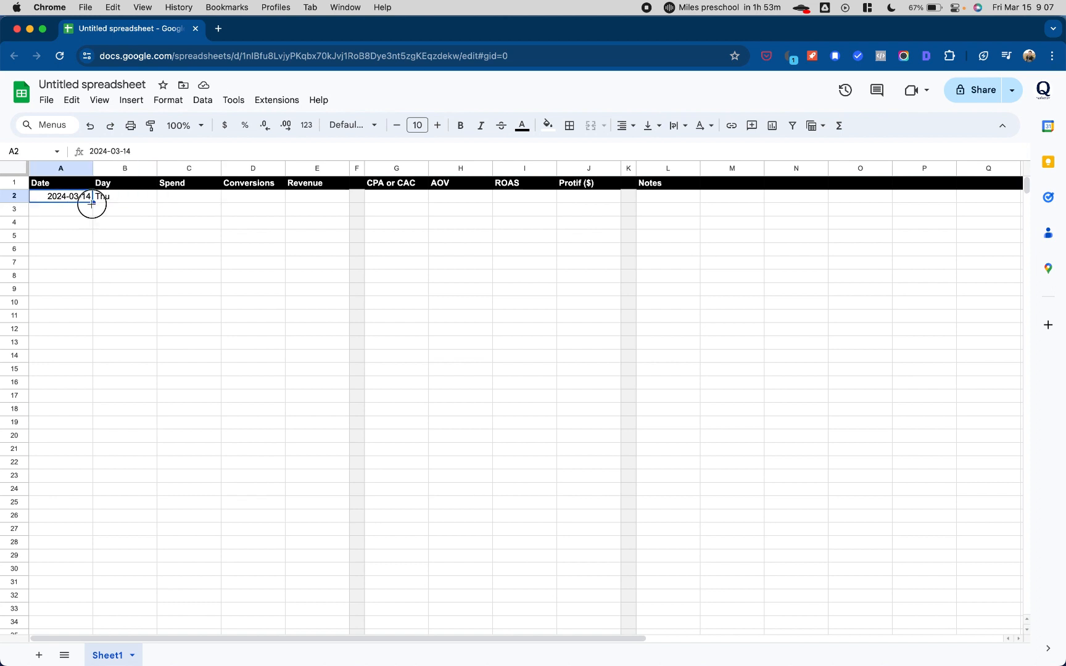
{"action": "left_click_drag", "start_coordinate": [93, 204], "coordinate": [101, 489]}
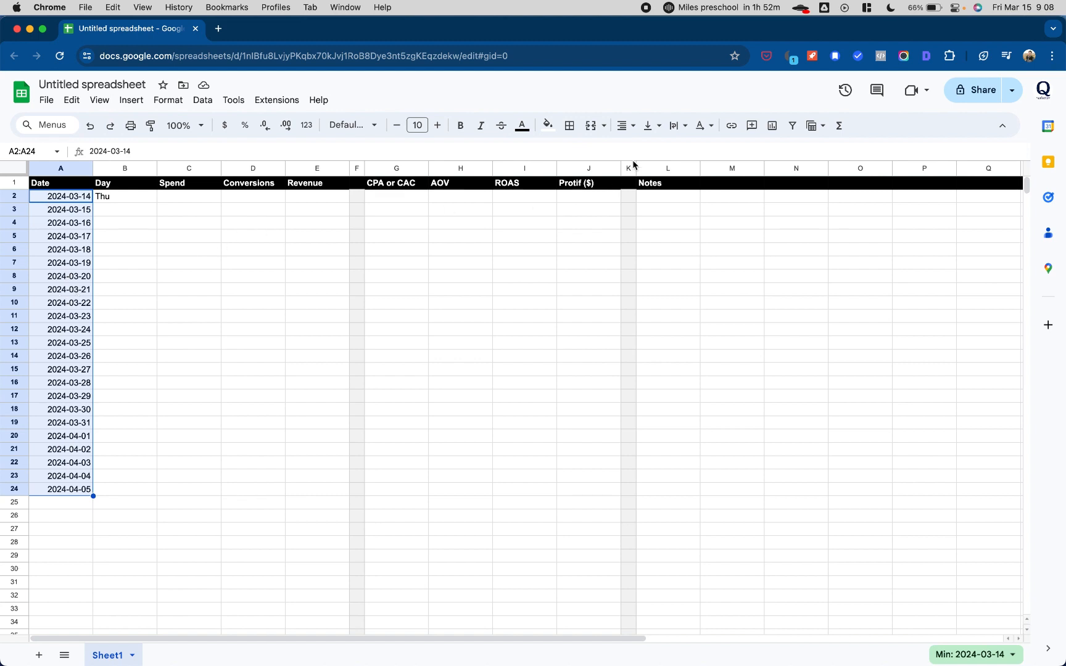
{"action": "left_click", "coordinate": [634, 131]}
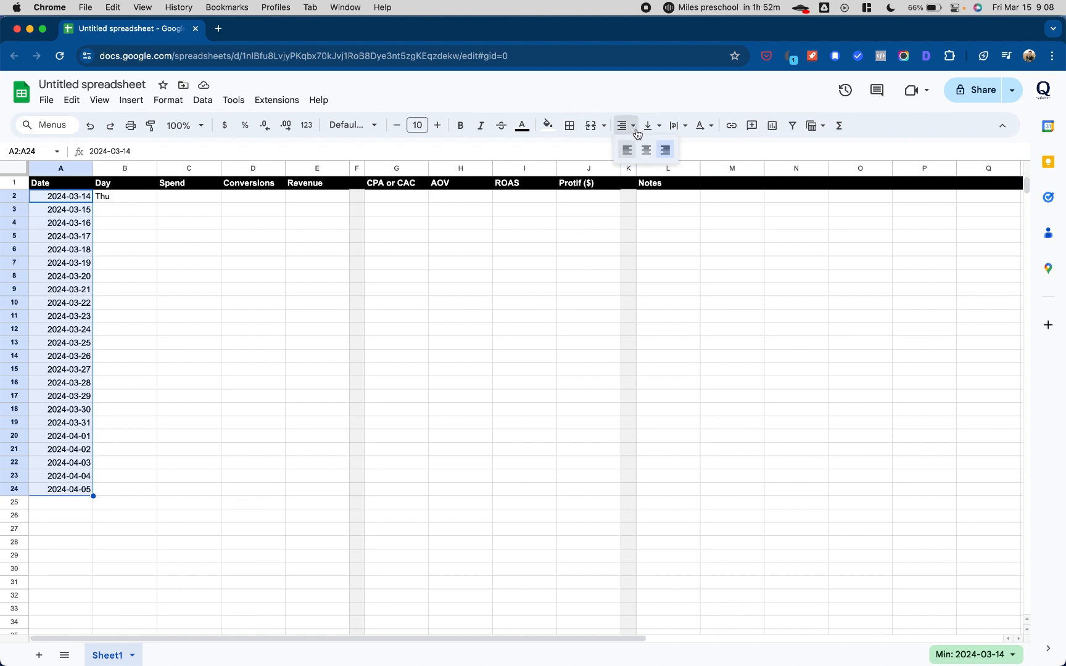
{"action": "left_click", "coordinate": [626, 151]}
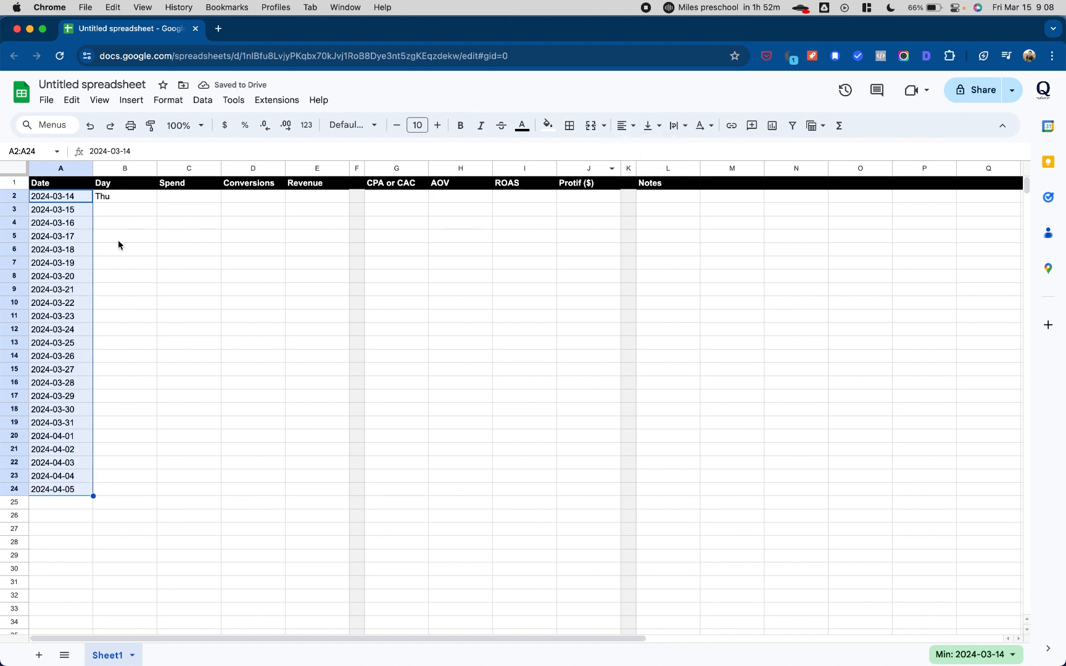
{"action": "left_click", "coordinate": [167, 249]}
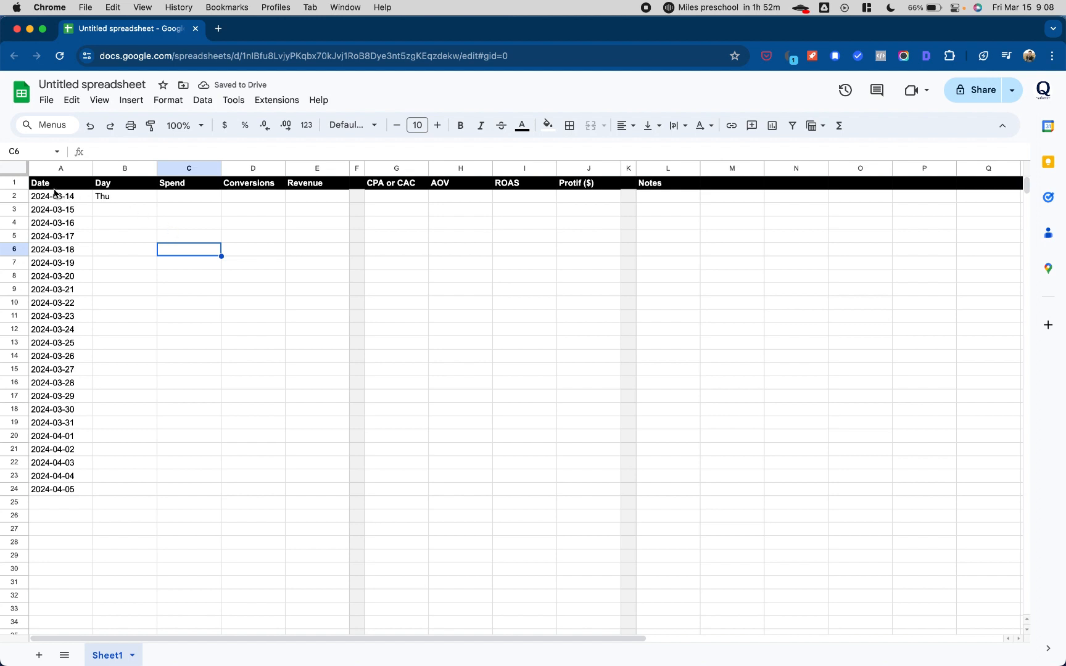
Change the font of the entire sheet to Roboto Mono
{"action": "left_click", "coordinate": [20, 172]}
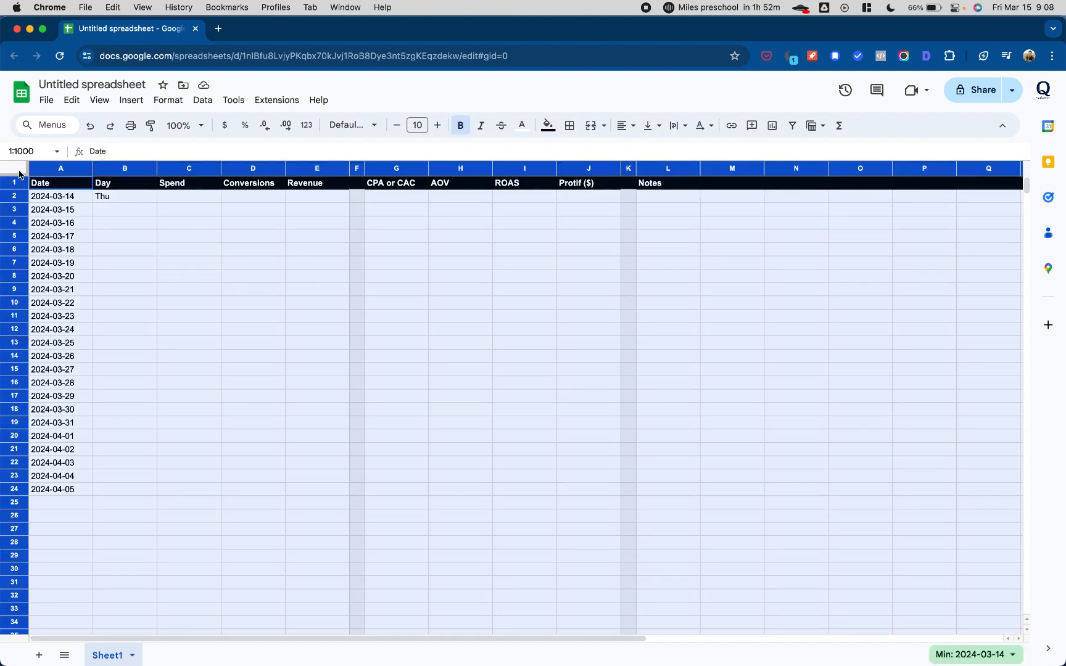
{"action": "left_click", "coordinate": [353, 127]}
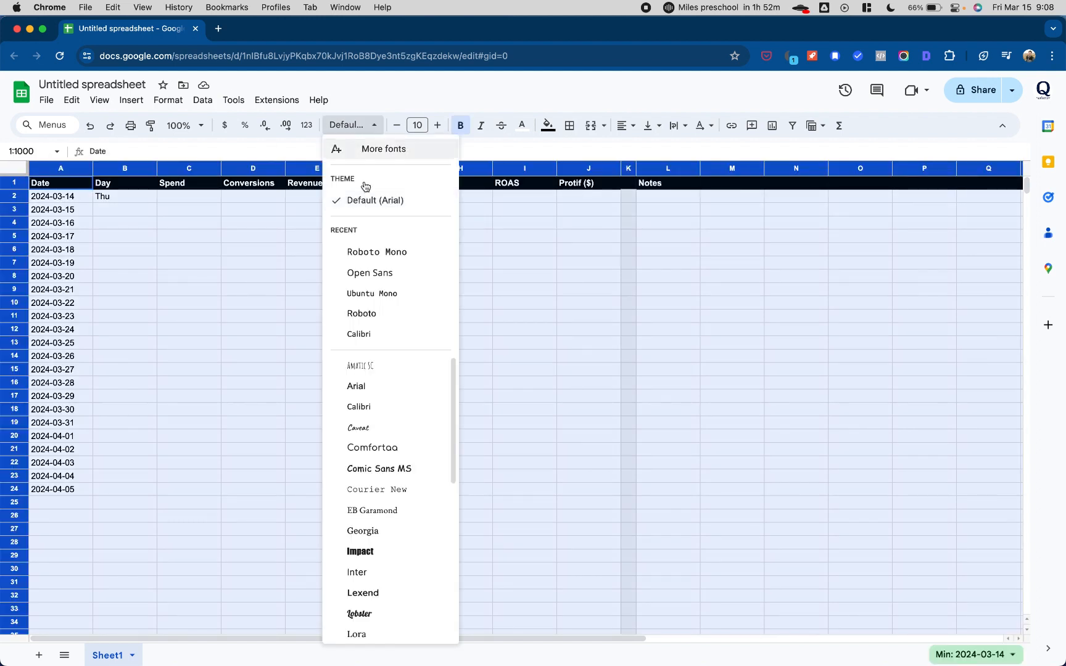
{"action": "left_click", "coordinate": [361, 259]}
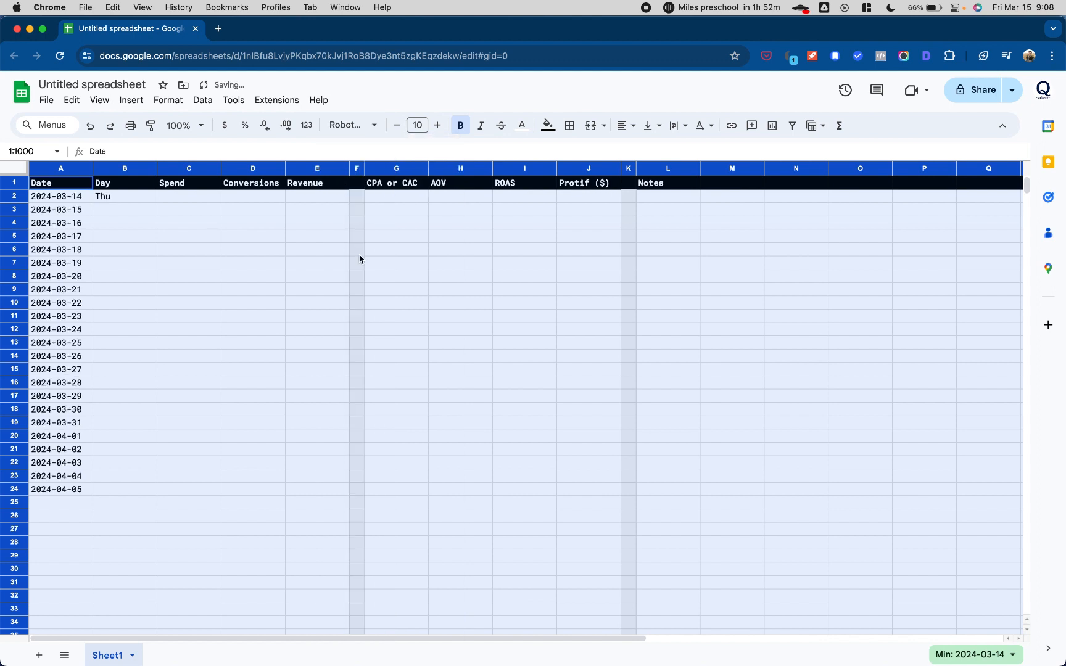
{"action": "left_click", "coordinate": [153, 253]}
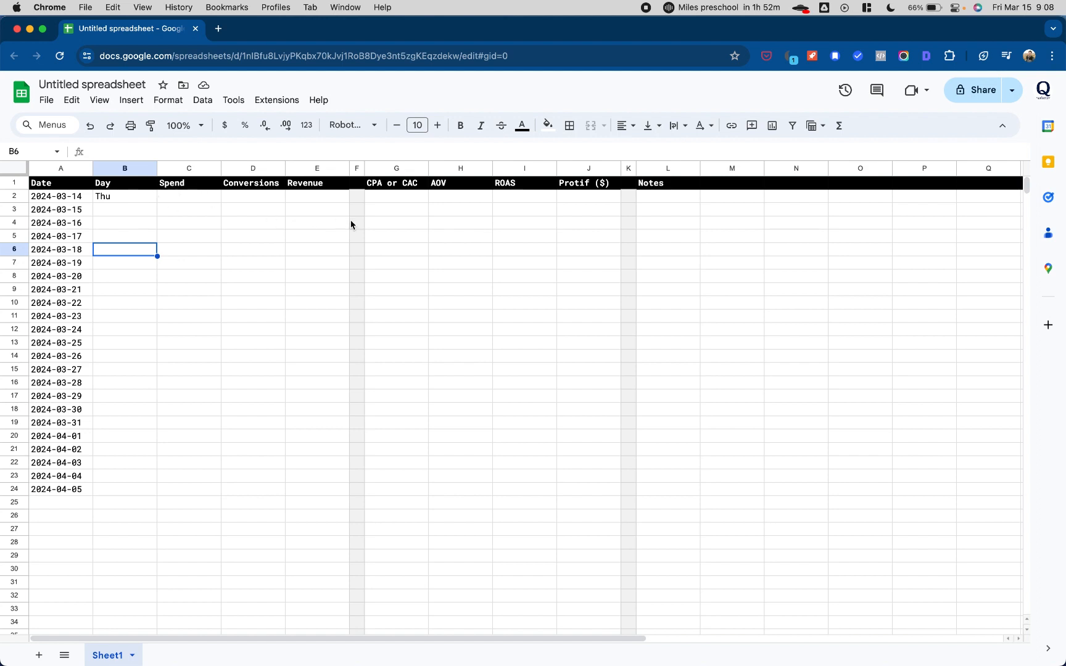
Enter Fri in B3 and extend the weekday series from B2:B3 down to B7
{"action": "left_click", "coordinate": [114, 199]}
{"action": "left_click", "coordinate": [115, 210]}
{"action": "type", "text": "Fri"}
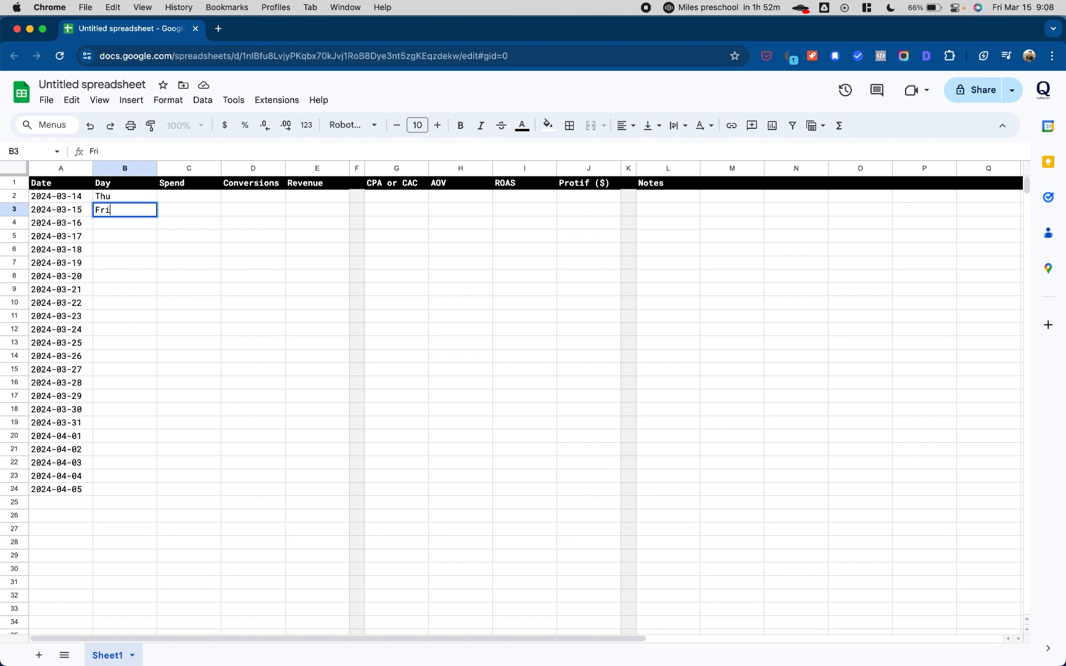
{"action": "key", "text": "Return"}
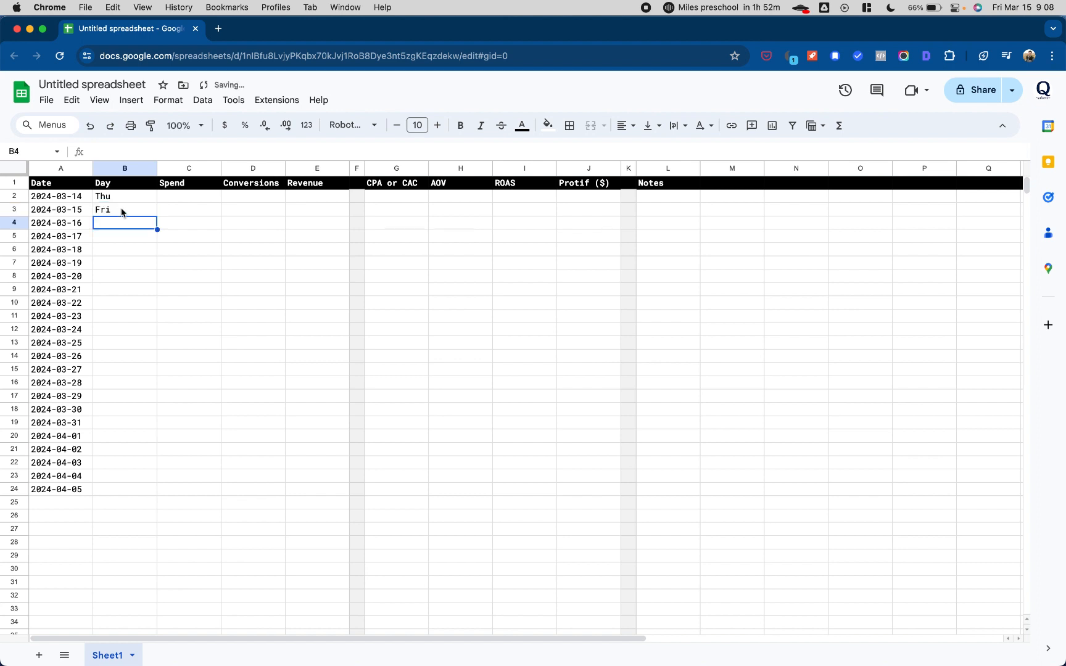
{"action": "left_click_drag", "start_coordinate": [119, 197], "coordinate": [156, 270]}
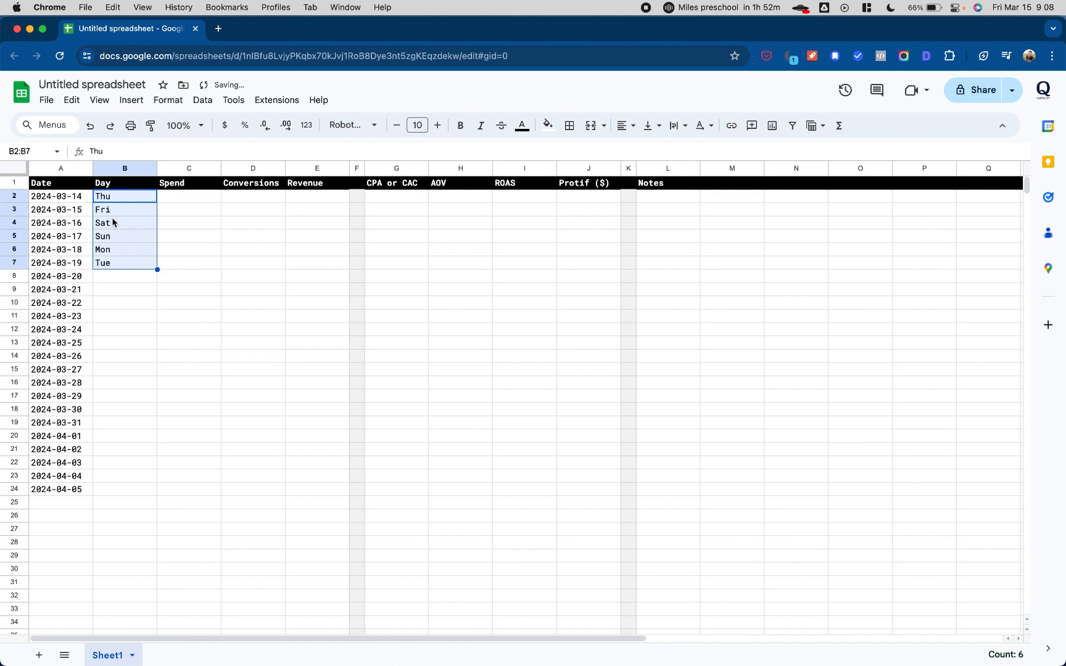
Fill the Sat and Sun cells B4:B5 with light grey
{"action": "left_click_drag", "start_coordinate": [113, 222], "coordinate": [114, 237]}
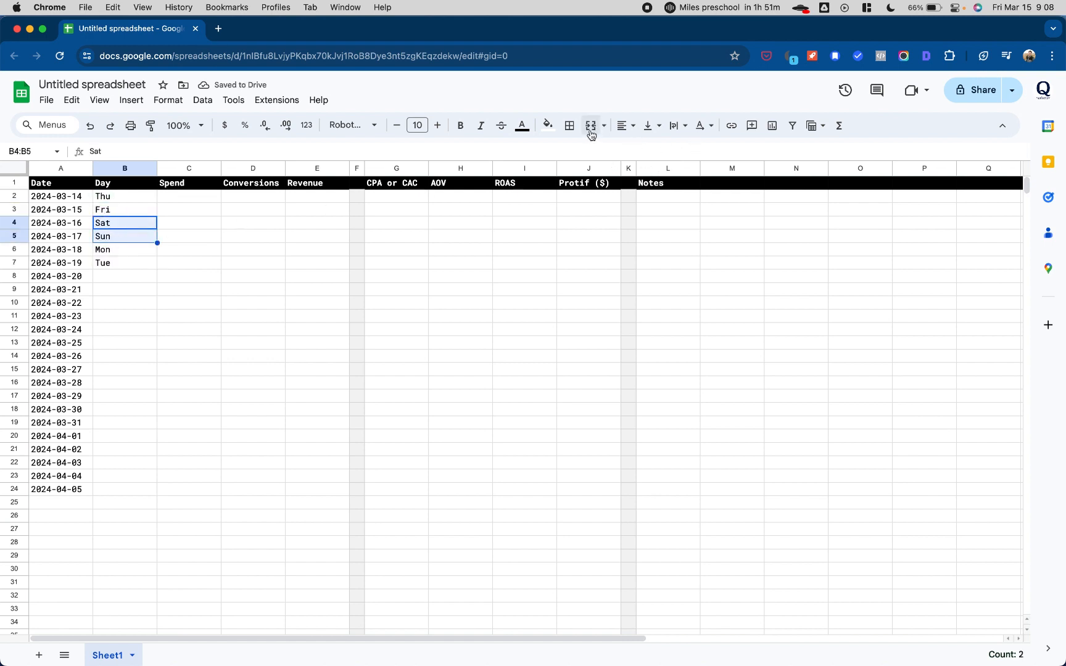
{"action": "left_click", "coordinate": [548, 126]}
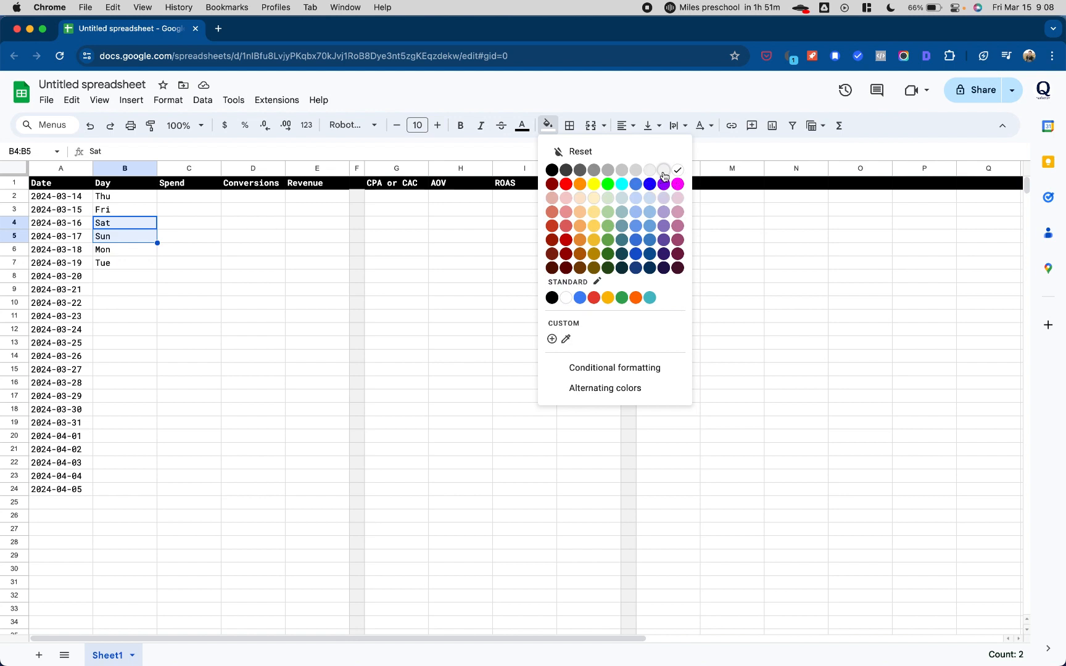
{"action": "left_click", "coordinate": [664, 174]}
{"action": "left_click", "coordinate": [147, 239]}
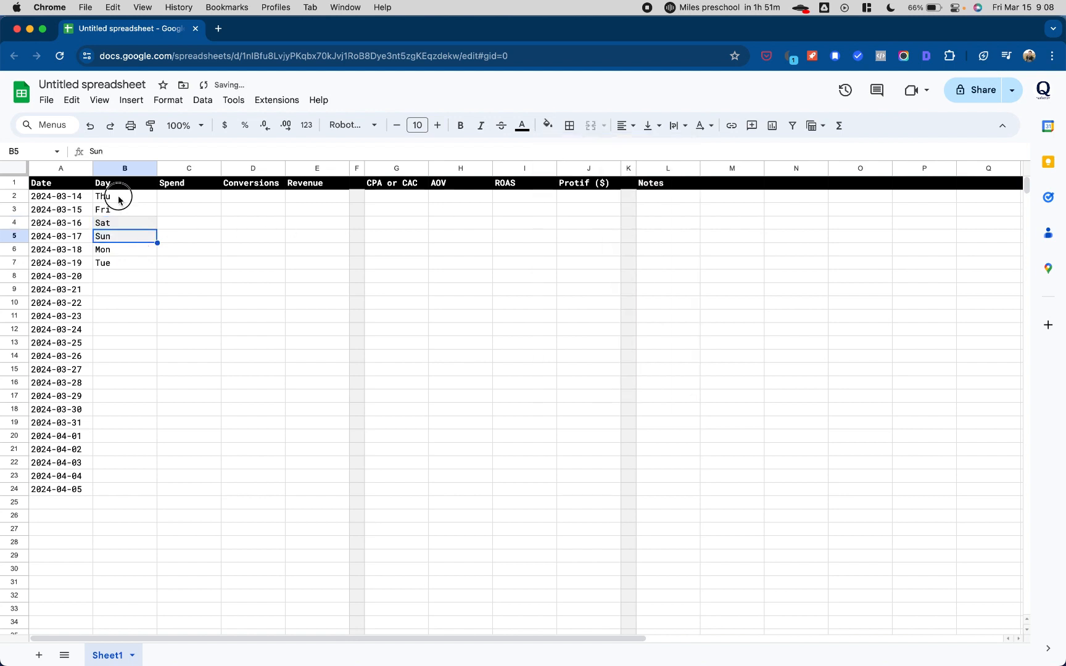
Extend the weekday series down to B24, repeating the full week Thu to Wed with its weekend shading
{"action": "left_click_drag", "start_coordinate": [119, 199], "coordinate": [124, 263]}
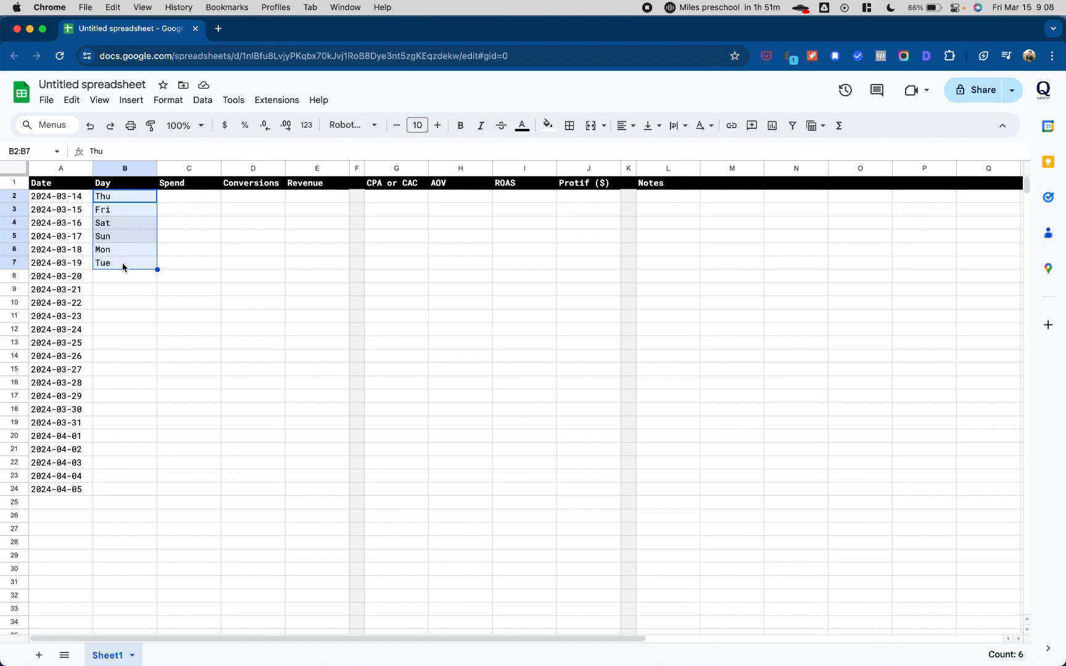
{"action": "left_click_drag", "start_coordinate": [120, 251], "coordinate": [159, 303]}
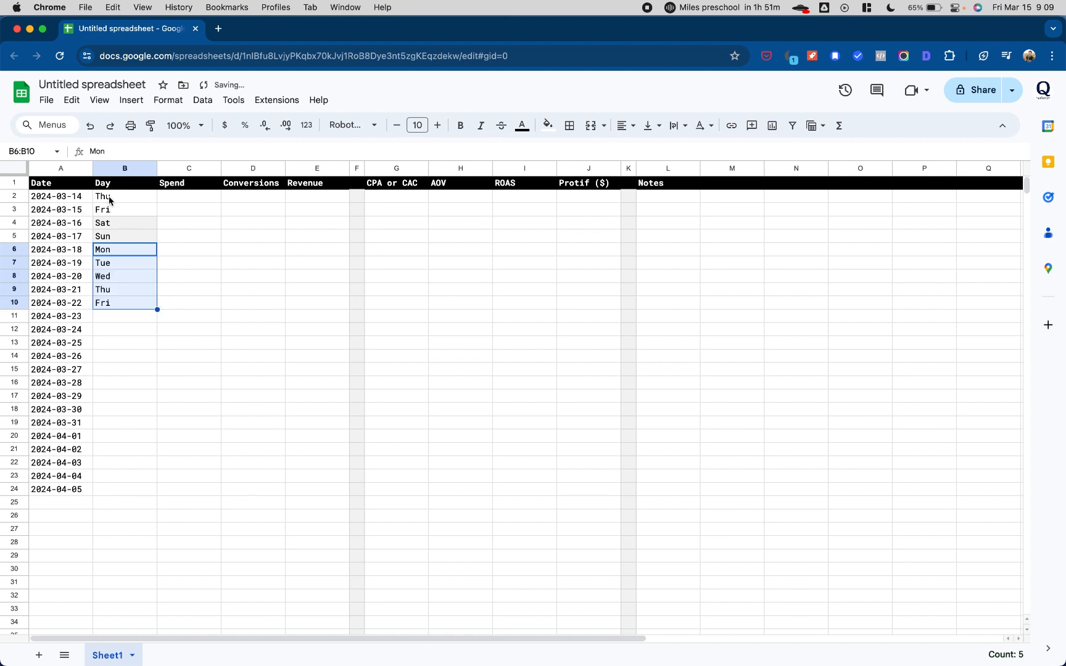
{"action": "left_click_drag", "start_coordinate": [106, 201], "coordinate": [115, 284]}
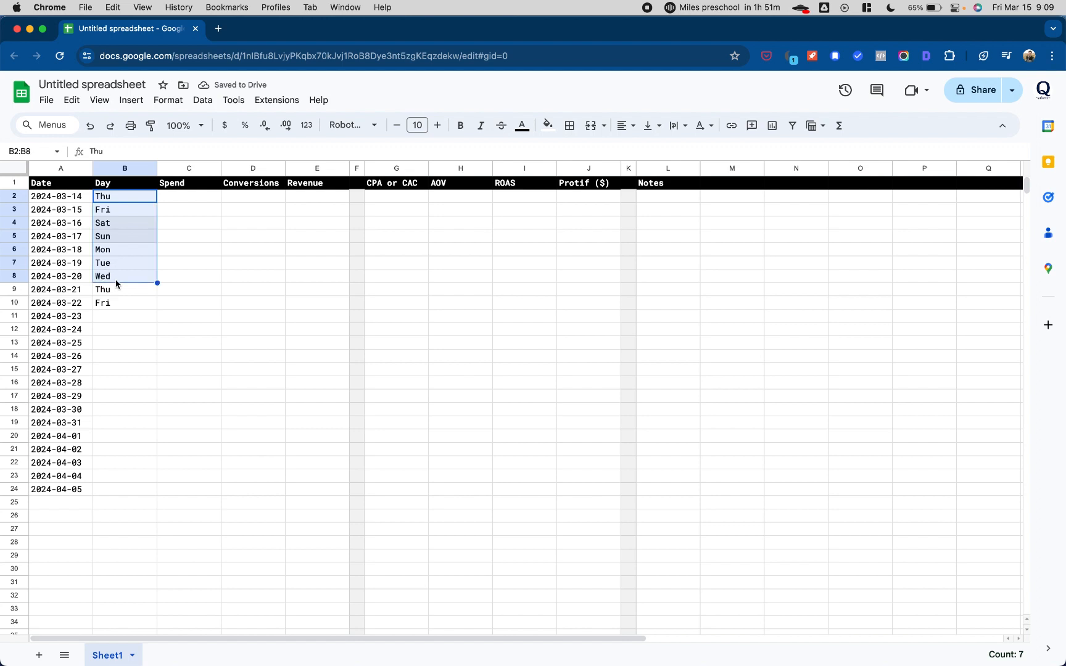
{"action": "left_click", "coordinate": [156, 284]}
{"action": "left_click_drag", "start_coordinate": [156, 284], "coordinate": [149, 495]}
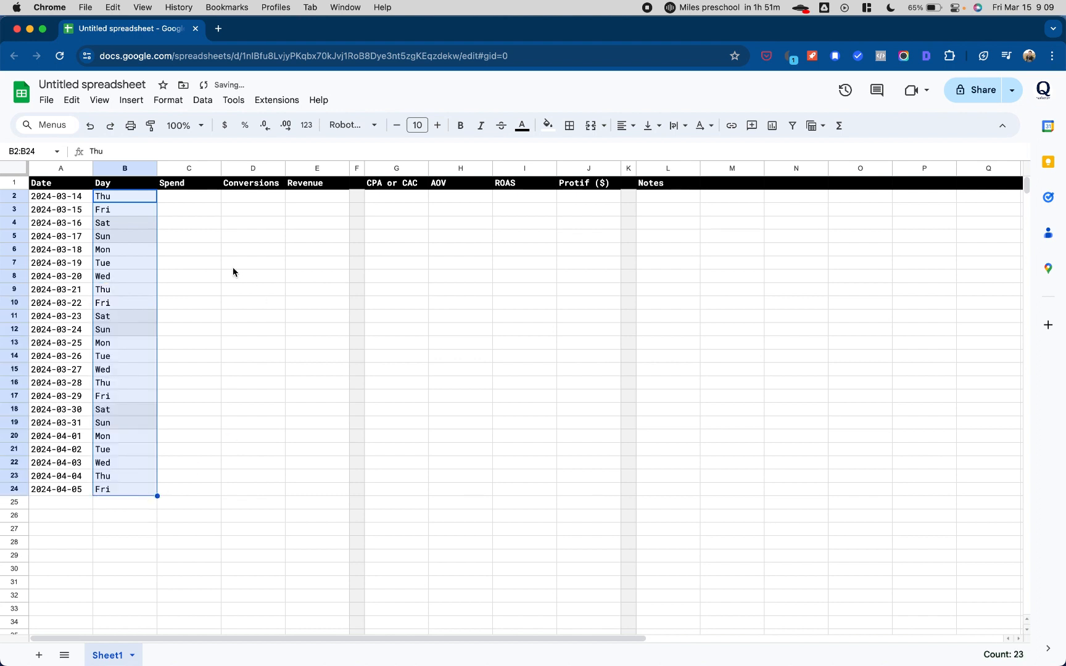
Enter a daily spend of 100 in each of the cells C2 to C5
{"action": "left_click", "coordinate": [184, 197]}
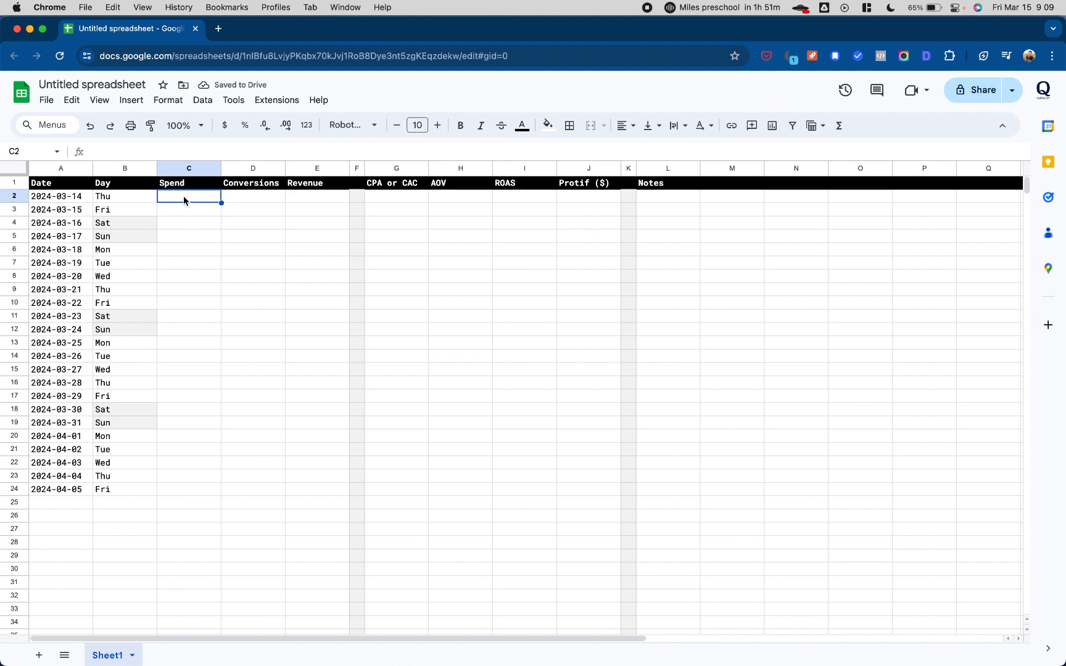
{"action": "type", "text": "100"}
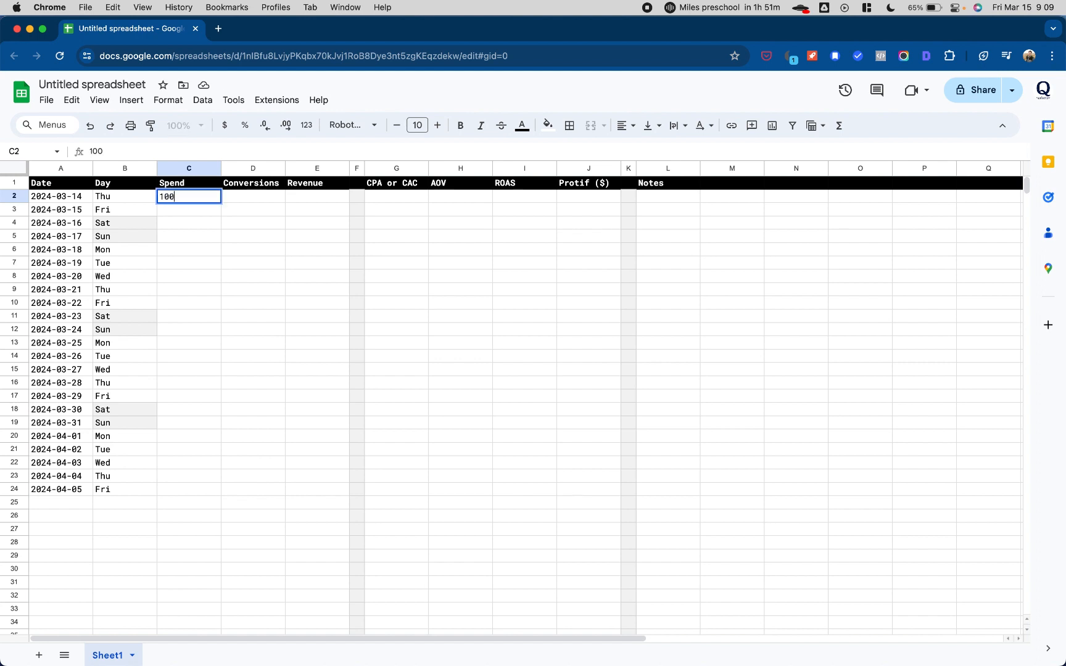
{"action": "key", "text": "Return"}
{"action": "type", "text": "100"}
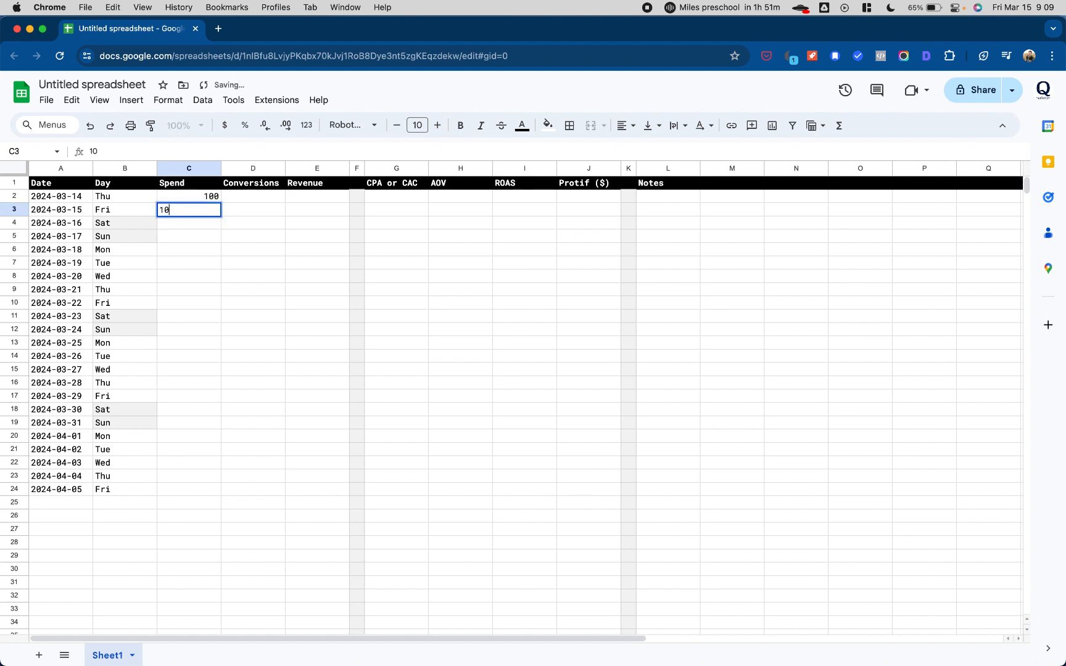
{"action": "key", "text": "Return"}
{"action": "type", "text": "100"}
{"action": "key", "text": "Return"}
{"action": "type", "text": "100"}
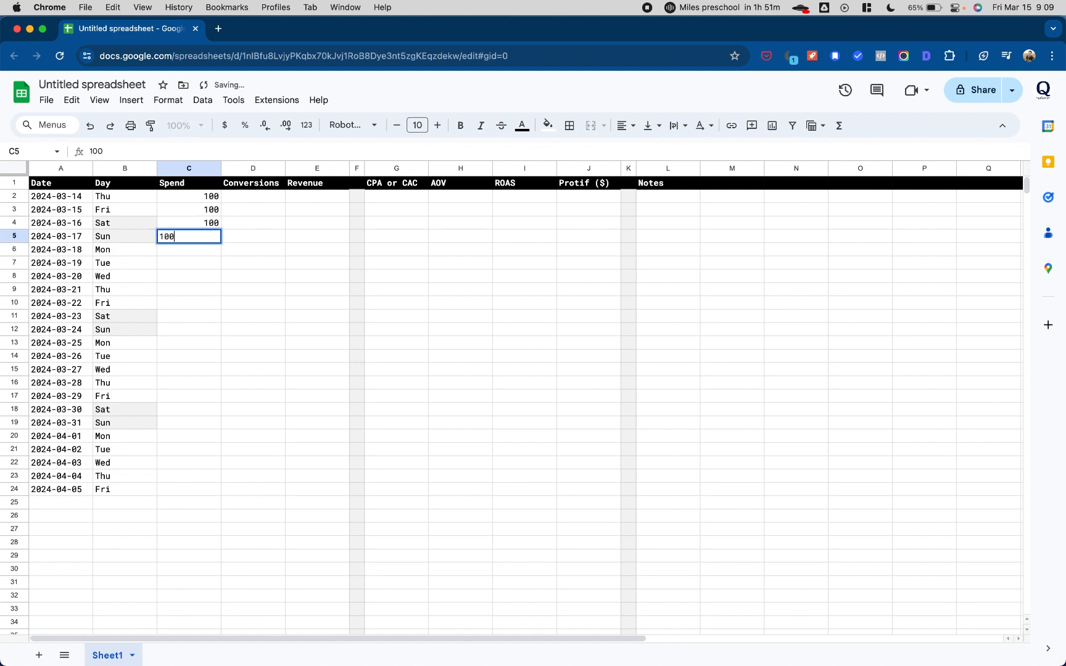
{"action": "key", "text": "Return"}
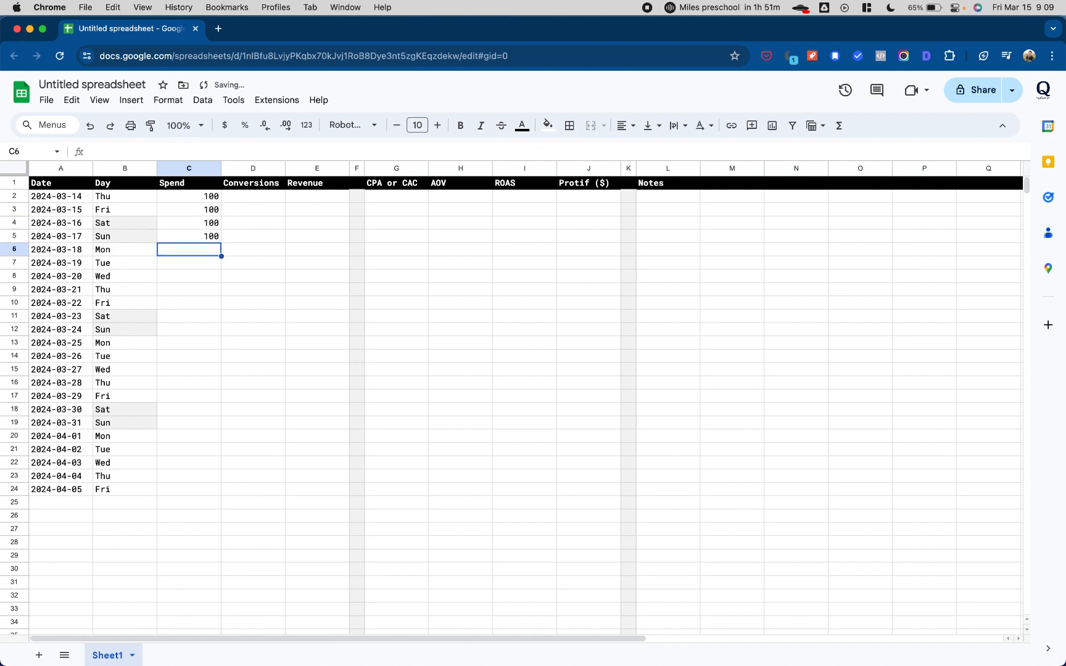
Enter a daily spend of 200 in C6 to C8 and extend it down to C14
{"action": "type", "text": "200"}
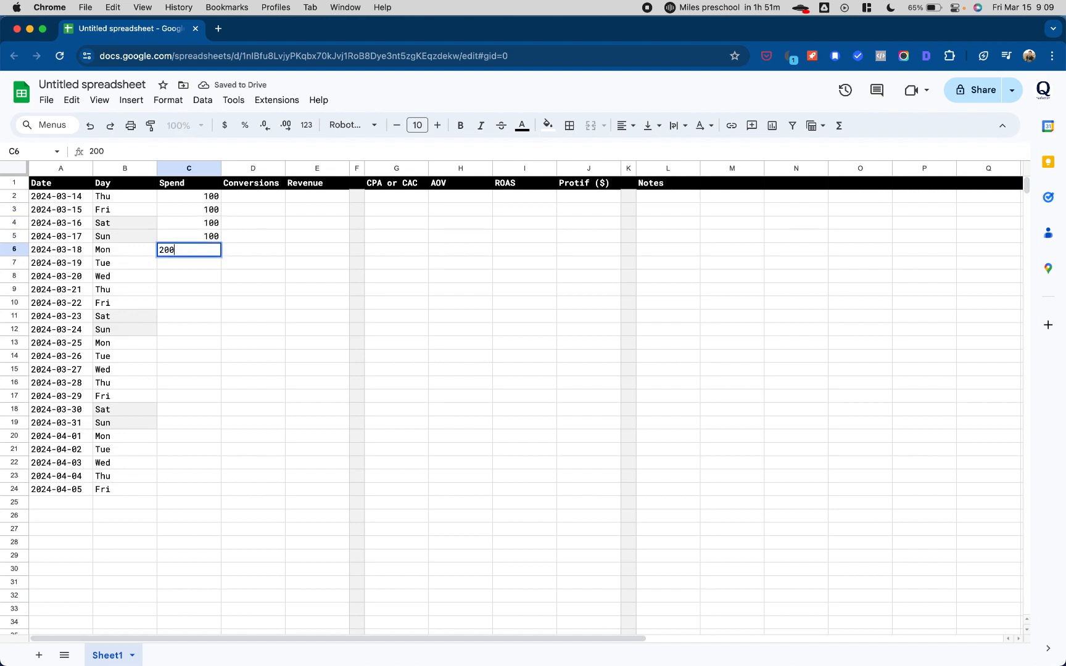
{"action": "key", "text": "Return"}
{"action": "type", "text": "200"}
{"action": "key", "text": "Return"}
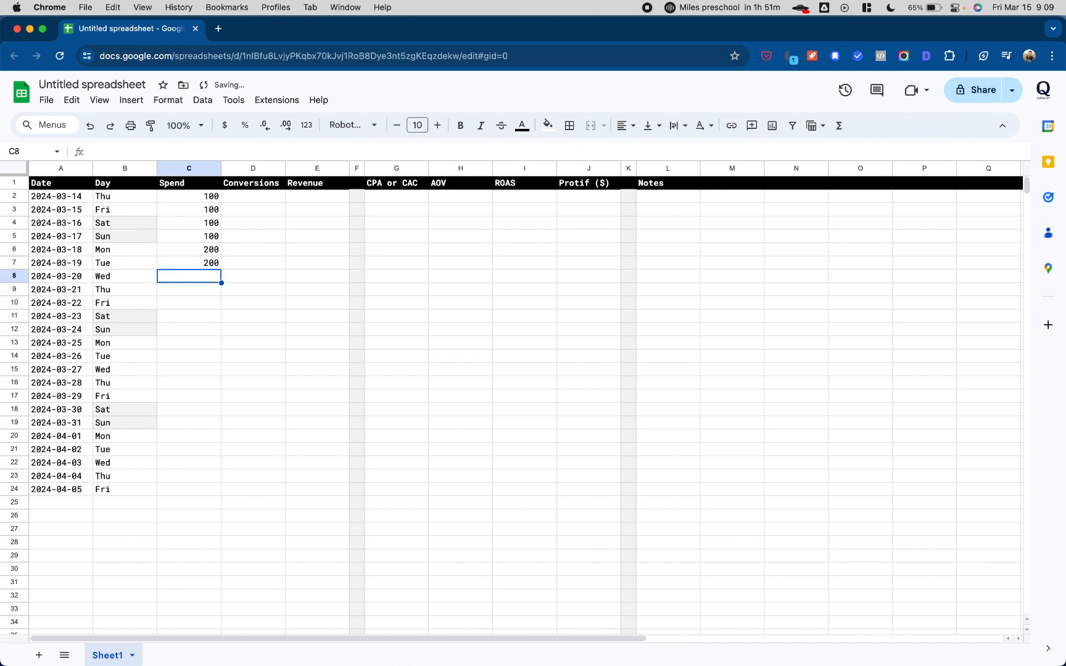
{"action": "type", "text": "200"}
{"action": "key", "text": "Return"}
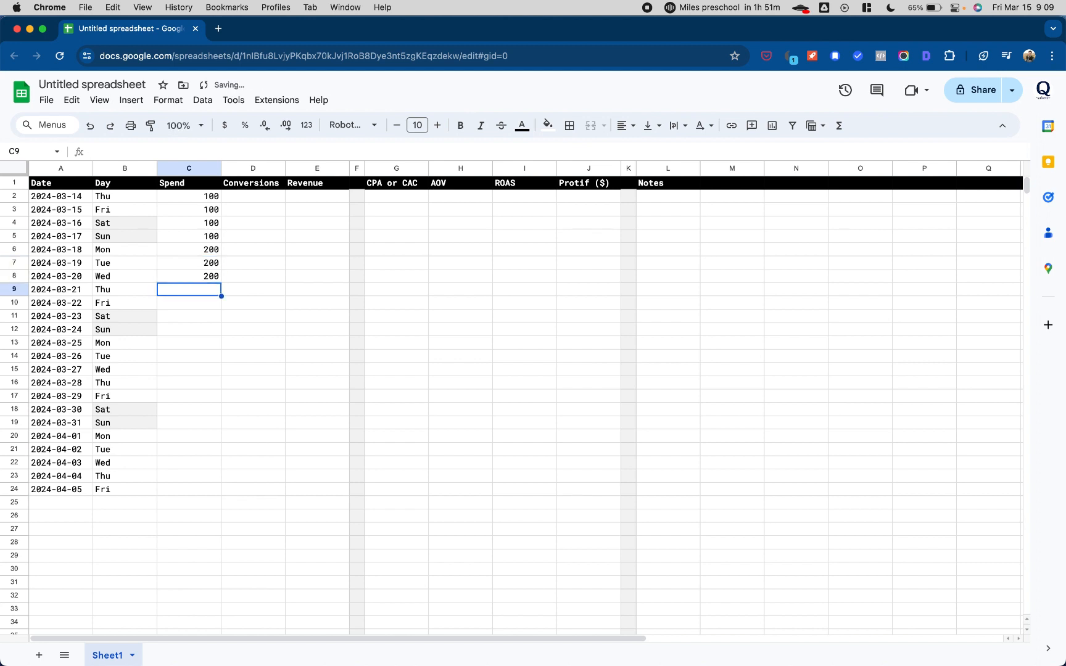
{"action": "left_click_drag", "start_coordinate": [189, 248], "coordinate": [224, 352]}
{"action": "left_click", "coordinate": [206, 280]}
{"action": "left_click", "coordinate": [204, 251]}
Enter a daily spend of 500 in C15 and copy it down to C24
{"action": "left_click", "coordinate": [183, 371]}
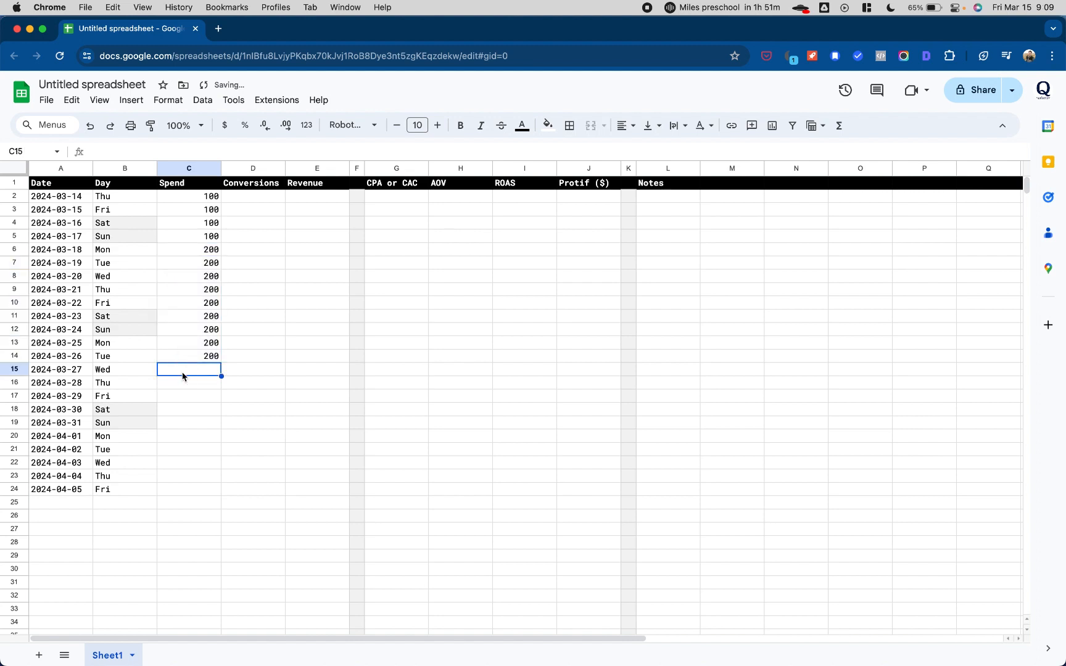
{"action": "type", "text": "500"}
{"action": "key", "text": "Return"}
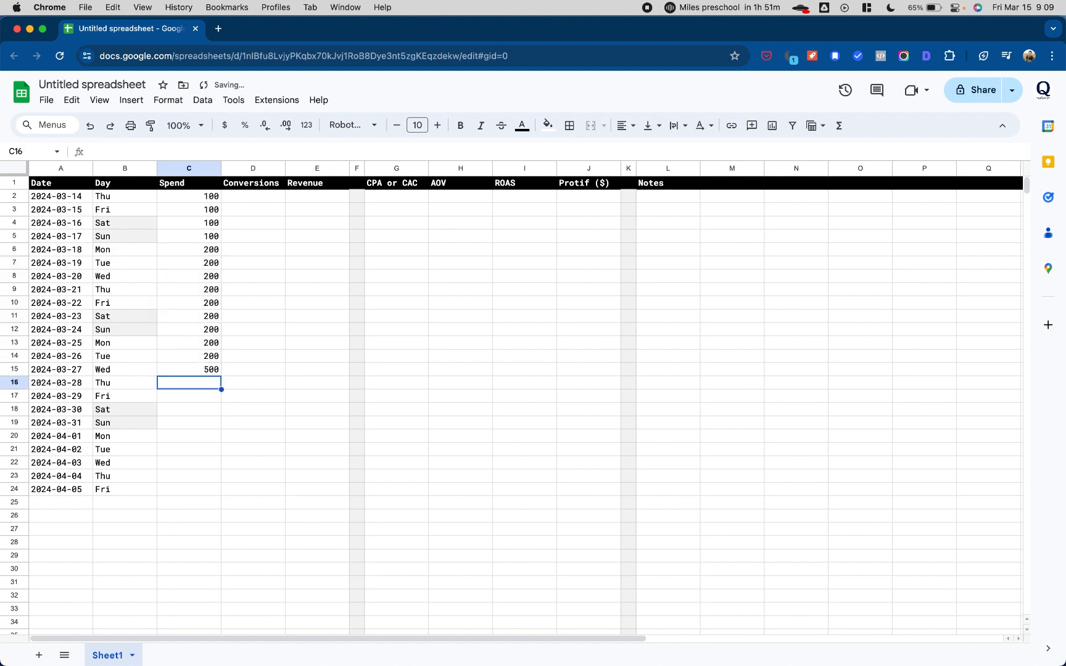
{"action": "left_click", "coordinate": [189, 368]}
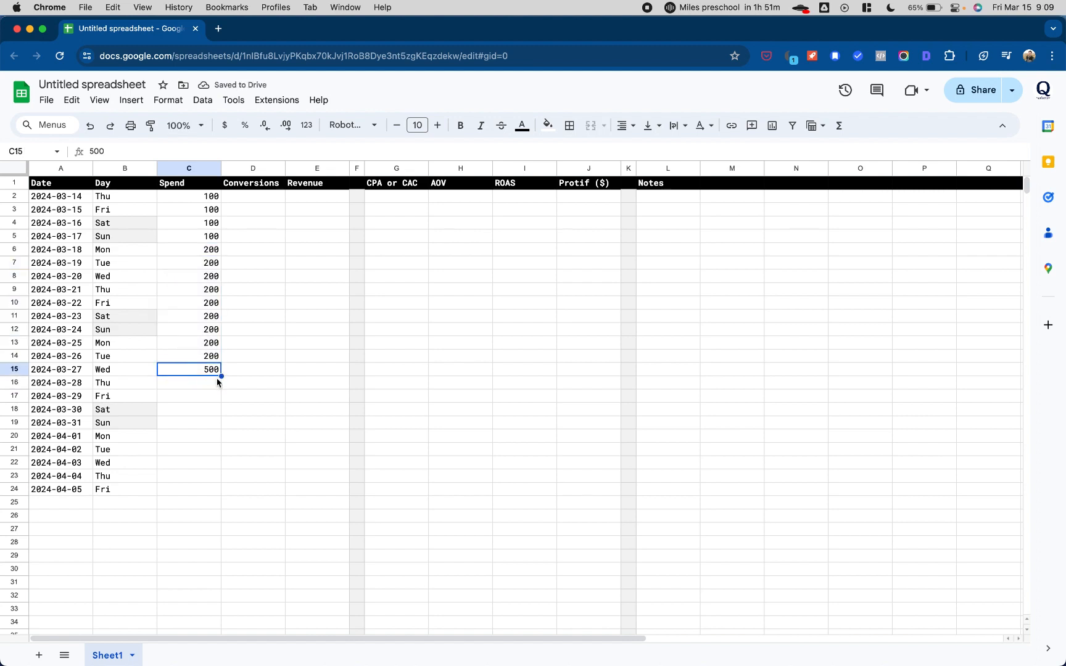
{"action": "left_click_drag", "start_coordinate": [221, 376], "coordinate": [247, 485]}
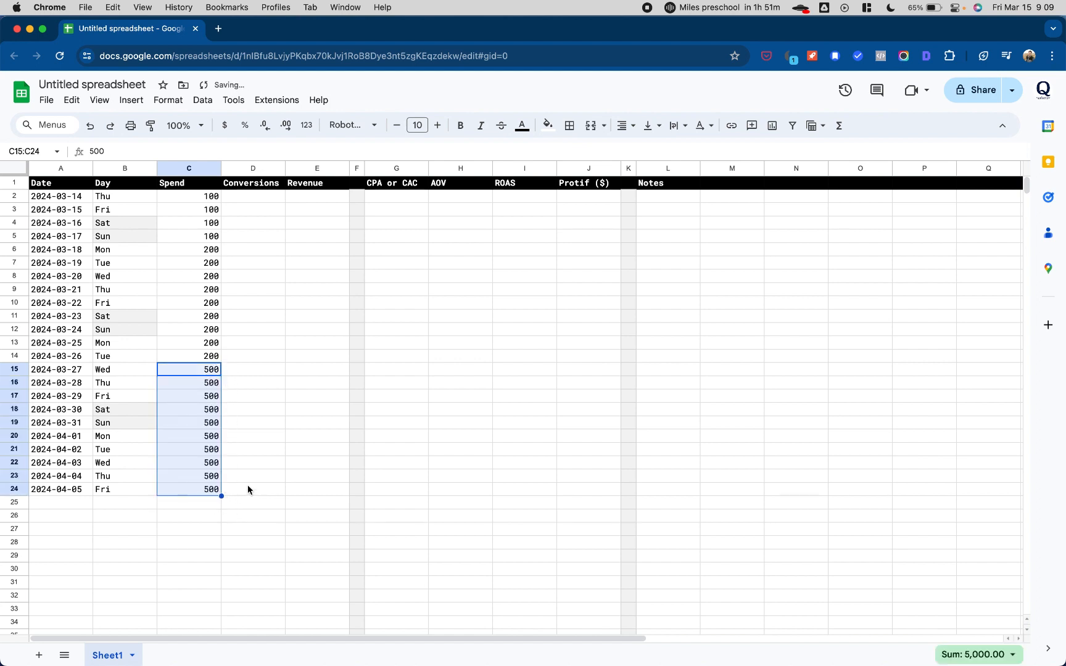
Enter the conversions 10, 11, 8 and 9 in cells D2 to D5
{"action": "left_click", "coordinate": [247, 197]}
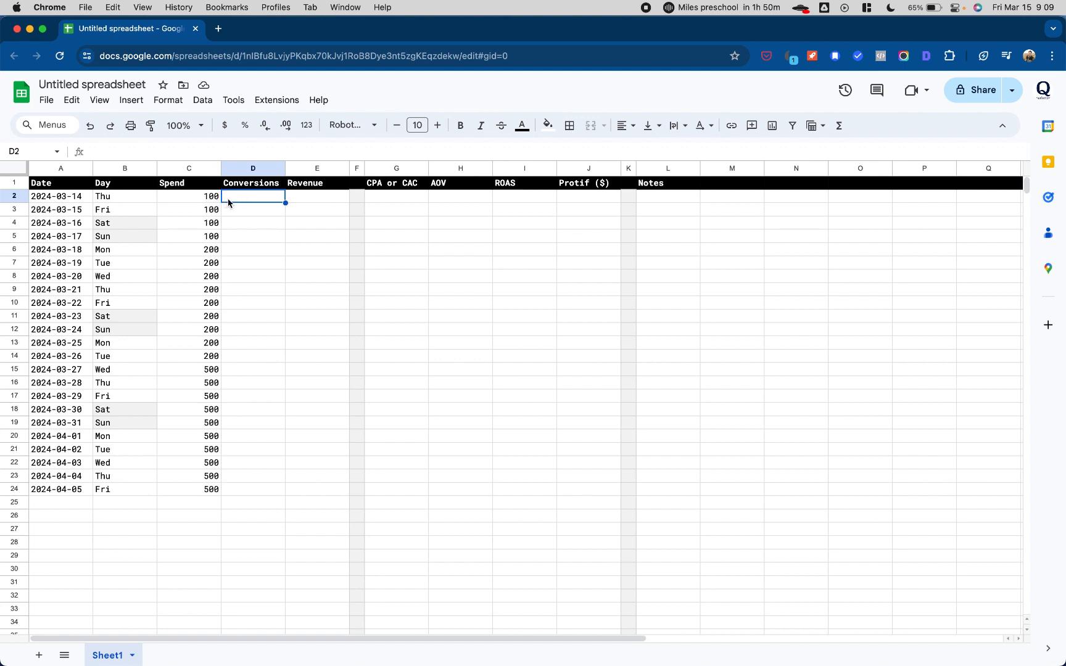
{"action": "type", "text": "10"}
{"action": "key", "text": "Return"}
{"action": "type", "text": "11"}
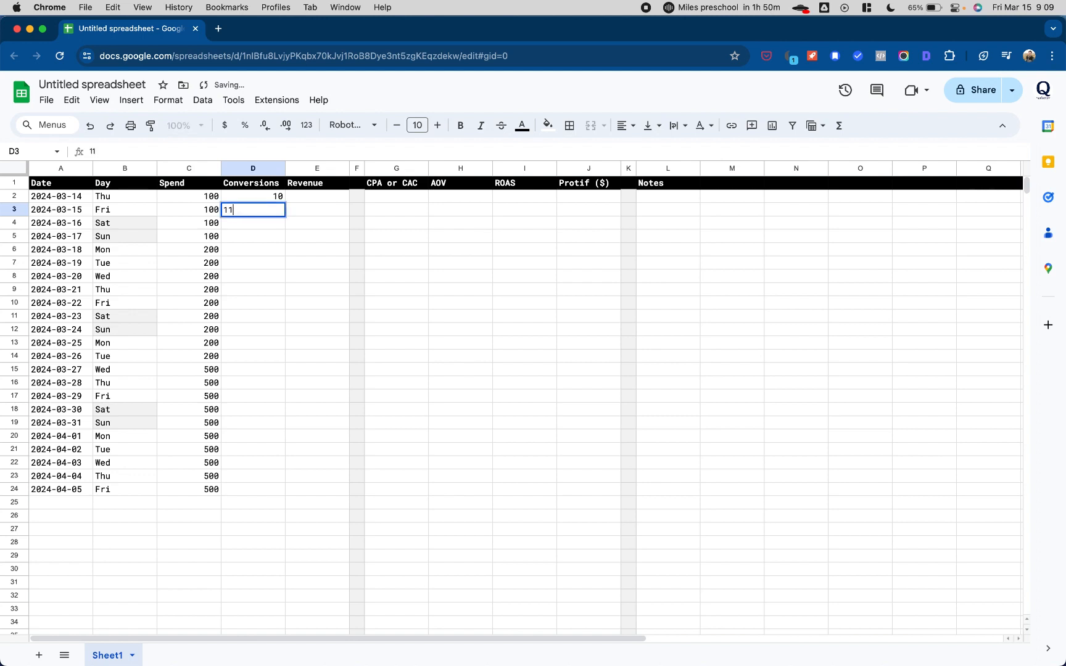
{"action": "key", "text": "Return"}
{"action": "type", "text": "8"}
{"action": "key", "text": "Return"}
{"action": "type", "text": "9"}
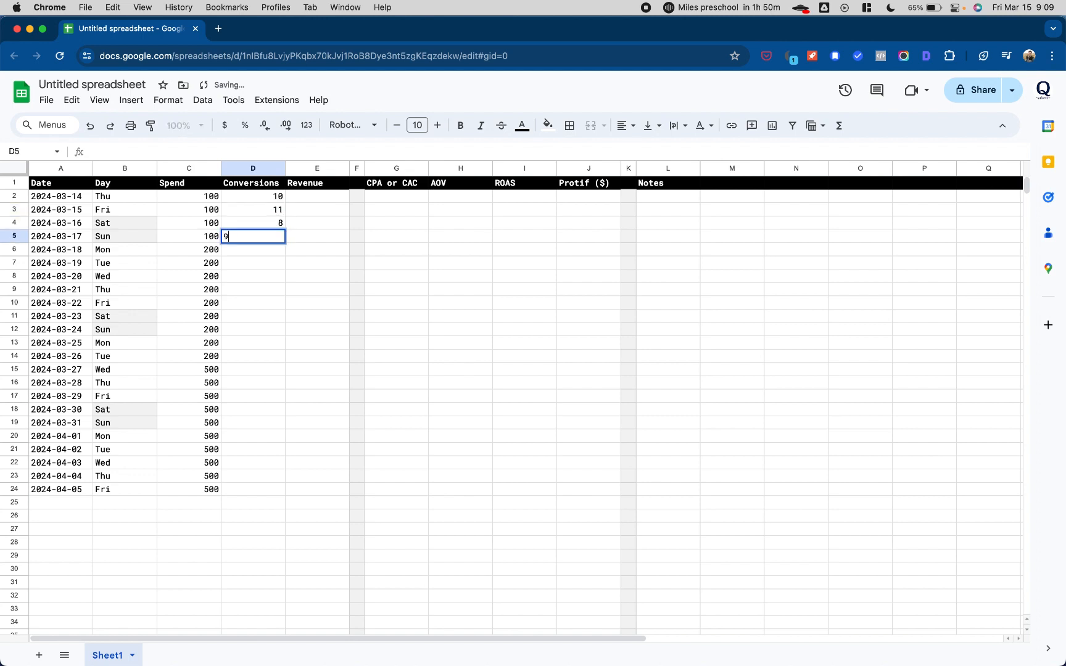
{"action": "key", "text": "Return"}
Enter the conversions 10 and 11 in cells D6 and D7
{"action": "type", "text": "10"}
{"action": "key", "text": "Return"}
{"action": "type", "text": "11"}
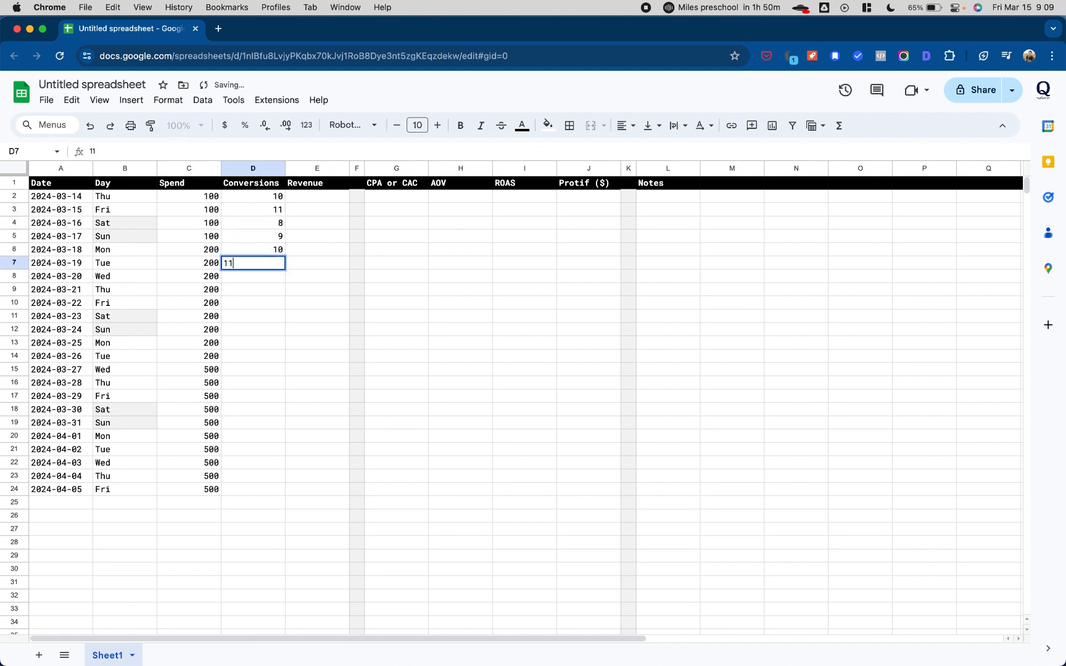
{"action": "key", "text": "Return"}
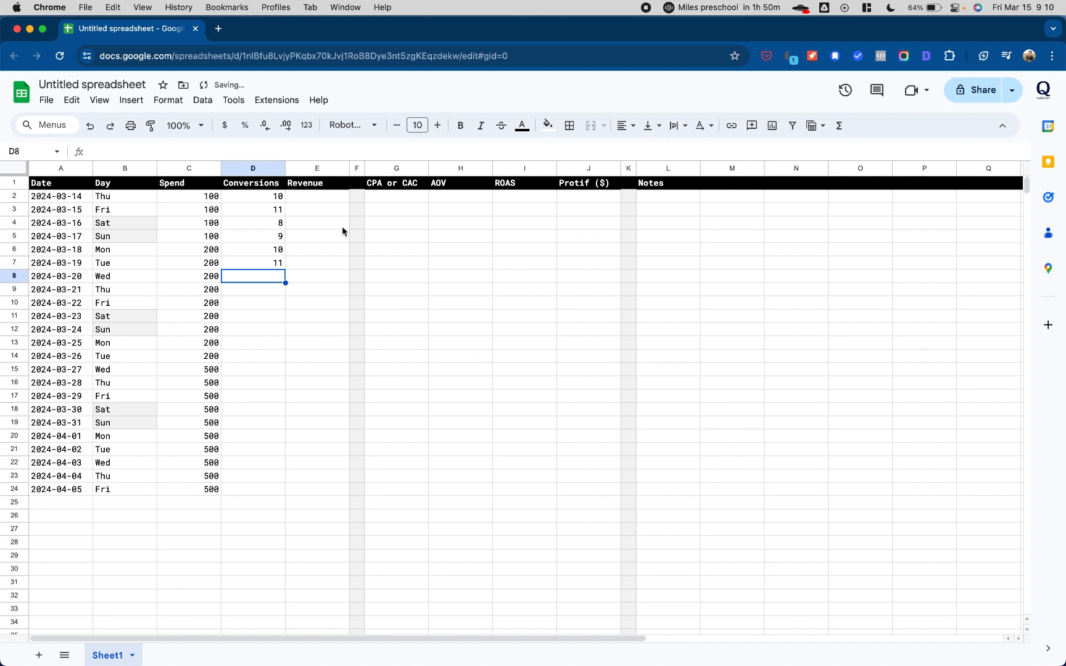
Replace the conversions in cells D6 and D7 with 21 and 19
{"action": "left_click", "coordinate": [233, 250]}
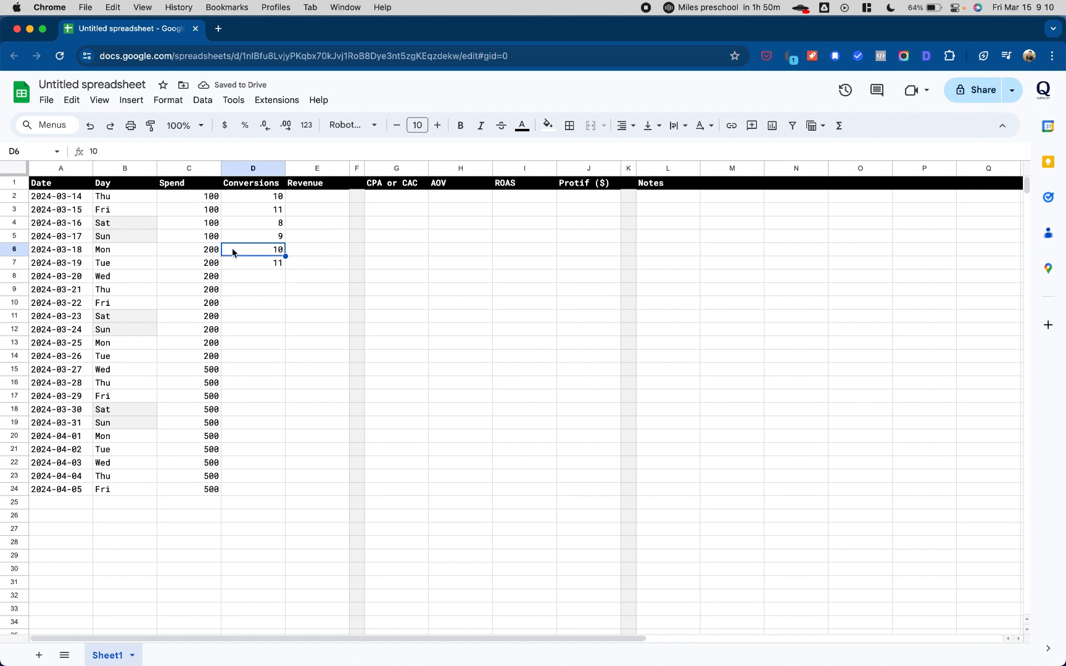
{"action": "type", "text": "21"}
{"action": "key", "text": "Return"}
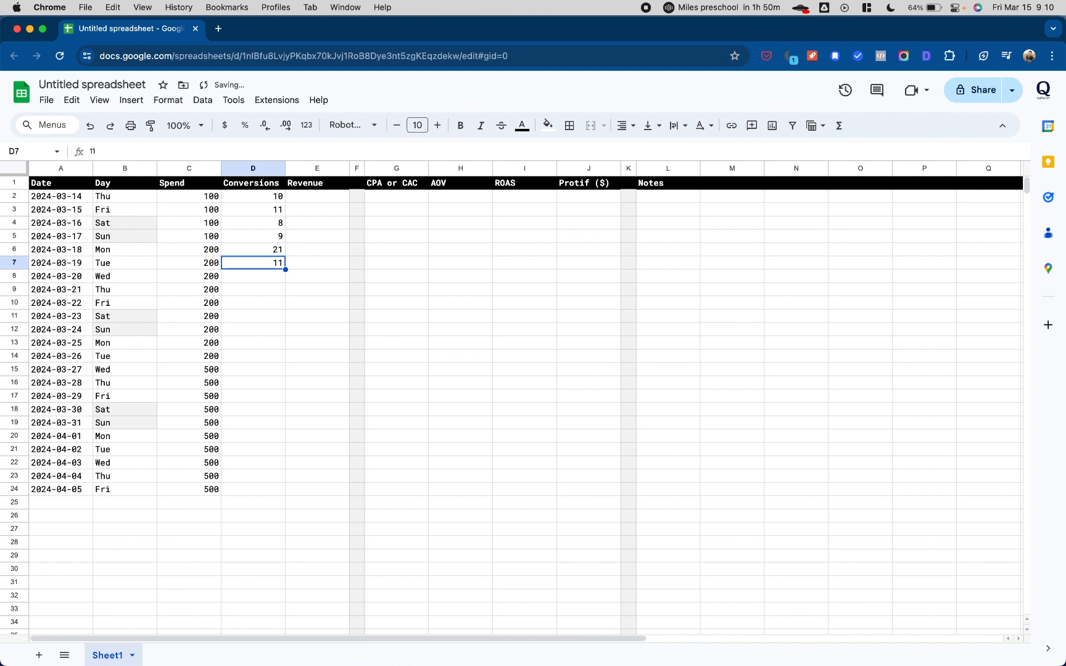
{"action": "type", "text": "19"}
{"action": "key", "text": "Return"}
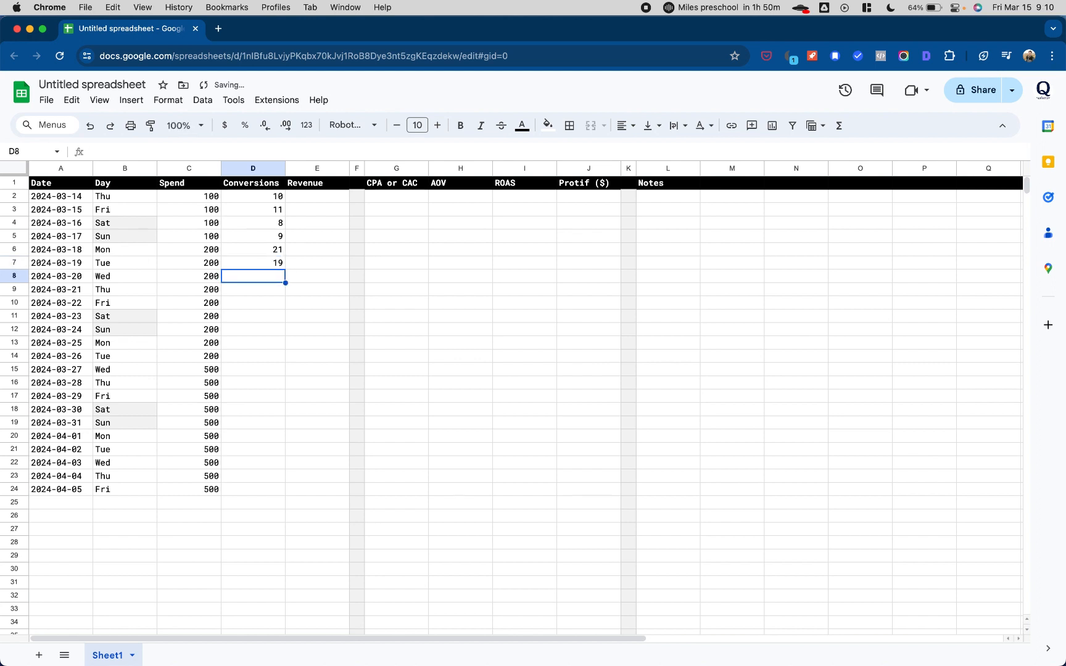
Enter the conversions 20, 16 and 23 in cells D8 to D10
{"action": "type", "text": "20"}
{"action": "key", "text": "Return"}
{"action": "type", "text": "16"}
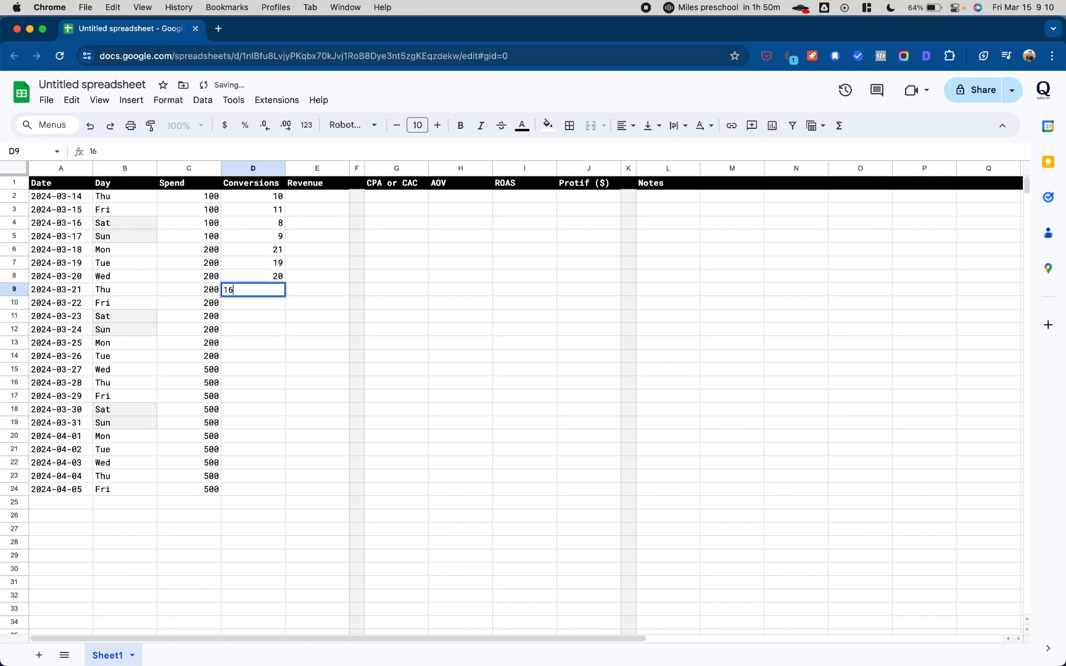
{"action": "key", "text": "Return"}
{"action": "type", "text": "23"}
{"action": "key", "text": "Return"}
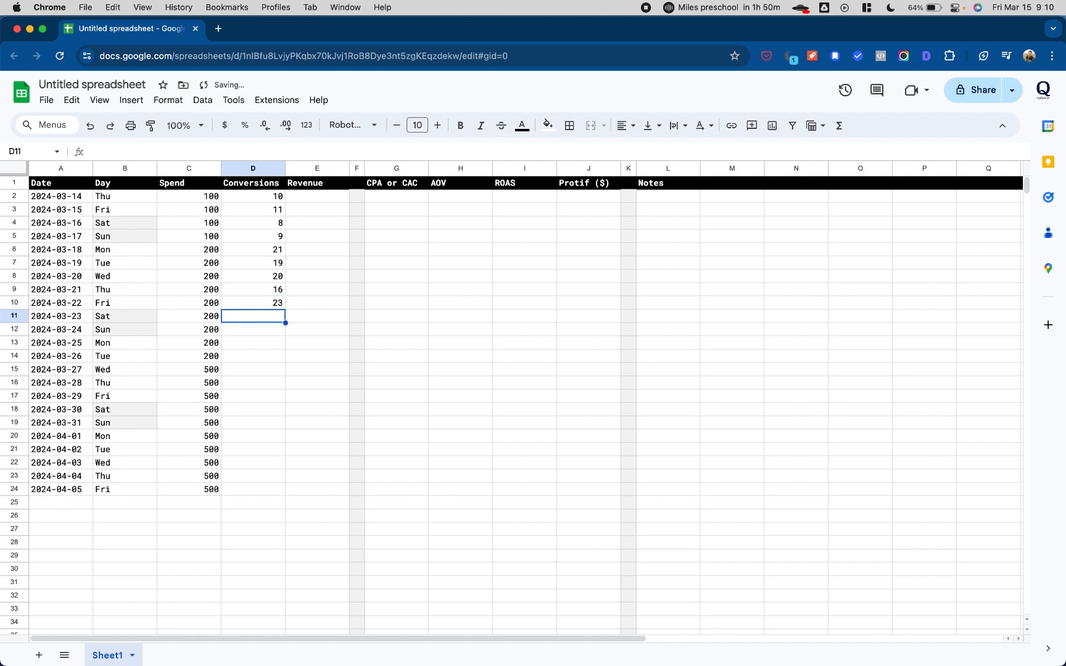
Copy the conversions from D6:D10 into the cells directly below, D11 to D15
{"action": "left_click_drag", "start_coordinate": [232, 254], "coordinate": [236, 358]}
{"action": "key", "text": "super+c"}
{"action": "key", "text": "super+v"}
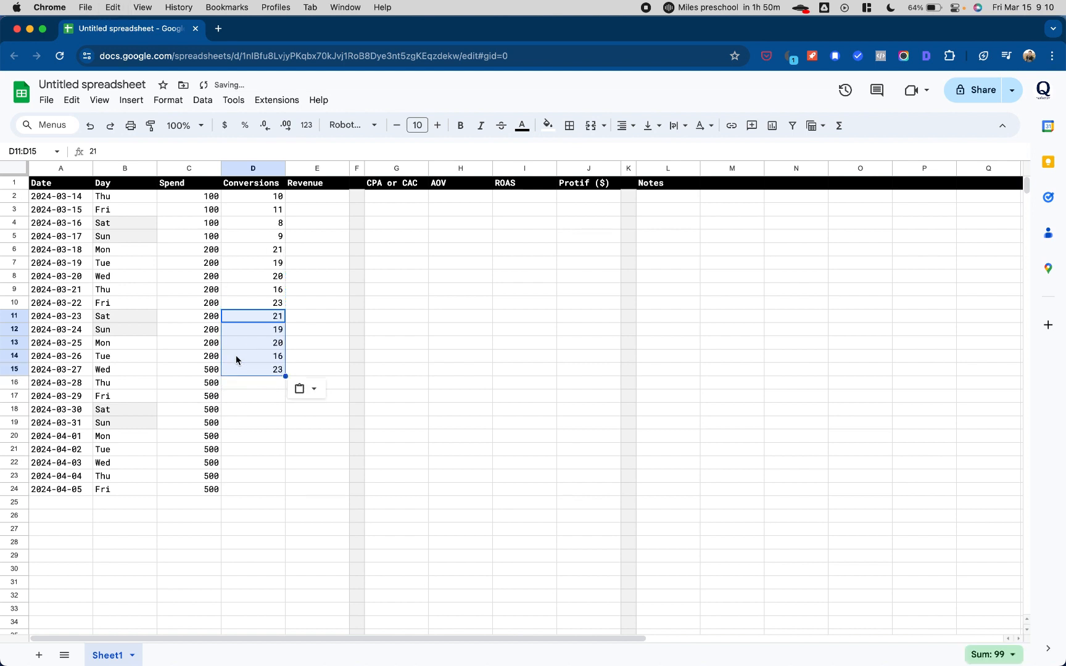
Enter the conversions 50, 60, 40, 45 and 53 in cells D15 to D19, overwriting the entry in D15
{"action": "left_click", "coordinate": [236, 373]}
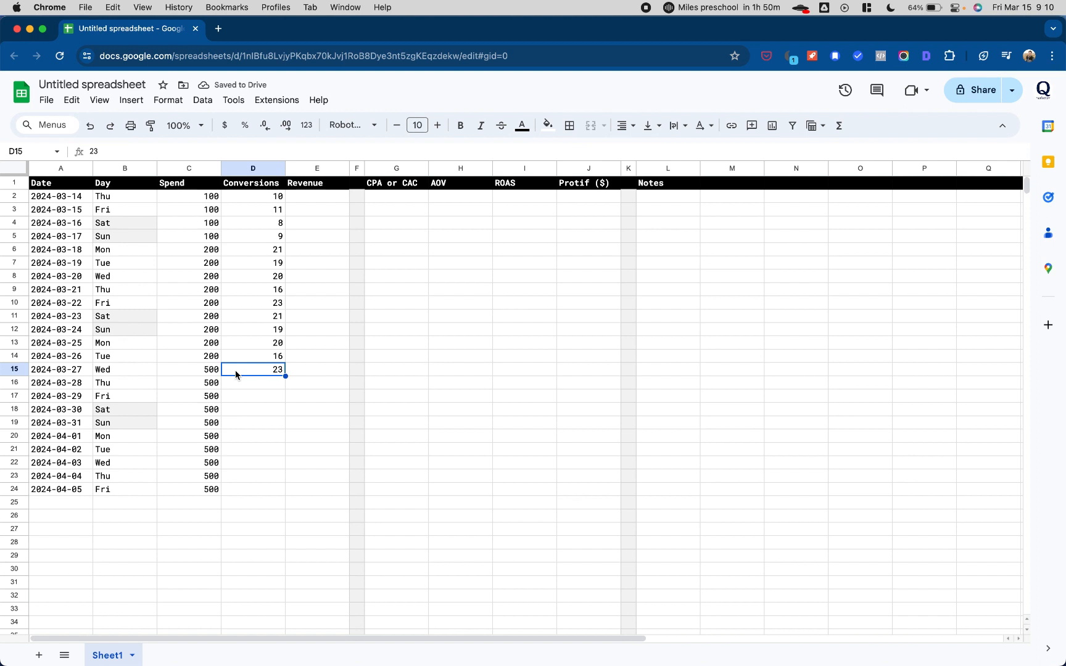
{"action": "type", "text": "50"}
{"action": "key", "text": "Return"}
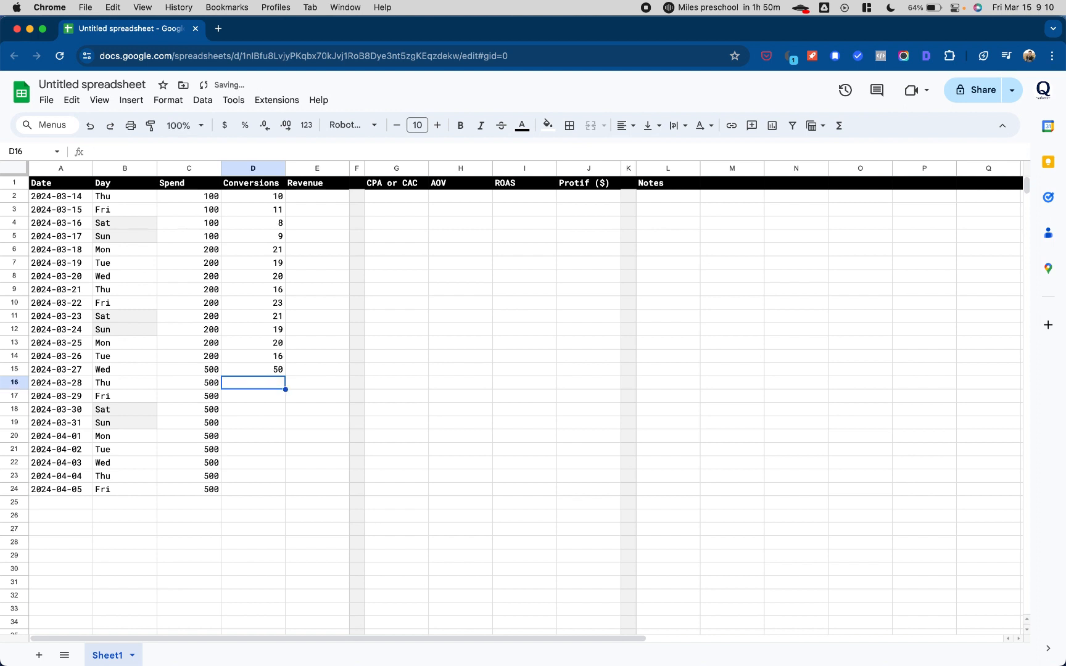
{"action": "type", "text": "60"}
{"action": "key", "text": "Return"}
{"action": "type", "text": "40"}
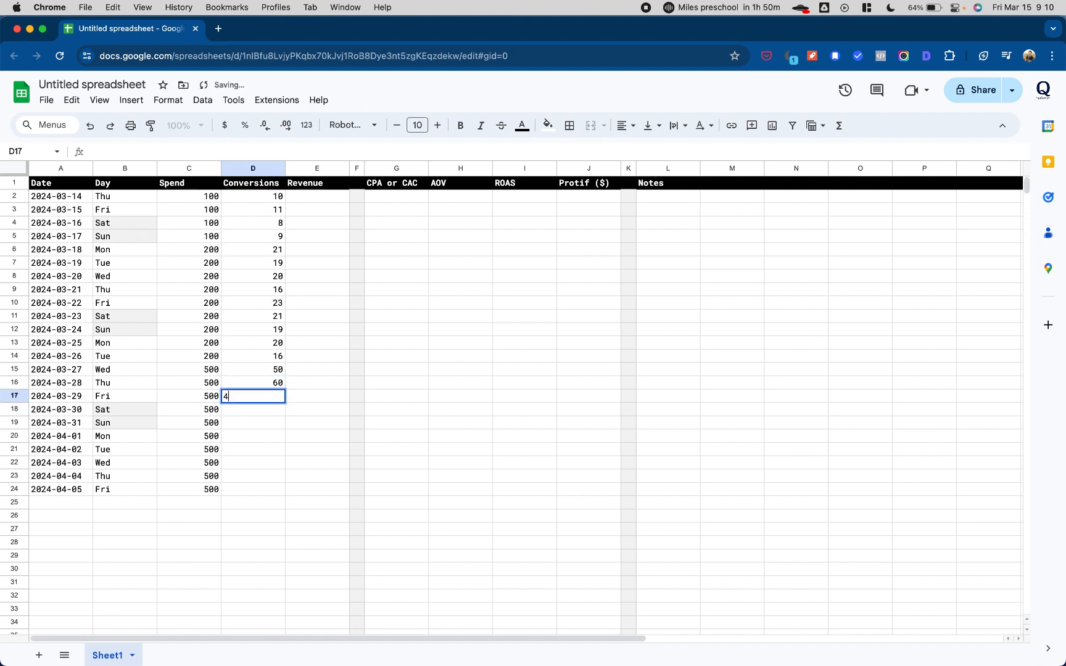
{"action": "key", "text": "Return"}
{"action": "type", "text": "45"}
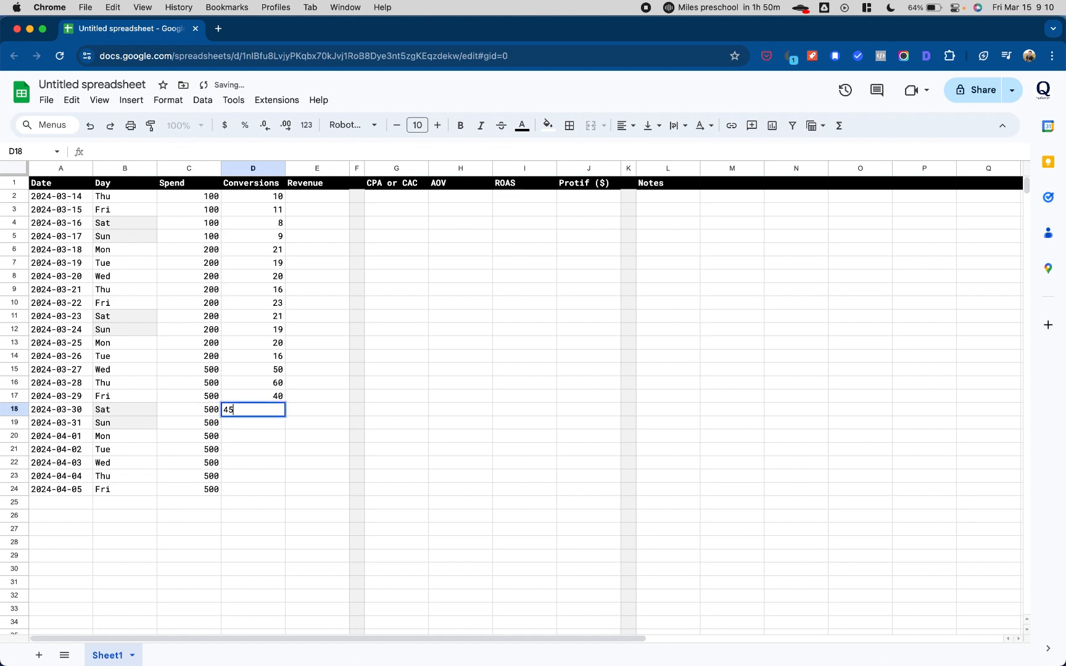
{"action": "key", "text": "Return"}
{"action": "type", "text": "53"}
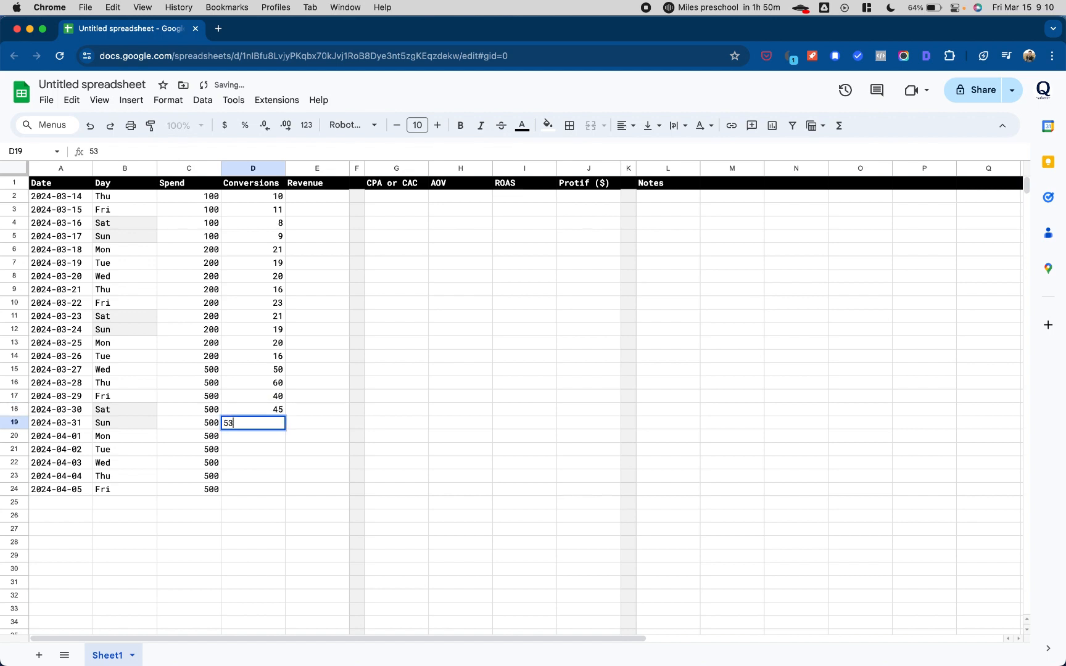
{"action": "key", "text": "Return"}
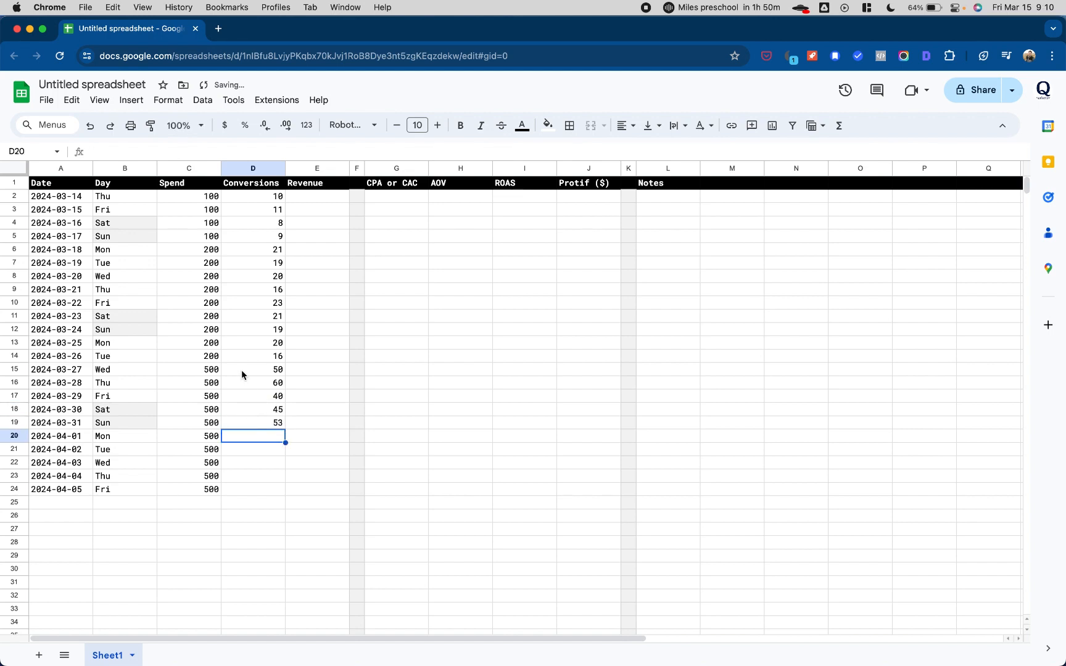
Fill D20 to D24 with a copy of the conversions from D15 to D19
{"action": "left_click_drag", "start_coordinate": [242, 370], "coordinate": [286, 488]}
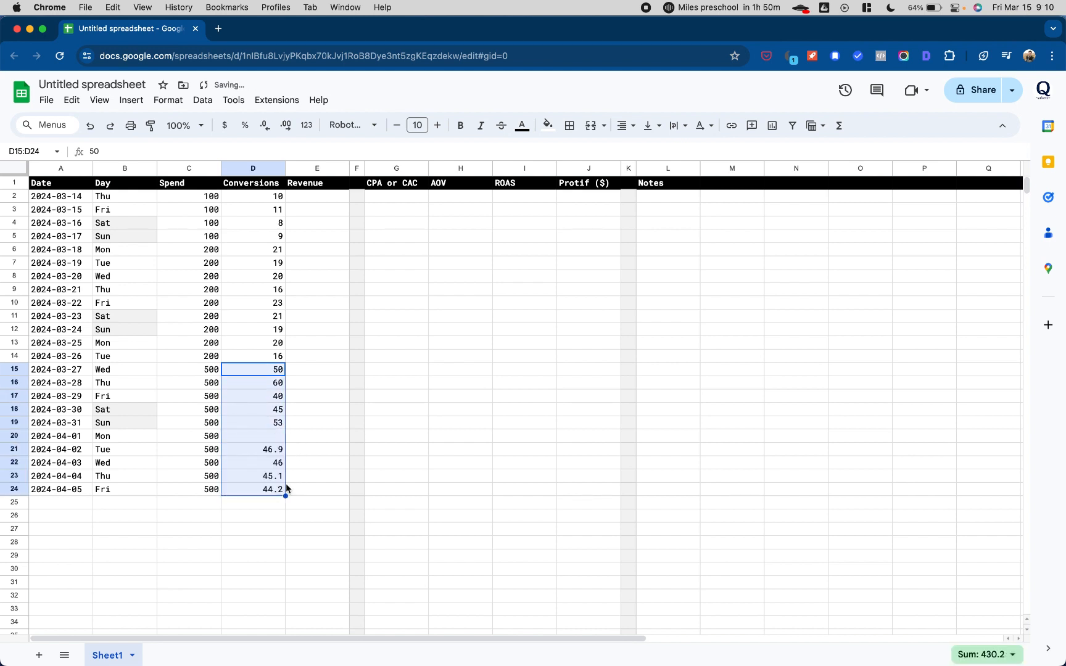
{"action": "left_click", "coordinate": [263, 377]}
{"action": "left_click_drag", "start_coordinate": [263, 378], "coordinate": [258, 491]}
{"action": "key", "text": "super+c"}
{"action": "key", "text": "super+v"}
{"action": "left_click", "coordinate": [342, 411]}
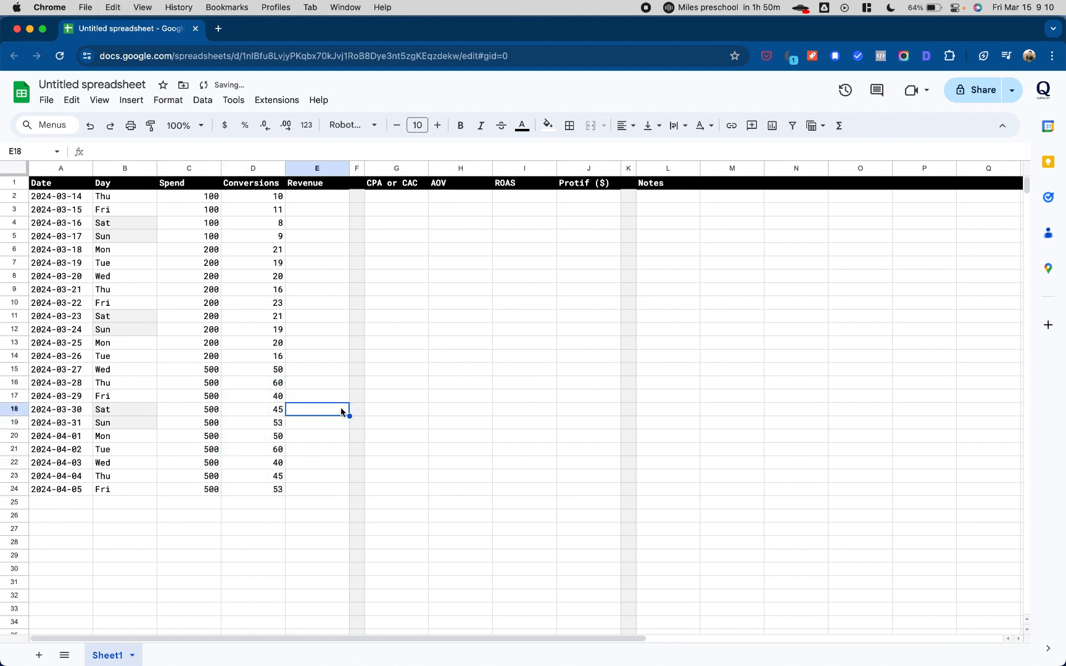
Calculate the revenue in E2 with =100*D2 and accept the suggested autofill down to E24
{"action": "left_click", "coordinate": [317, 196]}
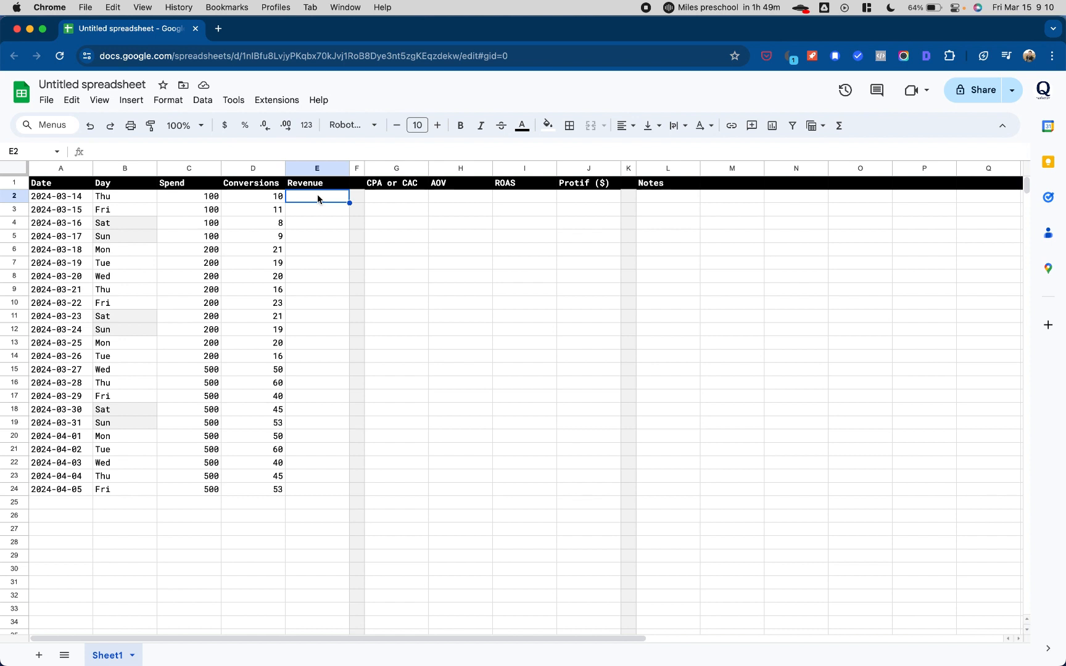
{"action": "type", "text": "="}
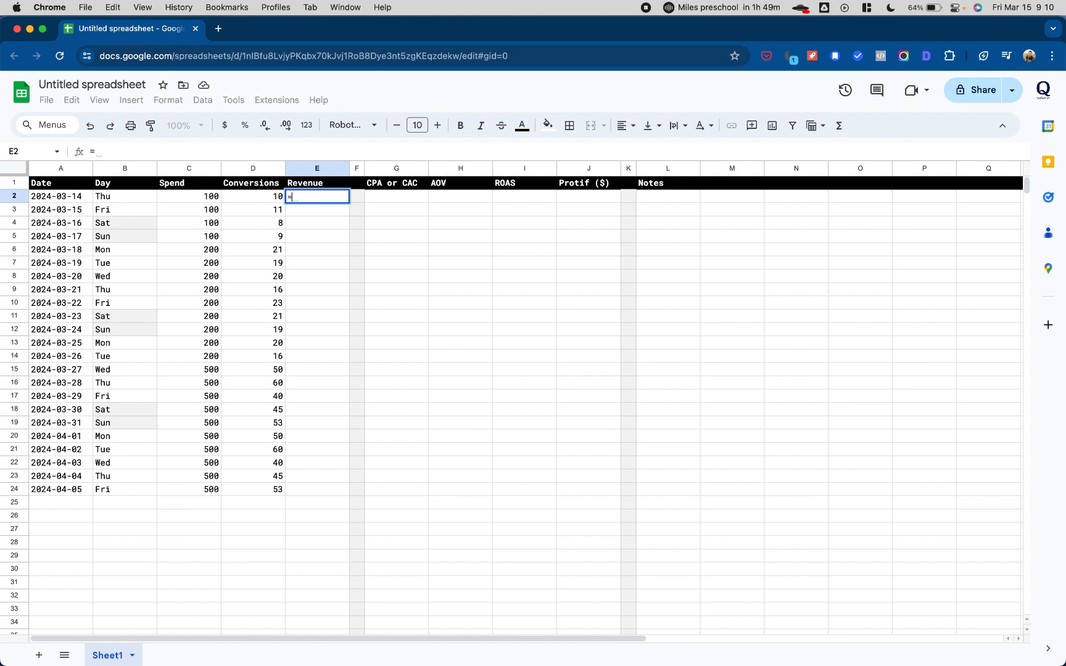
{"action": "type", "text": "100*"}
{"action": "left_click", "coordinate": [281, 196]}
{"action": "key", "text": "Return"}
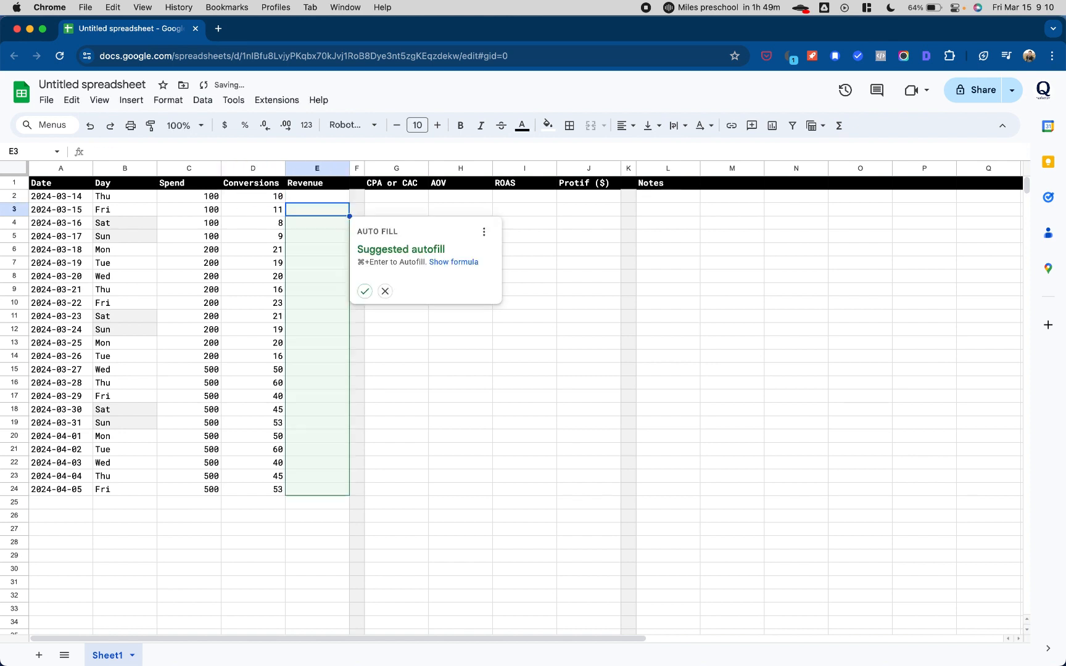
{"action": "left_click", "coordinate": [365, 291]}
Convert the revenue formulas in E2:E24 to fixed numbers by pasting them in place as values only
{"action": "left_click_drag", "start_coordinate": [320, 199], "coordinate": [316, 487]}
{"action": "key", "text": "super+c"}
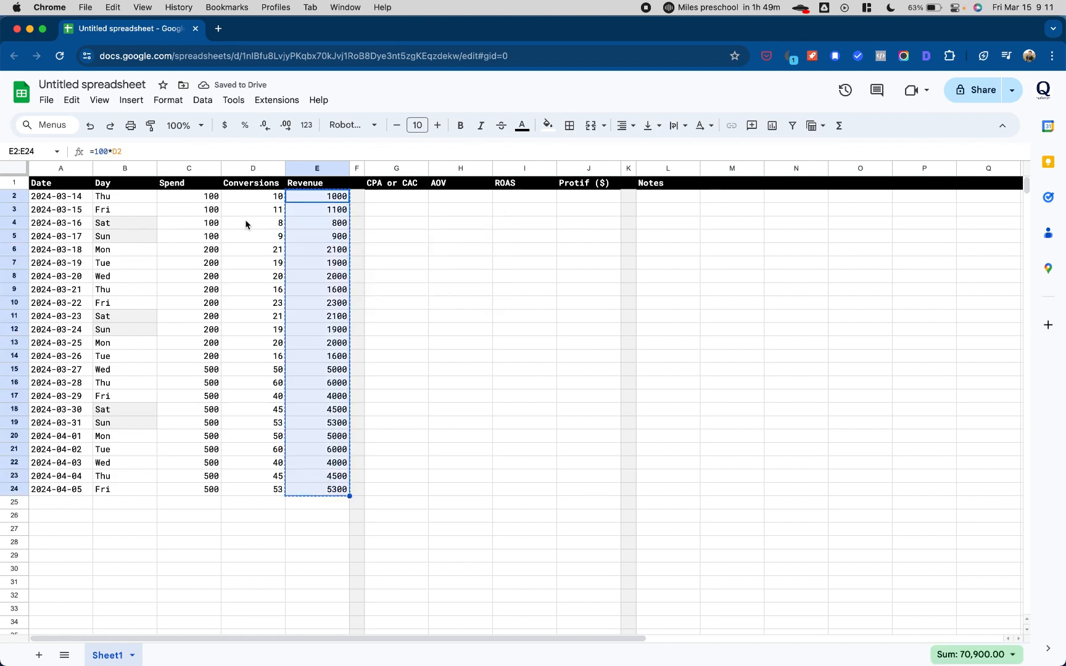
{"action": "left_click", "coordinate": [72, 100]}
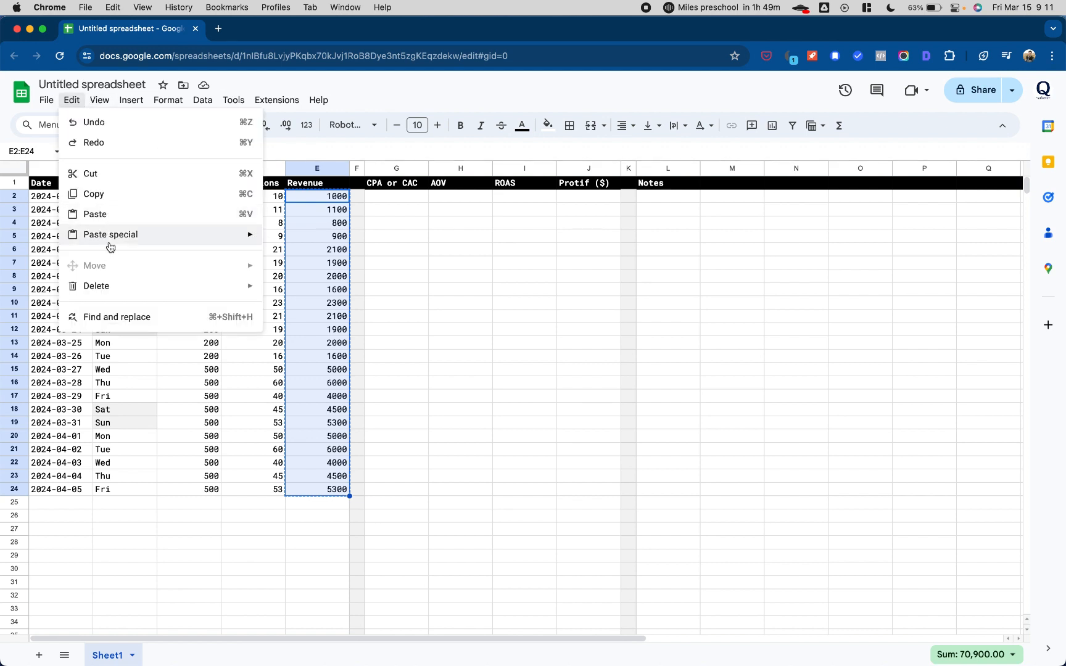
{"action": "mouse_move", "coordinate": [110, 238]}
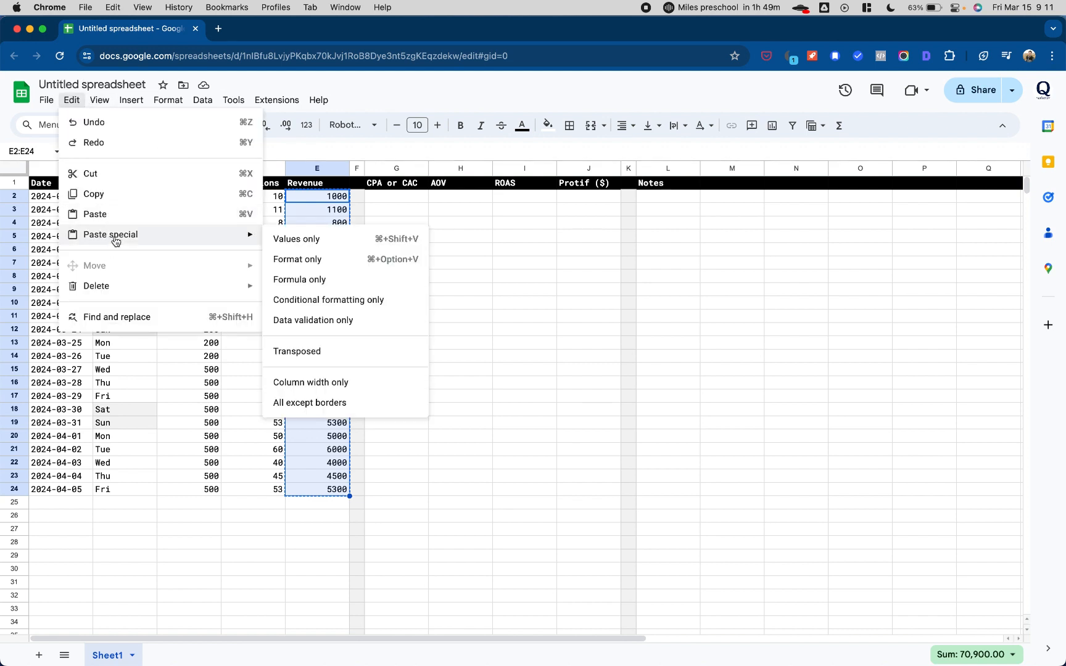
{"action": "left_click", "coordinate": [303, 238]}
{"action": "left_click", "coordinate": [313, 213]}
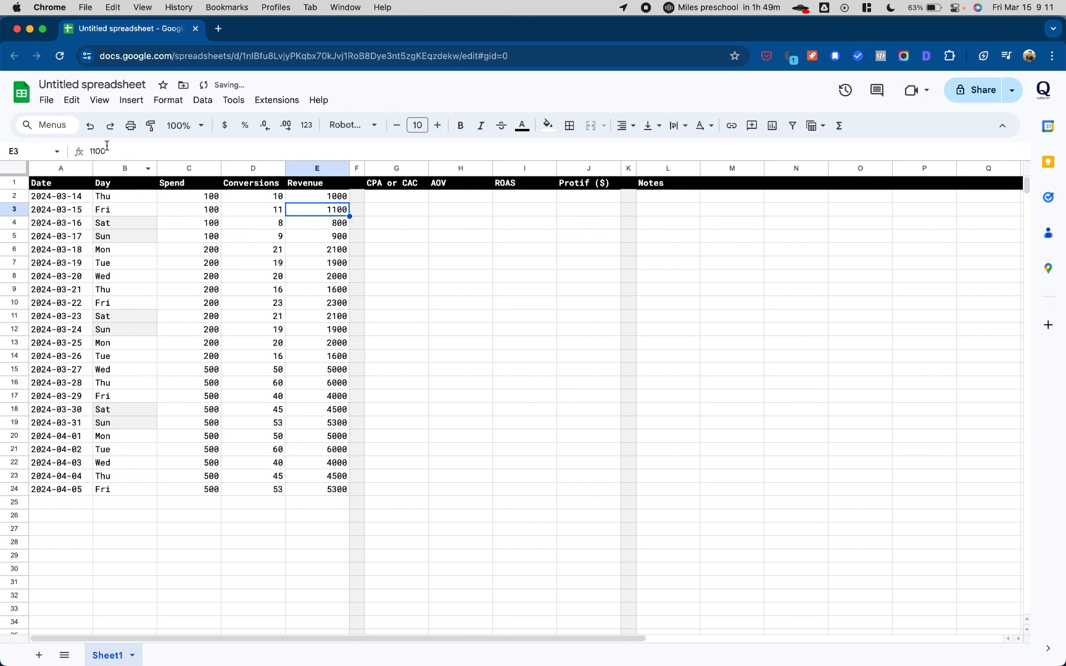
{"action": "left_click", "coordinate": [347, 334]}
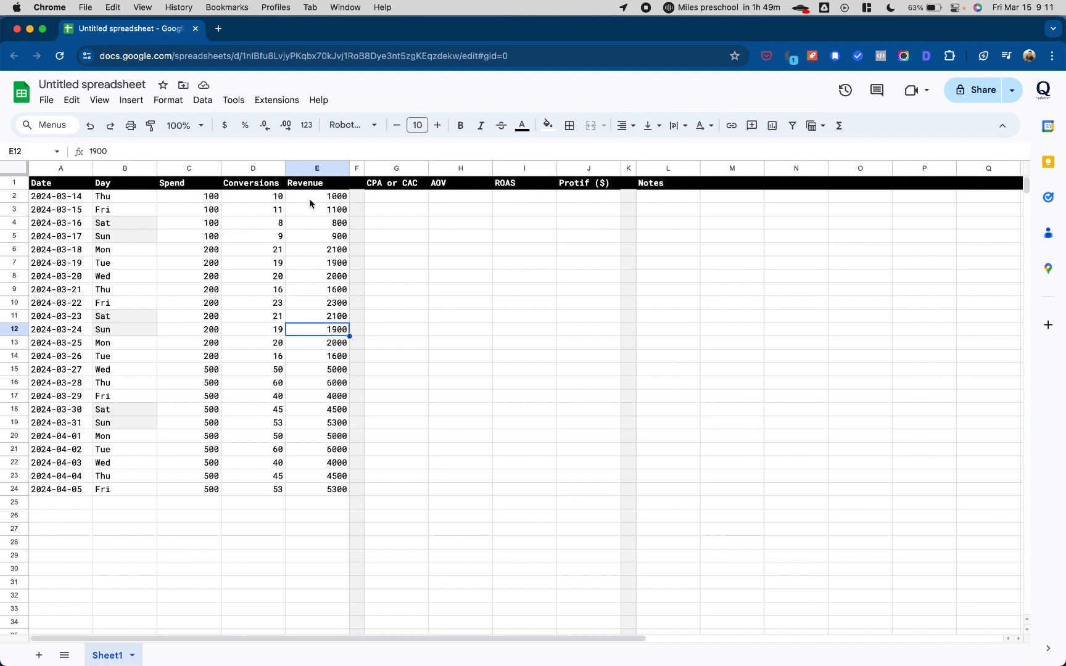
{"action": "left_click_drag", "start_coordinate": [310, 200], "coordinate": [334, 490]}
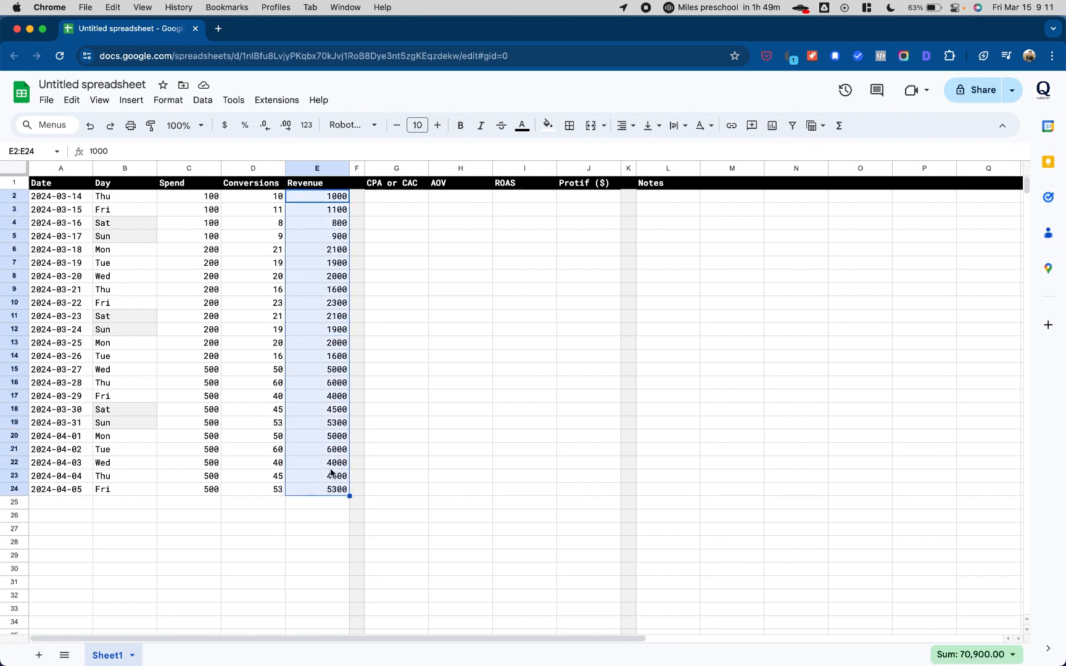
{"action": "left_click", "coordinate": [389, 196]}
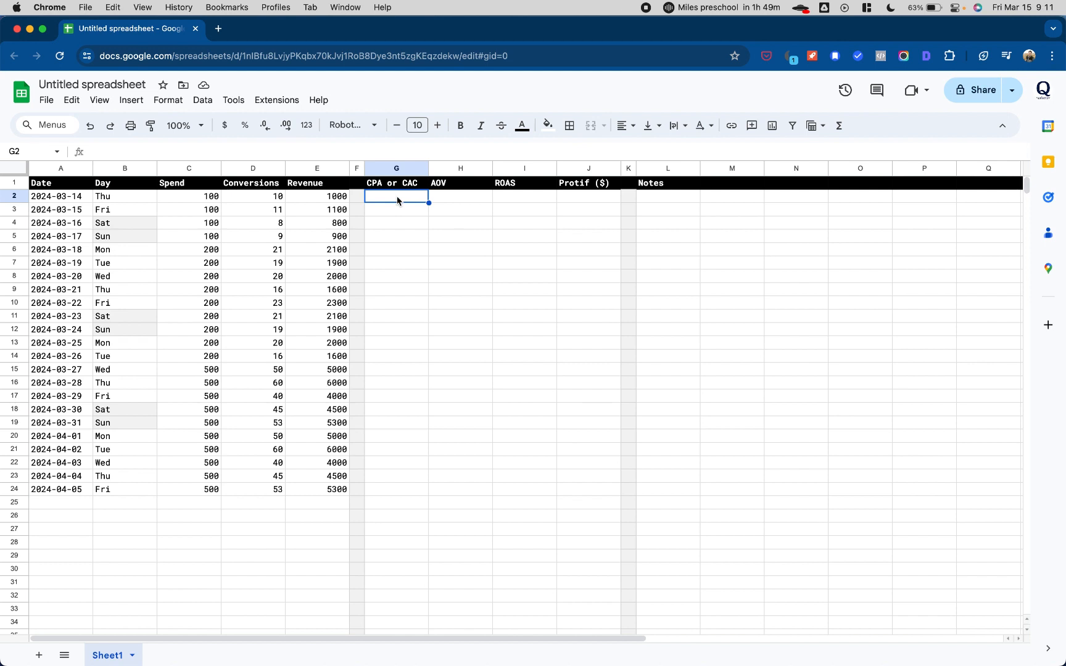
{"action": "left_click_drag", "start_coordinate": [393, 168], "coordinate": [591, 180]}
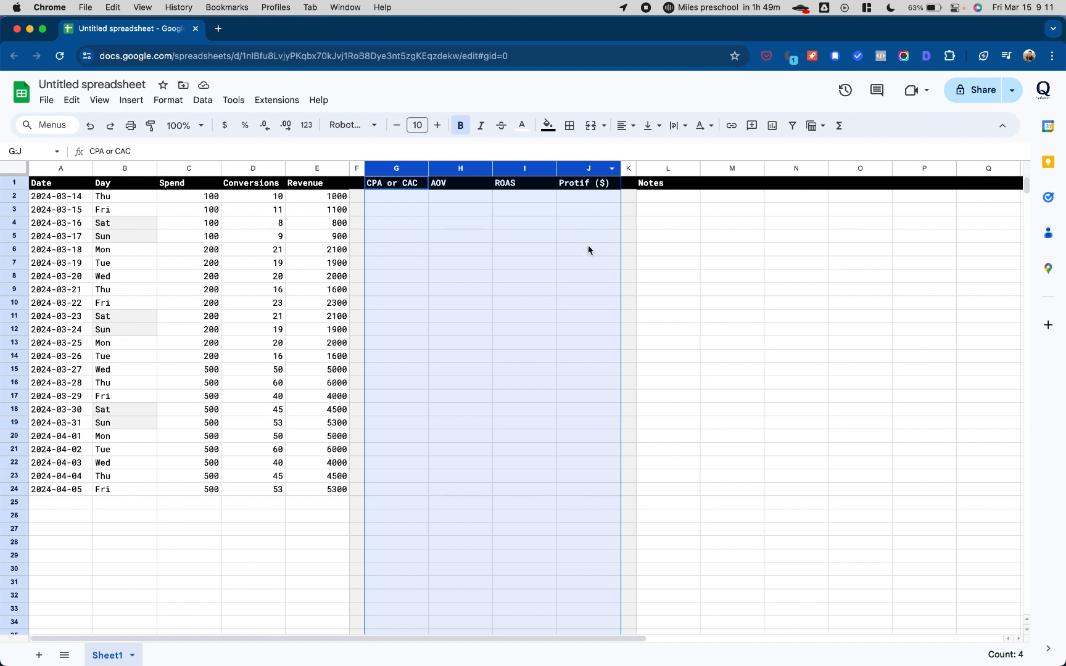
{"action": "left_click", "coordinate": [586, 292]}
{"action": "left_click_drag", "start_coordinate": [587, 168], "coordinate": [407, 172]}
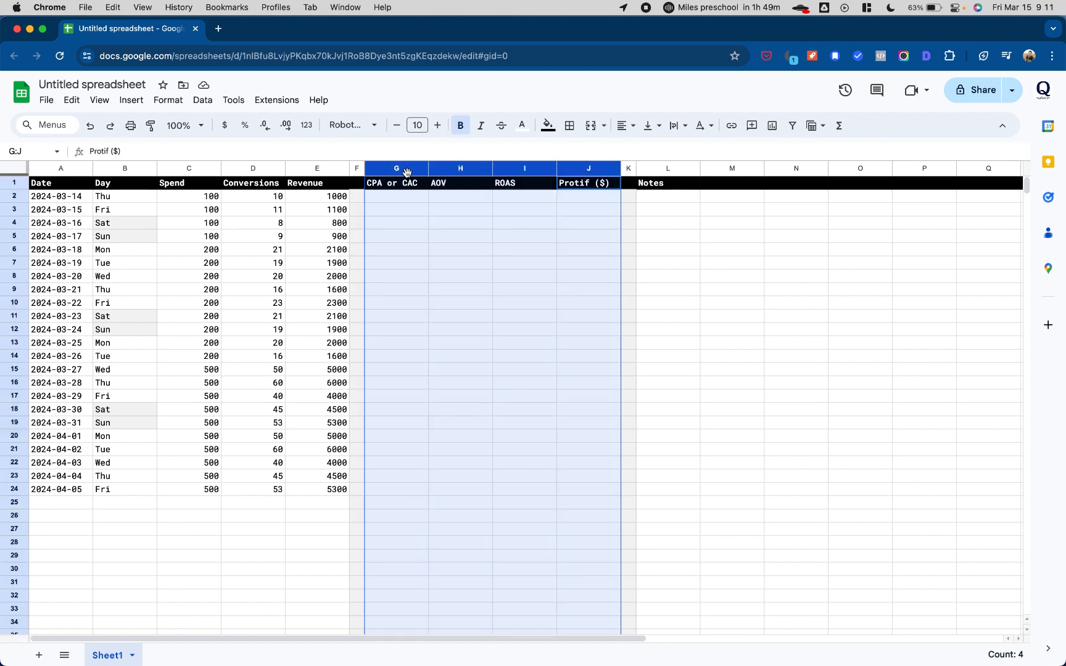
Calculate the CPA or CAC in G2 as spend divided by conversions, =C2/D2, and fill the formula down to G24
{"action": "left_click", "coordinate": [407, 199]}
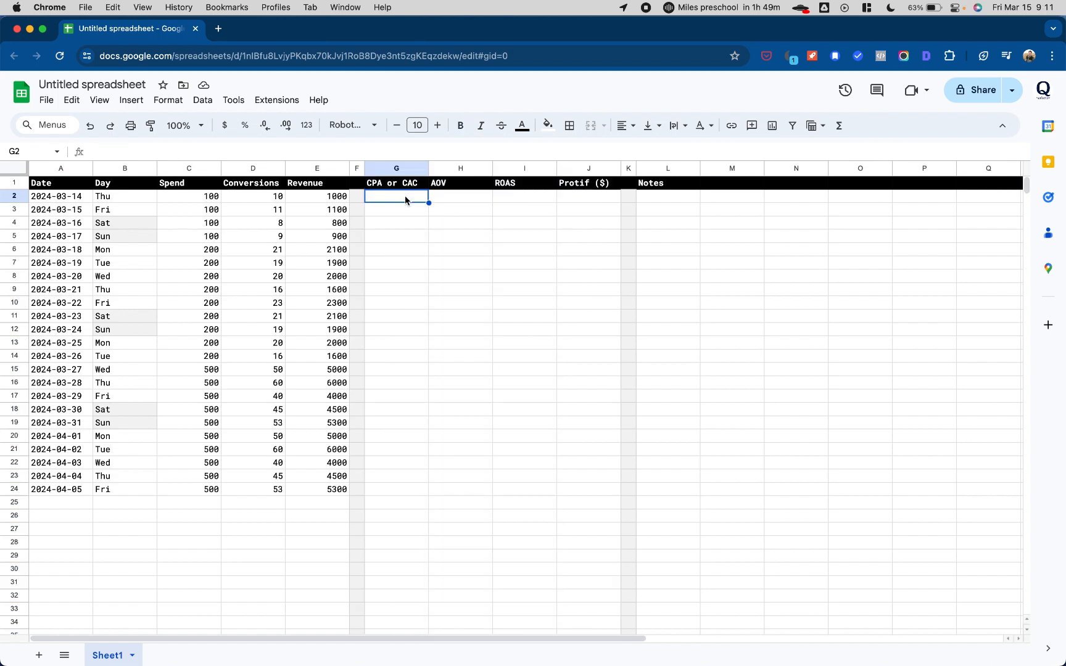
{"action": "type", "text": "="}
{"action": "key", "text": "Left"}
{"action": "key", "text": "Left"}
{"action": "key", "text": "Left"}
{"action": "key", "text": "Left"}
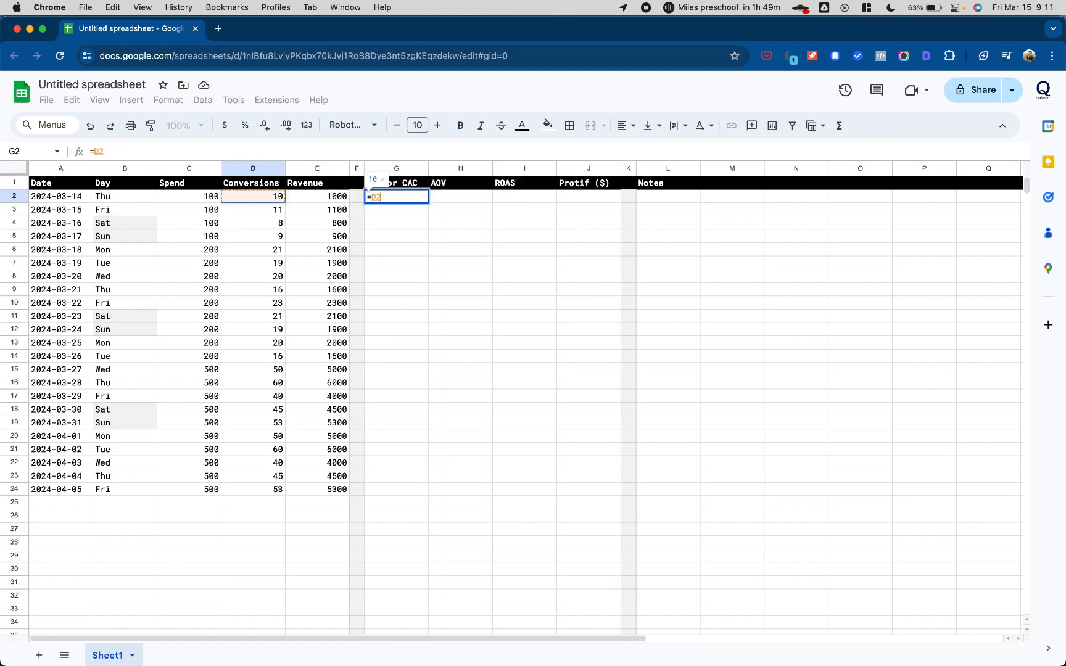
{"action": "type", "text": "/"}
{"action": "key", "text": "Left"}
{"action": "key", "text": "Left"}
{"action": "key", "text": "Left"}
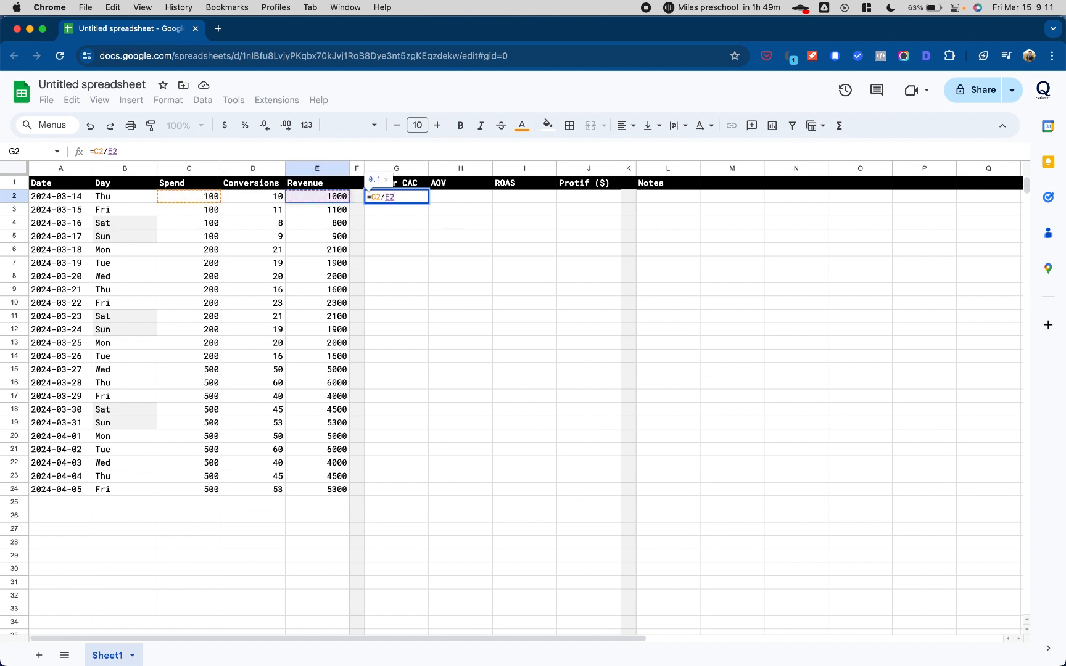
{"action": "key", "text": "Return"}
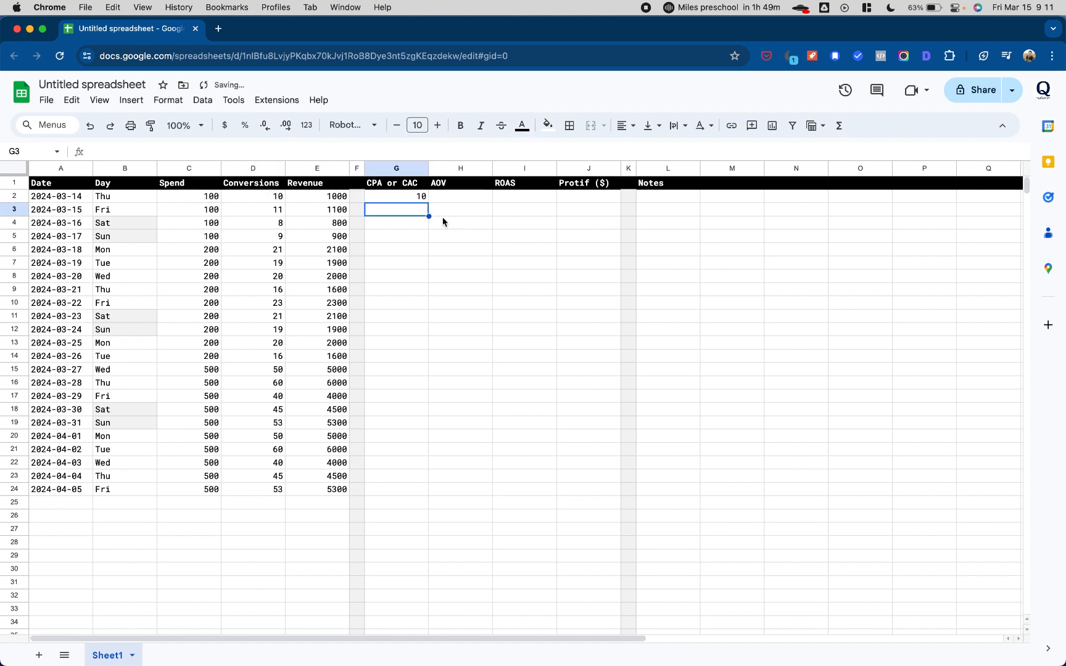
{"action": "left_click", "coordinate": [415, 199]}
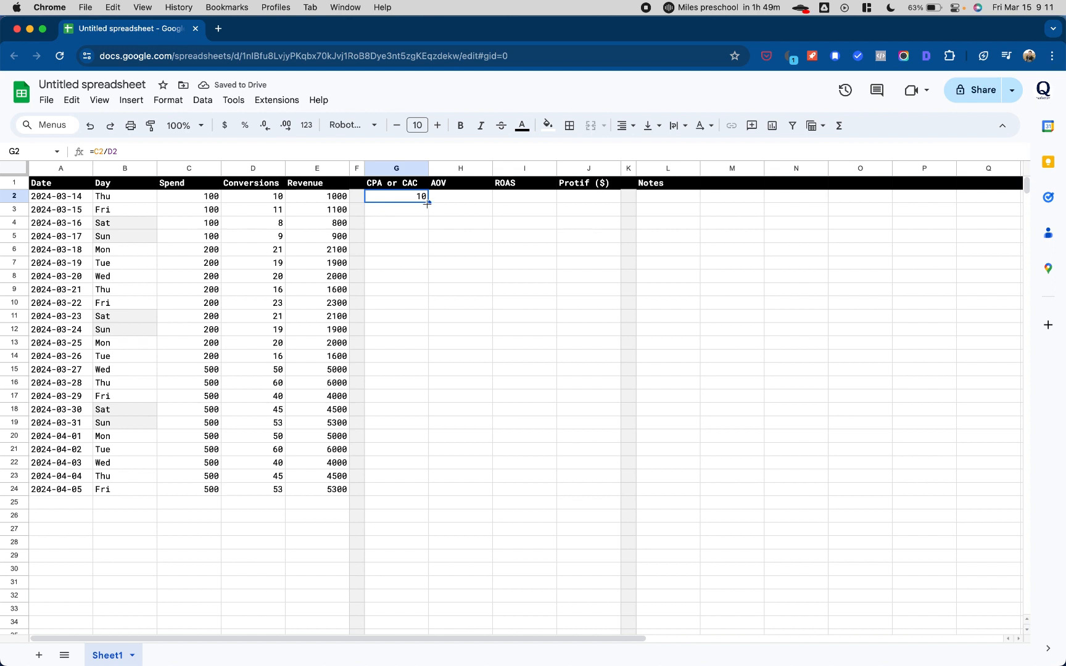
{"action": "left_click_drag", "start_coordinate": [427, 203], "coordinate": [417, 497]}
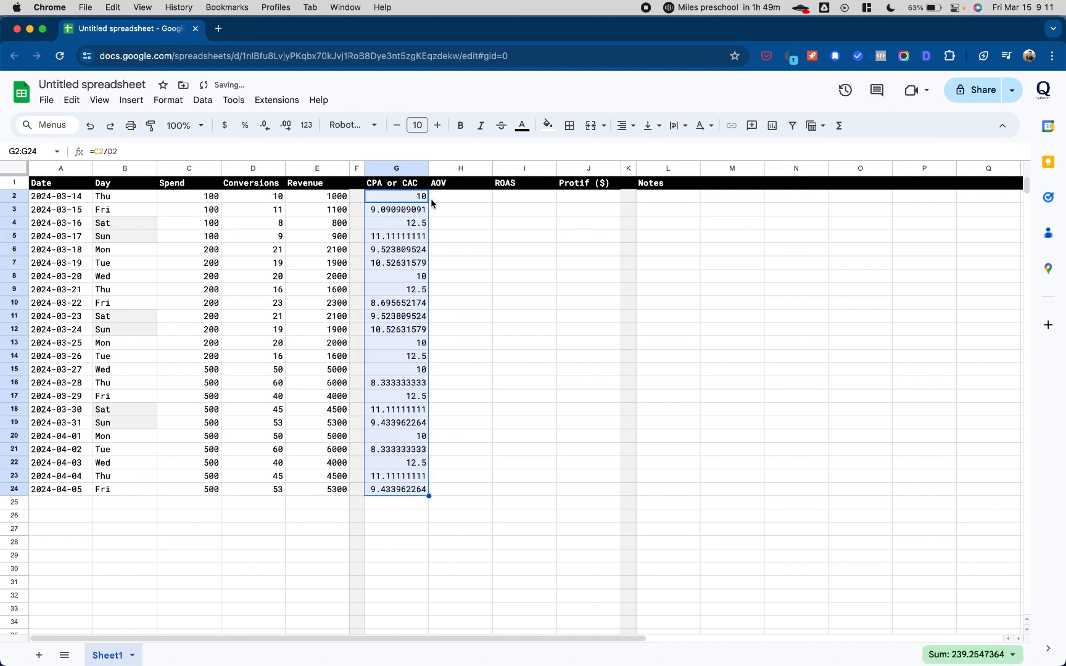
Format the whole CPA or CAC column as dollar currency without decimal places
{"action": "left_click", "coordinate": [393, 168]}
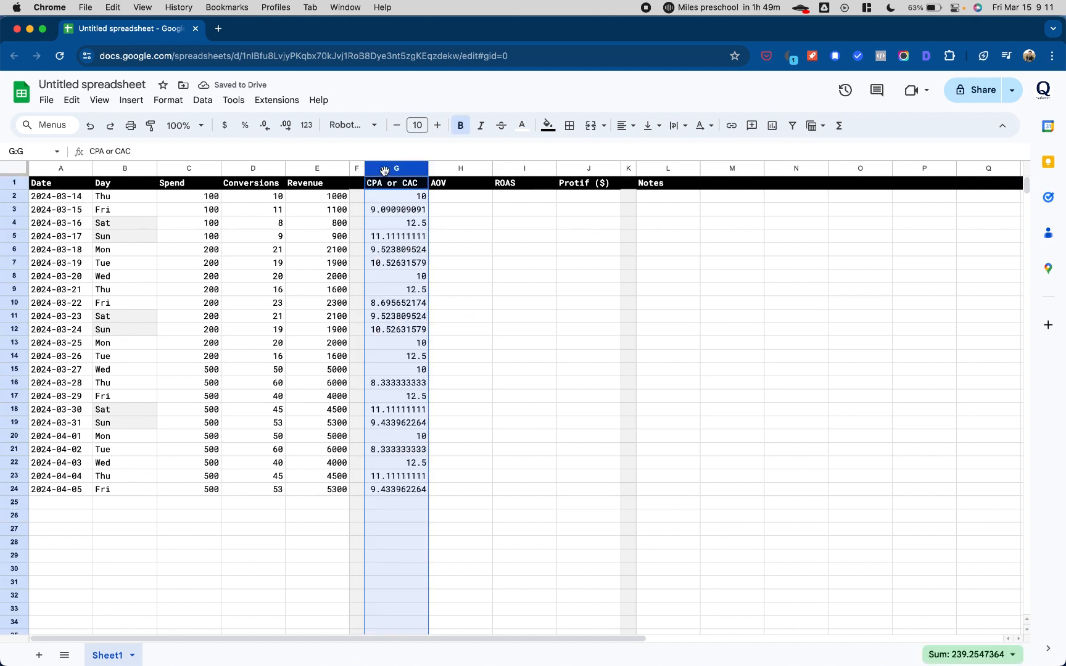
{"action": "left_click", "coordinate": [224, 125]}
{"action": "left_click", "coordinate": [265, 126]}
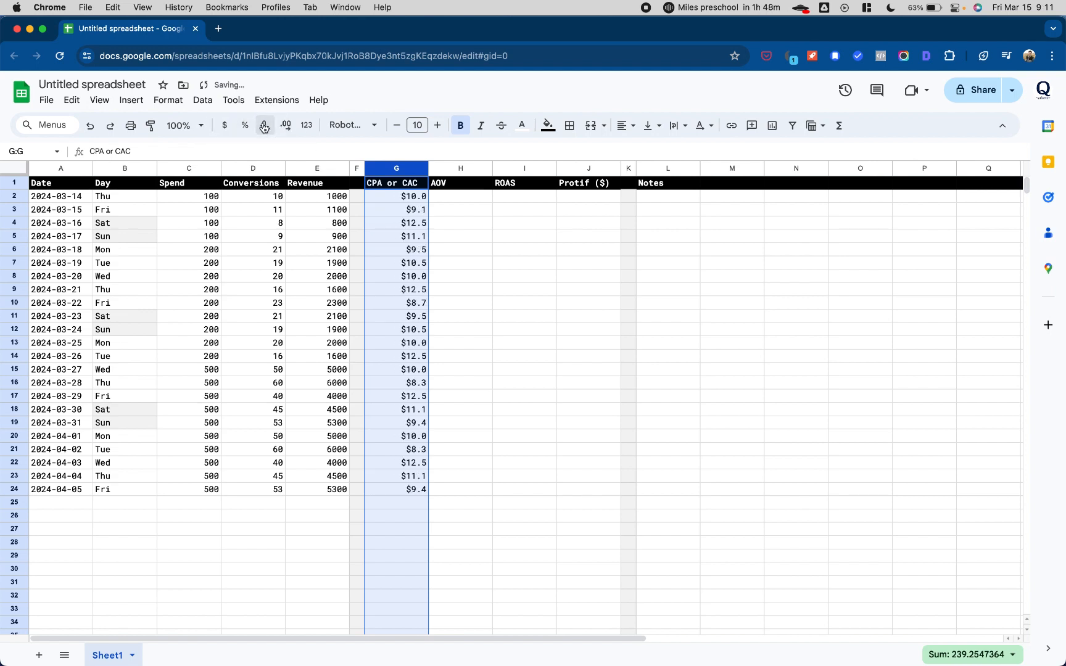
{"action": "left_click", "coordinate": [264, 126]}
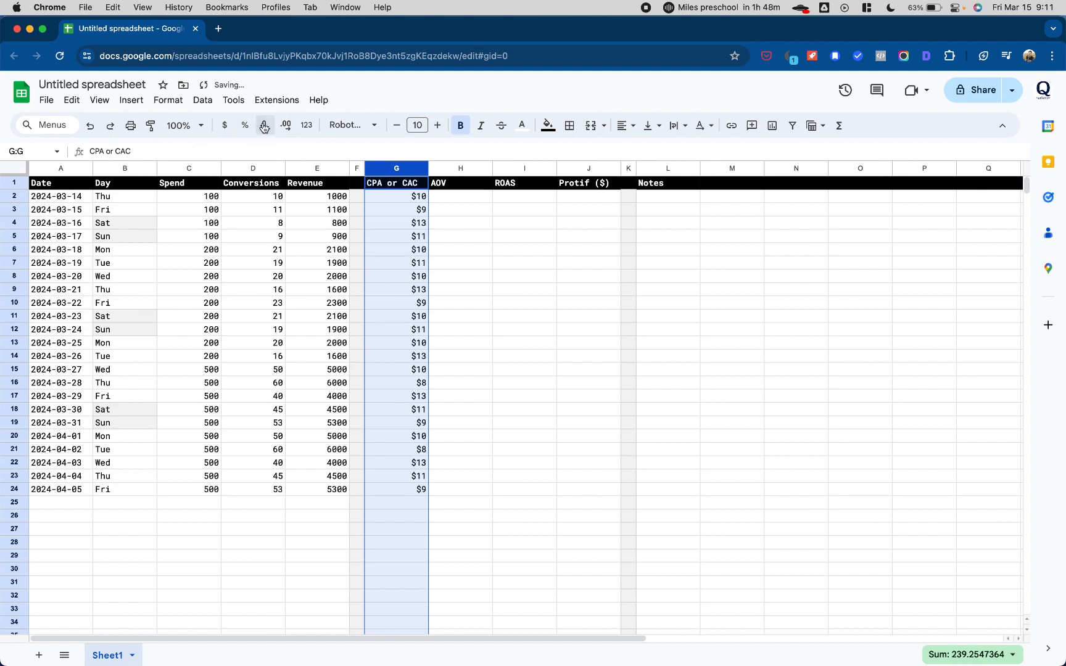
Calculate the AOV in H2 as revenue divided by conversions, =E2/D2, and fill the formula down to H24
{"action": "left_click", "coordinate": [460, 198]}
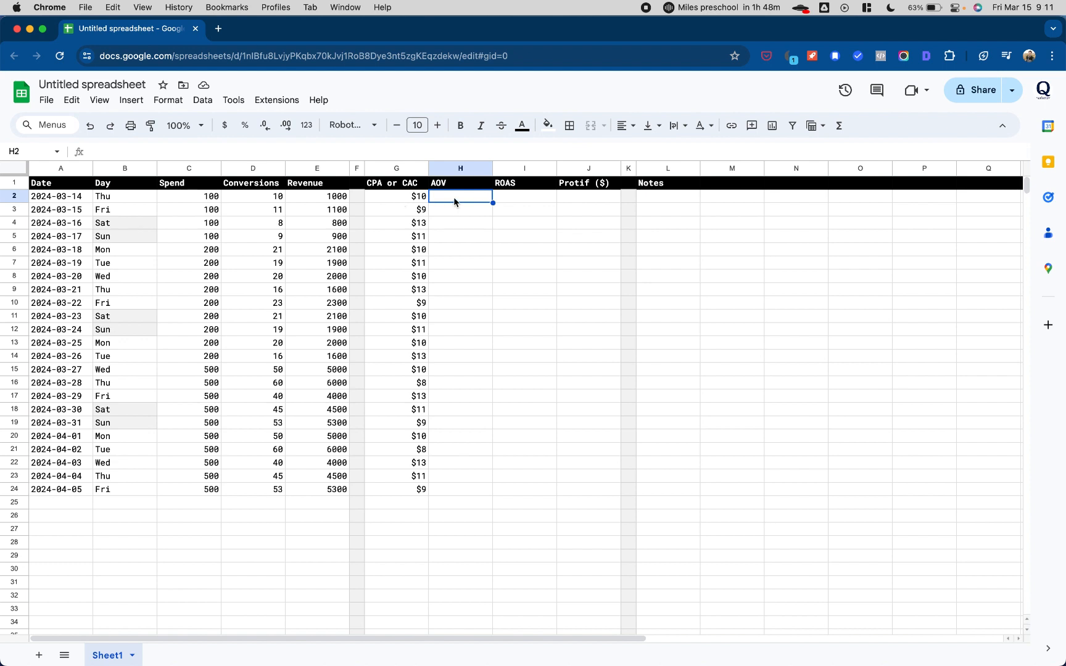
{"action": "type", "text": "=E2"}
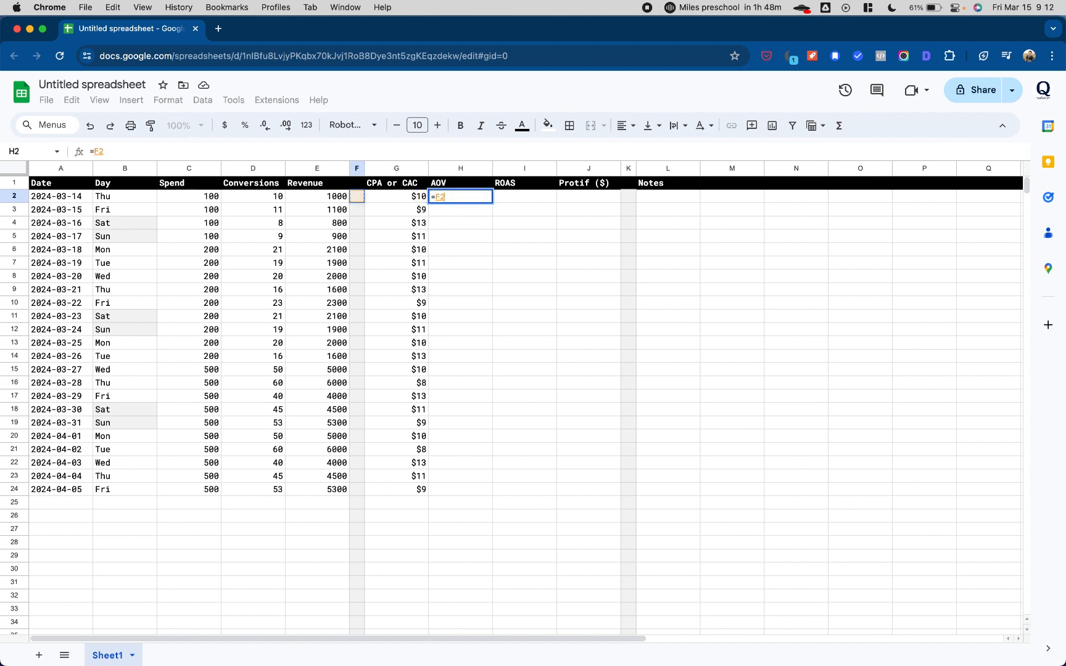
{"action": "type", "text": "/D2"}
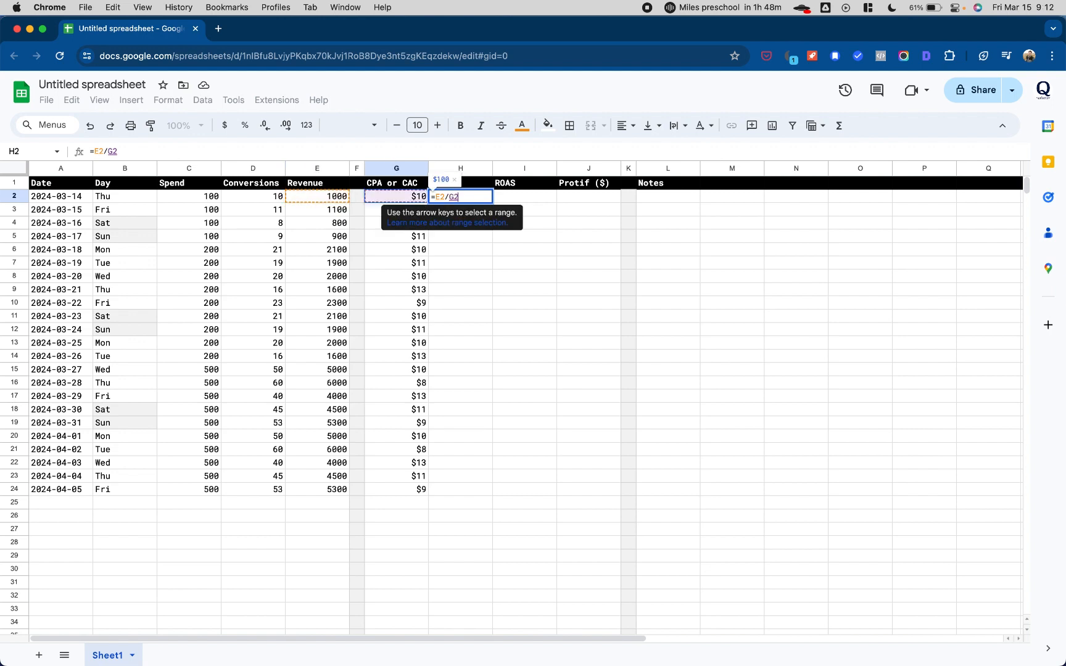
{"action": "key", "text": "Return"}
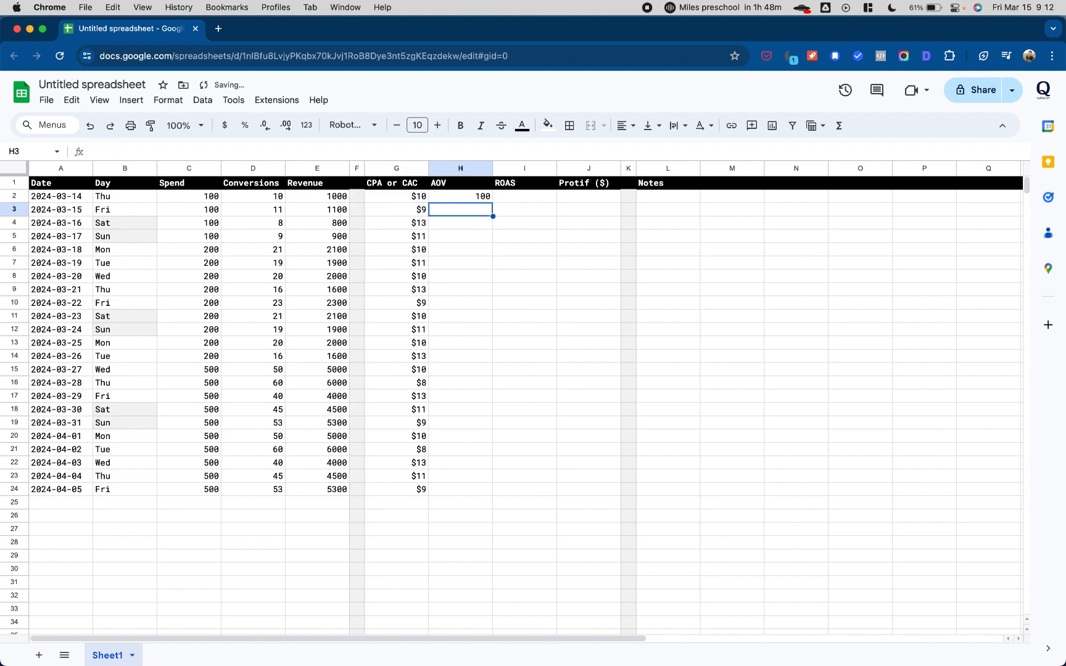
{"action": "left_click", "coordinate": [483, 198]}
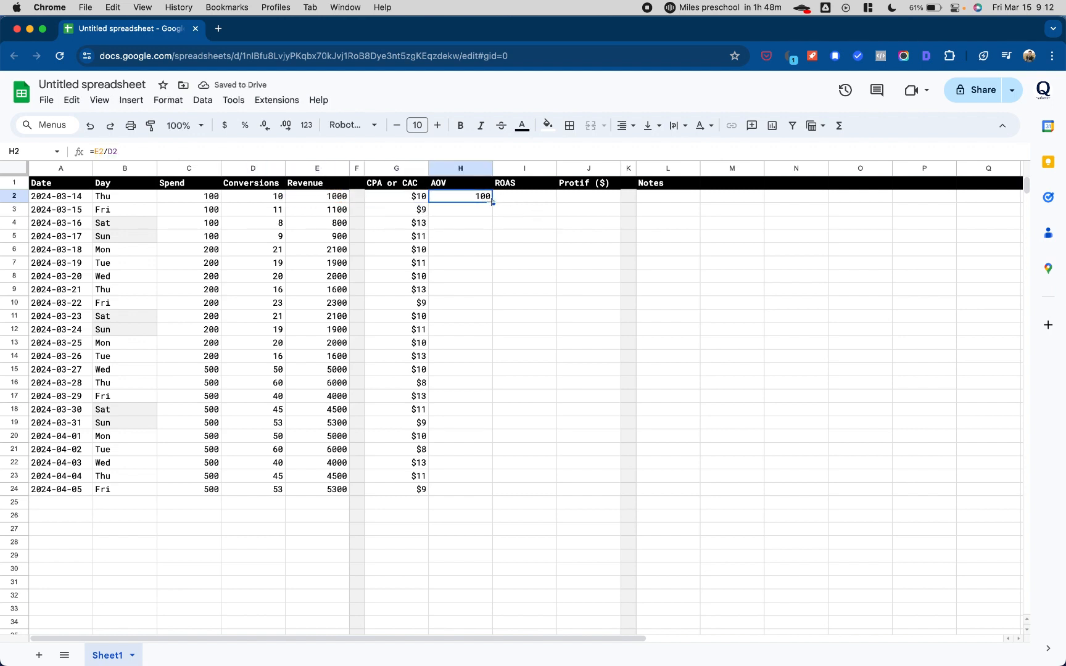
{"action": "left_click_drag", "start_coordinate": [491, 201], "coordinate": [486, 495]}
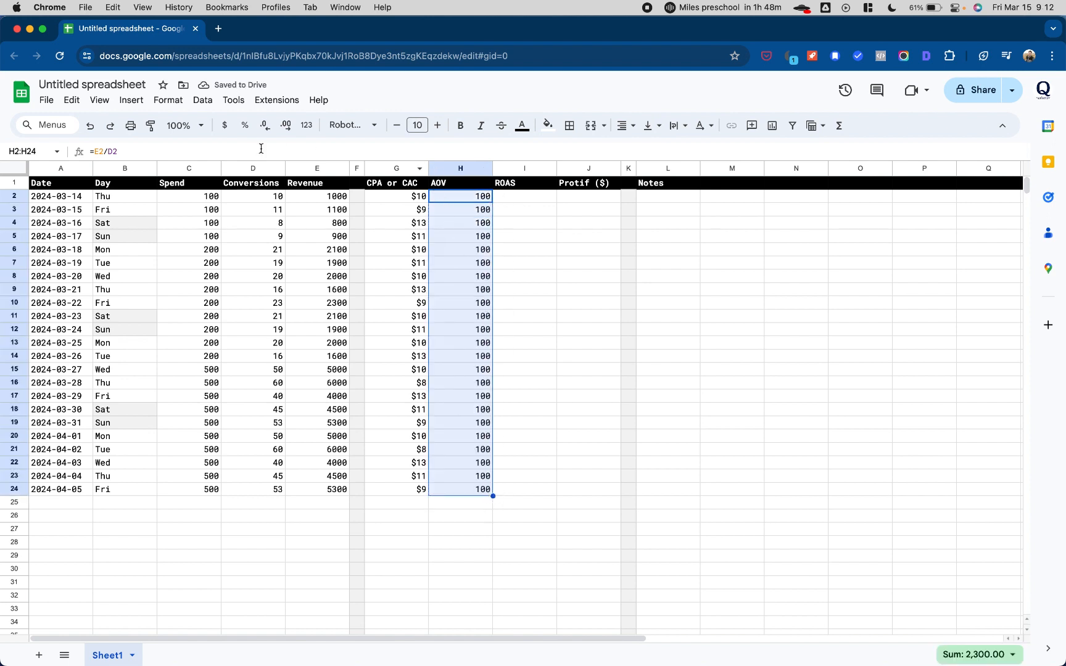
Format the whole AOV column as dollar currency without decimal places
{"action": "left_click", "coordinate": [440, 169]}
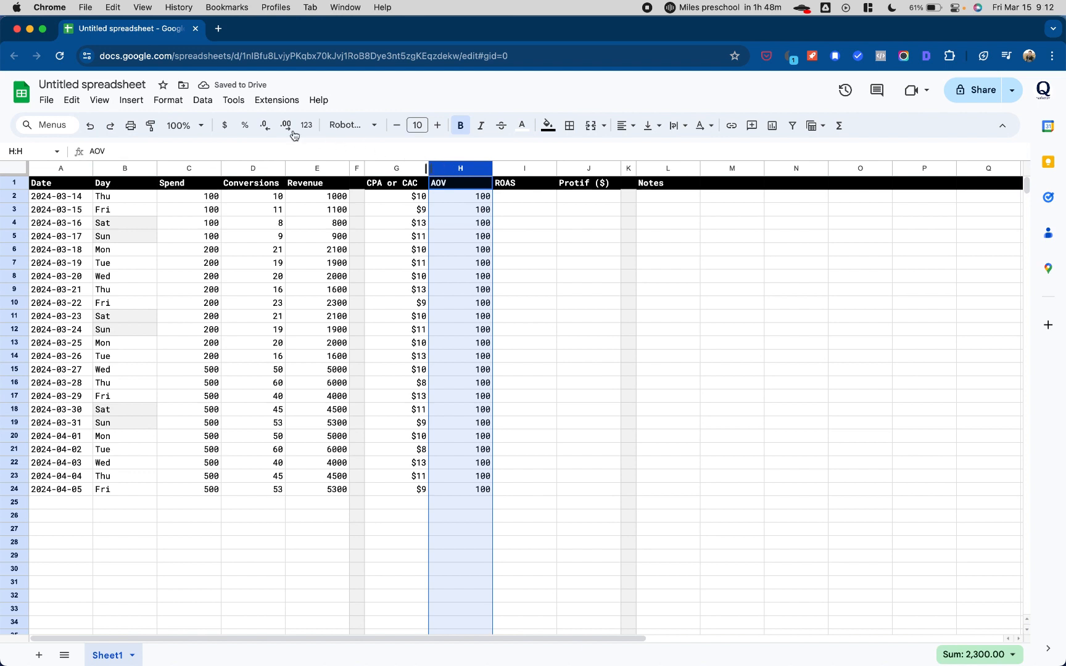
{"action": "left_click", "coordinate": [225, 126]}
{"action": "left_click", "coordinate": [266, 127]}
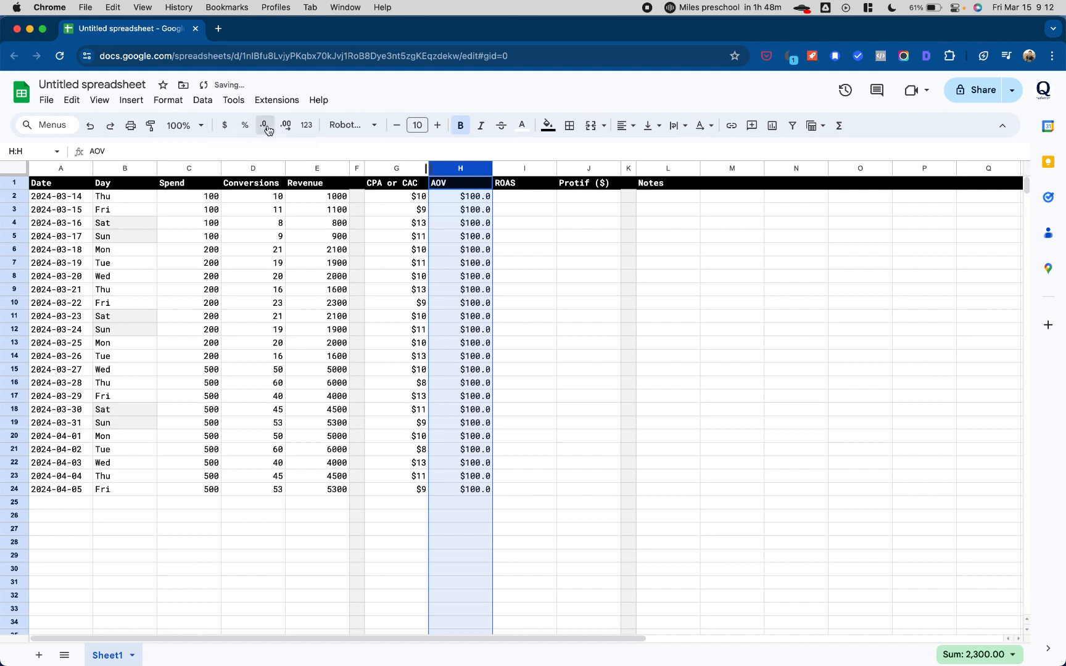
{"action": "left_click", "coordinate": [268, 128]}
Correct the misspelled header in J1 to read Profit ($)
{"action": "left_click", "coordinate": [510, 197]}
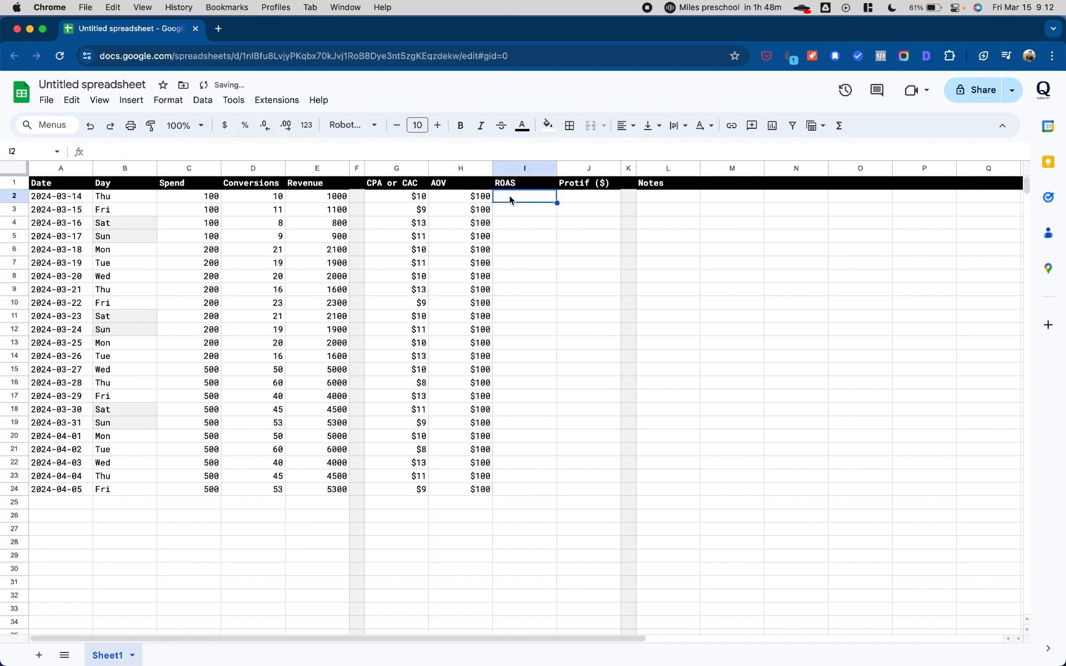
{"action": "key", "text": "Right"}
{"action": "key", "text": "Up"}
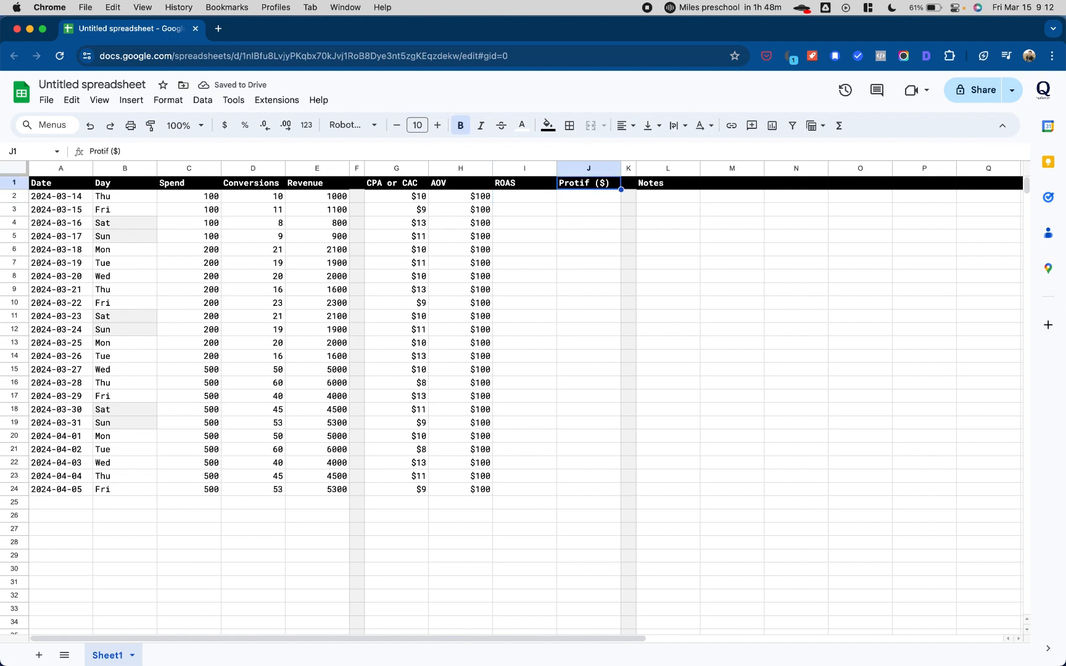
{"action": "key", "text": "Return"}
{"action": "key", "text": "Left"}
{"action": "key", "text": "Left"}
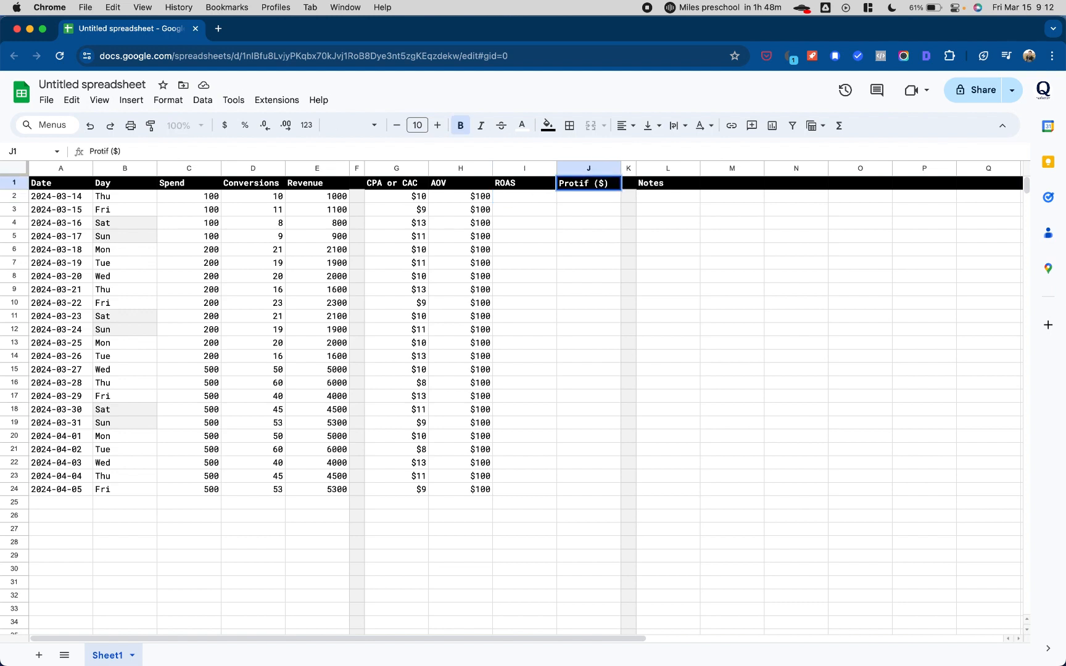
{"action": "key", "text": "BackSpace"}
{"action": "key", "text": "BackSpace"}
{"action": "key", "text": "BackSpace"}
{"action": "type", "text": "fot"}
{"action": "key", "text": "BackSpace"}
{"action": "key", "text": "BackSpace"}
{"action": "type", "text": "it"}
{"action": "key", "text": "Return"}
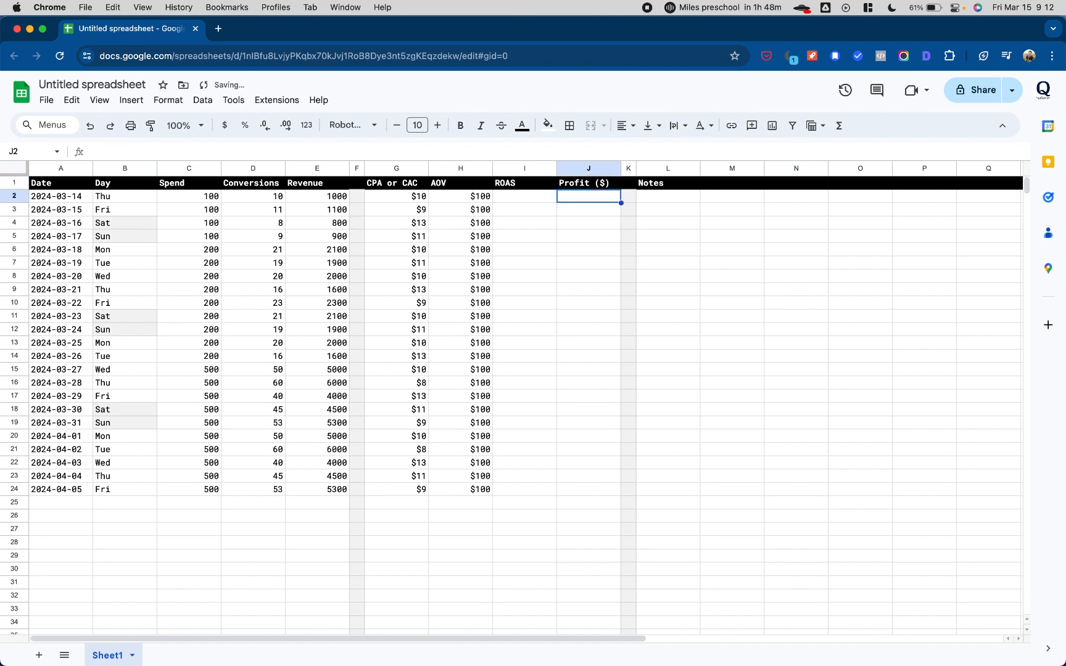
Calculate the profit in J2 as revenue minus spend, =E2-C2
{"action": "type", "text": "="}
{"action": "key", "text": "Left"}
{"action": "key", "text": "Left"}
{"action": "key", "text": "Left"}
{"action": "key", "text": "Left"}
{"action": "key", "text": "Left"}
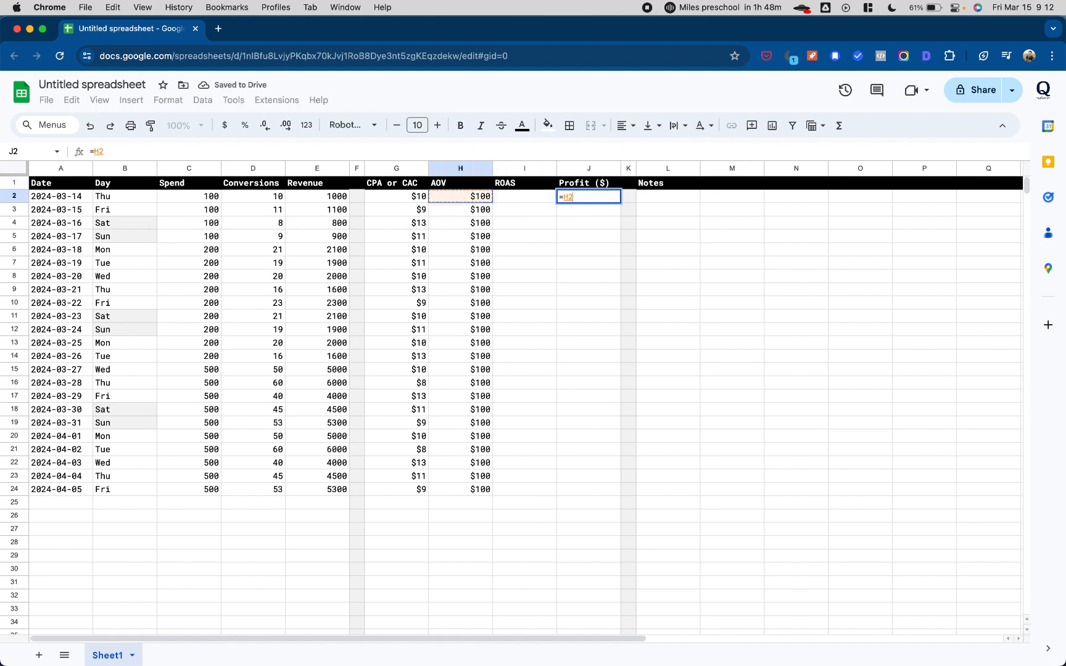
{"action": "type", "text": "-"}
{"action": "key", "text": "Left"}
{"action": "key", "text": "Left"}
{"action": "key", "text": "Left"}
{"action": "key", "text": "Left"}
{"action": "key", "text": "Left"}
{"action": "key", "text": "Left"}
{"action": "key", "text": "Left"}
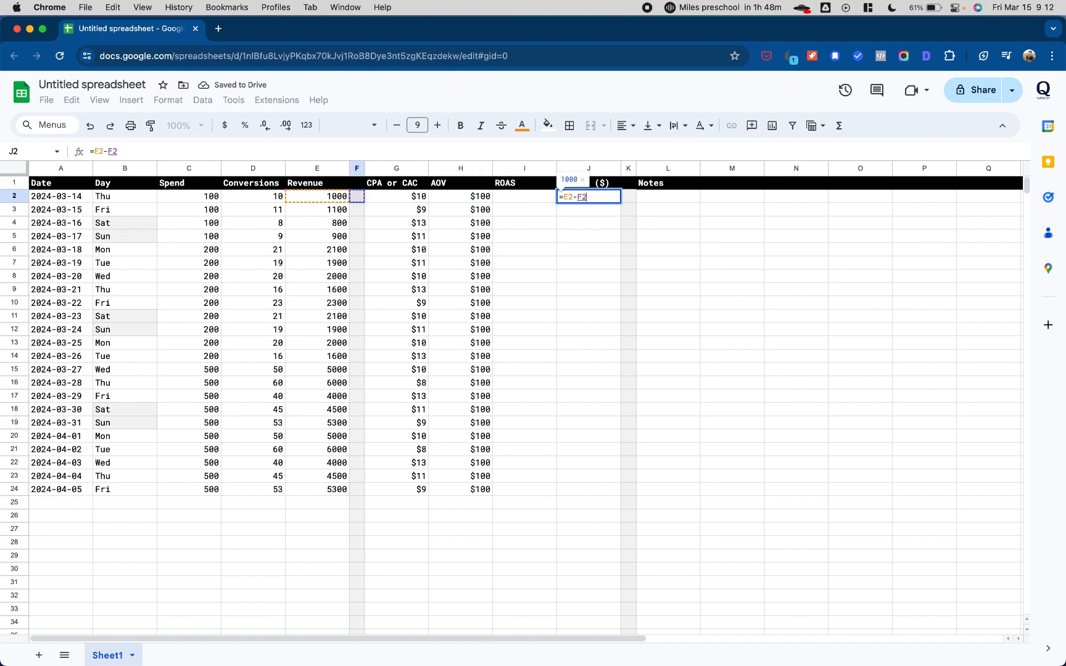
{"action": "key", "text": "Return"}
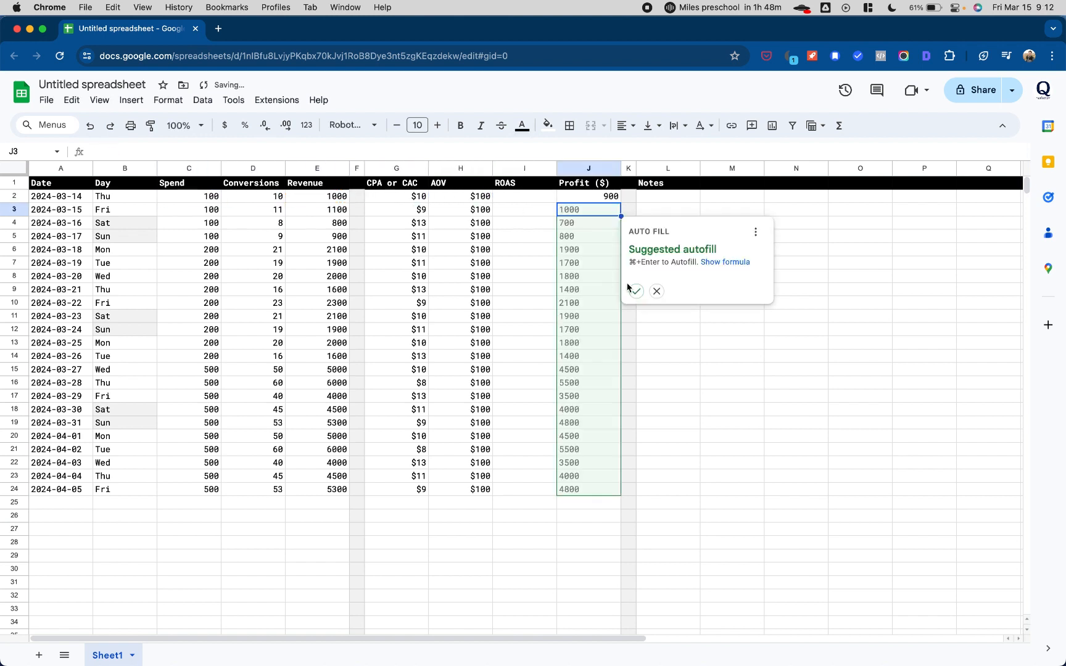
Format the whole Profit ($) column as dollar currency without decimal places
{"action": "left_click", "coordinate": [583, 169]}
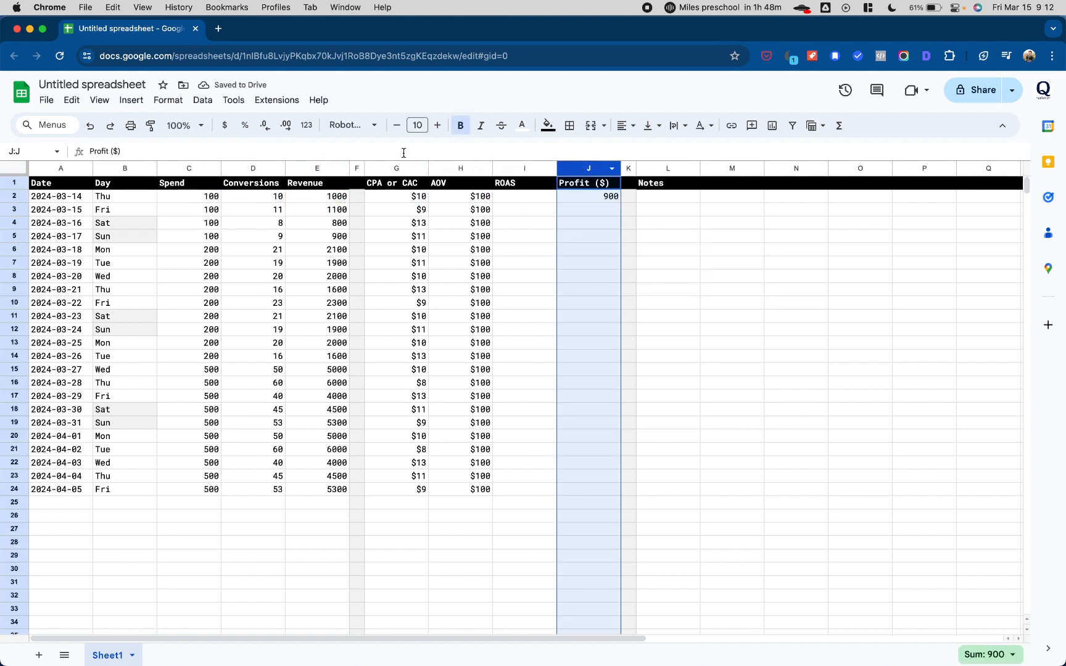
{"action": "left_click", "coordinate": [225, 125]}
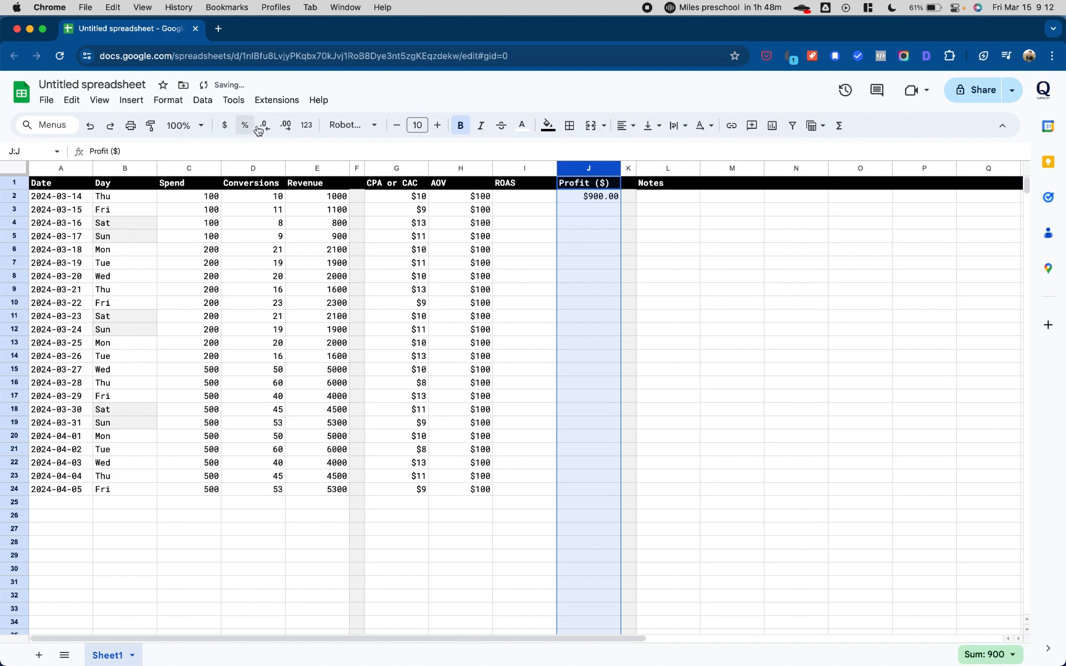
{"action": "left_click", "coordinate": [259, 127]}
{"action": "left_click", "coordinate": [260, 126]}
Calculate the ROAS in I2 as revenue divided by spend, =E2/C2, and accept the suggested autofill down to I24
{"action": "left_click", "coordinate": [532, 199]}
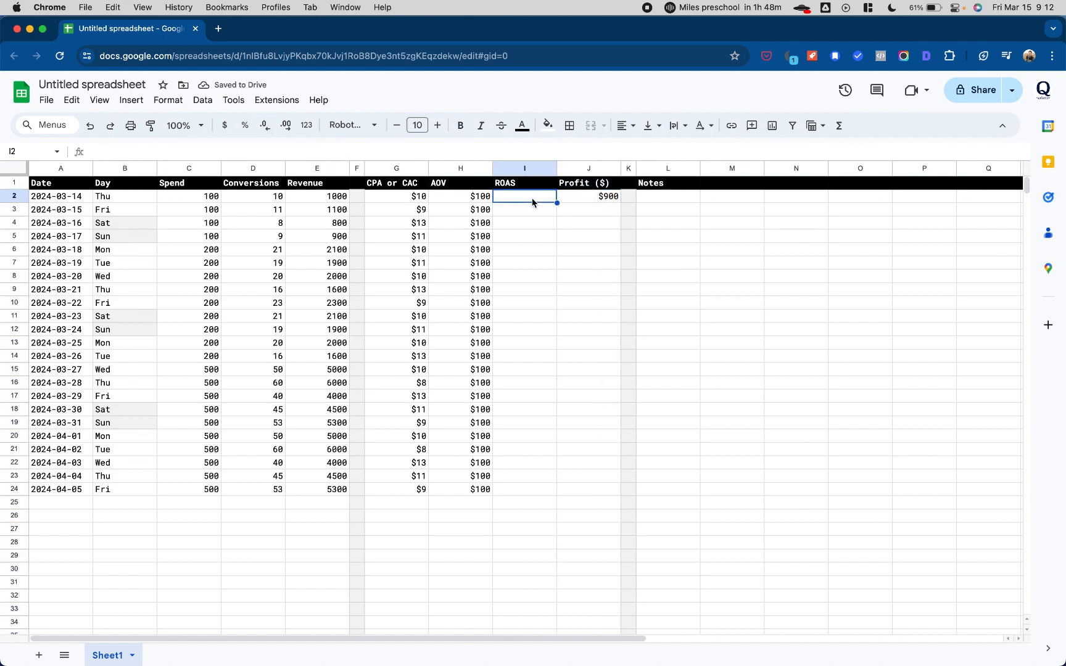
{"action": "left_click", "coordinate": [196, 194]}
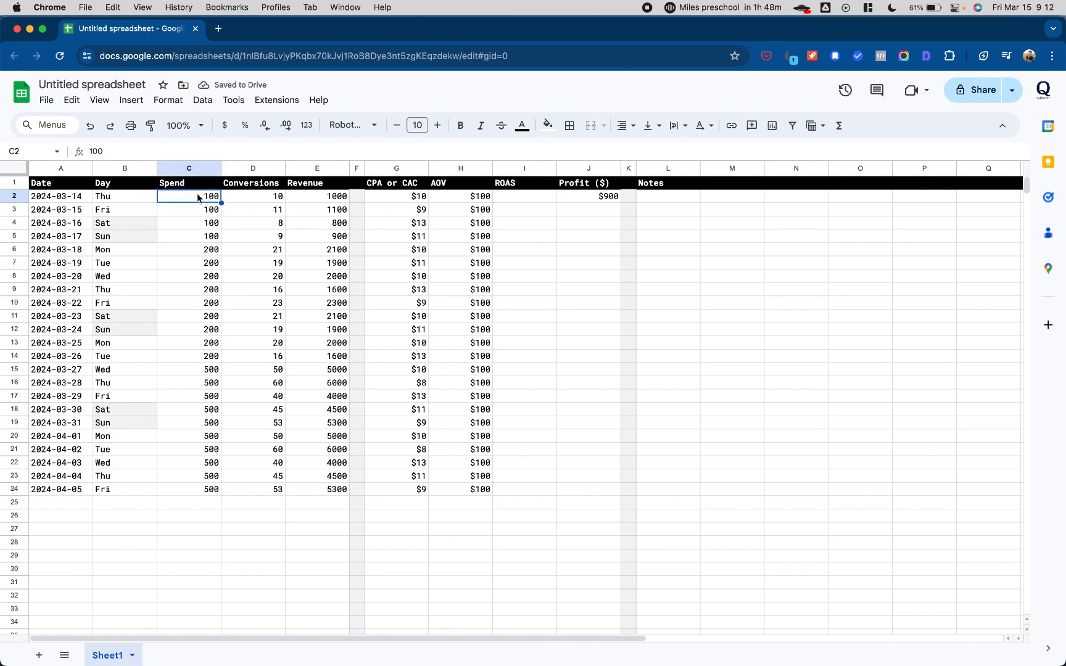
{"action": "left_click", "coordinate": [298, 198]}
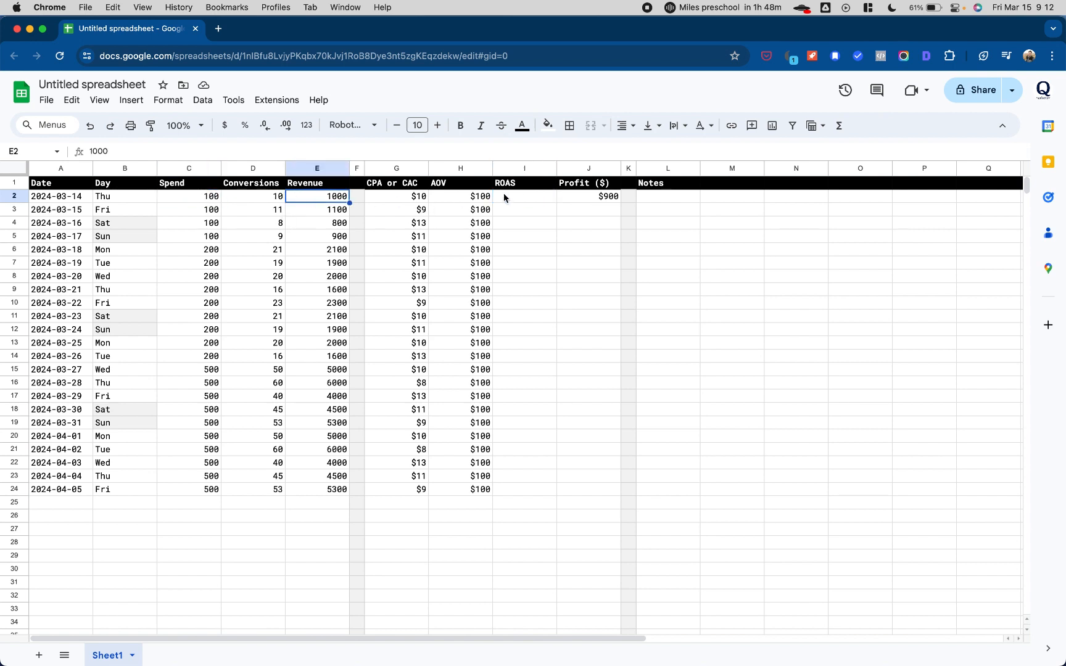
{"action": "left_click", "coordinate": [579, 198]}
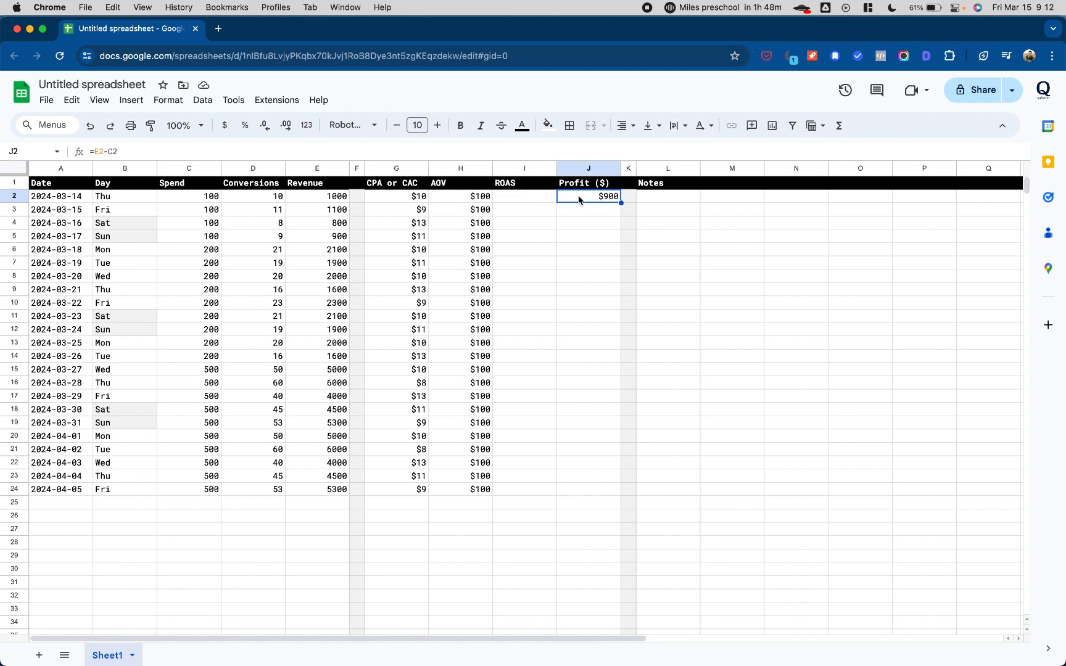
{"action": "left_click", "coordinate": [507, 199]}
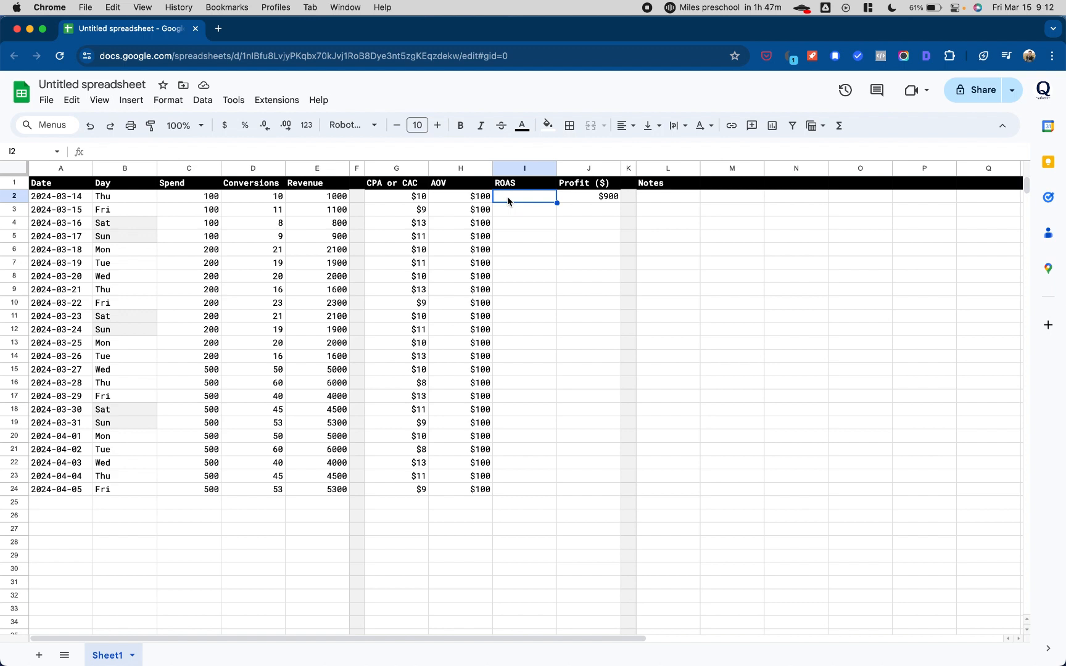
{"action": "type", "text": "="}
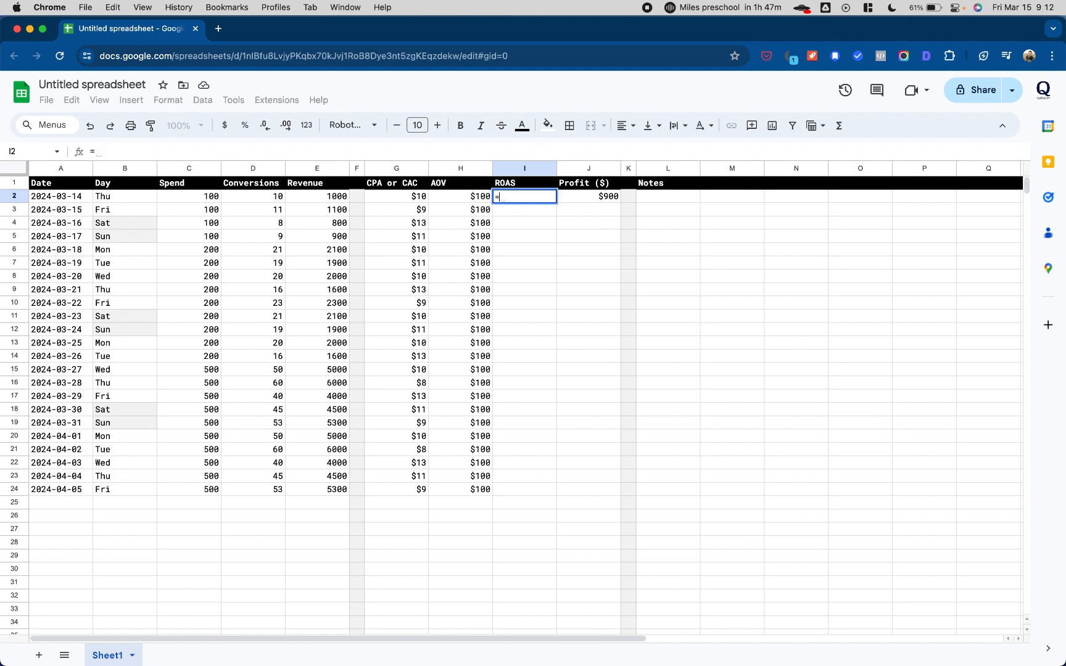
{"action": "type", "text": "E2/"}
{"action": "key", "text": "Left"}
{"action": "key", "text": "Left"}
{"action": "key", "text": "Left"}
{"action": "key", "text": "Left"}
{"action": "key", "text": "Left"}
{"action": "key", "text": "Left"}
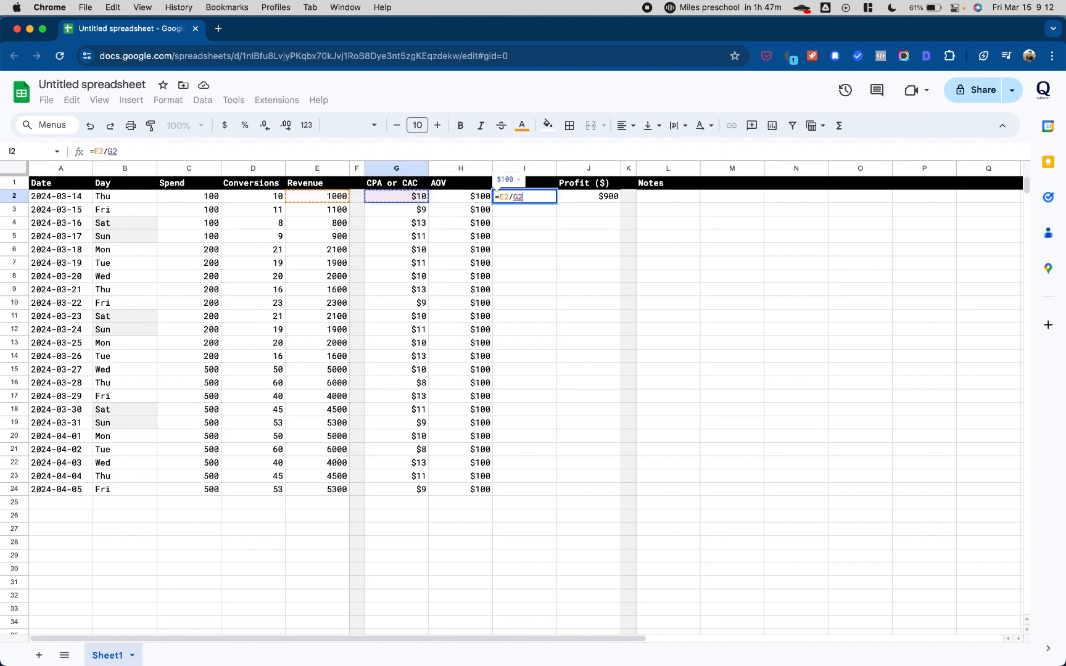
{"action": "key", "text": "Return"}
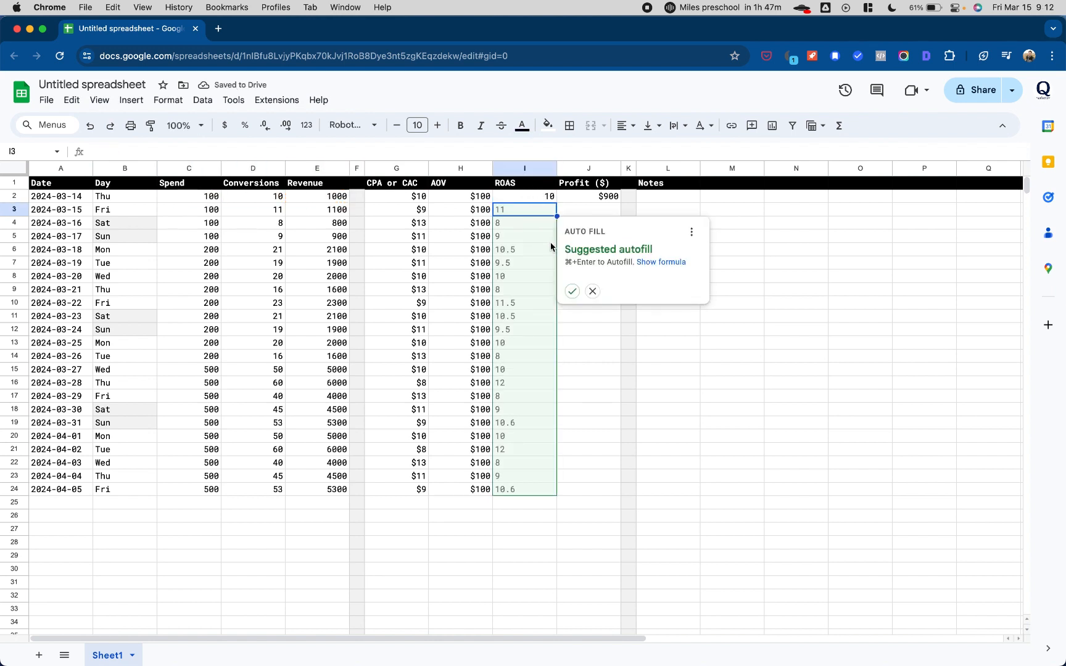
{"action": "left_click", "coordinate": [572, 291]}
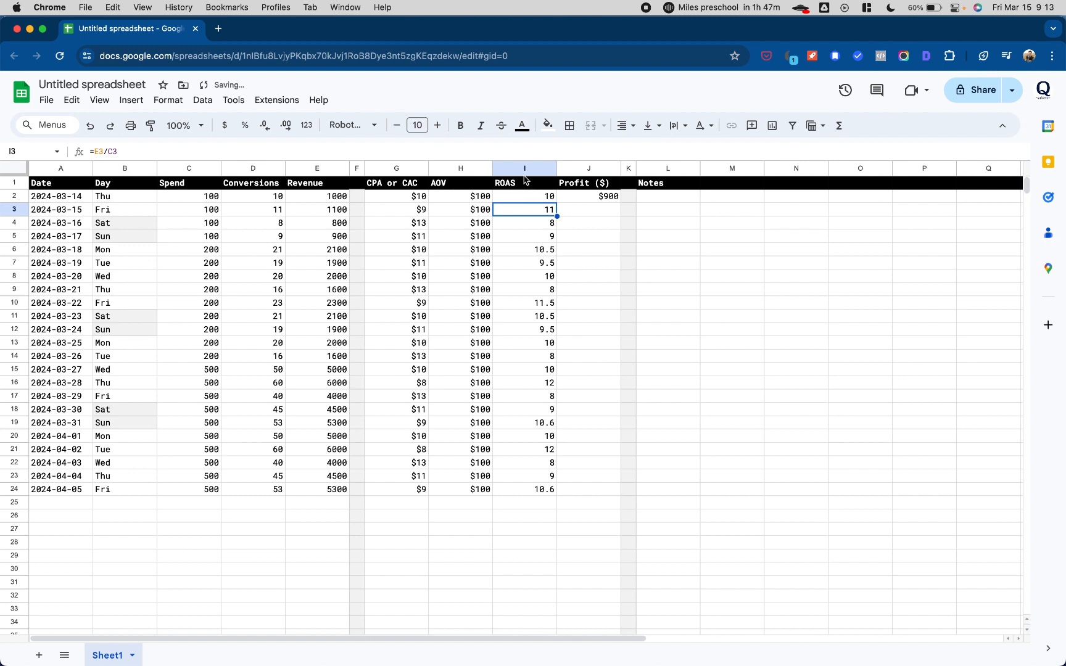
Format the whole ROAS column to display whole numbers without decimal places
{"action": "left_click", "coordinate": [524, 169]}
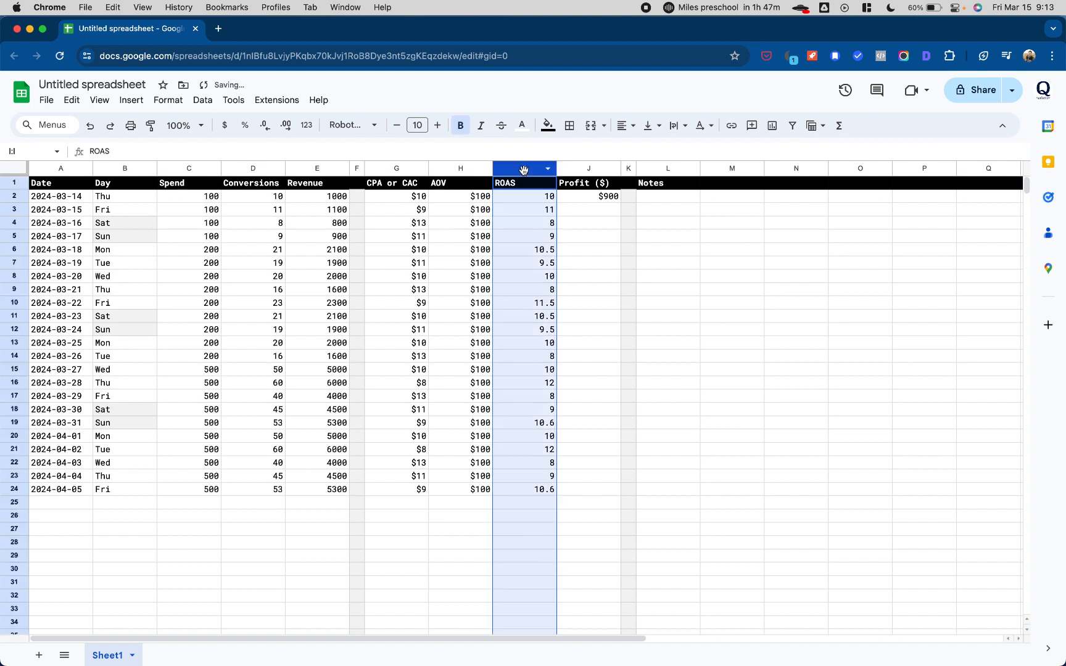
{"action": "left_click", "coordinate": [265, 127]}
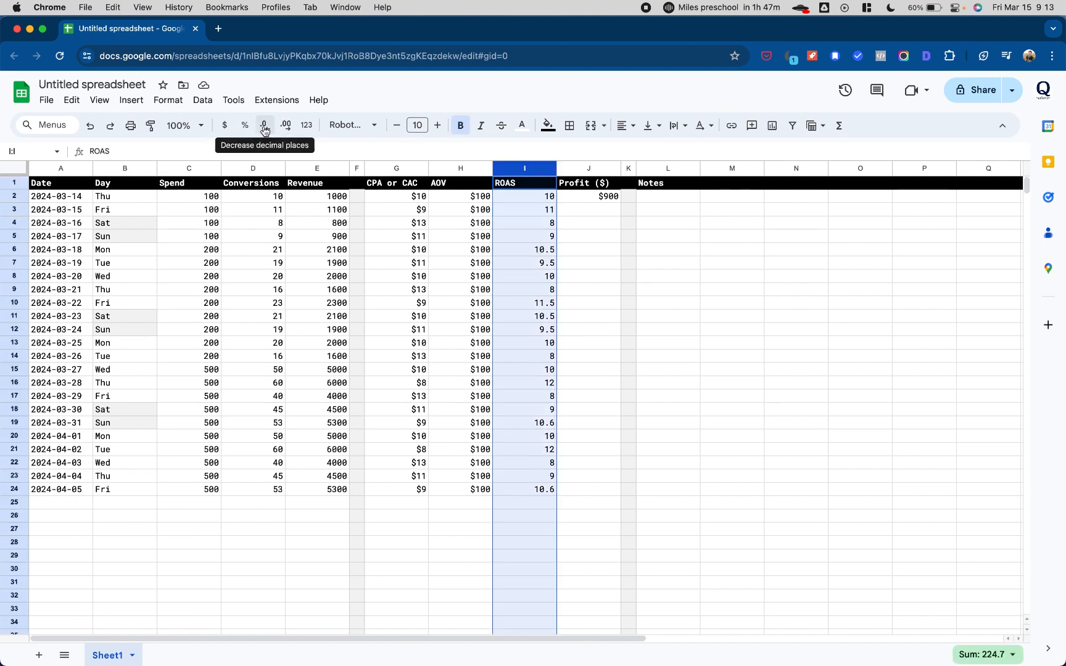
{"action": "left_click", "coordinate": [285, 125]}
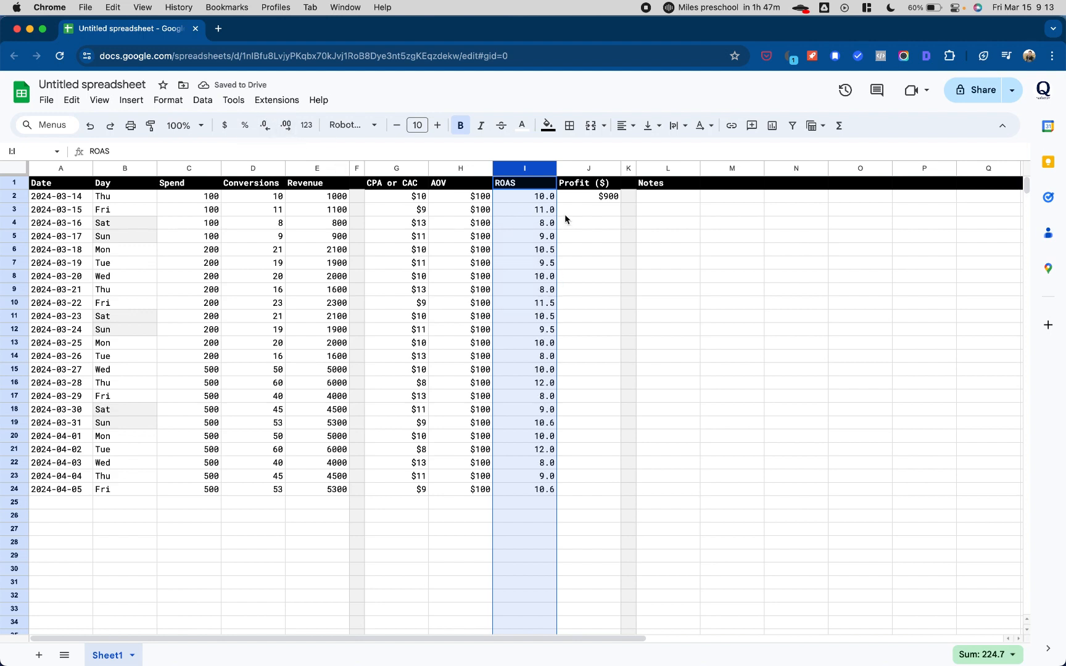
{"action": "left_click", "coordinate": [265, 126]}
Examine how the ROAS in row 2 relates to that day's spend and revenue
{"action": "left_click", "coordinate": [532, 197]}
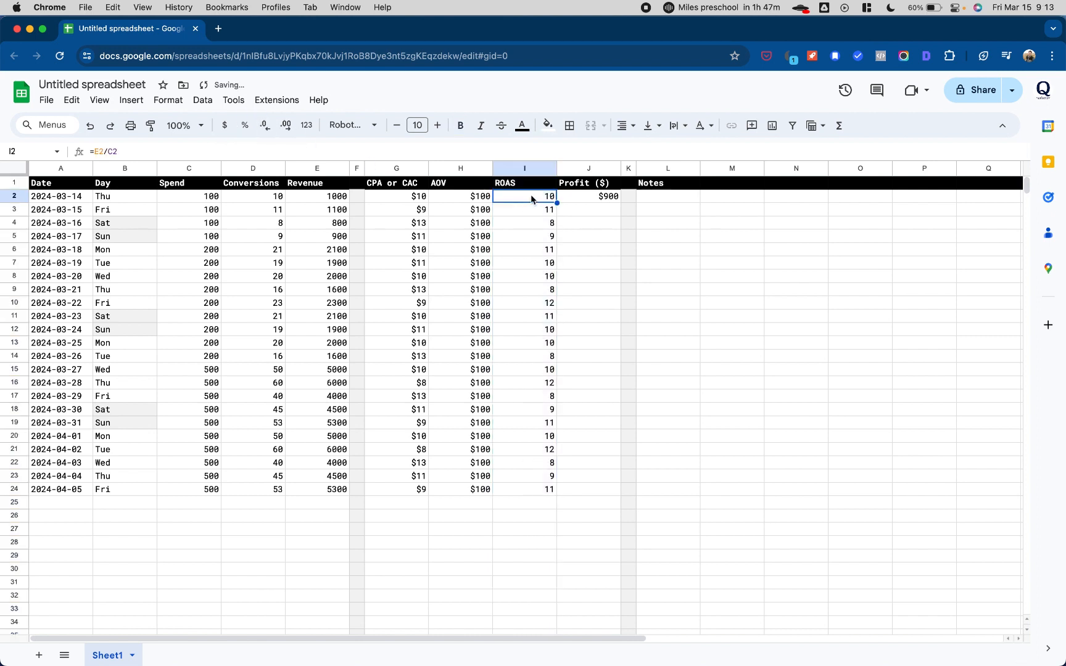
{"action": "key", "text": "Left"}
{"action": "key", "text": "Left"}
{"action": "key", "text": "Left"}
{"action": "key", "text": "Left"}
{"action": "key", "text": "Left"}
{"action": "key", "text": "Left"}
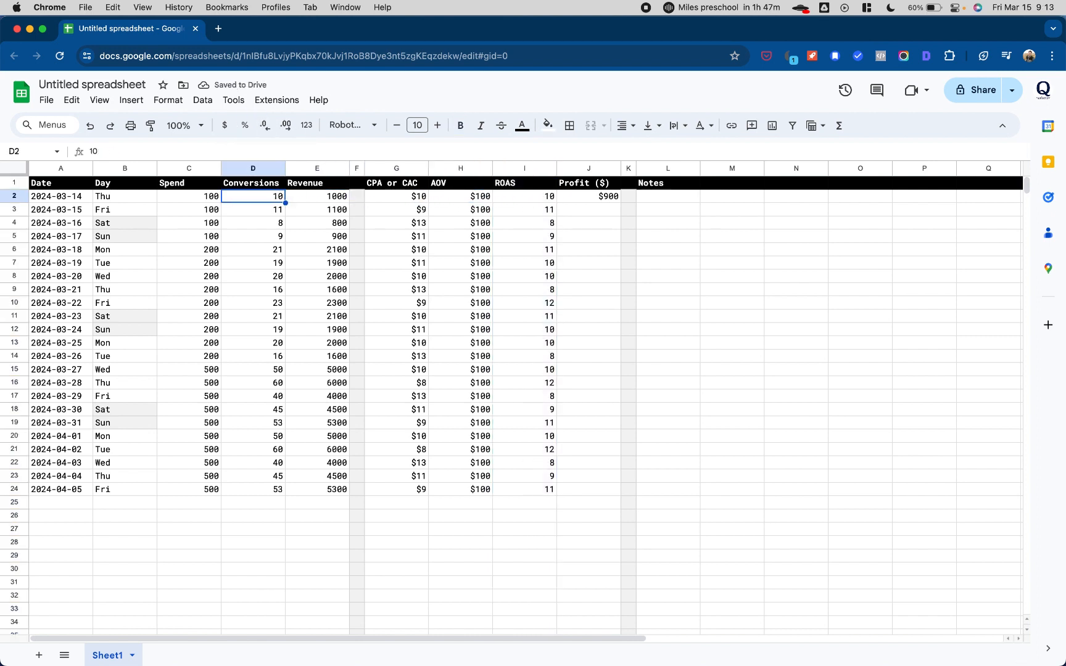
{"action": "key", "text": "Right"}
{"action": "key", "text": "Right"}
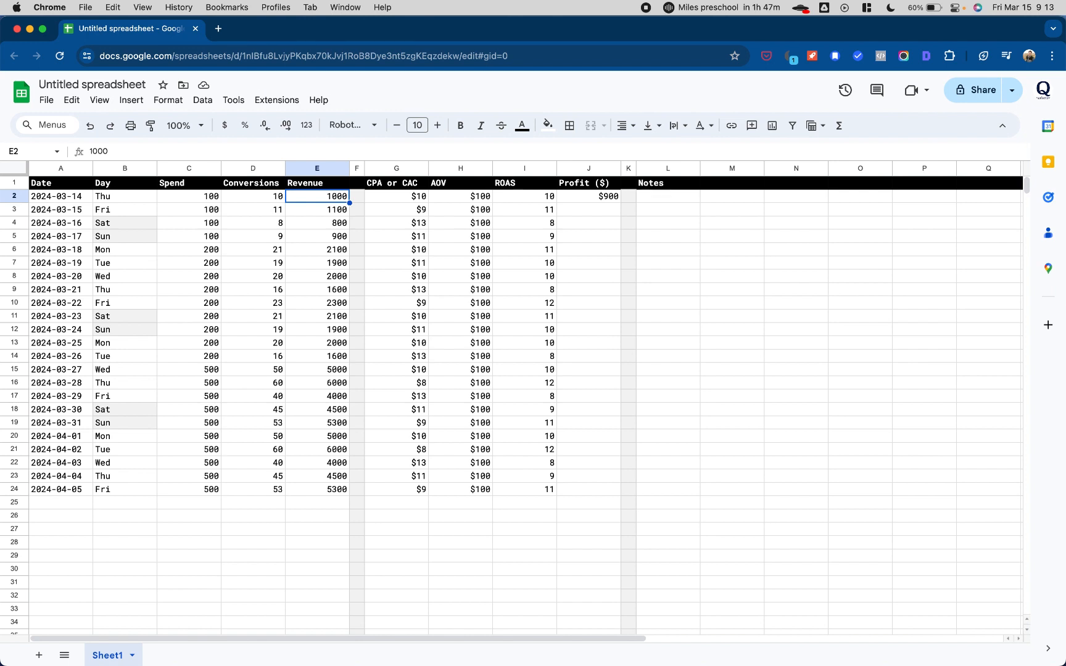
{"action": "key", "text": "Left"}
{"action": "key", "text": "Left"}
{"action": "key", "text": "Right"}
{"action": "key", "text": "Right"}
{"action": "key", "text": "Left"}
{"action": "key", "text": "Left"}
{"action": "key", "text": "Right"}
{"action": "key", "text": "Right"}
{"action": "key", "text": "Right"}
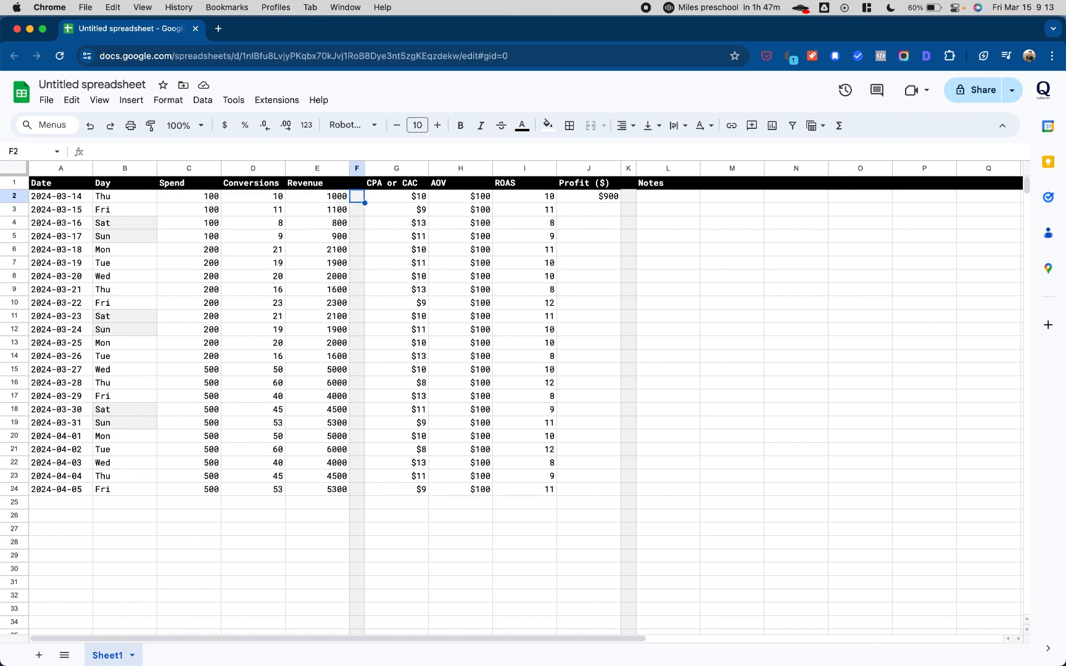
Examine the spend and the resulting ROAS for 2024-03-18 in row 6
{"action": "key", "text": "Left"}
{"action": "key", "text": "Down"}
{"action": "key", "text": "Down"}
{"action": "key", "text": "Down"}
{"action": "key", "text": "Left"}
{"action": "key", "text": "Left"}
{"action": "key", "text": "Down"}
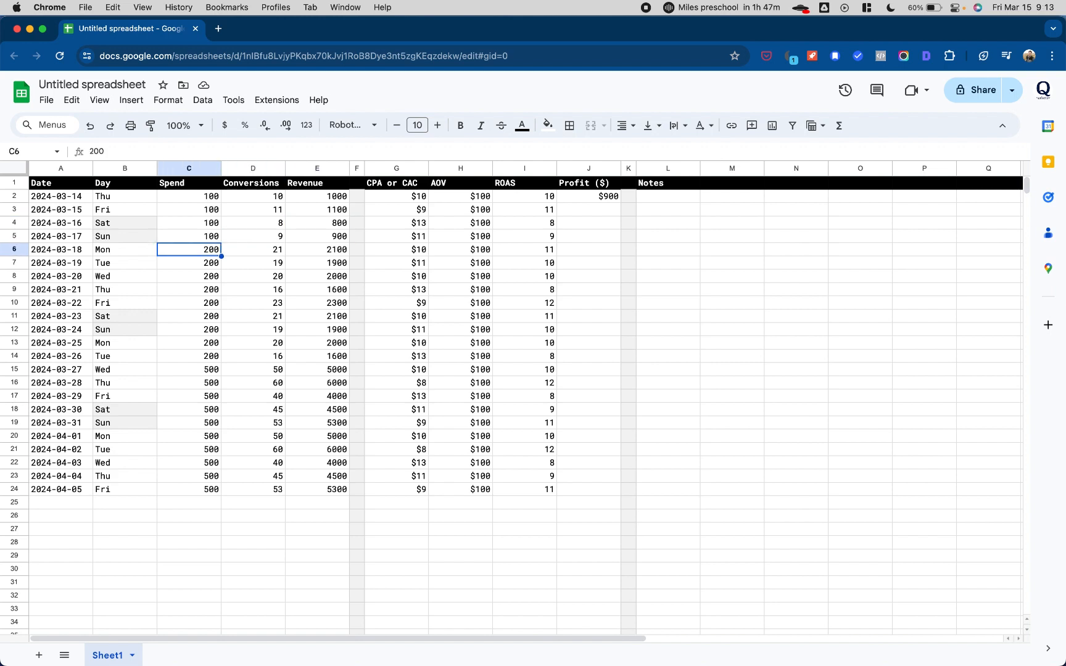
{"action": "key", "text": "Right"}
{"action": "key", "text": "Right"}
{"action": "key", "text": "Right"}
{"action": "key", "text": "Right"}
{"action": "key", "text": "Right"}
{"action": "key", "text": "Right"}
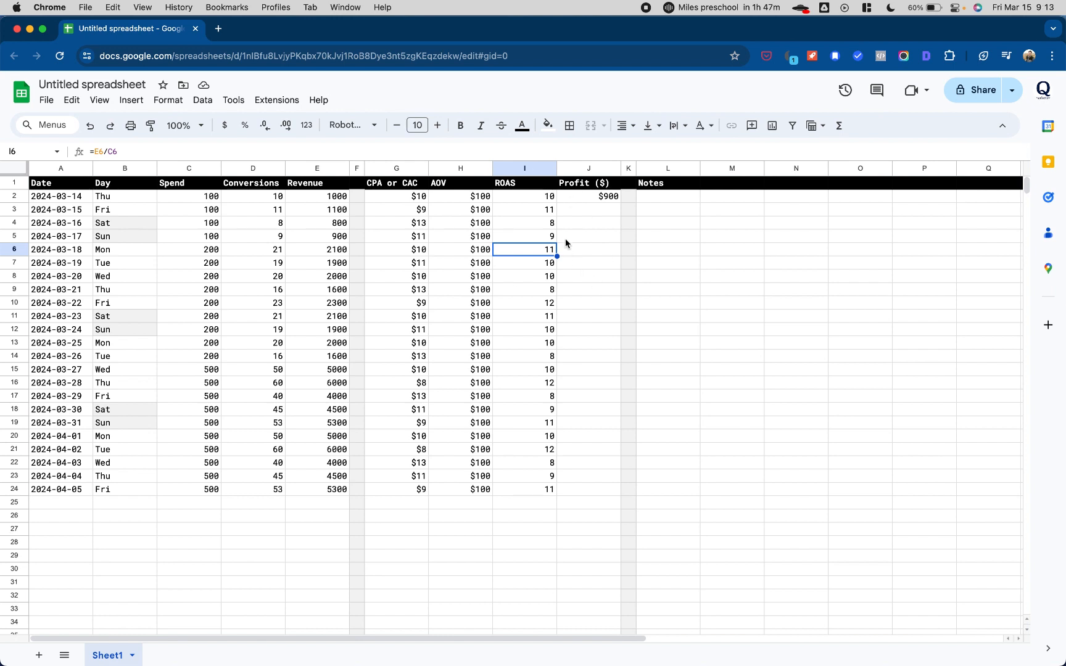
Fill the profit formula from J2 down the Profit ($) column to J24
{"action": "left_click", "coordinate": [578, 197]}
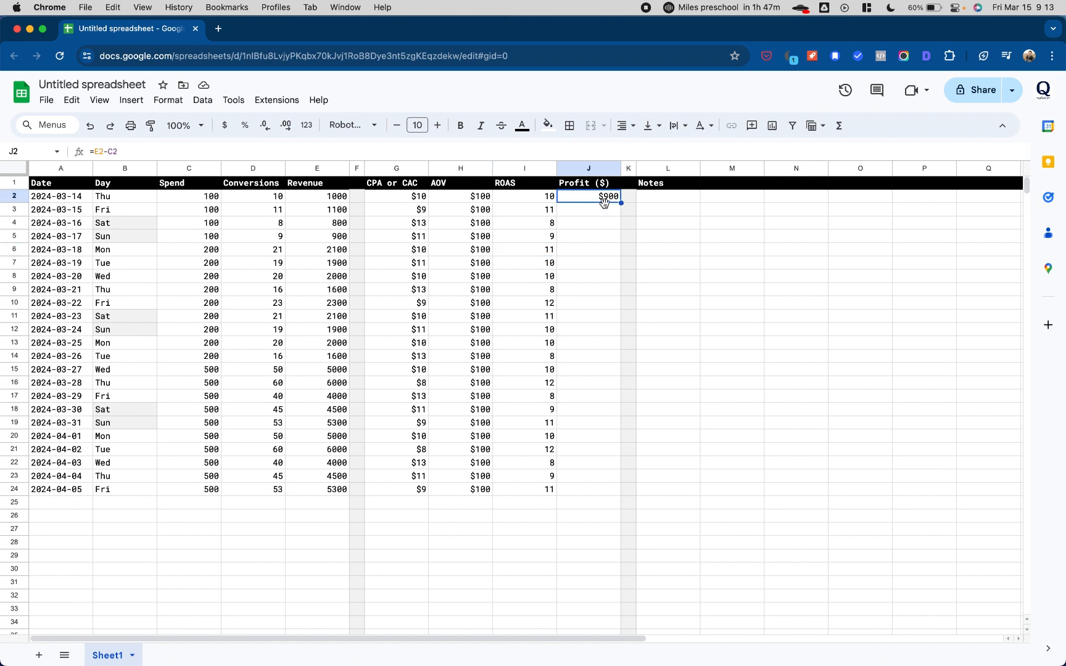
{"action": "double_click", "coordinate": [620, 203]}
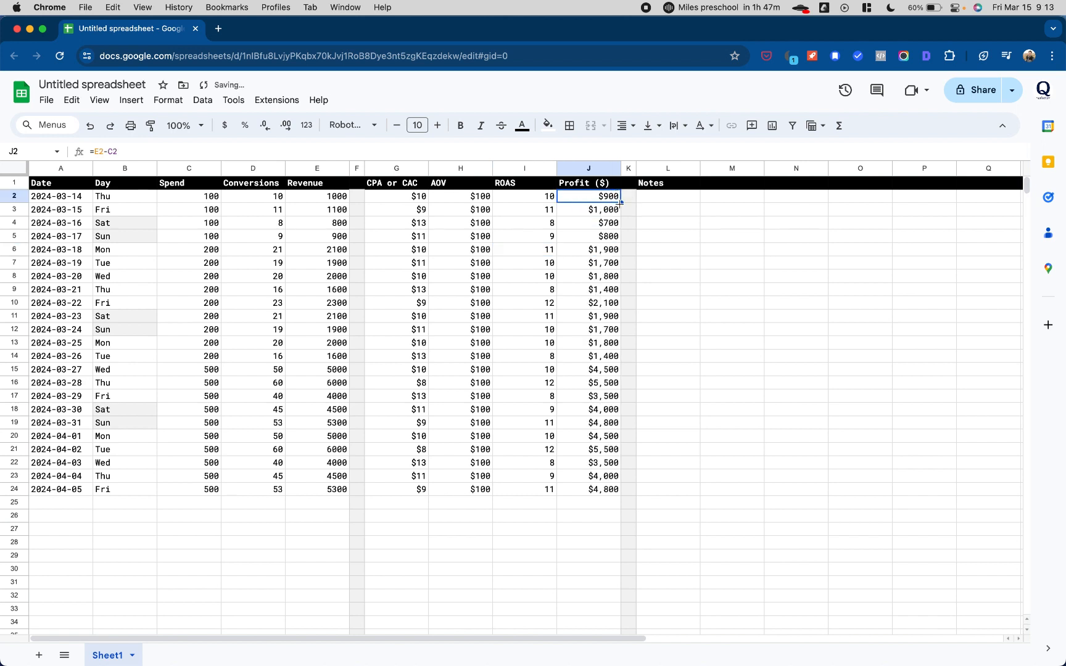
{"action": "left_click", "coordinate": [659, 203]}
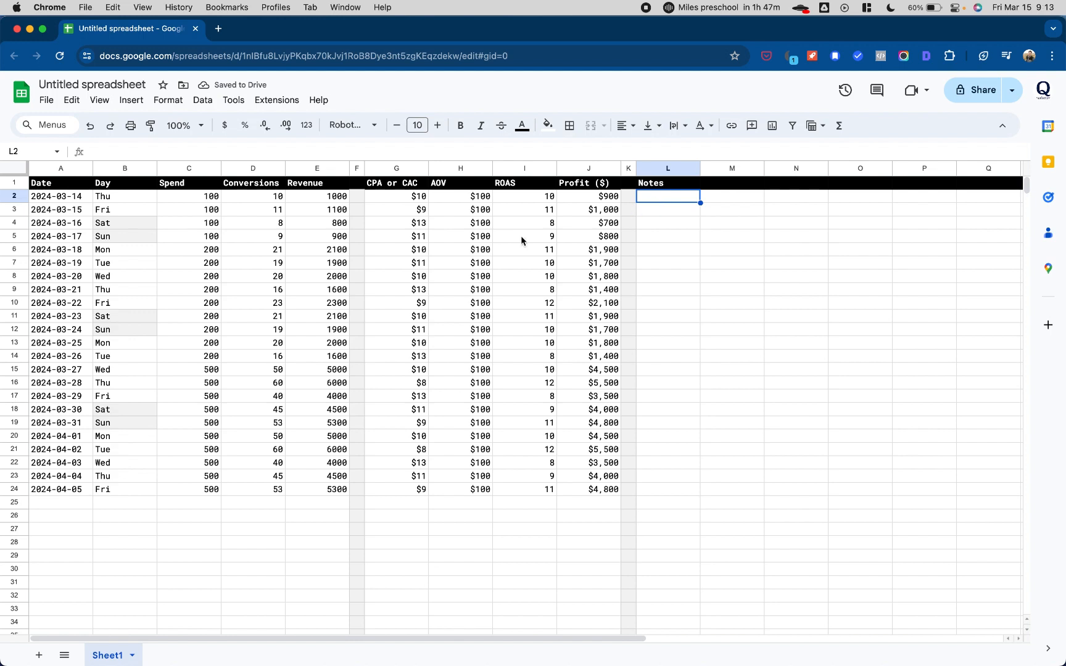
Enter the note "returns were good, spending more;" in L6 for 2024-03-18
{"action": "left_click", "coordinate": [191, 248]}
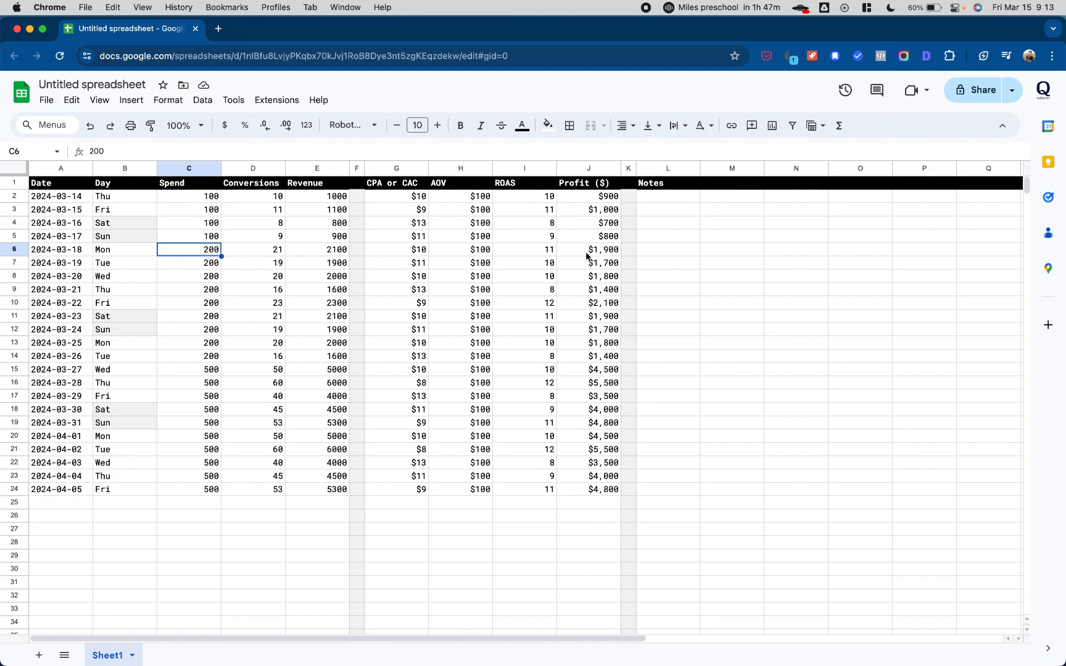
{"action": "left_click", "coordinate": [650, 248]}
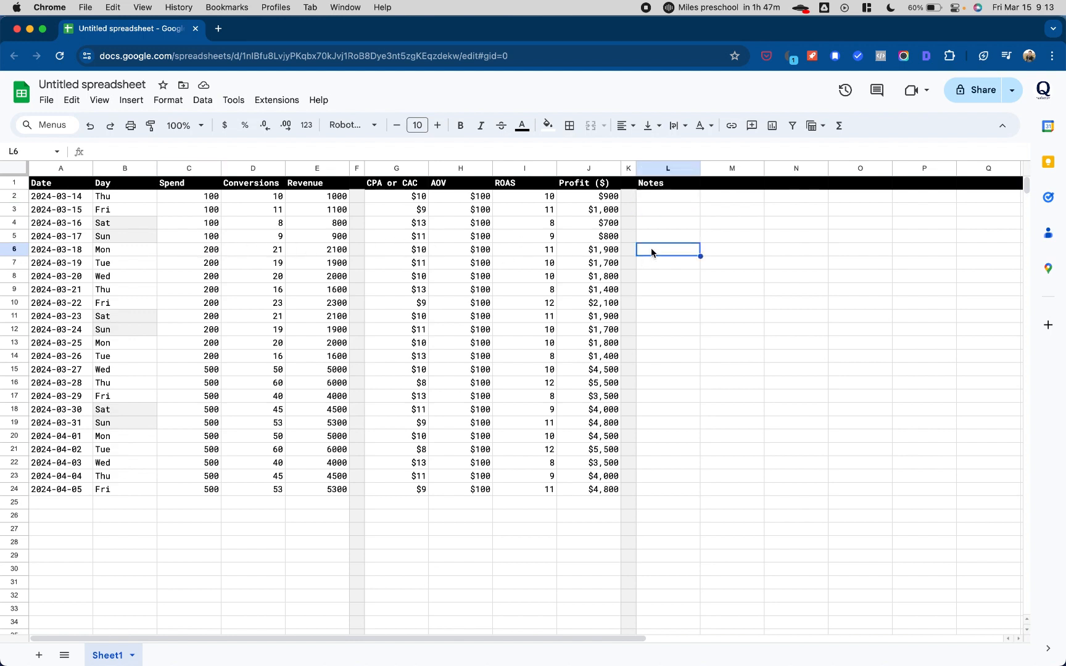
{"action": "type", "text": "returns were"}
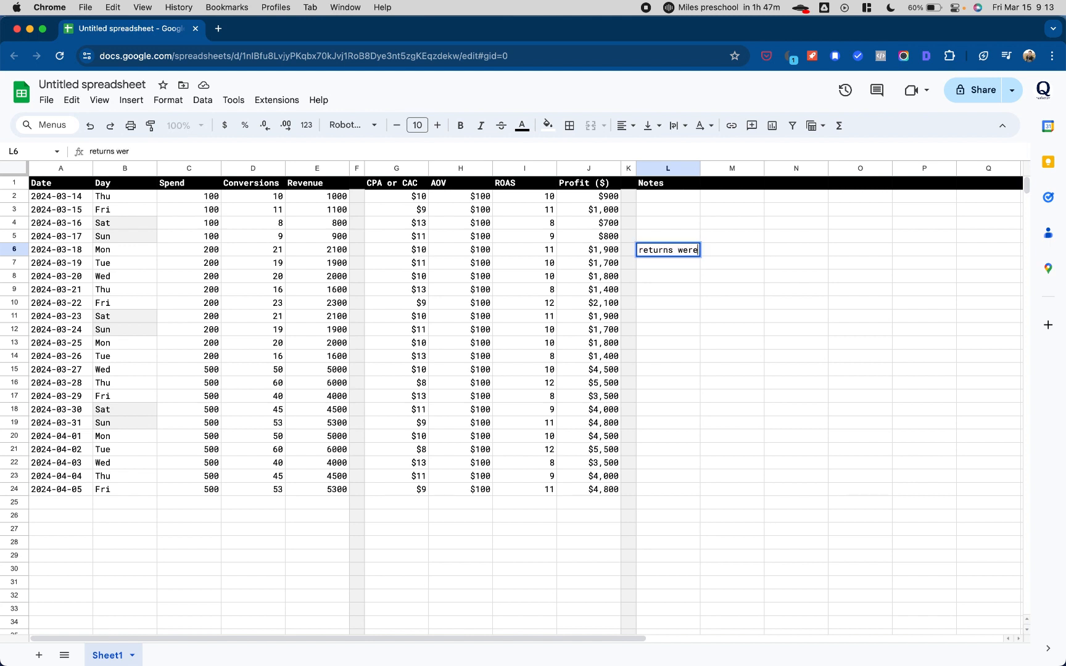
{"action": "type", "text": " godo"}
{"action": "key", "text": "BackSpace"}
{"action": "type", "text": "do"}
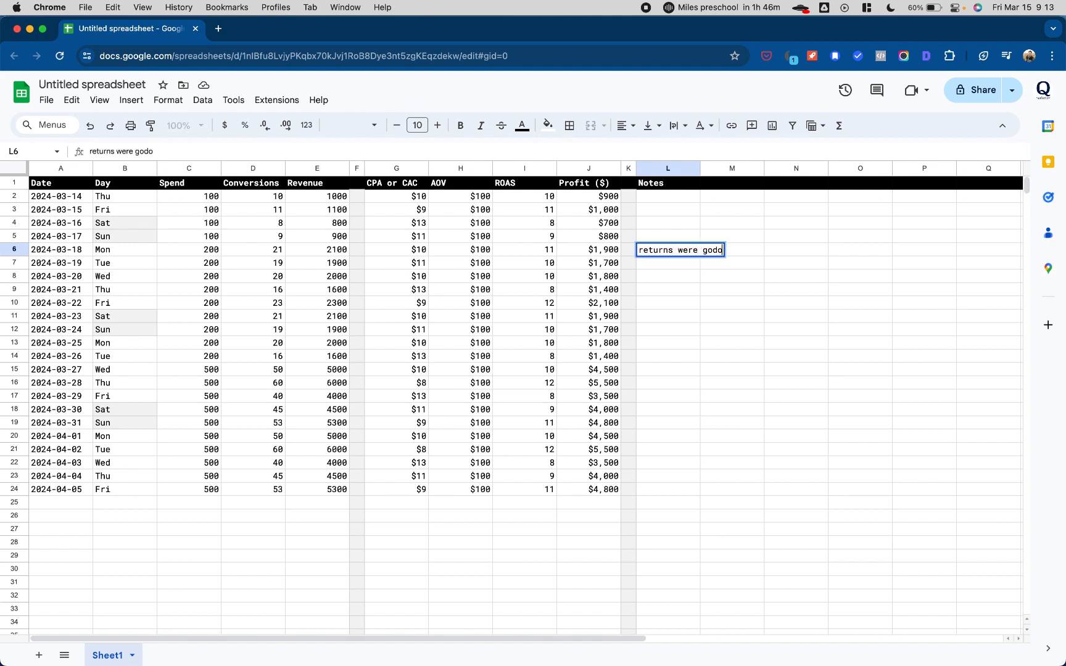
{"action": "key", "text": "BackSpace"}
{"action": "key", "text": "BackSpace"}
{"action": "type", "text": "od, spending more"}
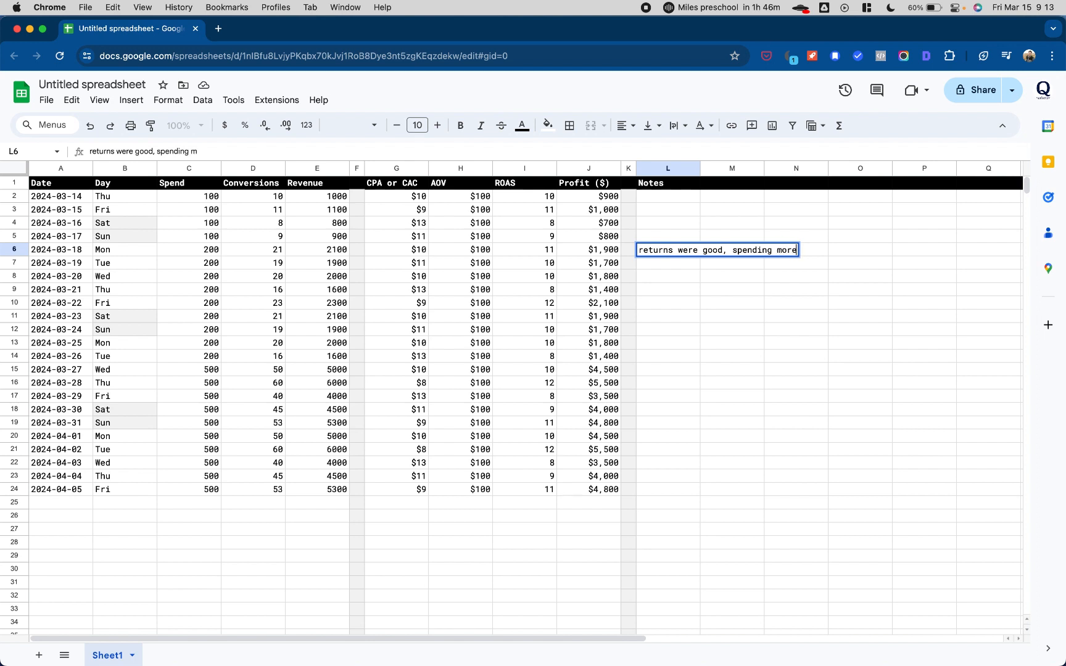
{"action": "type", "text": ";"}
{"action": "key", "text": "Return"}
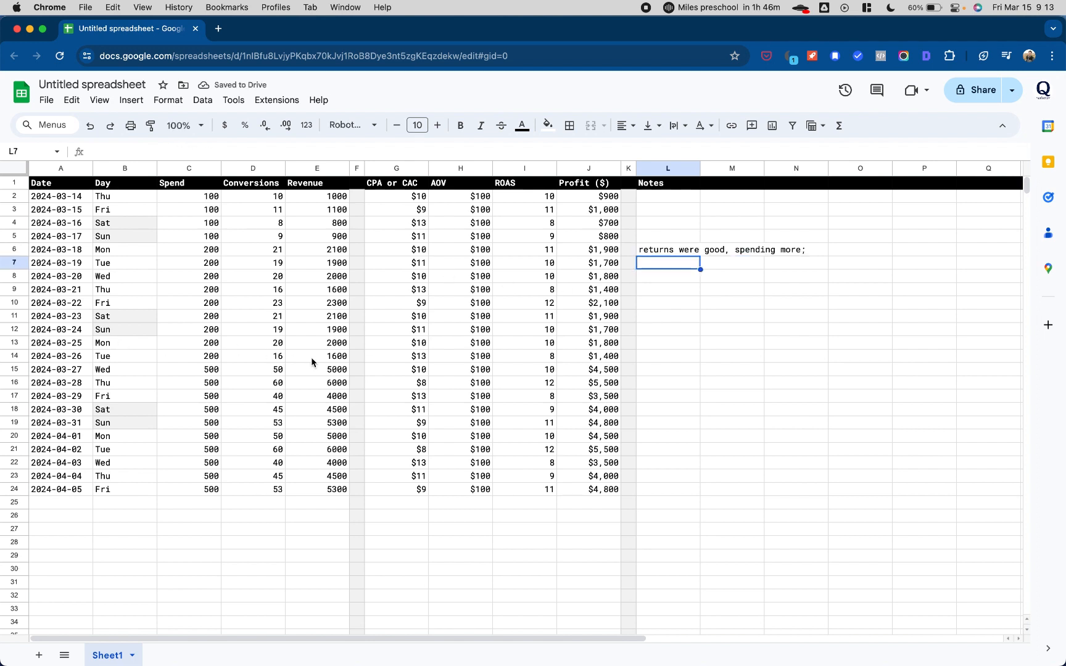
Enter the note "killed some underperforming ads and added new ones;" in L9 for 2024-03-21
{"action": "left_click", "coordinate": [546, 304]}
{"action": "key", "text": "Right"}
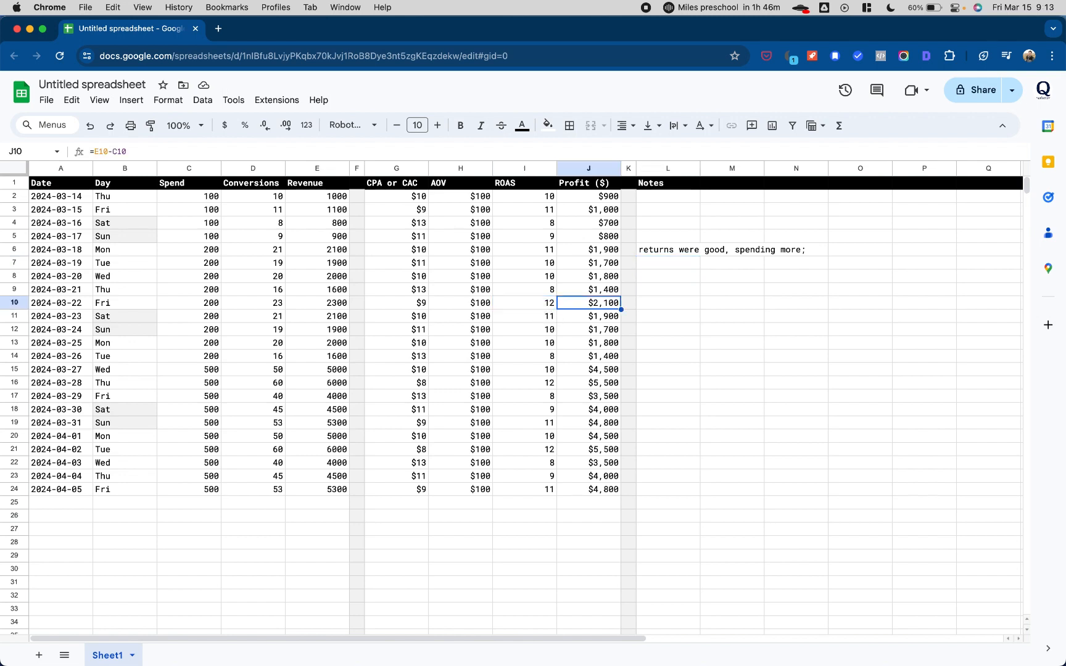
{"action": "key", "text": "Right"}
{"action": "key", "text": "Right"}
{"action": "key", "text": "Up"}
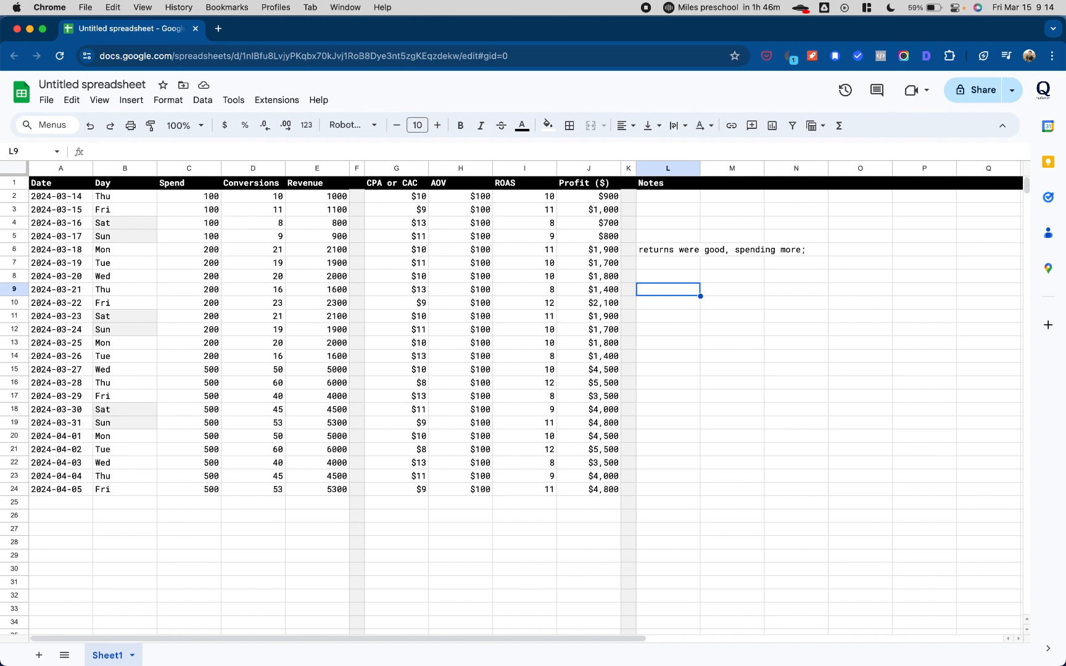
{"action": "type", "text": "kill"}
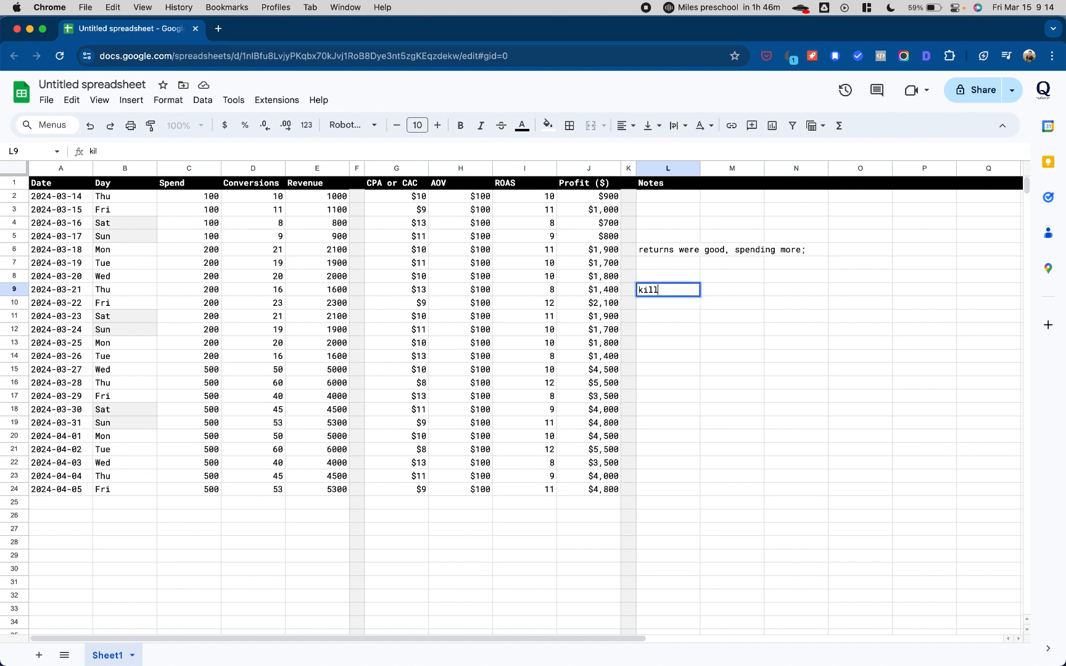
{"action": "type", "text": "ed some under"}
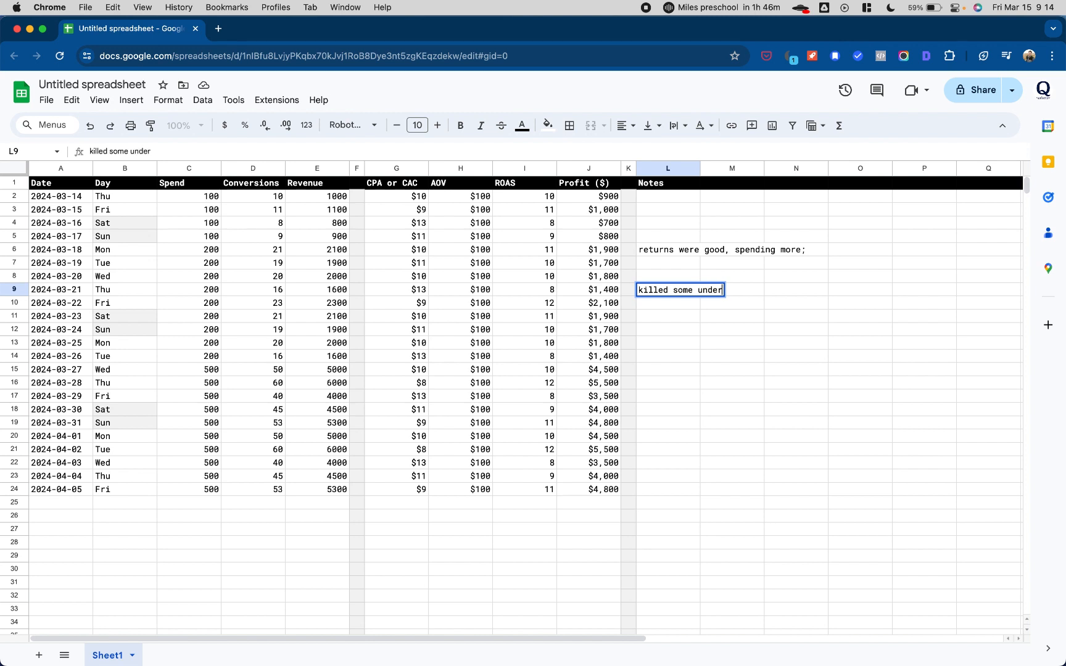
{"action": "type", "text": "performing ads"}
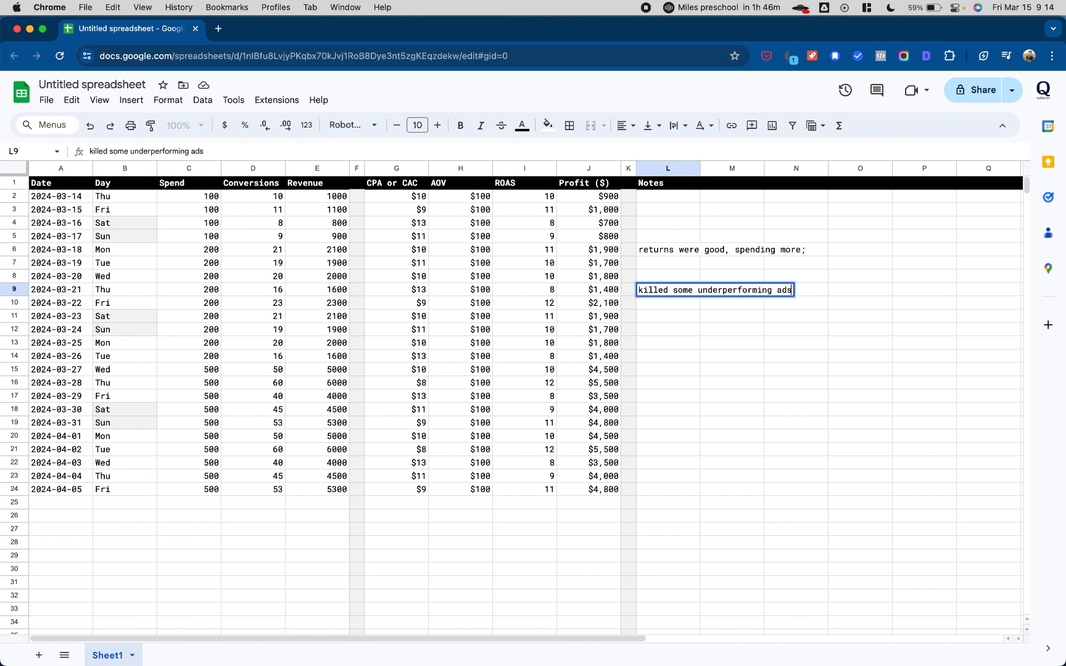
{"action": "type", "text": " and added new one"}
{"action": "type", "text": "s"}
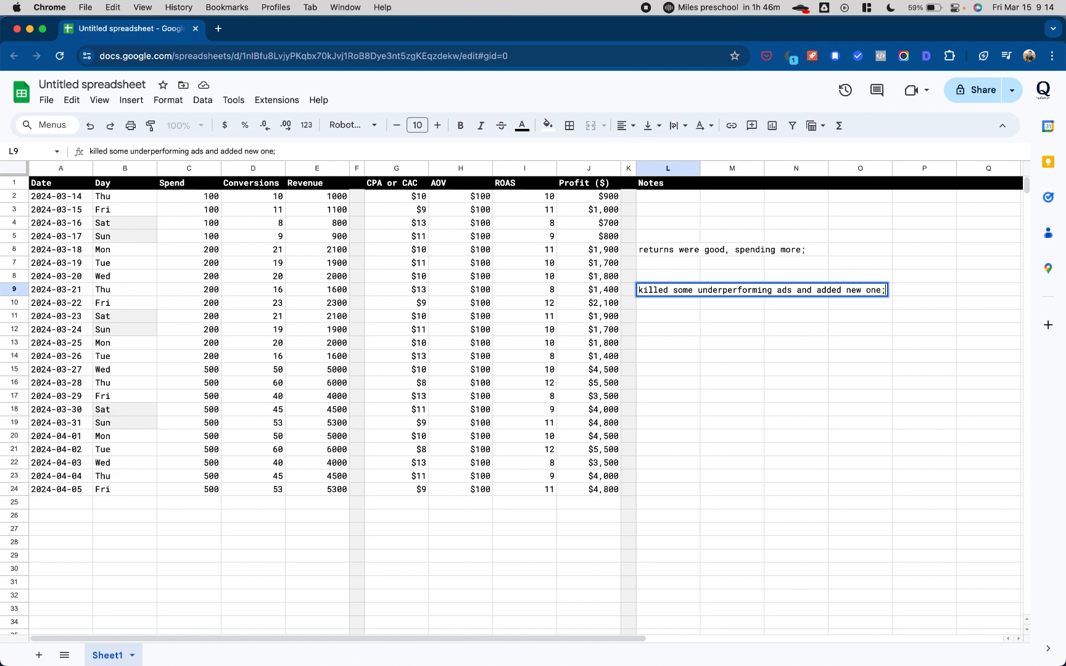
{"action": "type", "text": ";"}
{"action": "key", "text": "Return"}
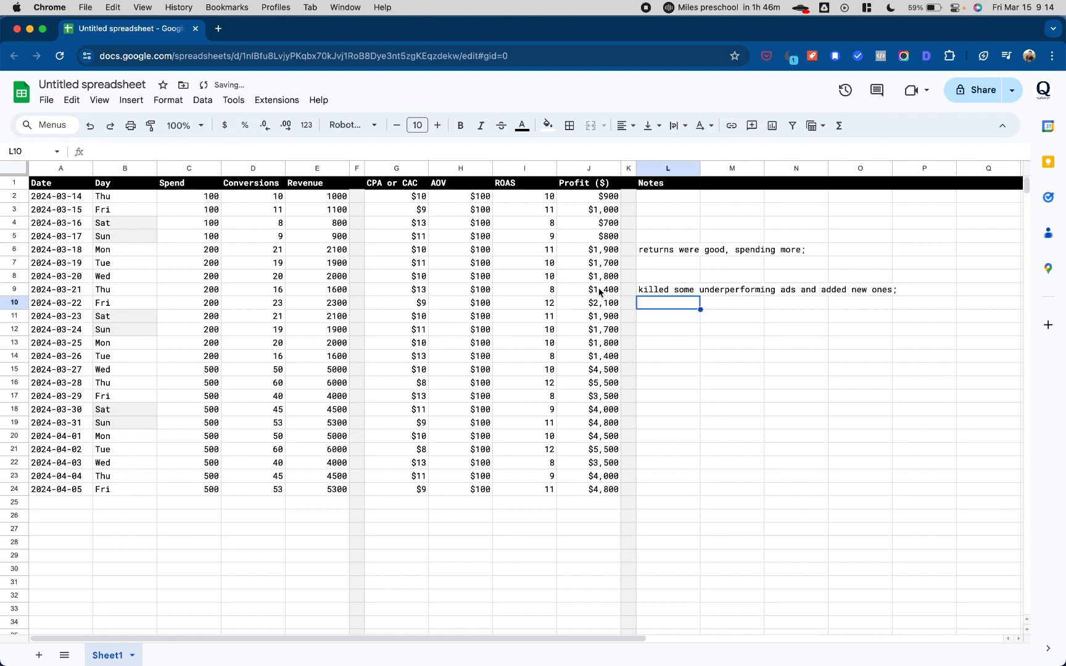
Examine the ROAS and profit for 2024-03-22 in row 10
{"action": "left_click", "coordinate": [529, 303]}
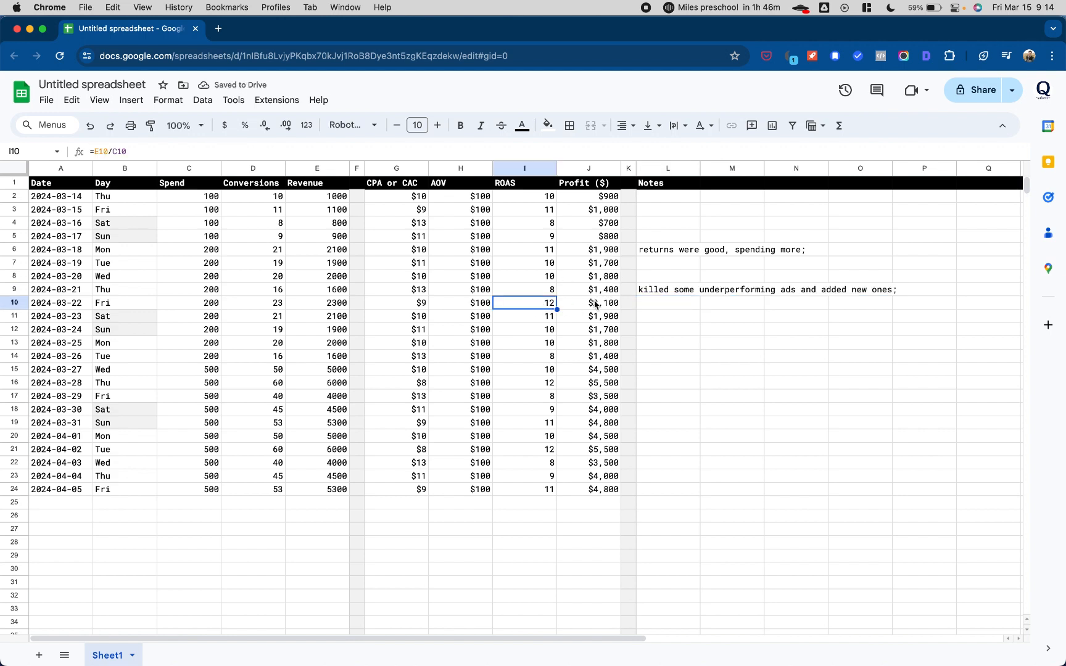
{"action": "left_click_drag", "start_coordinate": [594, 303], "coordinate": [549, 303]}
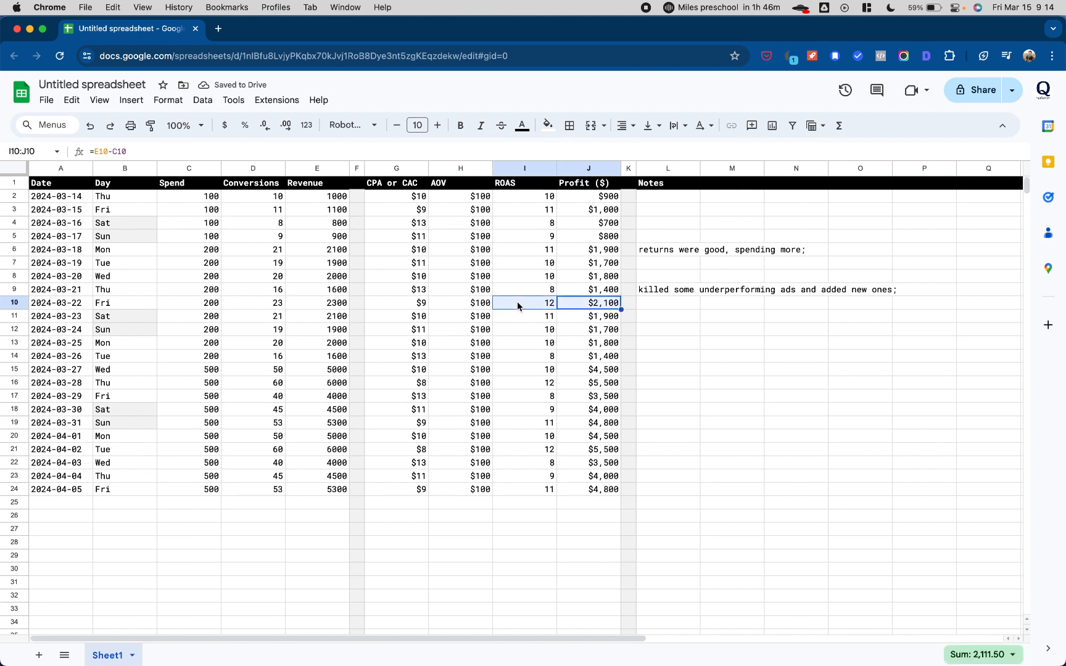
{"action": "left_click", "coordinate": [693, 320]}
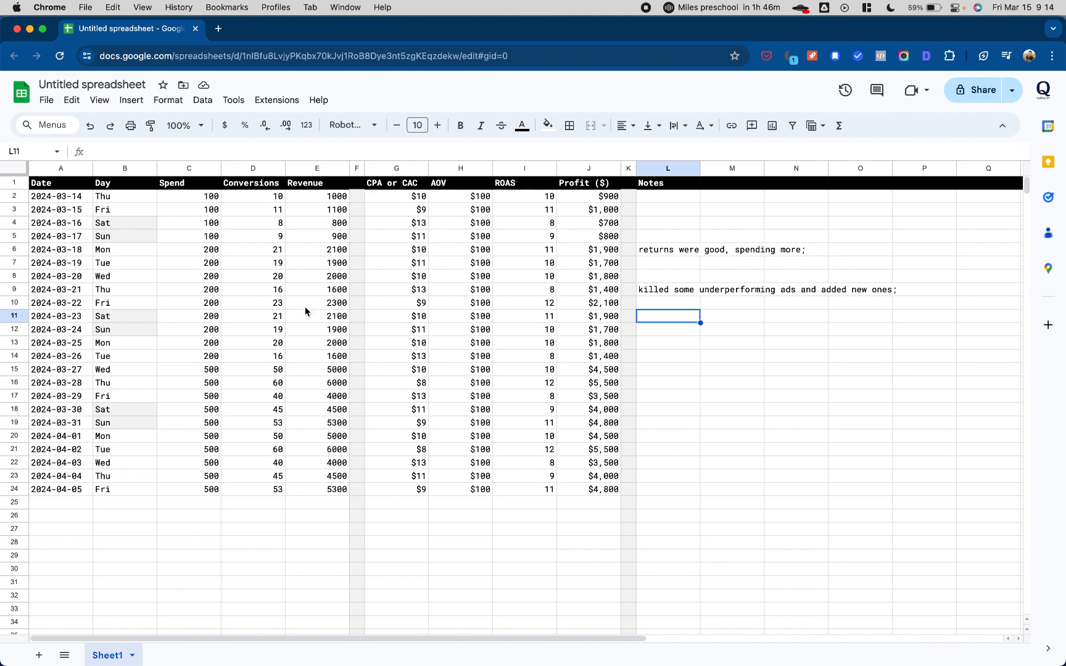
Format the whole Spend column as dollar currency without decimal places
{"action": "left_click", "coordinate": [182, 169]}
{"action": "left_click", "coordinate": [228, 127]}
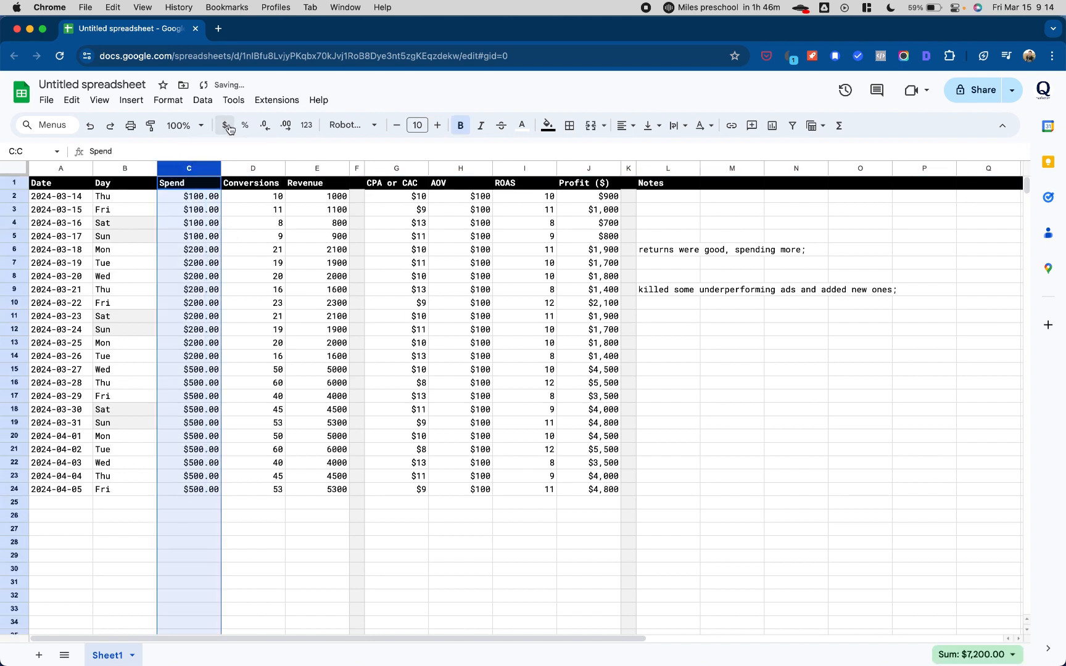
{"action": "left_click", "coordinate": [264, 125]}
{"action": "left_click", "coordinate": [265, 126]}
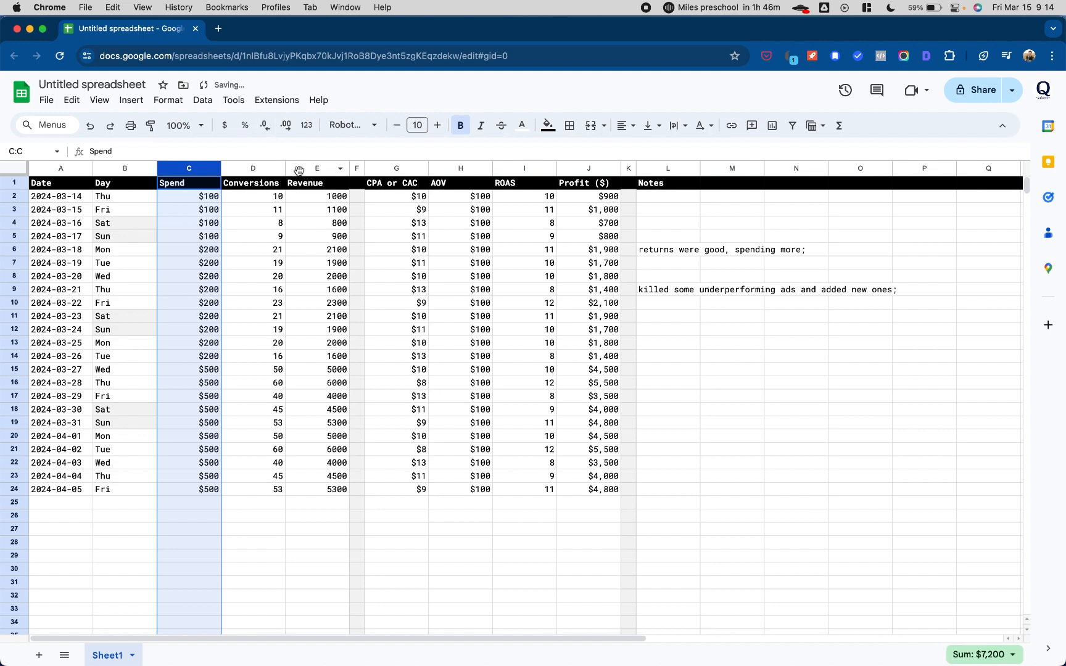
Format the whole Revenue column as dollar currency without decimal places
{"action": "left_click", "coordinate": [297, 169]}
{"action": "left_click", "coordinate": [224, 126]}
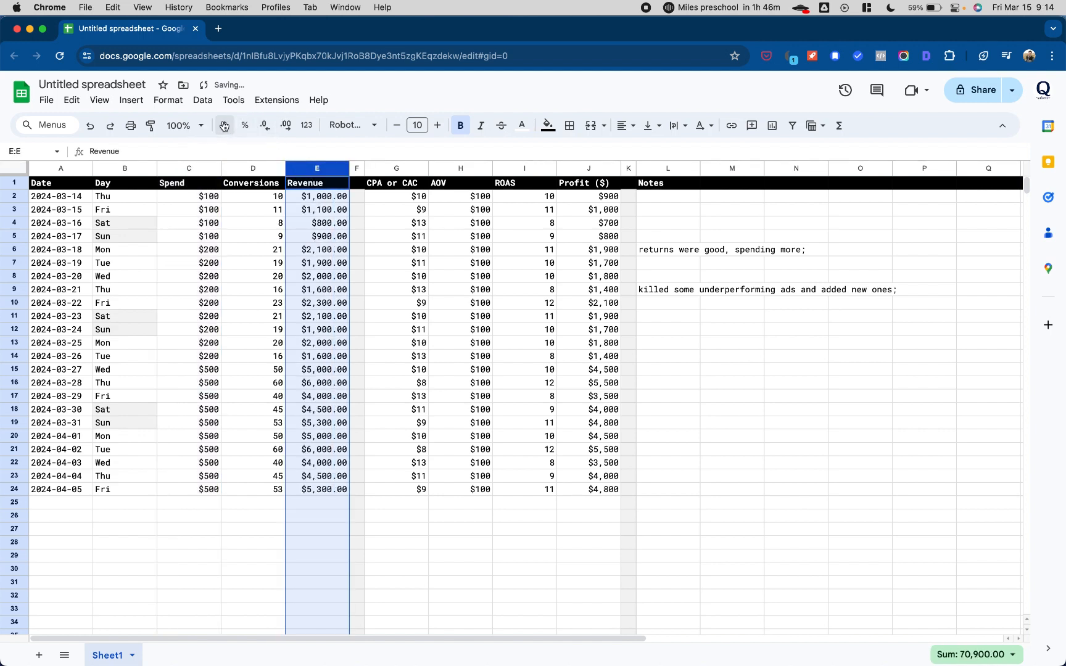
{"action": "left_click", "coordinate": [265, 125]}
{"action": "left_click", "coordinate": [265, 126]}
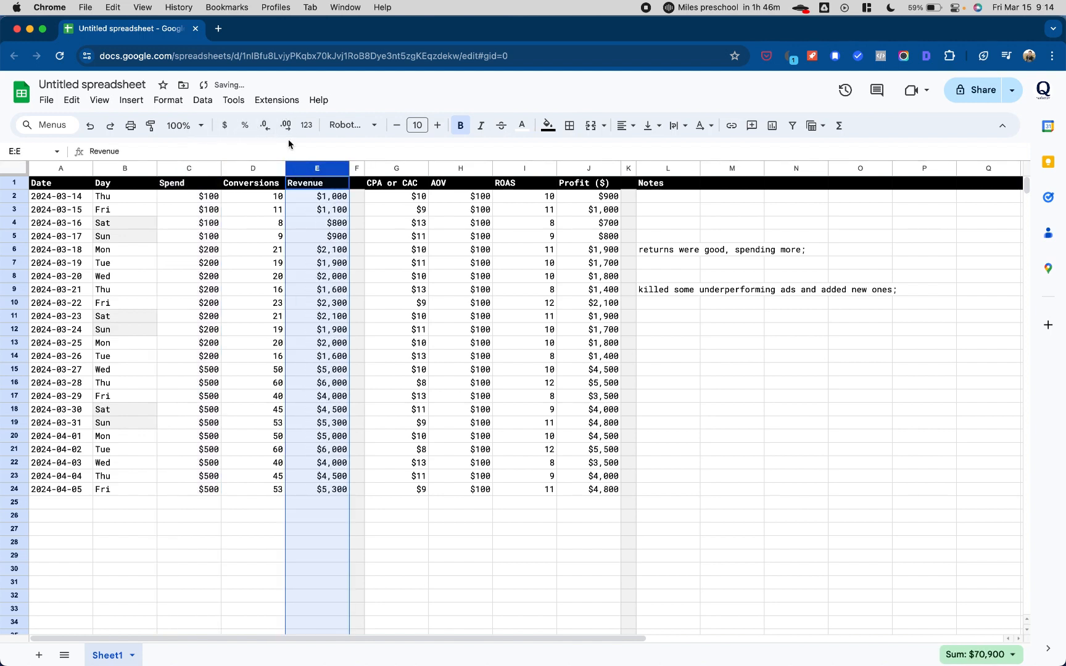
{"action": "left_click", "coordinate": [423, 263]}
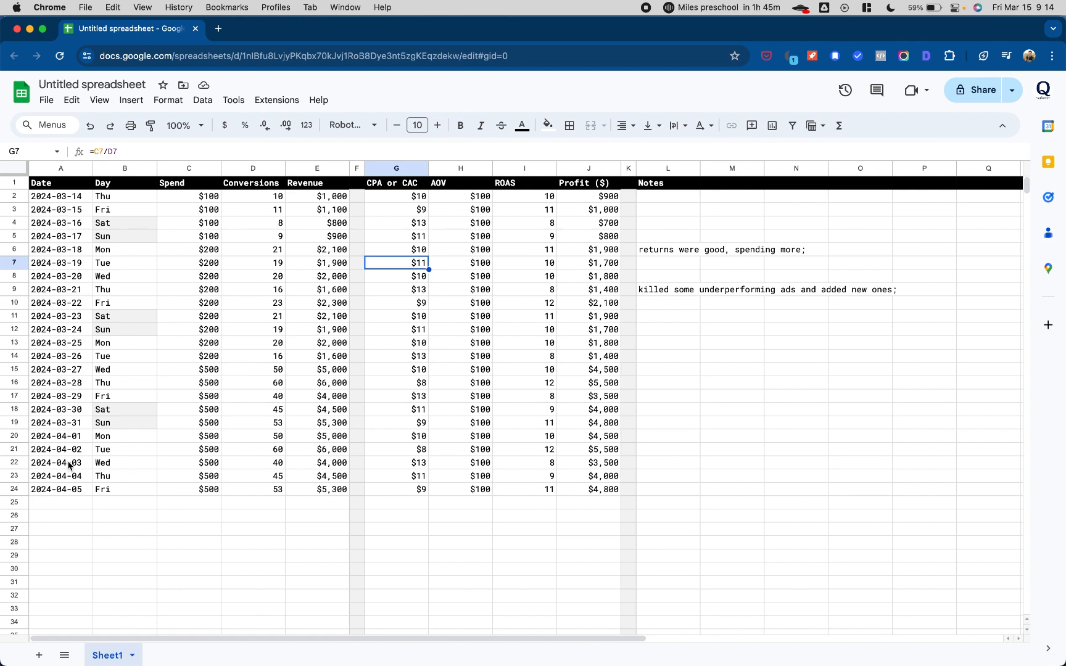
Extend the dates and weekdays down to row 61, refilling weekdays from B18 so the grey shading falls on Saturdays and Sundays
{"action": "left_click_drag", "start_coordinate": [70, 466], "coordinate": [153, 503]}
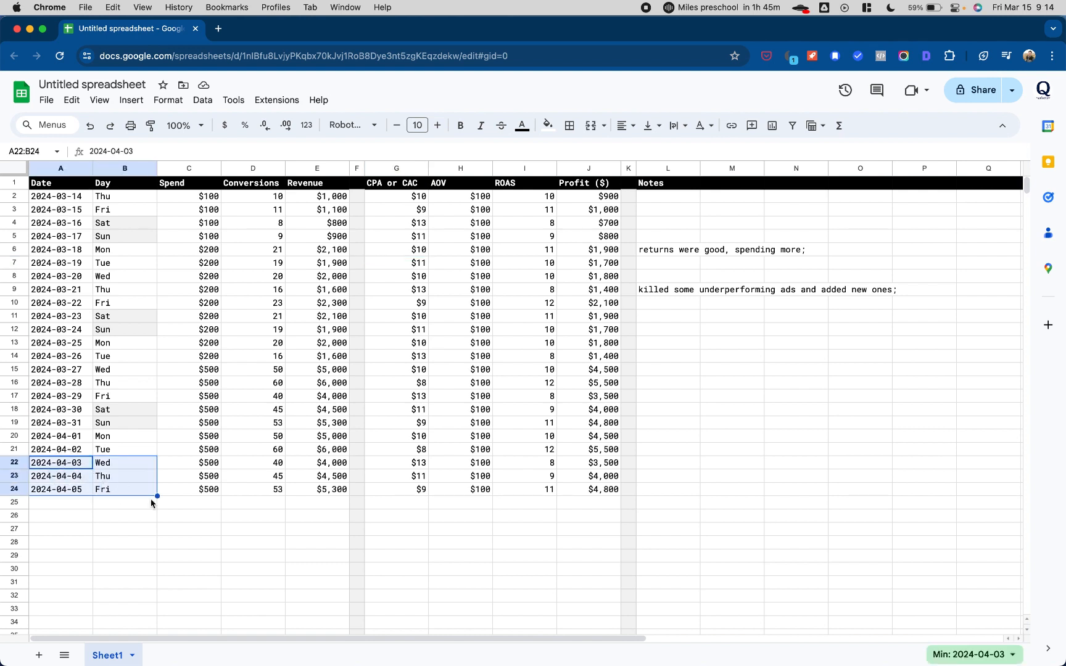
{"action": "left_click_drag", "start_coordinate": [46, 386], "coordinate": [159, 661]}
{"action": "left_click", "coordinate": [246, 434]}
{"action": "scroll", "coordinate": [263, 453], "scroll_direction": "up", "scroll_amount": 5}
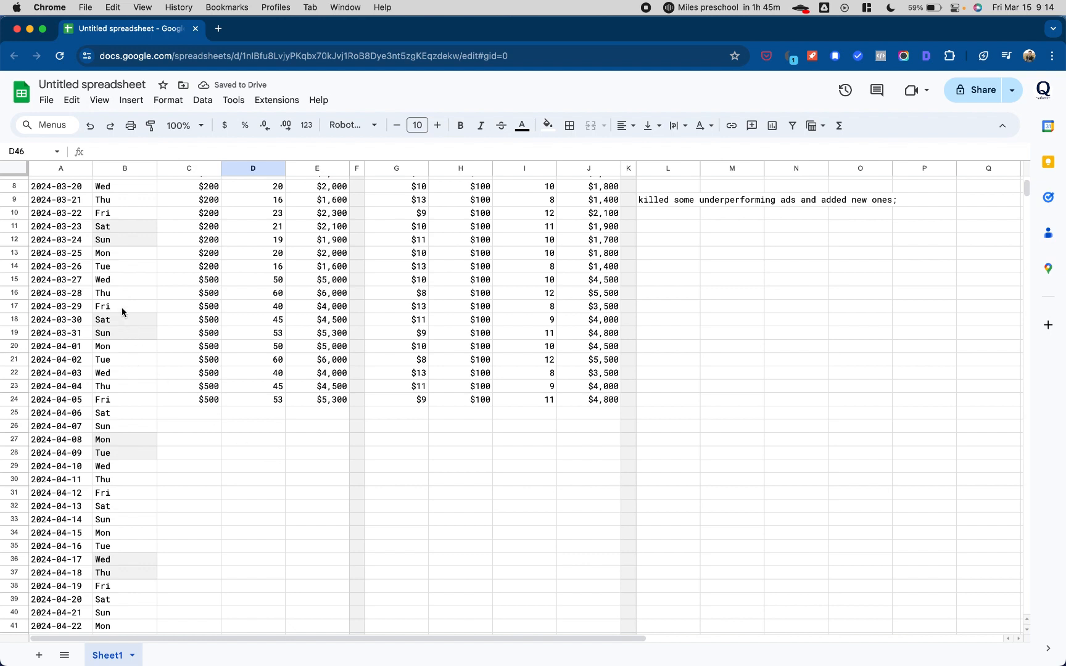
{"action": "left_click_drag", "start_coordinate": [123, 325], "coordinate": [150, 442]}
{"action": "scroll", "coordinate": [210, 400], "scroll_direction": "up", "scroll_amount": 10}
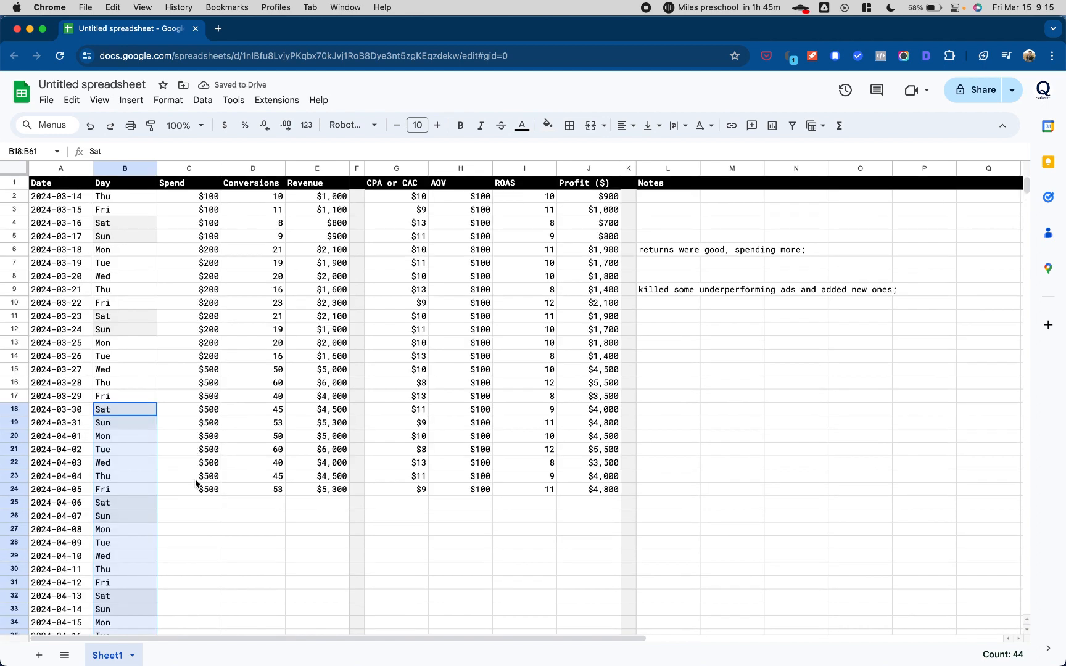
Copy the sample metrics in C10:J24 and paste them three times below, starting at C25, C40 and C55
{"action": "left_click_drag", "start_coordinate": [195, 490], "coordinate": [577, 304]}
{"action": "key", "text": "ctrl+c"}
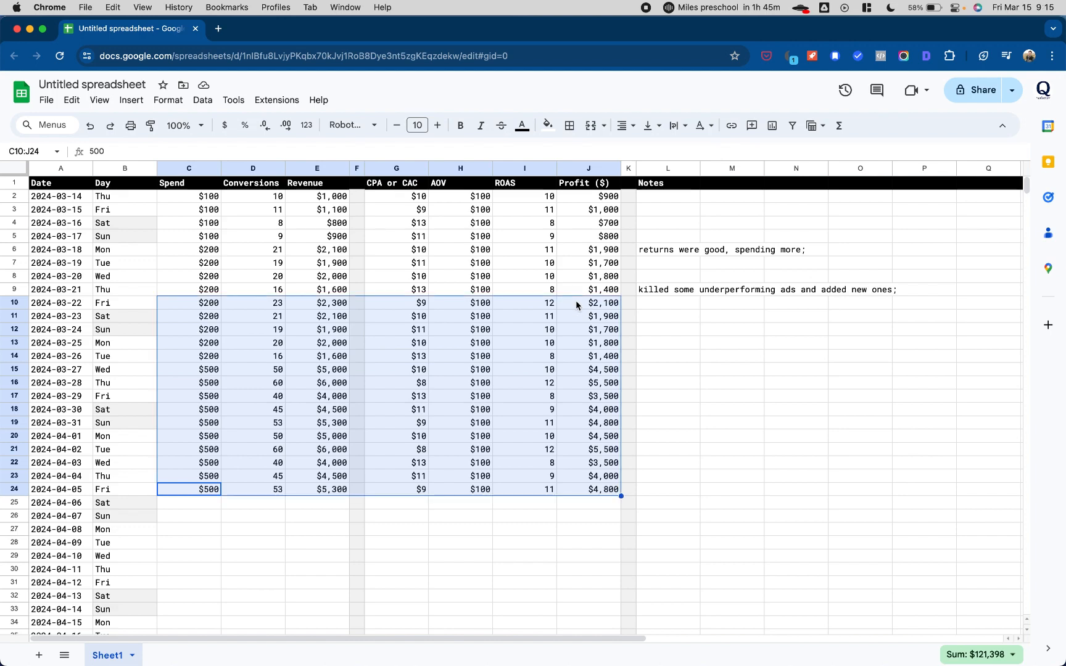
{"action": "key", "text": "super+v"}
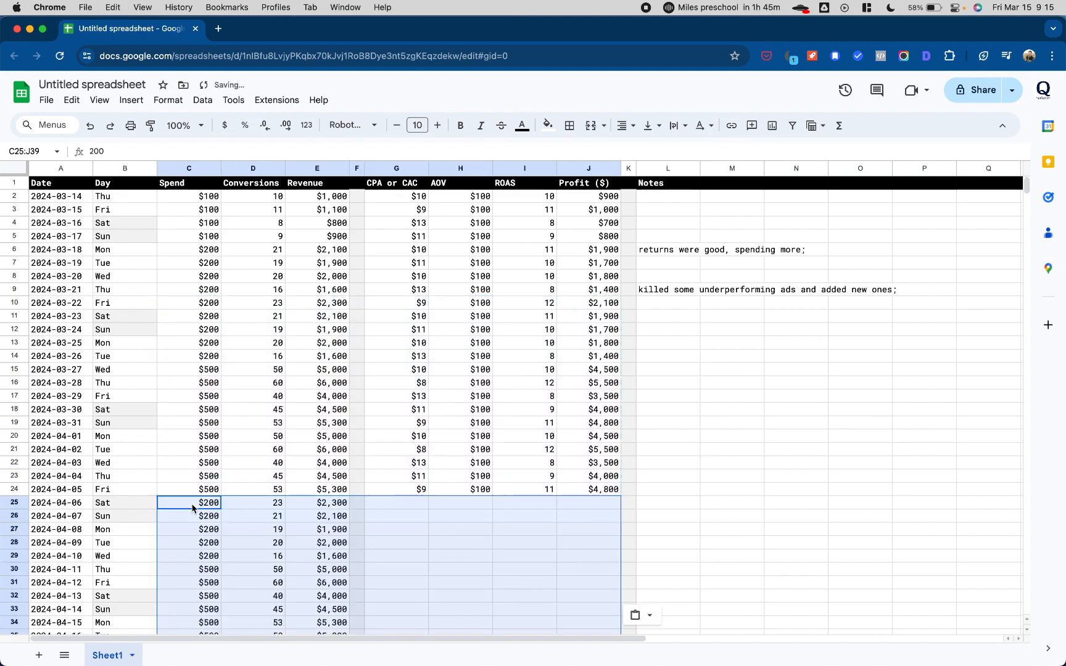
{"action": "scroll", "coordinate": [193, 508], "scroll_direction": "down", "scroll_amount": 10}
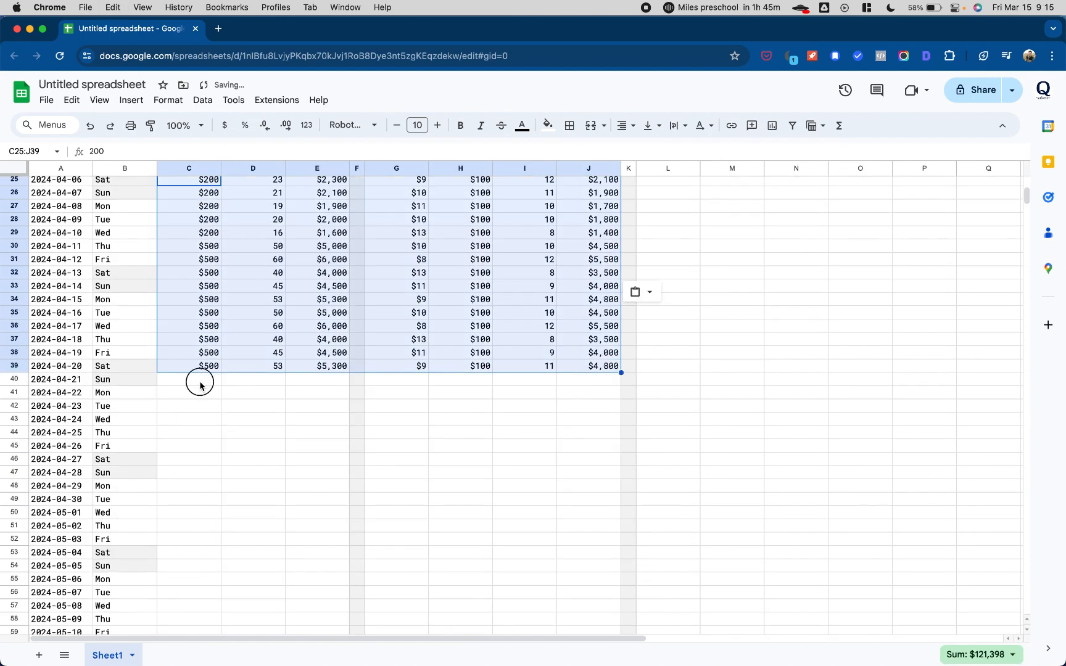
{"action": "left_click", "coordinate": [200, 384]}
{"action": "key", "text": "super+v"}
{"action": "left_click", "coordinate": [198, 581]}
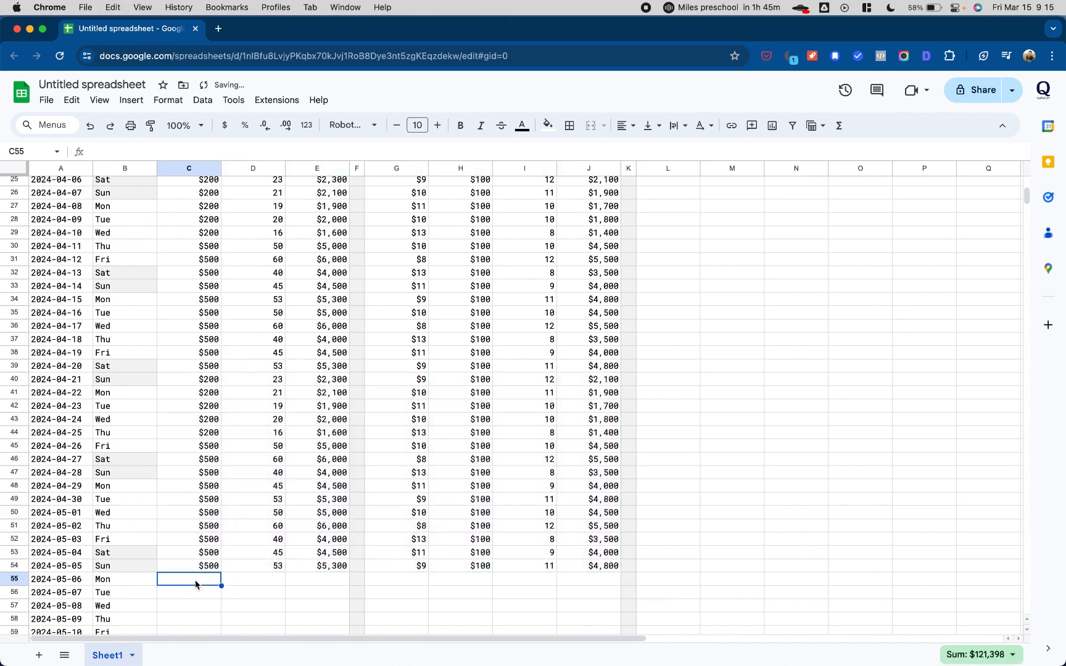
{"action": "key", "text": "super+v"}
{"action": "scroll", "coordinate": [198, 583], "scroll_direction": "down", "scroll_amount": 7}
{"action": "scroll", "coordinate": [196, 585], "scroll_direction": "up", "scroll_amount": 12}
{"action": "scroll", "coordinate": [196, 584], "scroll_direction": "up", "scroll_amount": 5}
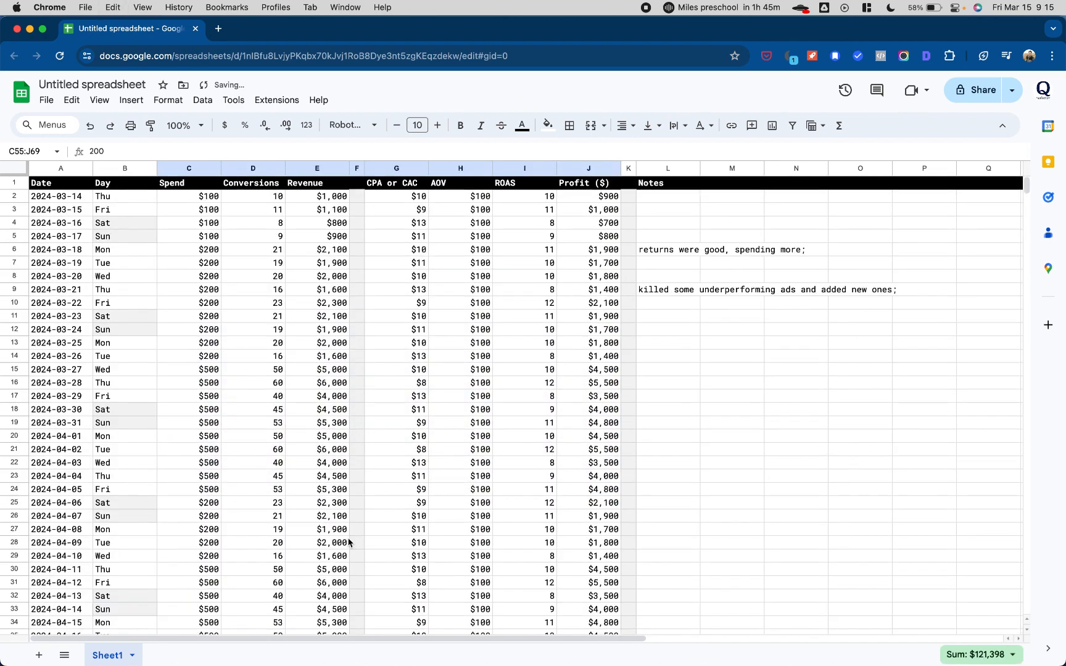
{"action": "left_click", "coordinate": [697, 373]}
Extend the dates and weekdays down to row 69, ending at 2024-05-20, to match the pasted data
{"action": "scroll", "coordinate": [389, 512], "scroll_direction": "down", "scroll_amount": 13}
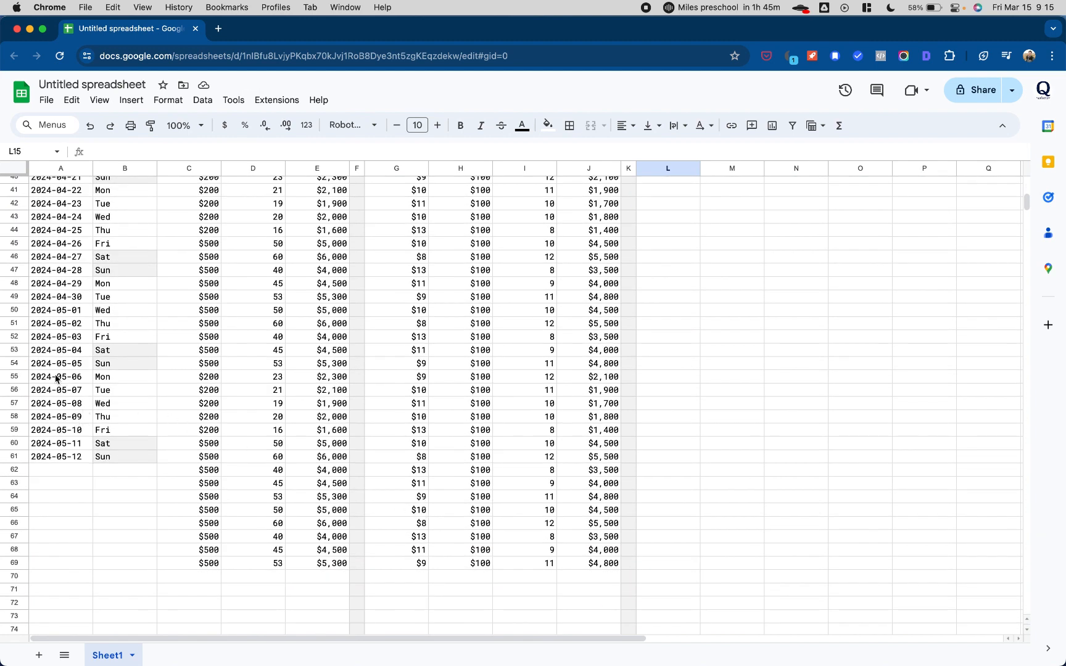
{"action": "left_click_drag", "start_coordinate": [58, 378], "coordinate": [158, 563]}
{"action": "left_click", "coordinate": [372, 420]}
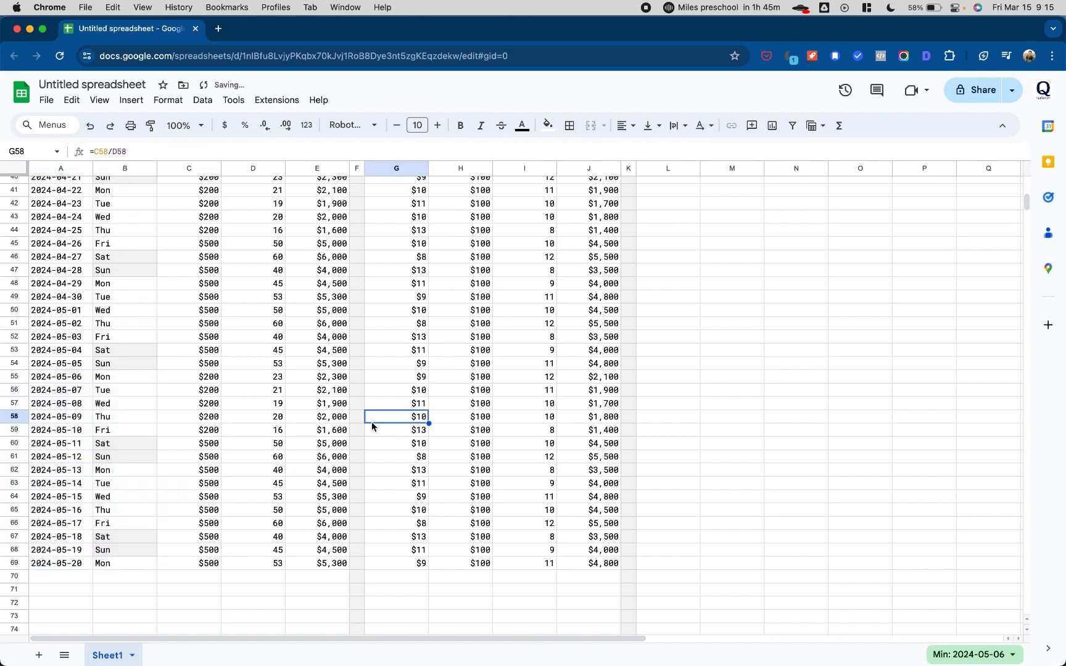
{"action": "scroll", "coordinate": [372, 422], "scroll_direction": "up", "scroll_amount": 13}
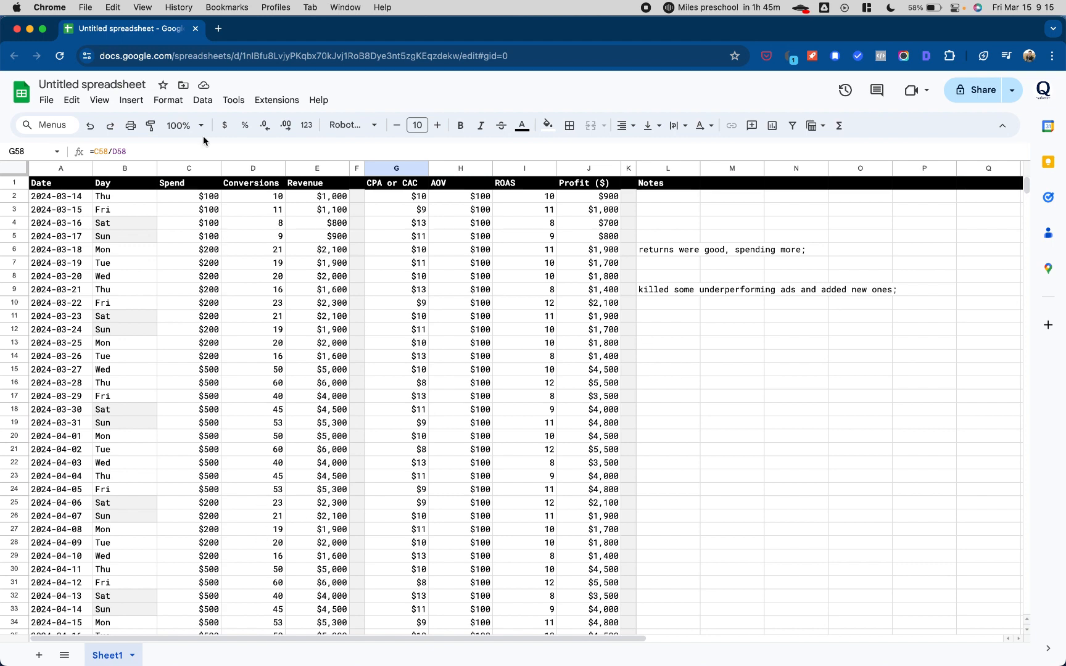
{"action": "left_click", "coordinate": [14, 169]}
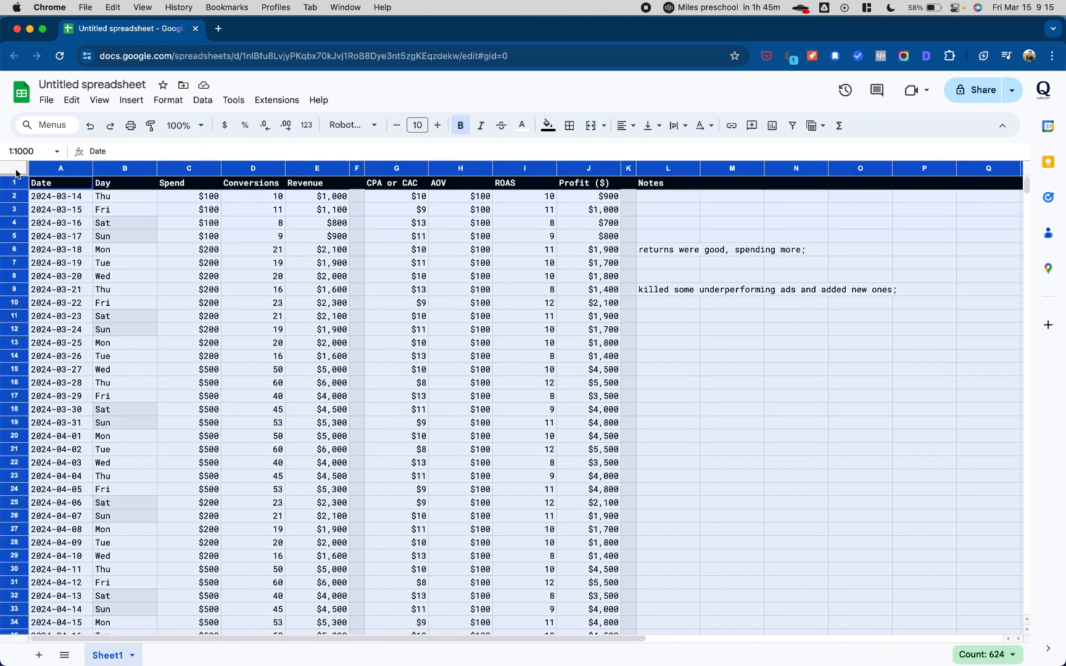
{"action": "left_click", "coordinate": [132, 105]}
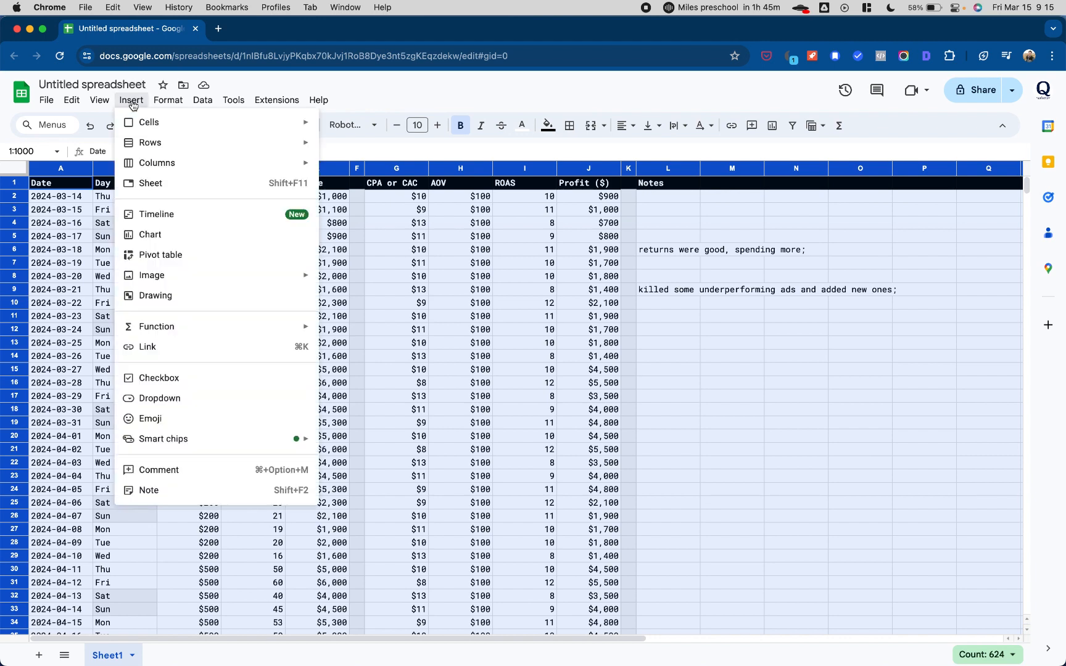
{"action": "left_click", "coordinate": [440, 326]}
Create a pivot table on a new sheet from columns A to J of Sheet1
{"action": "left_click_drag", "start_coordinate": [53, 168], "coordinate": [589, 170]}
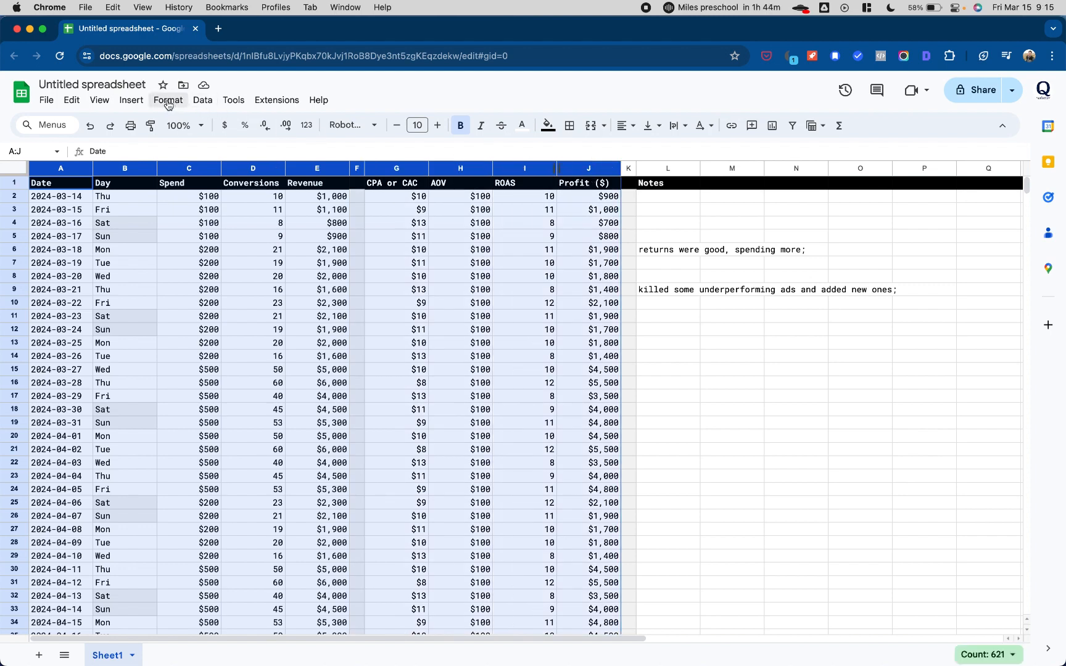
{"action": "left_click", "coordinate": [131, 101]}
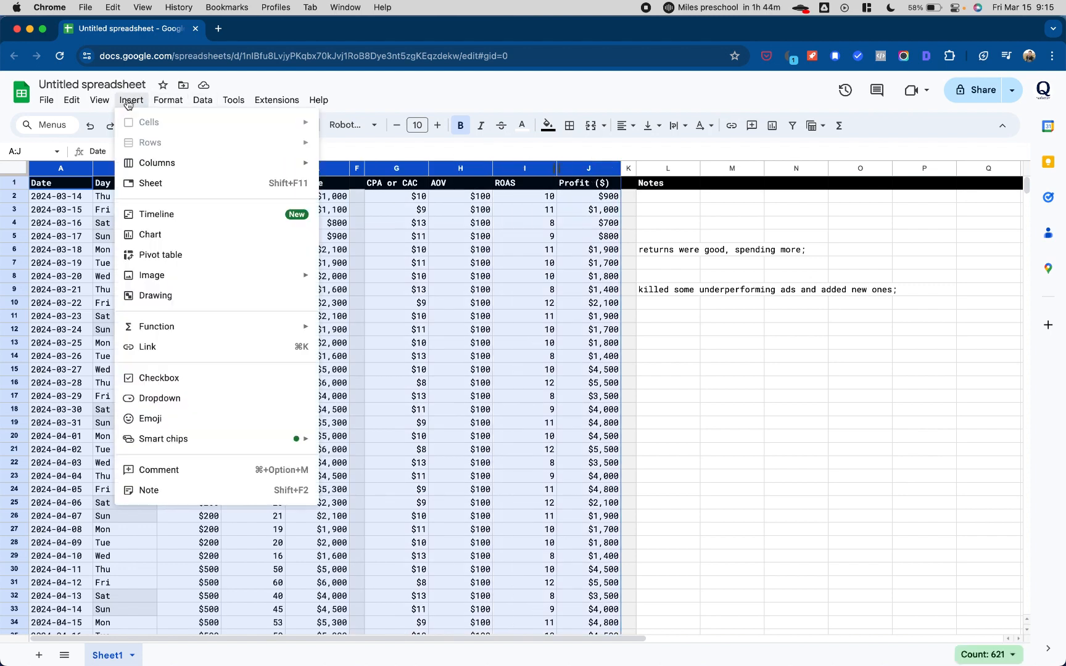
{"action": "left_click", "coordinate": [167, 259]}
{"action": "left_click", "coordinate": [599, 450]}
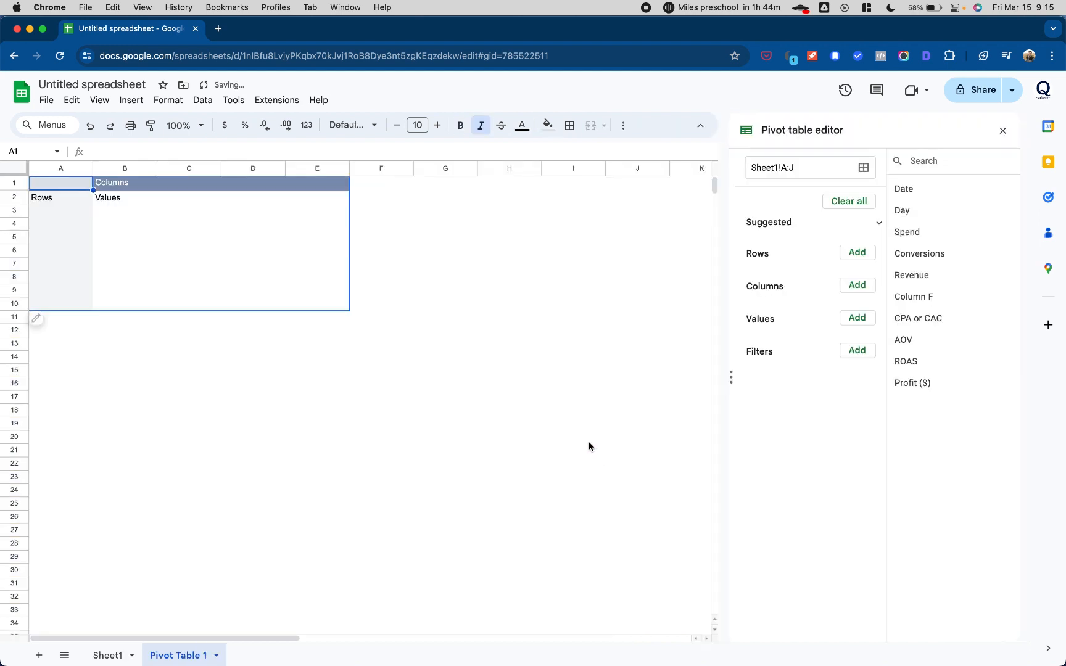
{"action": "left_click", "coordinate": [114, 655]}
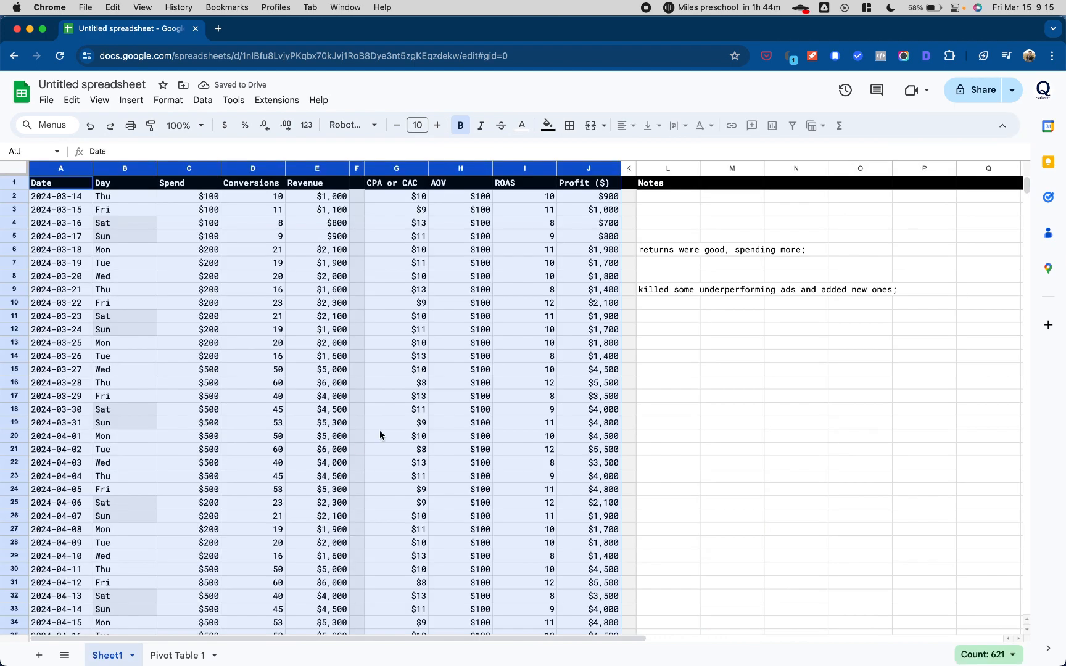
{"action": "scroll", "coordinate": [457, 413], "scroll_direction": "down", "scroll_amount": 8}
{"action": "scroll", "coordinate": [457, 408], "scroll_direction": "down", "scroll_amount": 10}
{"action": "scroll", "coordinate": [456, 408], "scroll_direction": "up", "scroll_amount": 9}
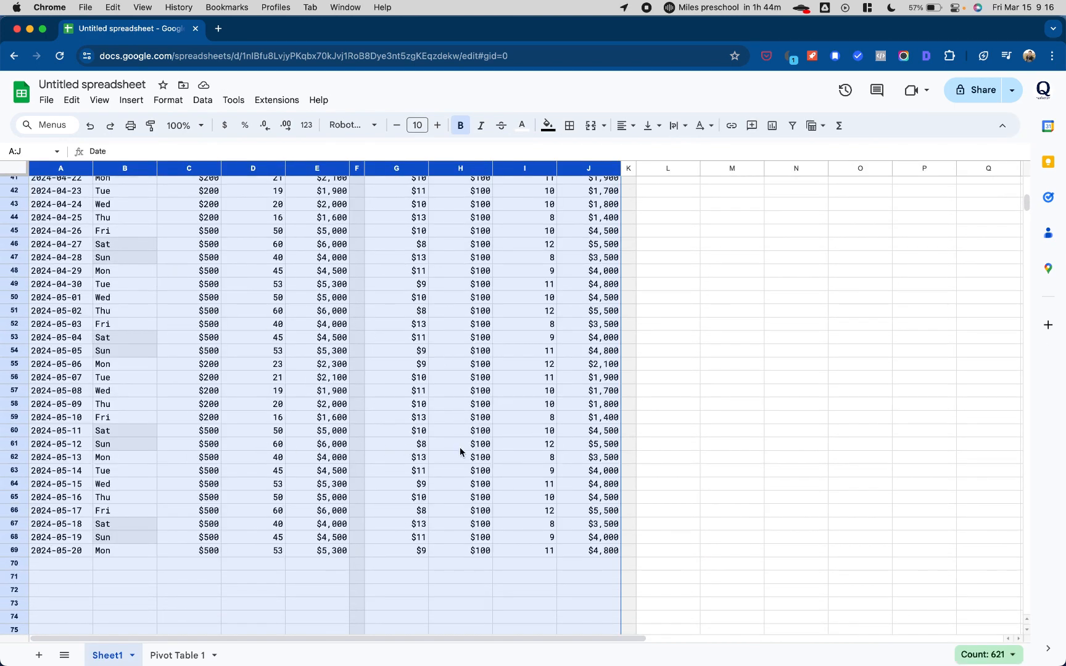
{"action": "scroll", "coordinate": [459, 429], "scroll_direction": "up", "scroll_amount": 10}
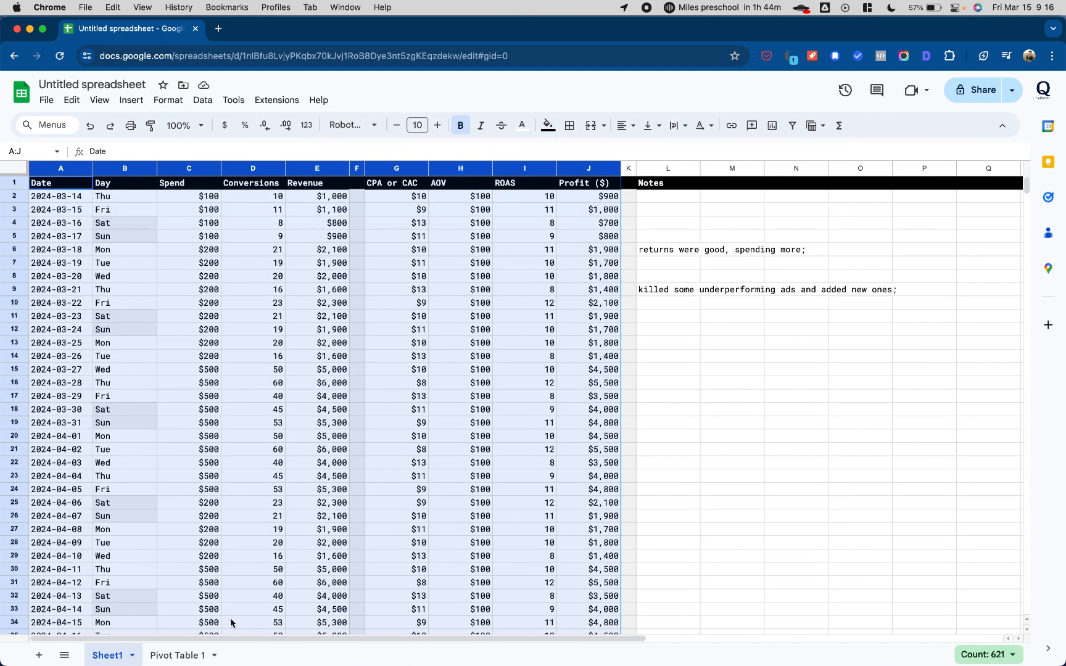
{"action": "left_click", "coordinate": [177, 656]}
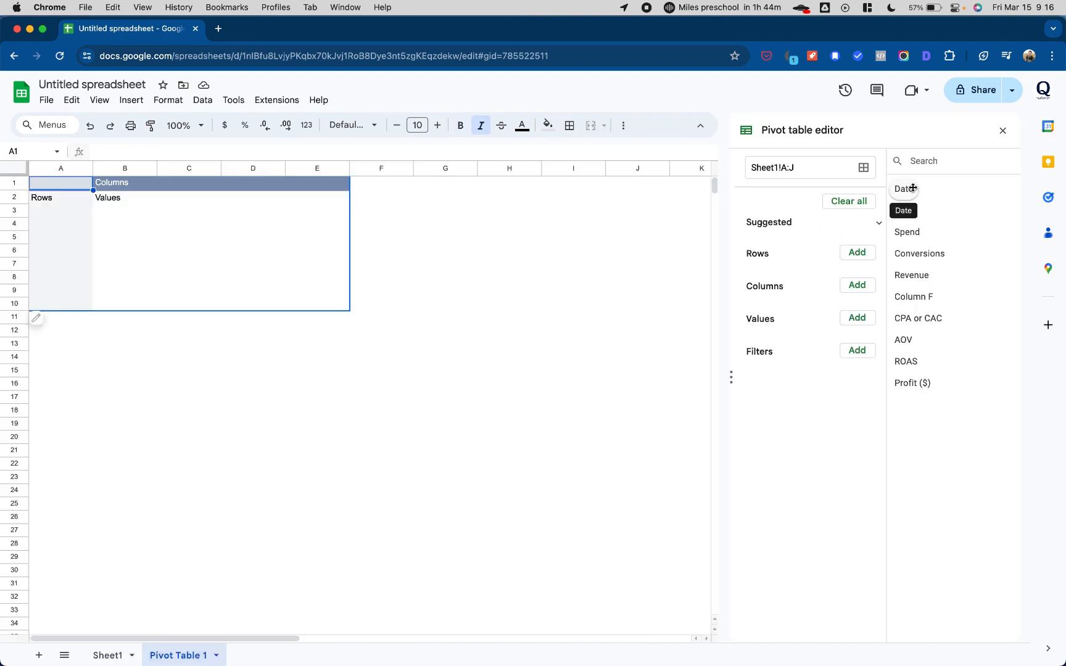
Add Date to the pivot table's rows and Spend and Revenue to its values
{"action": "left_click_drag", "start_coordinate": [910, 189], "coordinate": [775, 279]}
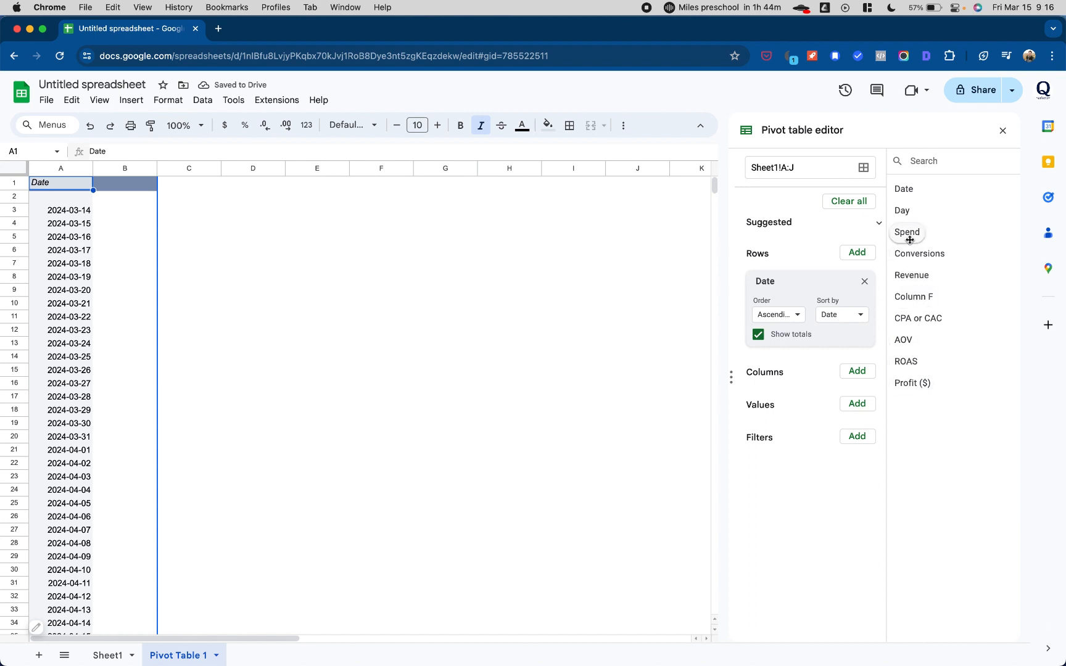
{"action": "left_click_drag", "start_coordinate": [907, 233], "coordinate": [780, 421]}
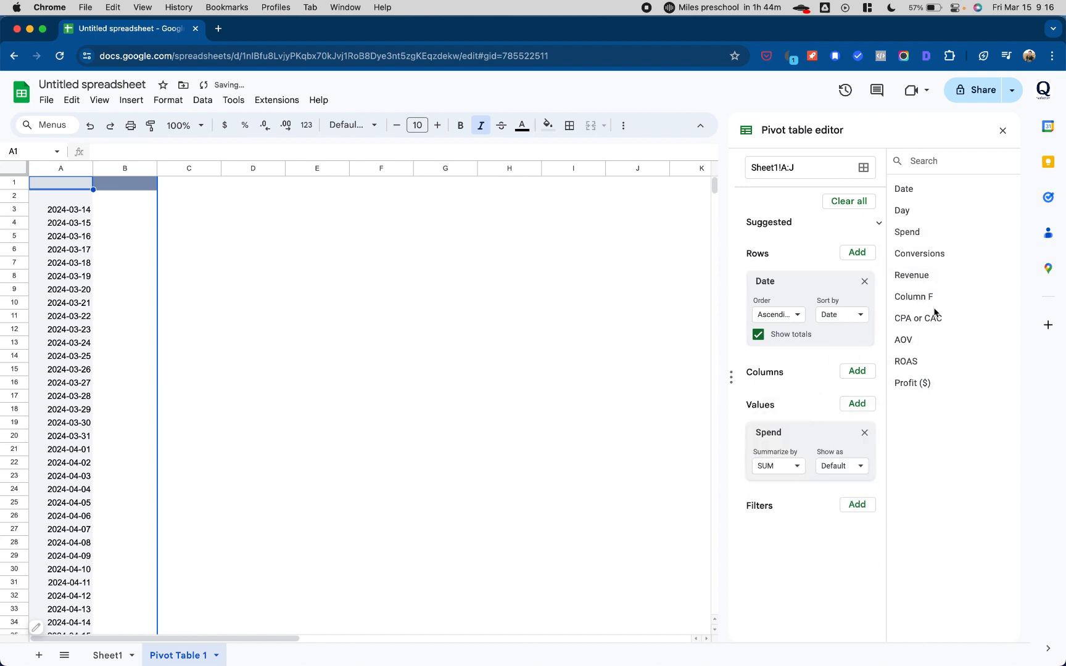
{"action": "left_click_drag", "start_coordinate": [912, 276], "coordinate": [777, 499]}
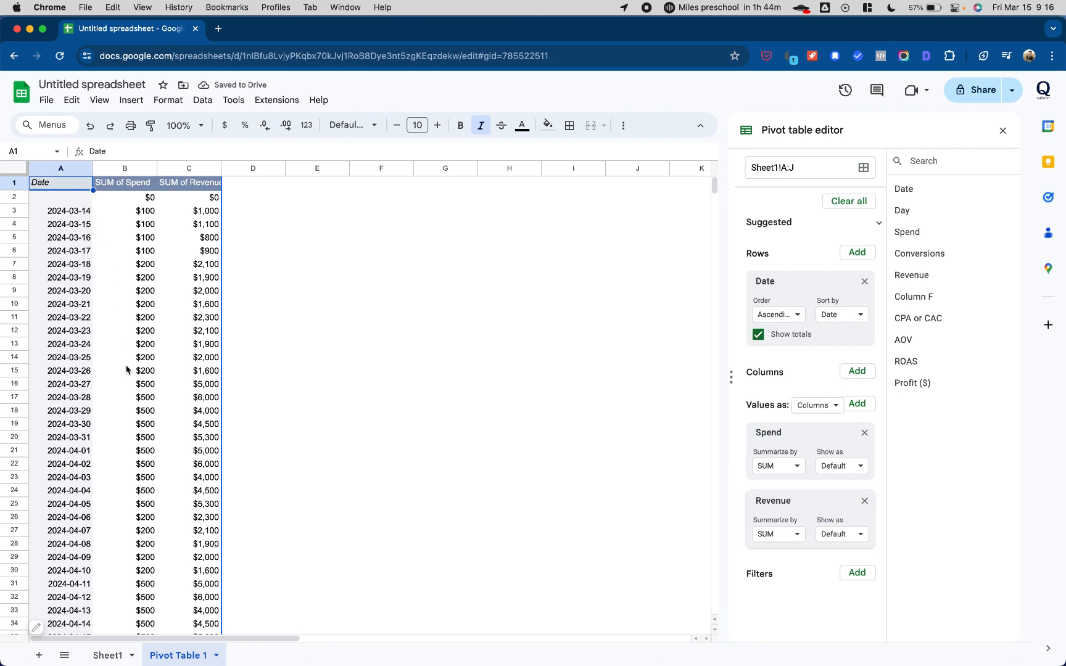
Group the pivot table's dates by Year-Month
{"action": "scroll", "coordinate": [171, 470], "scroll_direction": "down", "scroll_amount": 10}
{"action": "scroll", "coordinate": [171, 470], "scroll_direction": "up", "scroll_amount": 10}
{"action": "left_click", "coordinate": [106, 655]}
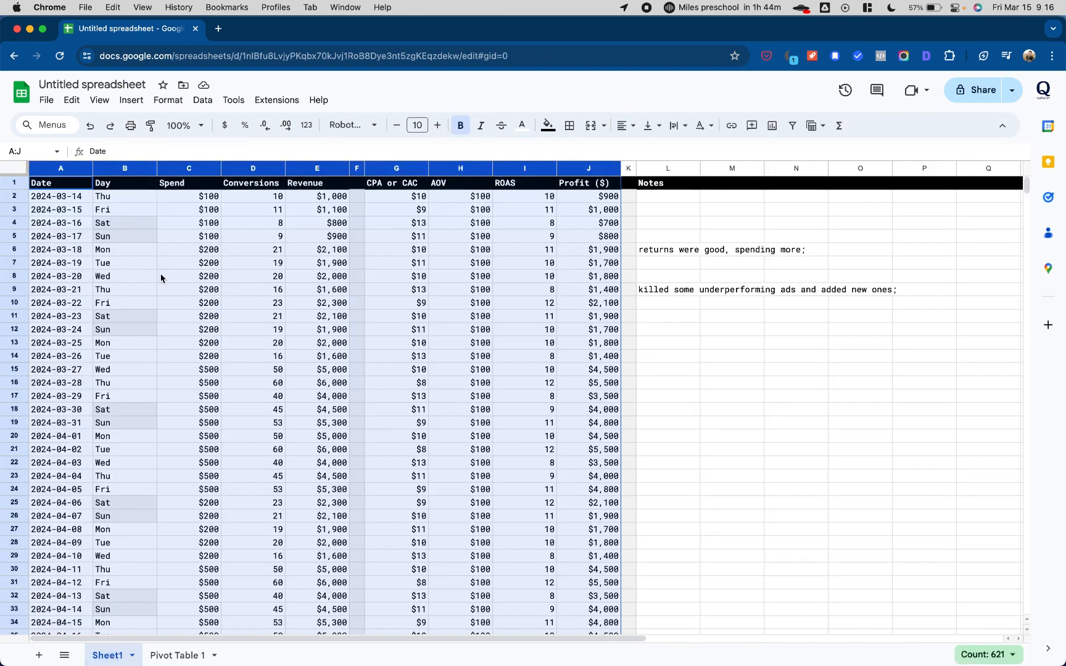
{"action": "left_click", "coordinate": [174, 656]}
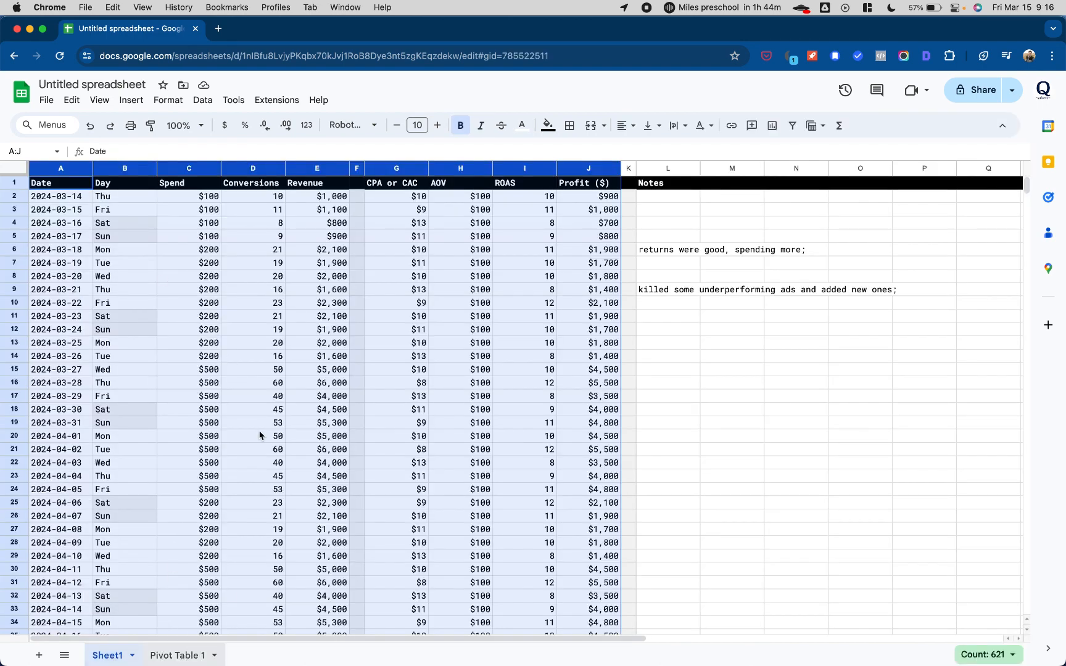
{"action": "right_click", "coordinate": [63, 252]}
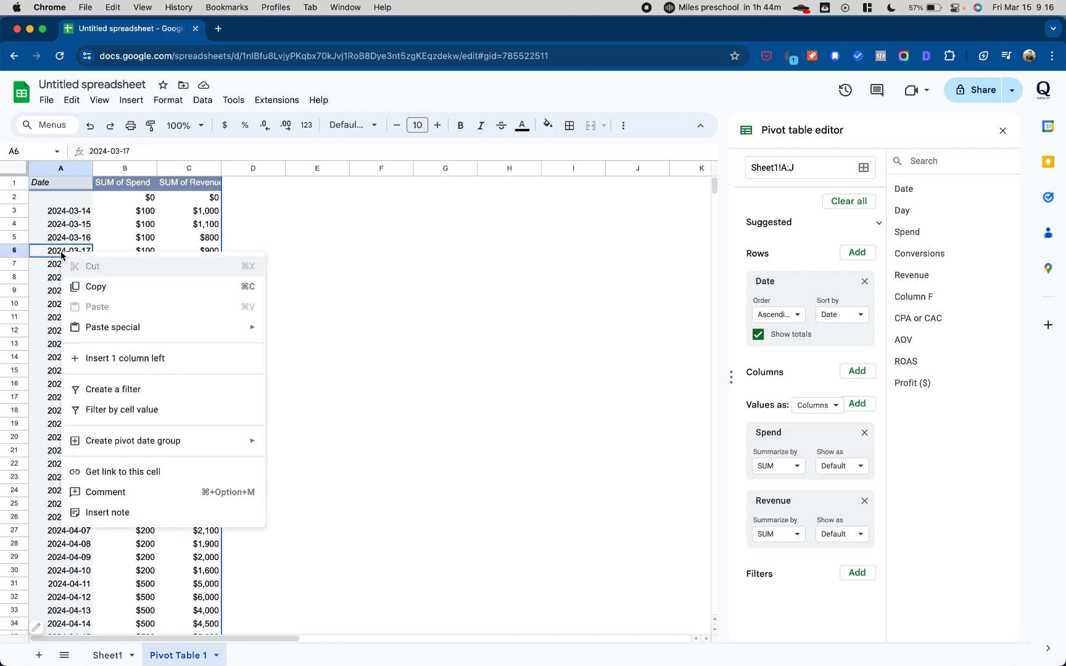
{"action": "mouse_move", "coordinate": [112, 441]}
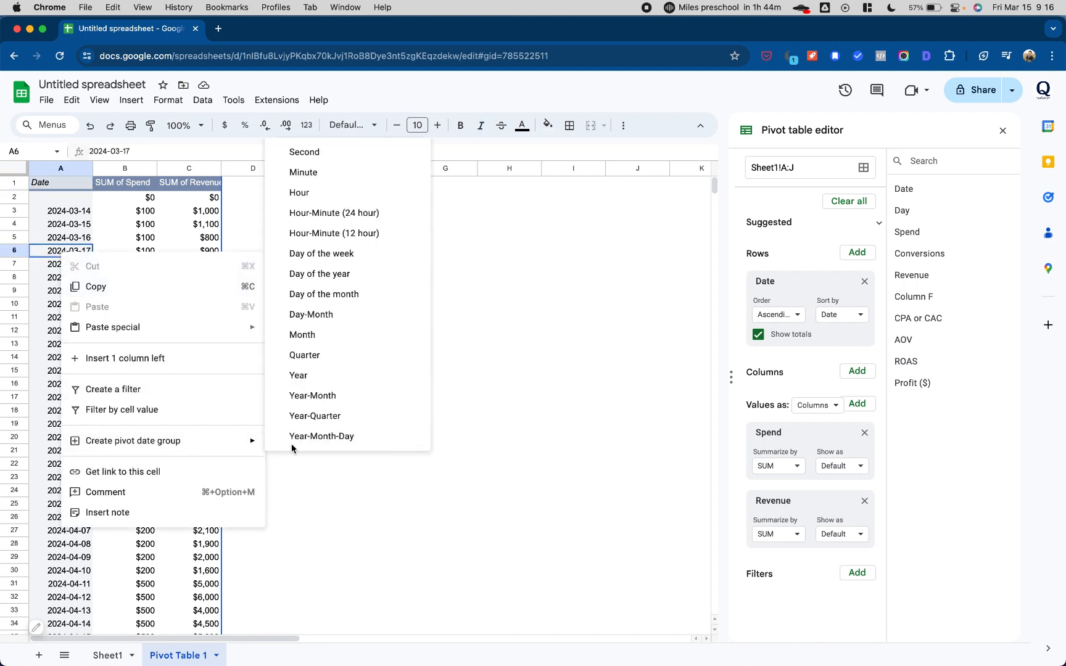
{"action": "left_click", "coordinate": [313, 397]}
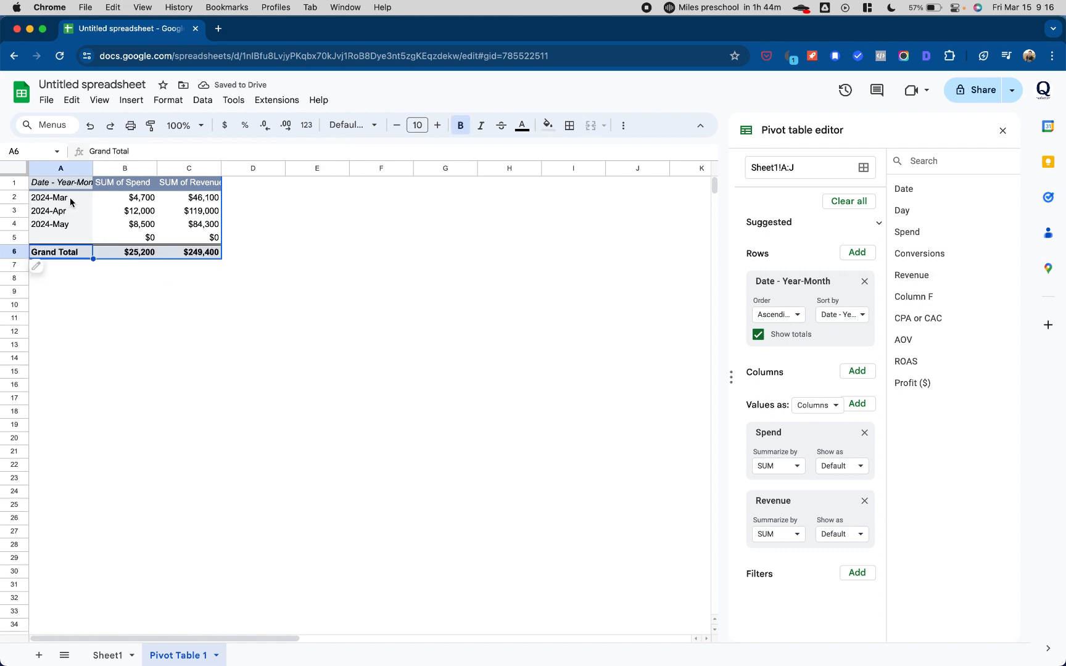
Examine the spend and revenue totals for each month in the pivot table
{"action": "left_click", "coordinate": [153, 201]}
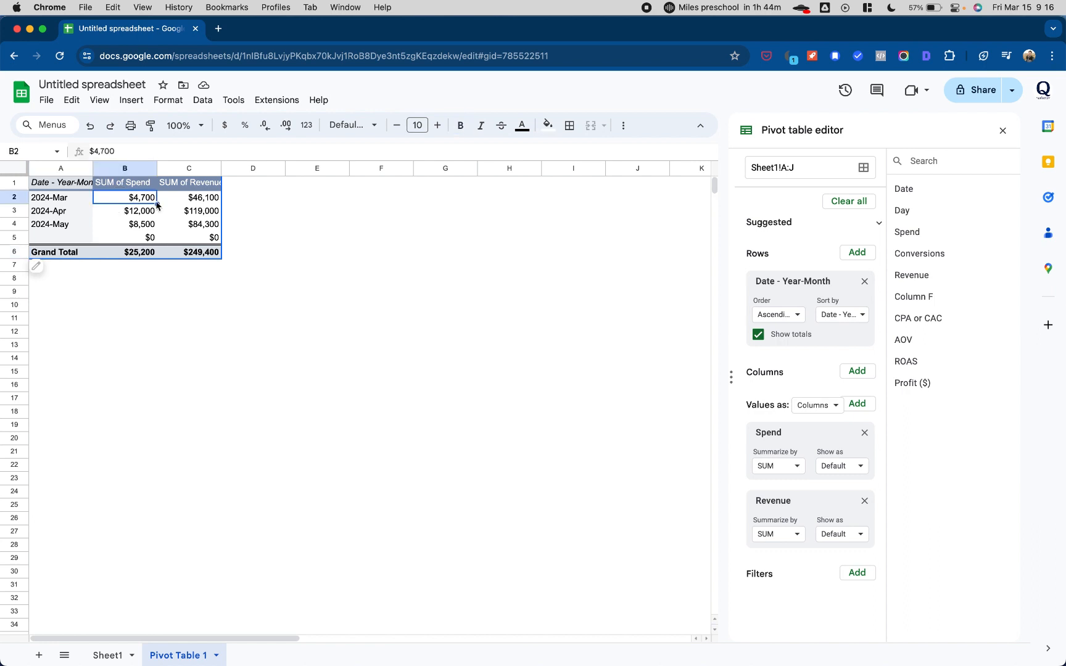
{"action": "left_click", "coordinate": [172, 204]}
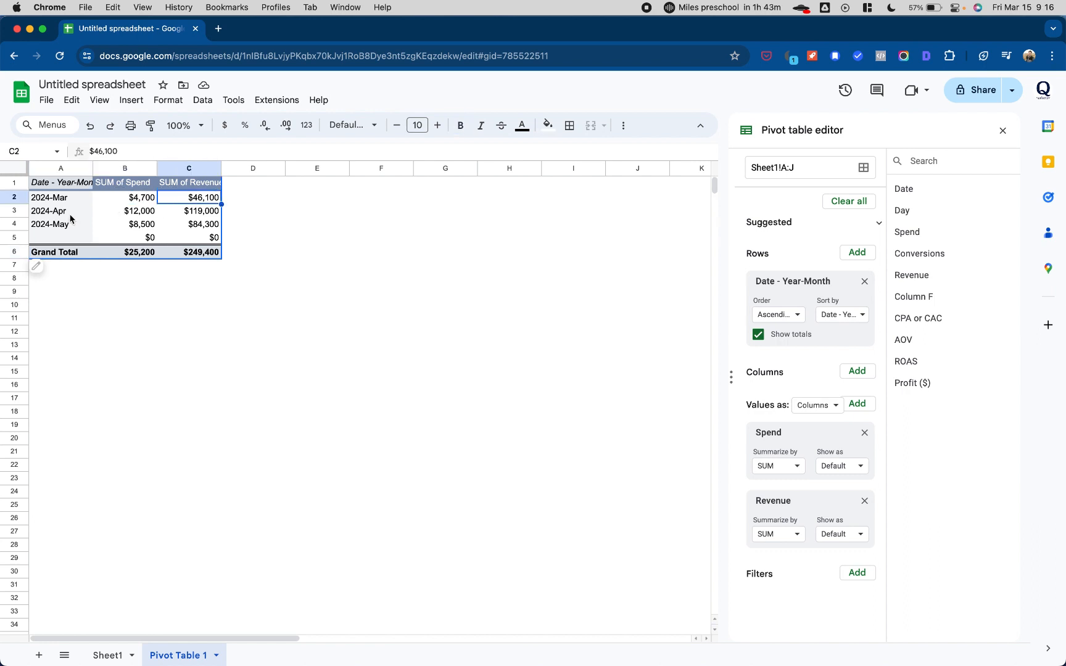
{"action": "left_click_drag", "start_coordinate": [120, 211], "coordinate": [180, 214]}
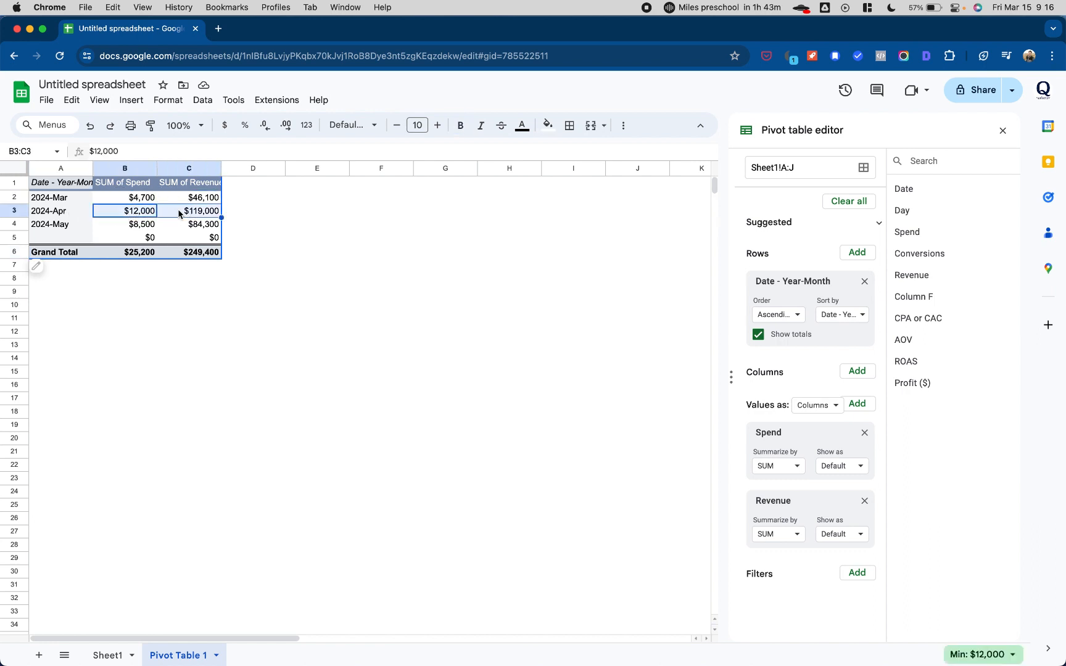
{"action": "left_click_drag", "start_coordinate": [76, 223], "coordinate": [191, 233]}
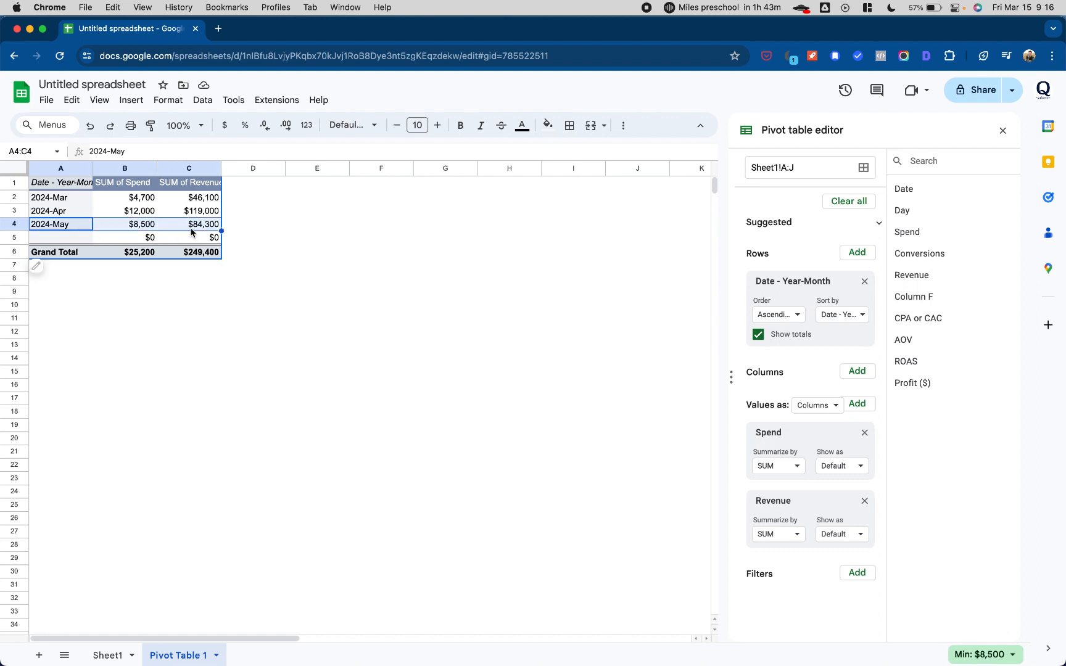
{"action": "left_click", "coordinate": [192, 229]}
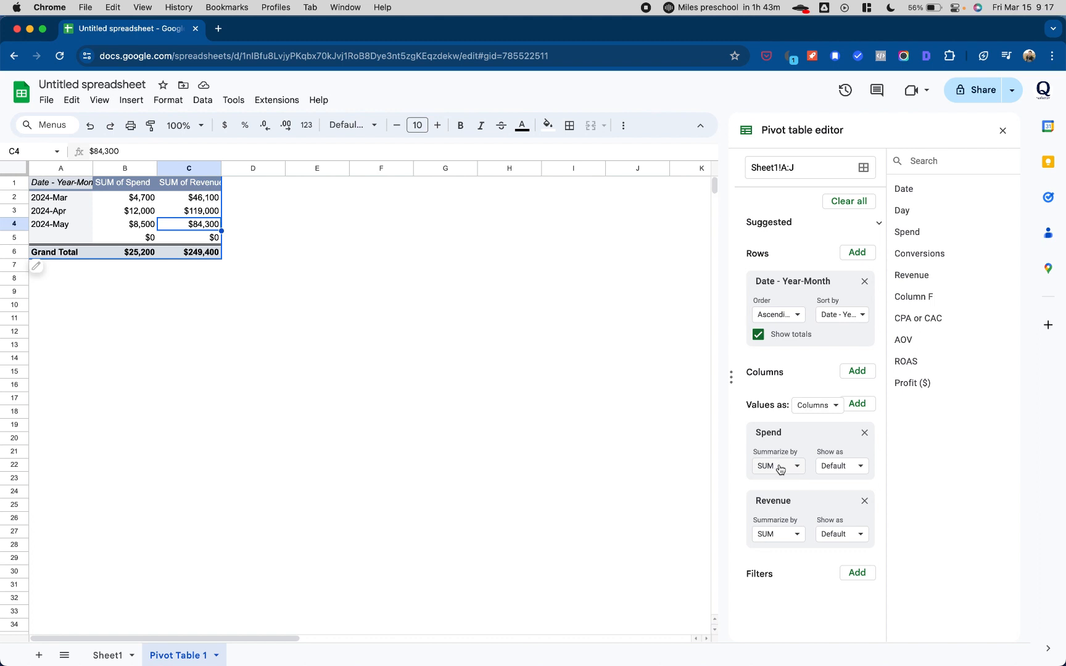
{"action": "left_click", "coordinate": [141, 198]}
{"action": "left_click", "coordinate": [177, 198]}
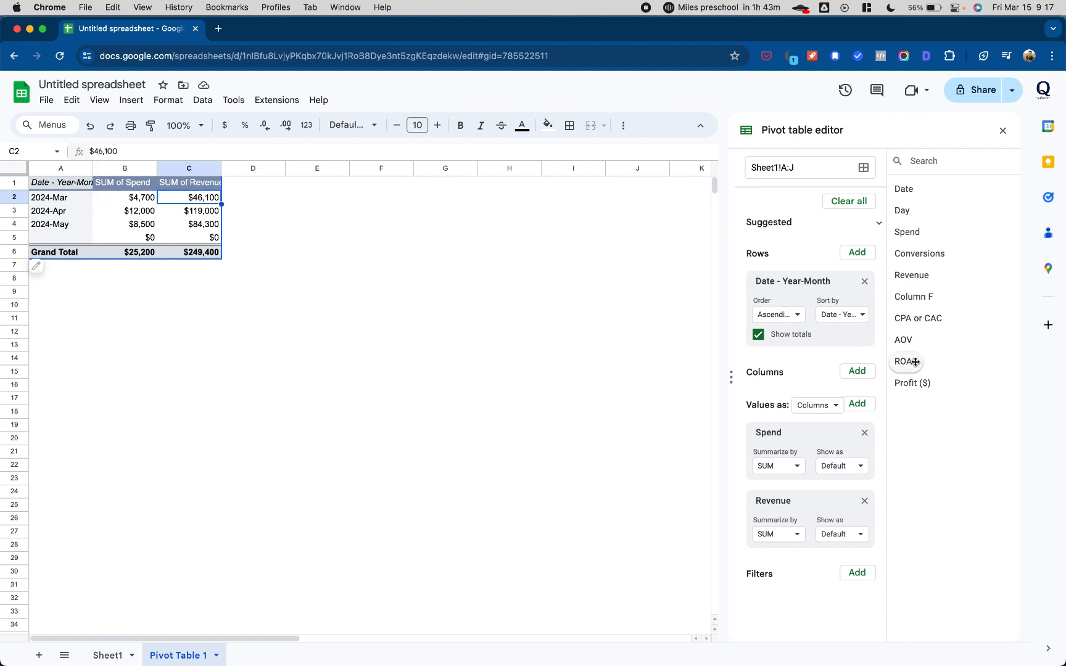
Add ROAS to the pivot table's values and summarize it by AVERAGE
{"action": "left_click_drag", "start_coordinate": [912, 362], "coordinate": [788, 565]}
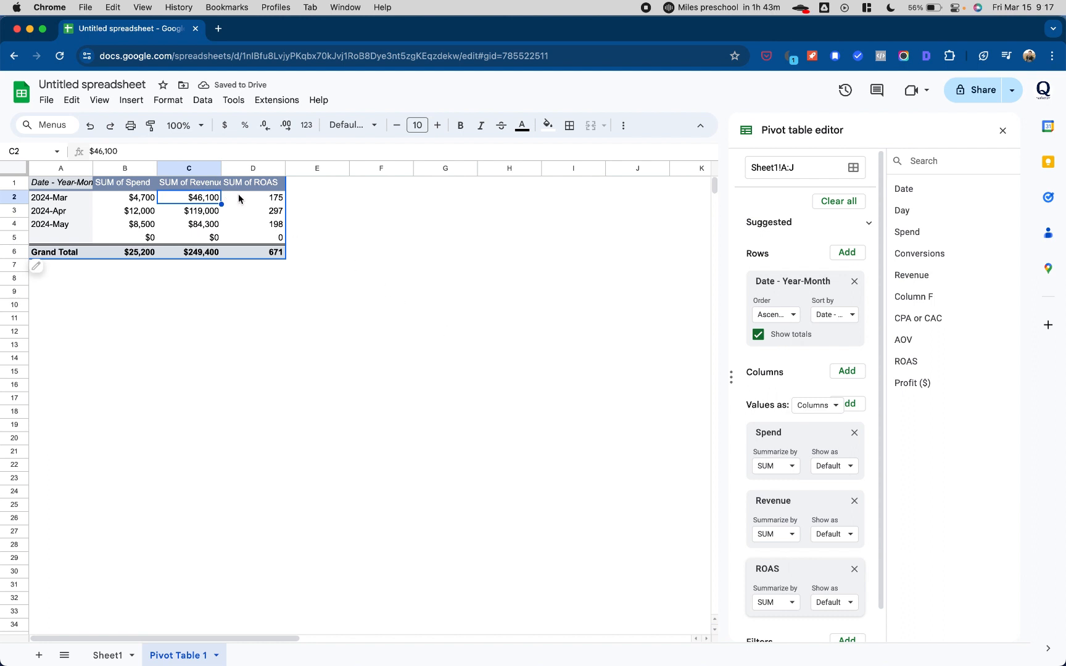
{"action": "scroll", "coordinate": [803, 463], "scroll_direction": "down", "scroll_amount": 1}
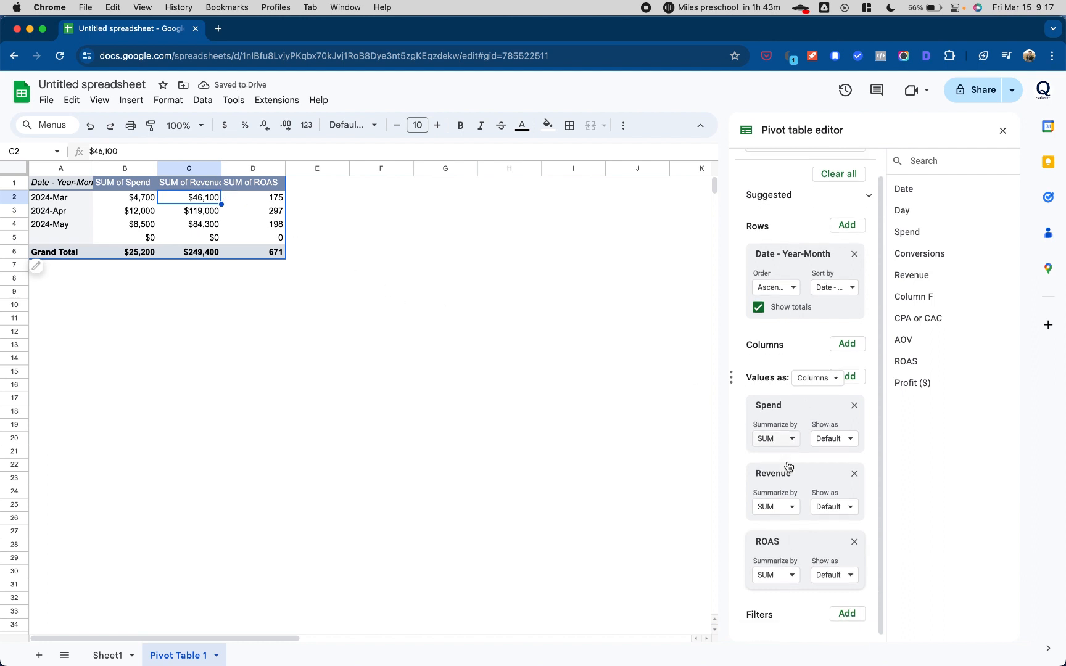
{"action": "left_click", "coordinate": [771, 574]}
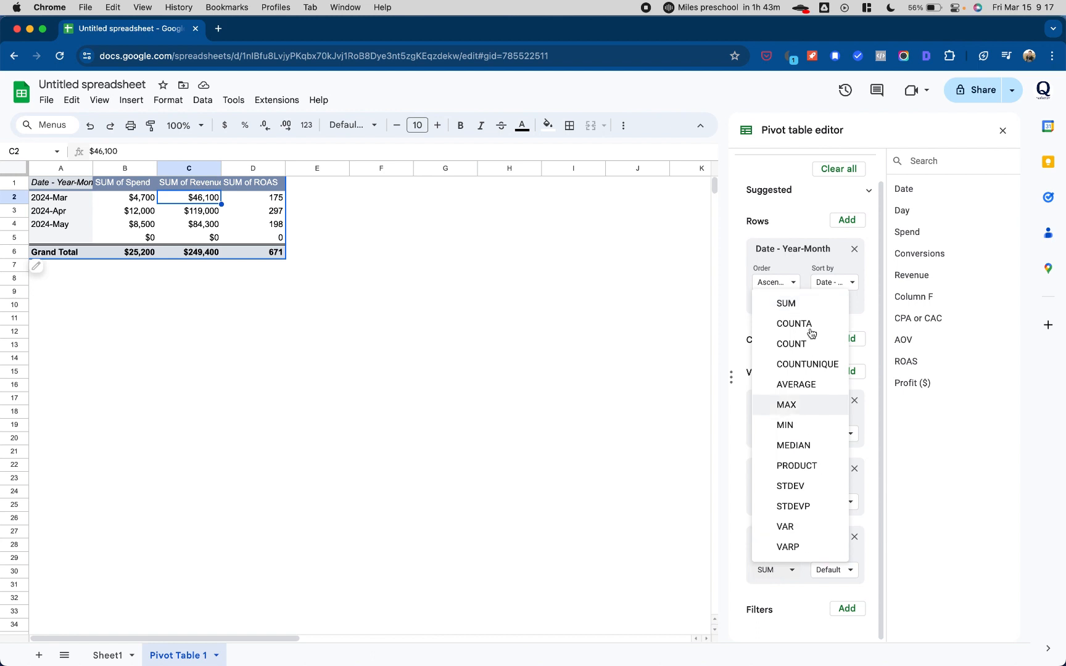
{"action": "left_click", "coordinate": [794, 386]}
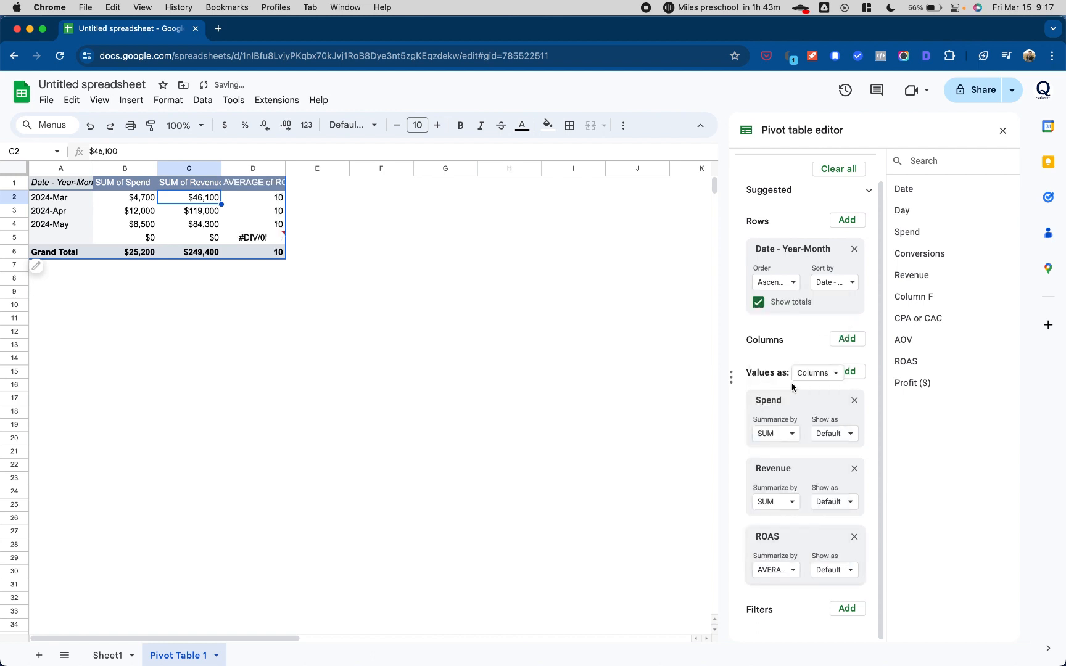
{"action": "left_click_drag", "start_coordinate": [247, 199], "coordinate": [249, 224]}
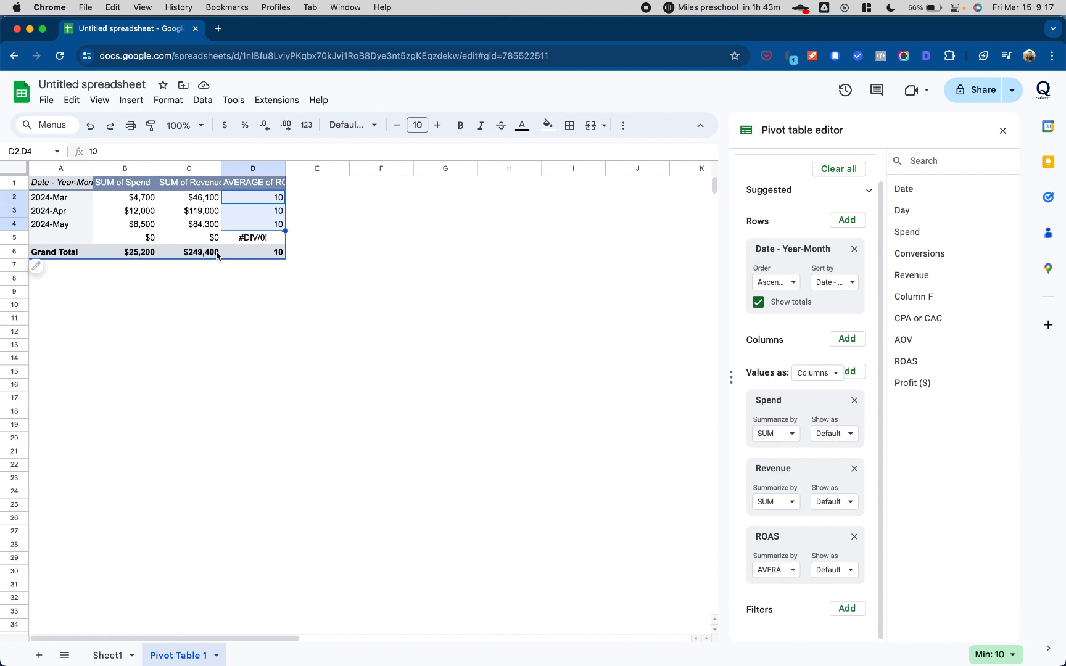
{"action": "left_click", "coordinate": [380, 269]}
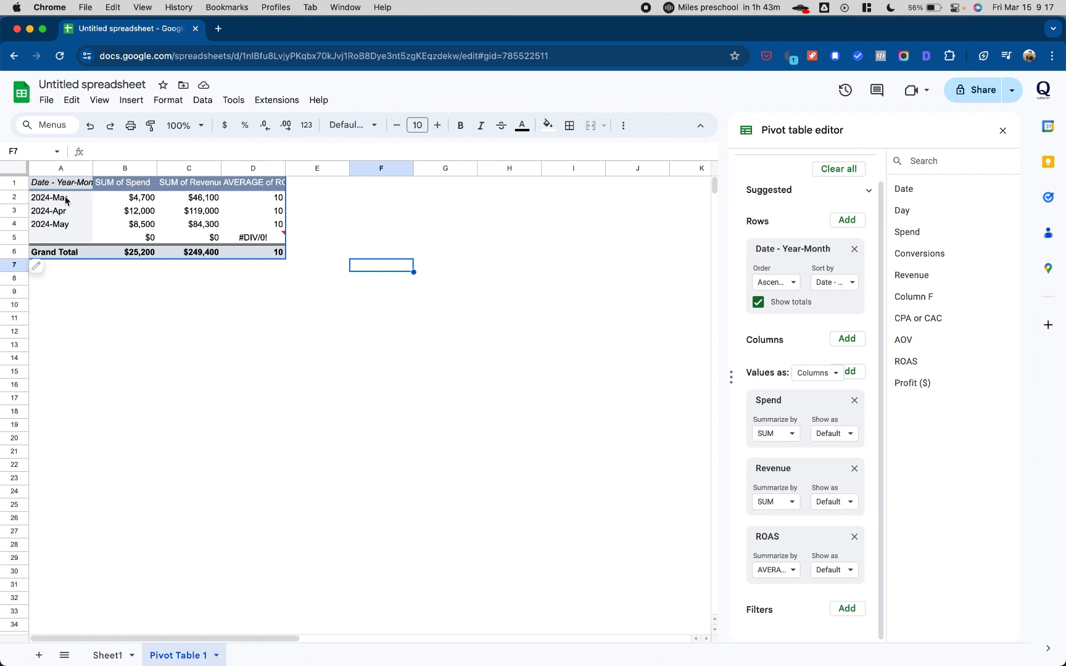
Insert a chart from the monthly pivot rows A2:D4 and move it to the empty area beside the table
{"action": "left_click_drag", "start_coordinate": [66, 199], "coordinate": [256, 223]}
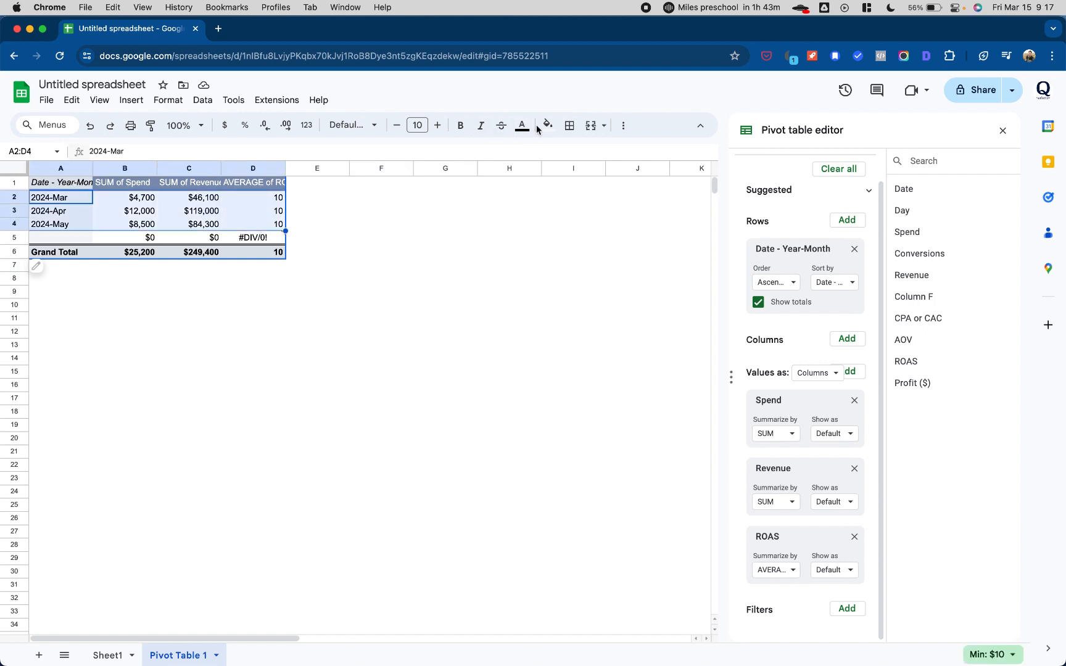
{"action": "left_click", "coordinate": [624, 125]}
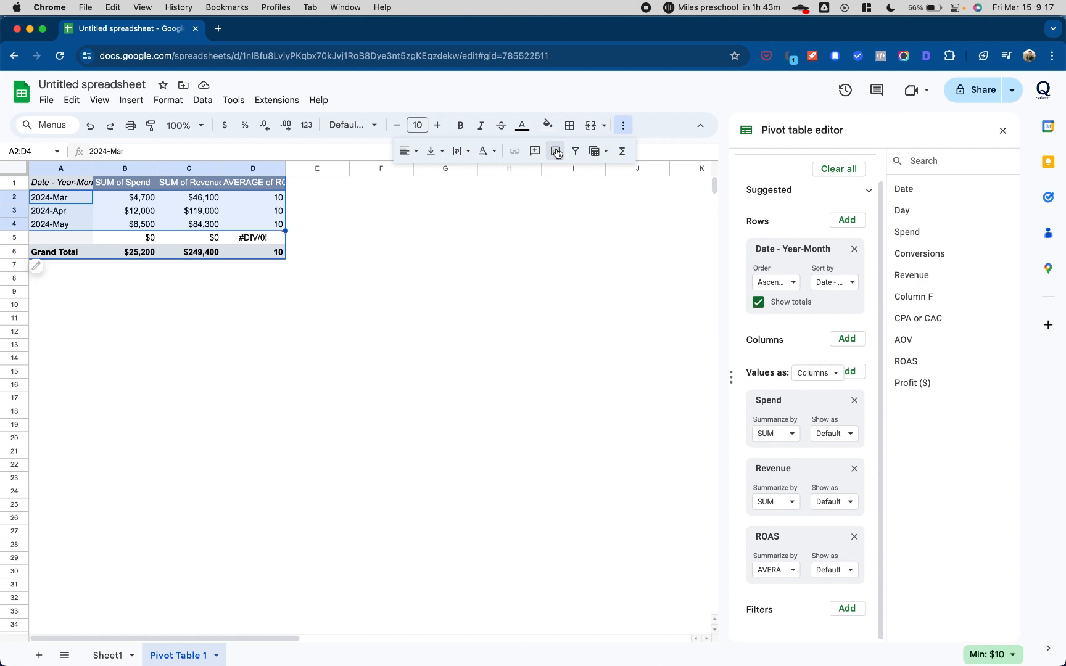
{"action": "left_click", "coordinate": [558, 153]}
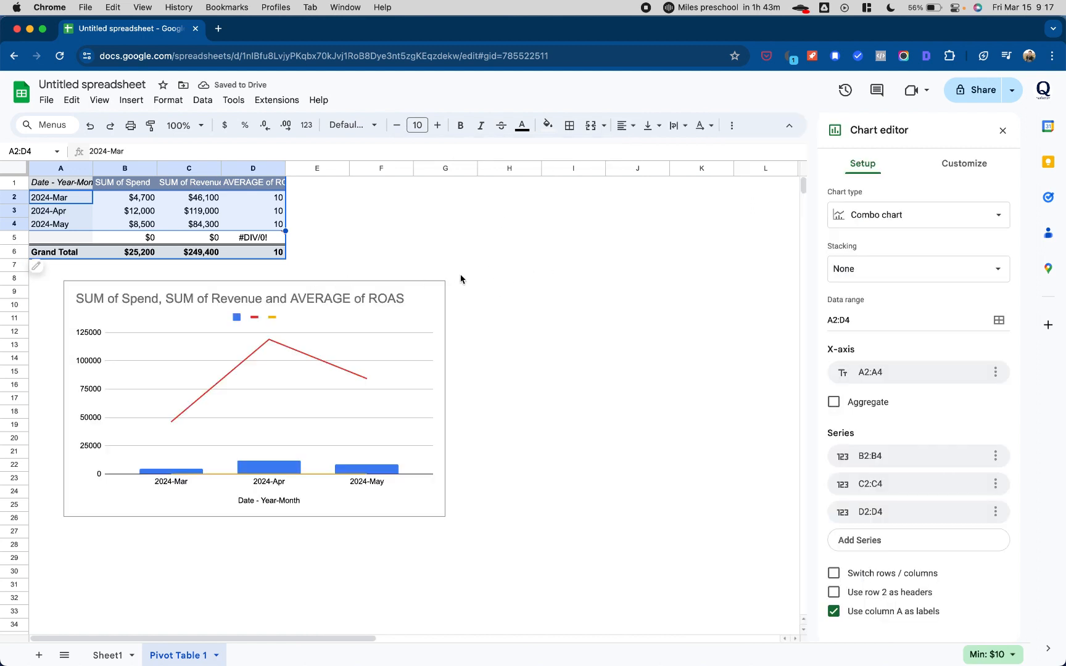
{"action": "left_click", "coordinate": [442, 304]}
{"action": "left_click_drag", "start_coordinate": [438, 314], "coordinate": [705, 252]}
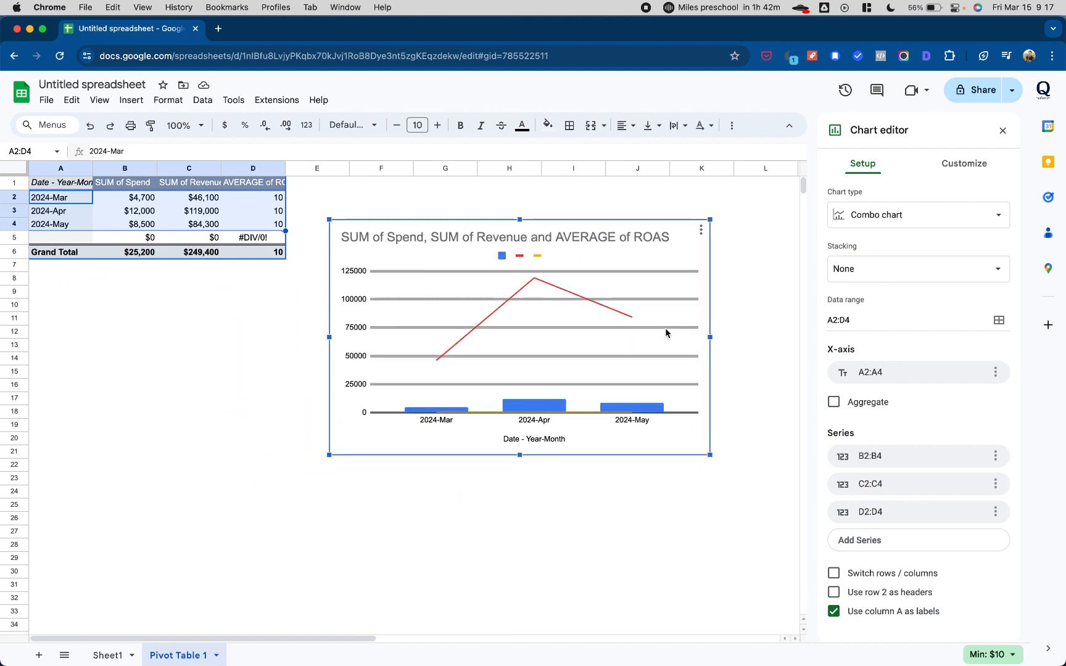
Delete the spend, revenue and ROAS chart from the pivot table sheet
{"action": "left_click", "coordinate": [701, 231]}
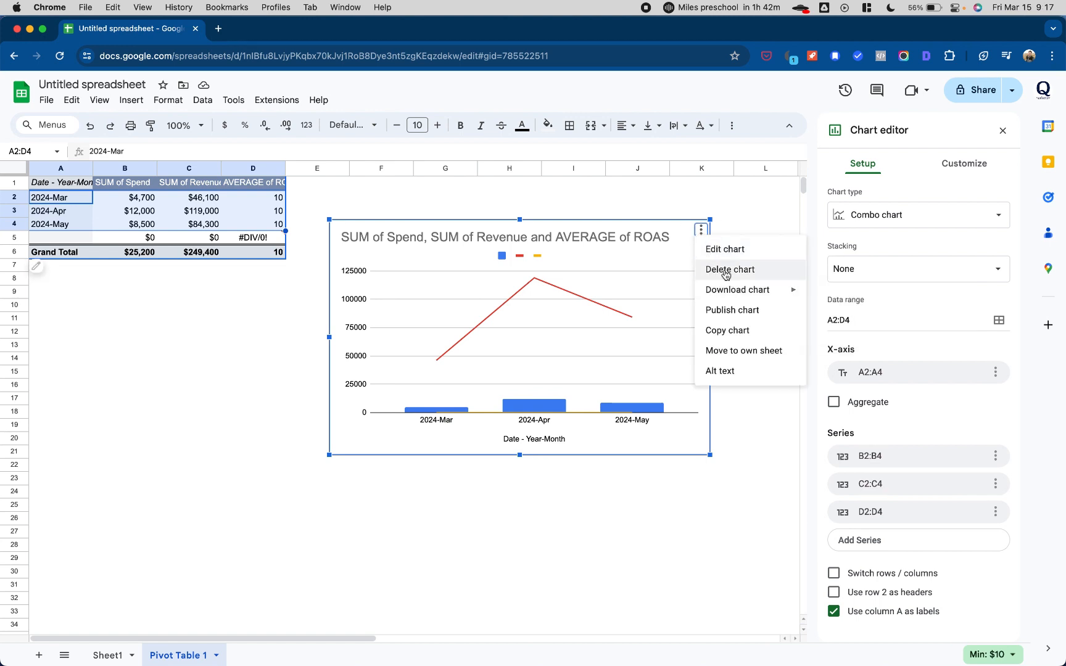
{"action": "left_click", "coordinate": [722, 270]}
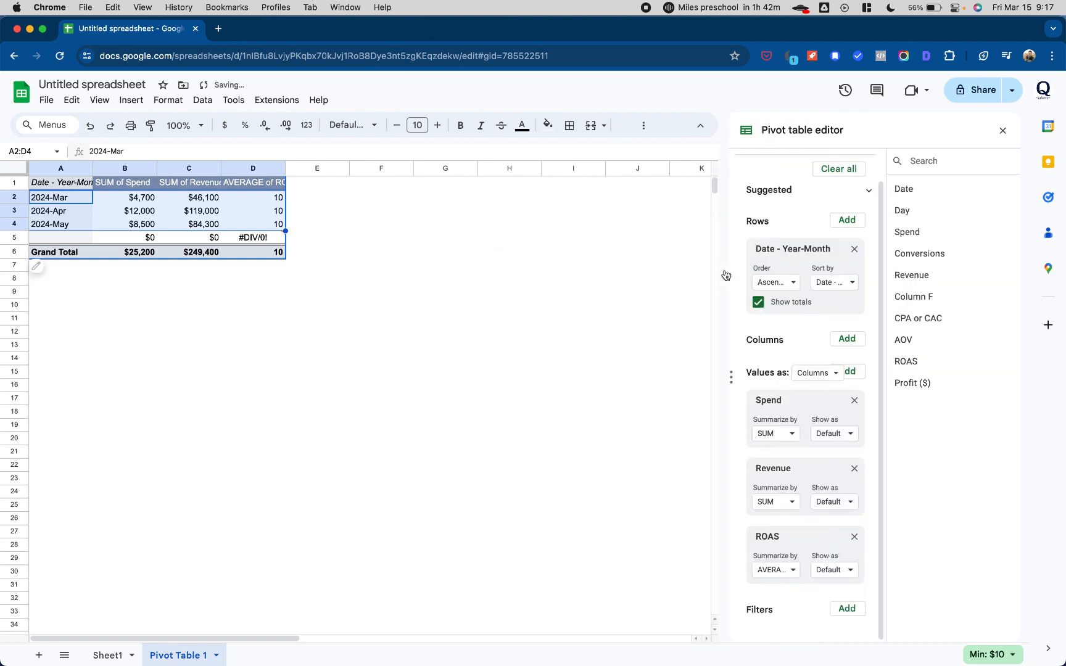
{"action": "left_click", "coordinate": [420, 242]}
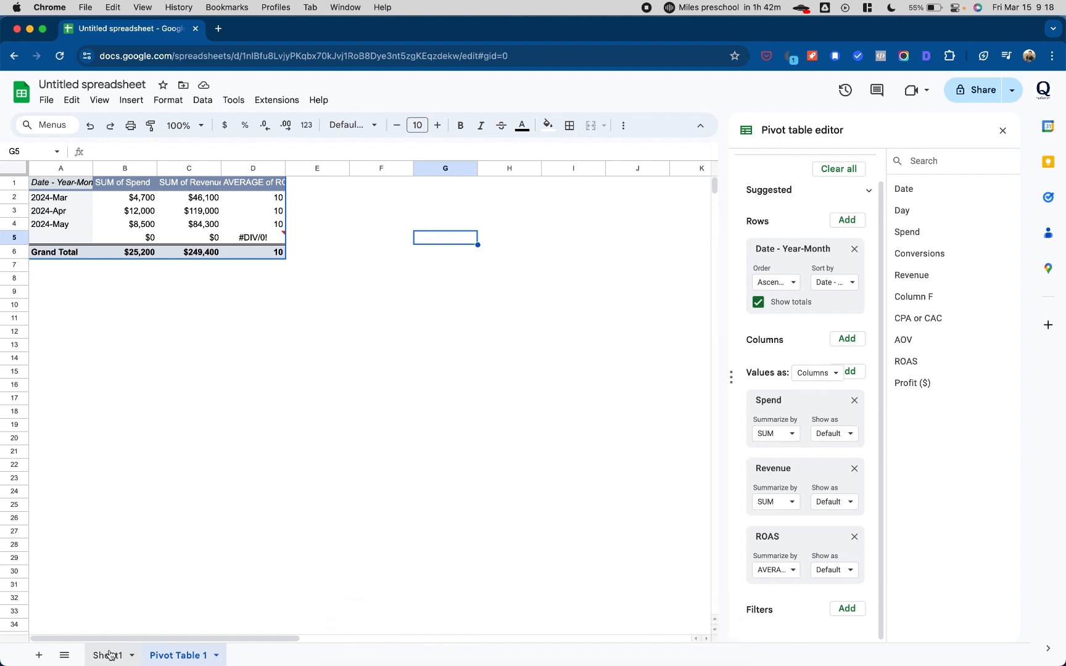
Return to Sheet1 and review the CPA or CAC values in G2:G13
{"action": "left_click", "coordinate": [110, 655]}
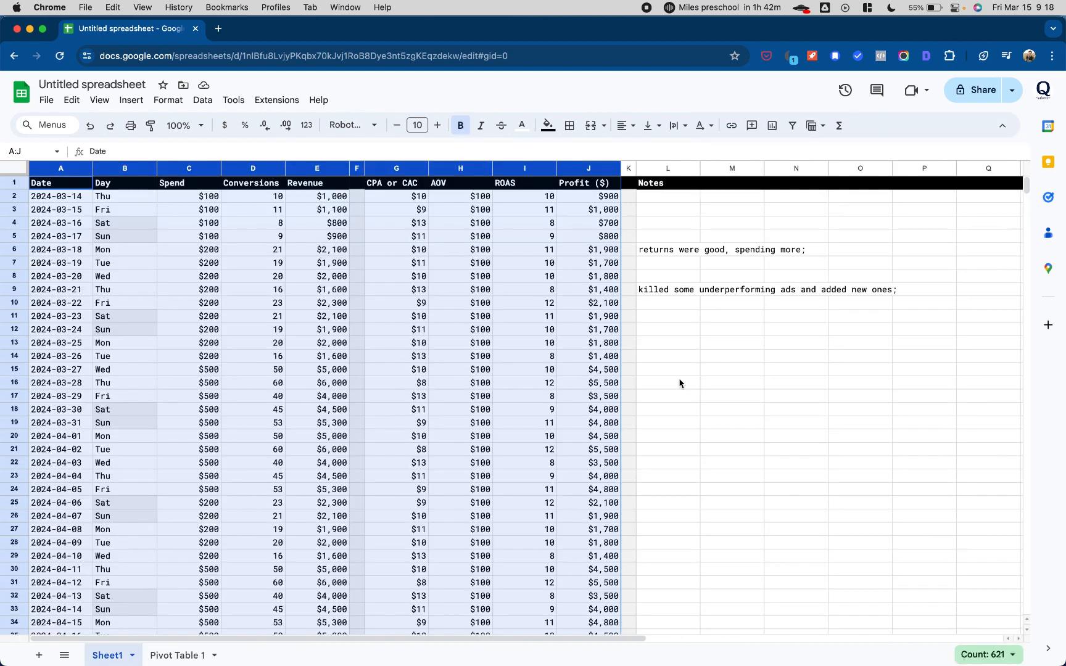
{"action": "left_click", "coordinate": [720, 389]}
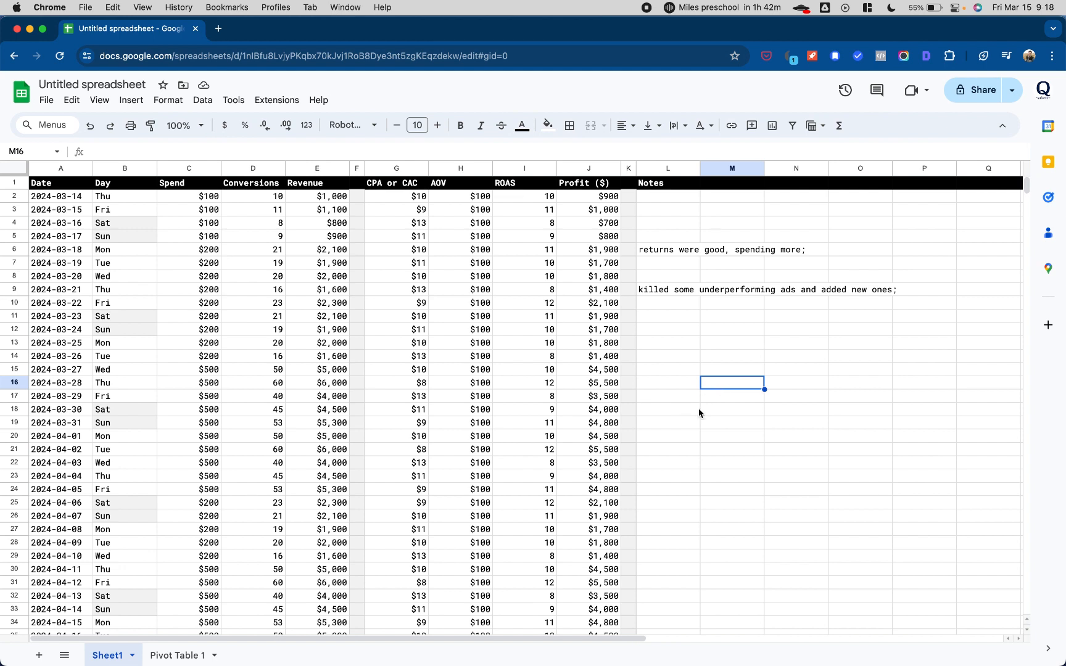
{"action": "left_click", "coordinate": [413, 263]}
{"action": "left_click", "coordinate": [726, 345]}
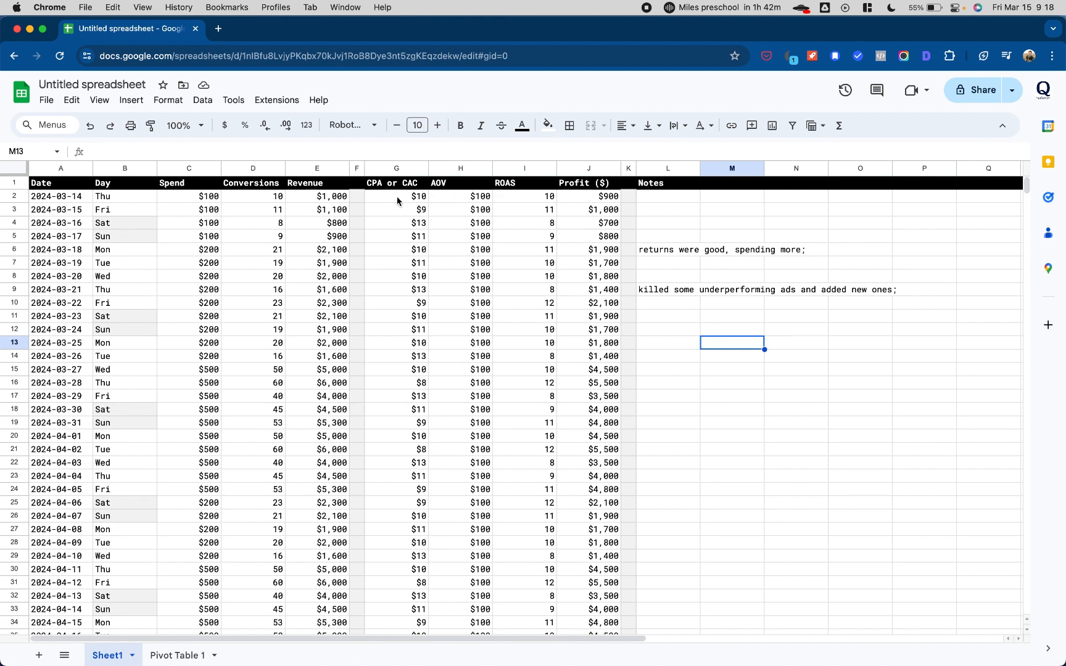
{"action": "left_click_drag", "start_coordinate": [398, 200], "coordinate": [398, 343]}
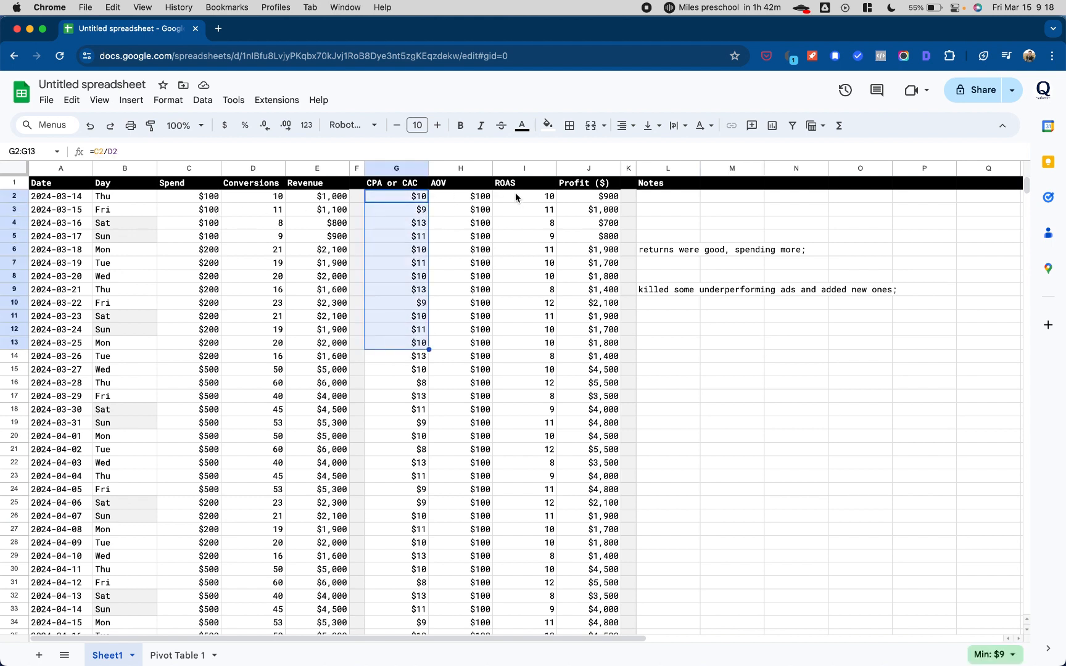
{"action": "left_click_drag", "start_coordinate": [516, 196], "coordinate": [521, 340]}
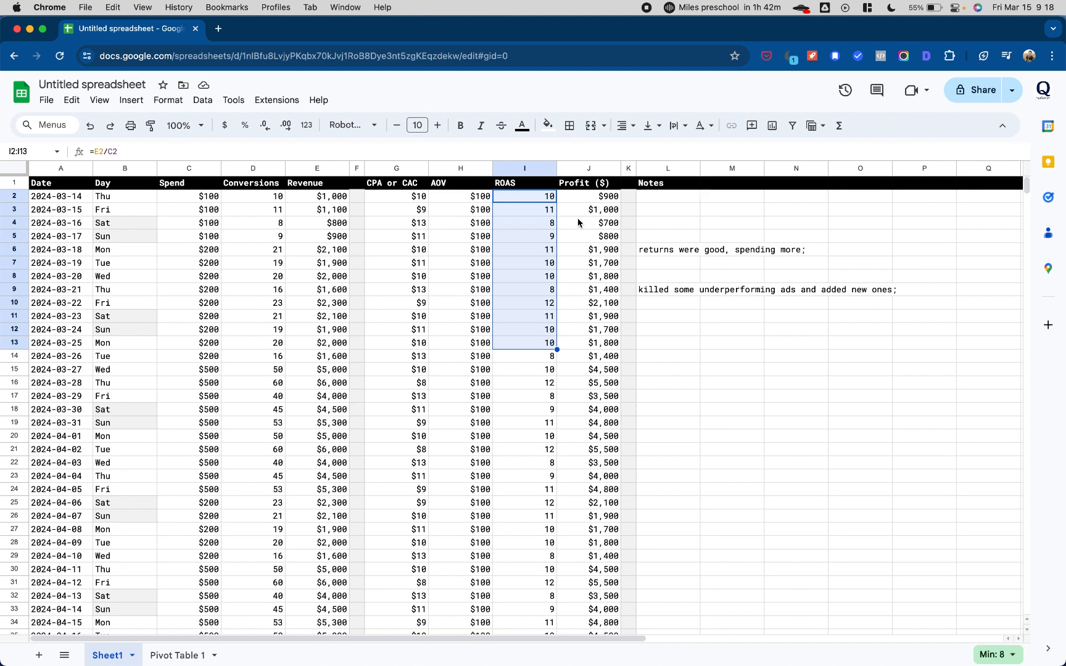
{"action": "left_click_drag", "start_coordinate": [579, 223], "coordinate": [577, 343]}
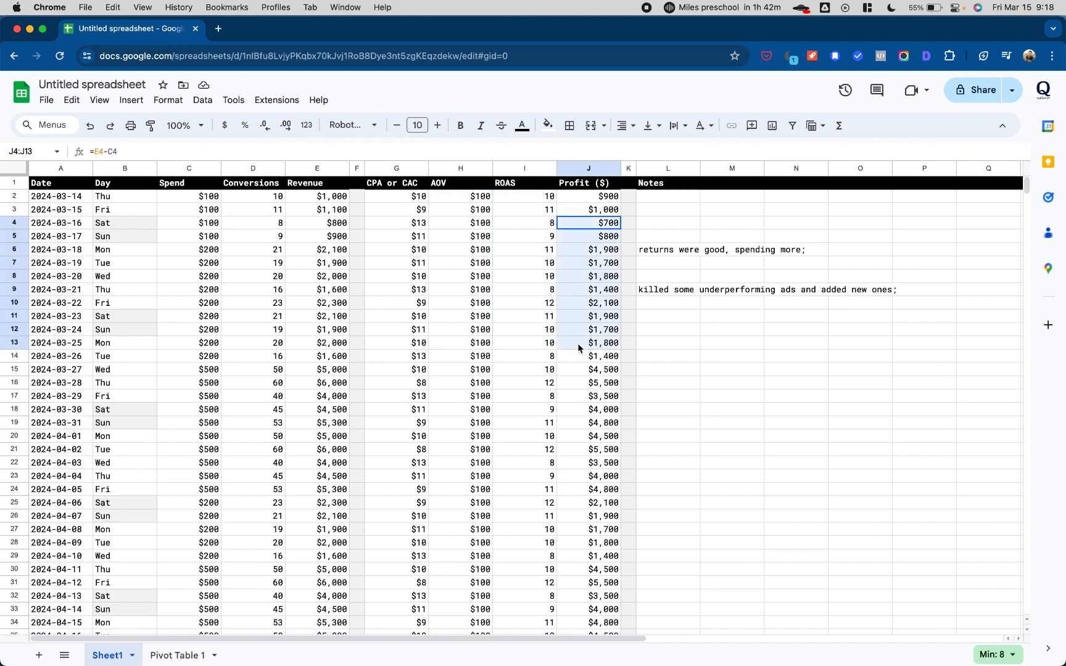
{"action": "left_click", "coordinate": [654, 358]}
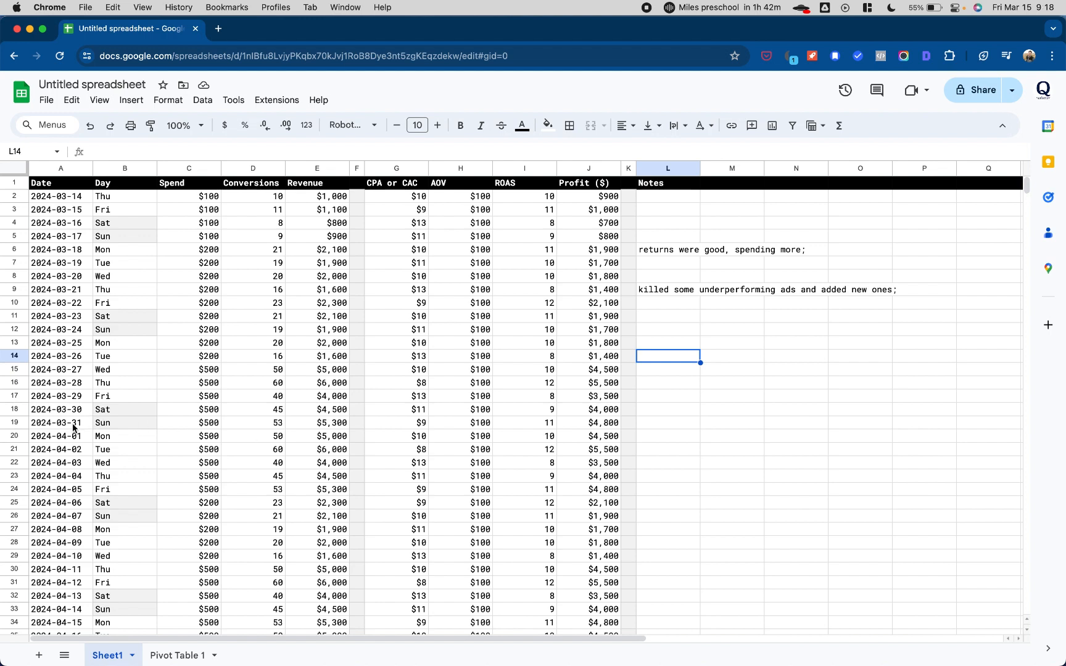
Insert five blank rows above the 2024-04-01 row and label the first one "March 2024" in A20
{"action": "left_click_drag", "start_coordinate": [17, 436], "coordinate": [17, 489]}
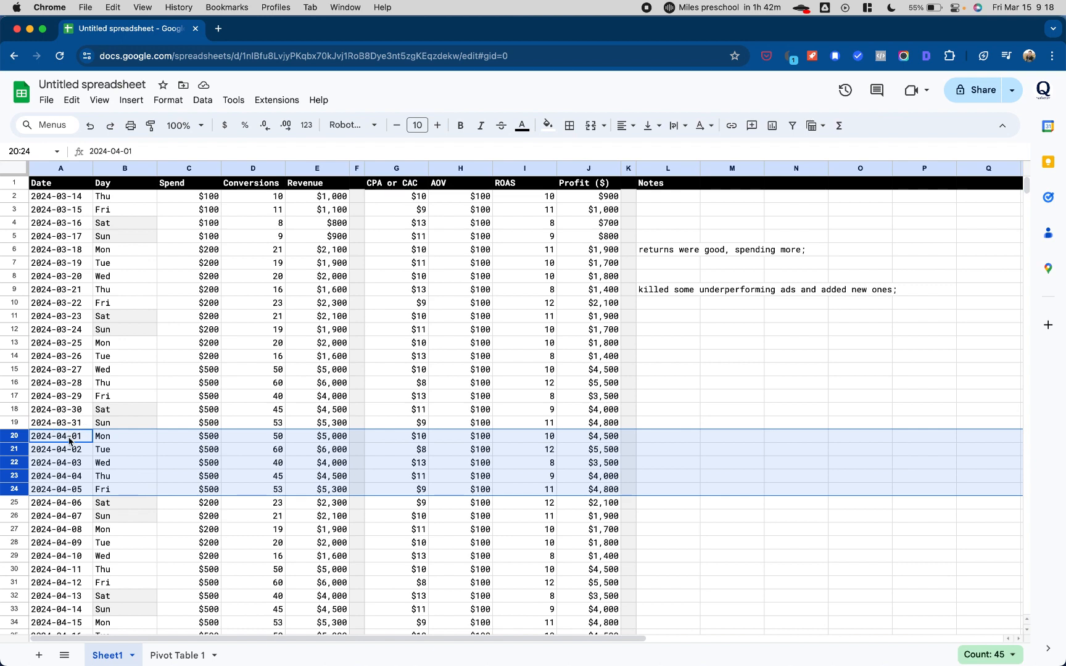
{"action": "right_click", "coordinate": [17, 441]}
{"action": "left_click", "coordinate": [69, 215]}
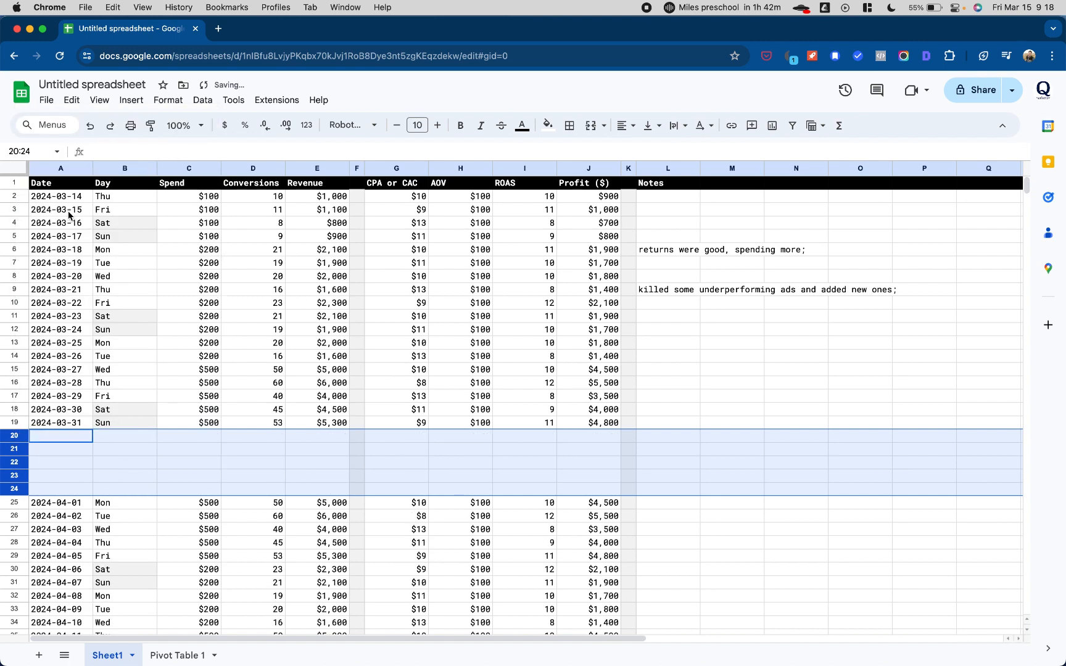
{"action": "left_click", "coordinate": [74, 440]}
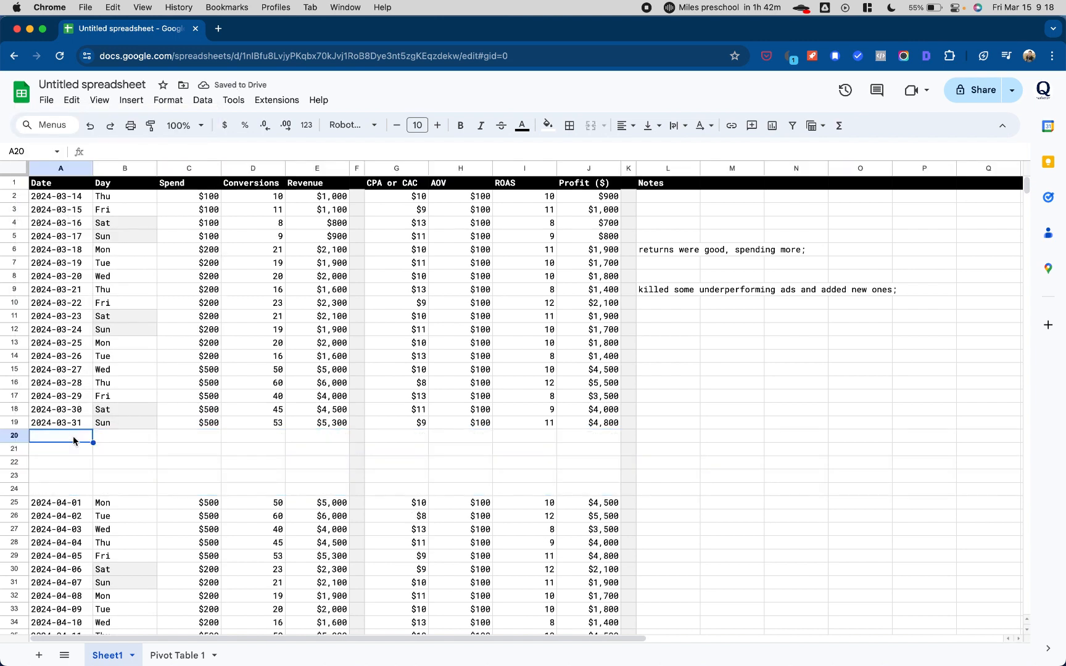
{"action": "type", "text": "March 2024"}
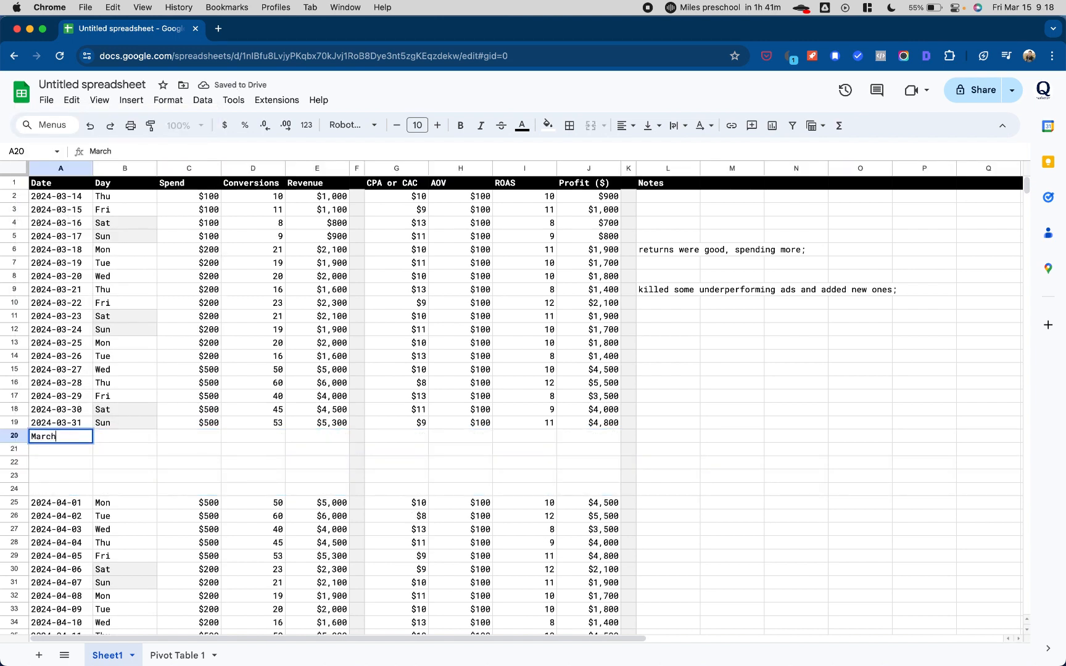
Total the March spend in C20 with =SUM(C2:C19) and fill the formula across to Conversions and Revenue
{"action": "left_click", "coordinate": [114, 441]}
{"action": "key", "text": "Tab"}
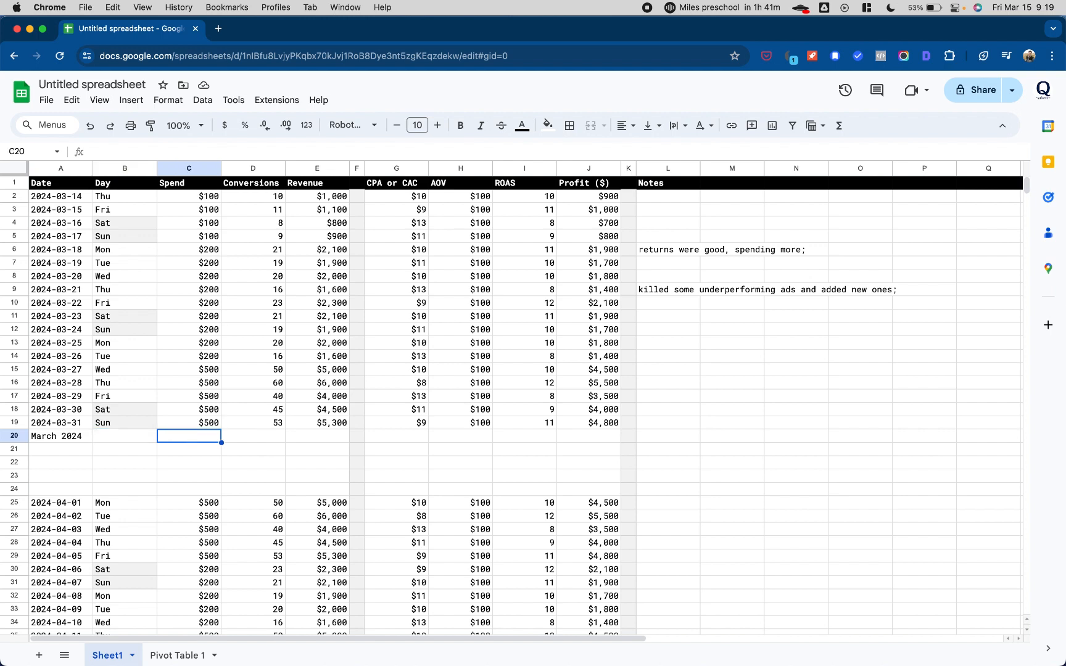
{"action": "type", "text": "=SUM(C2:C19)"}
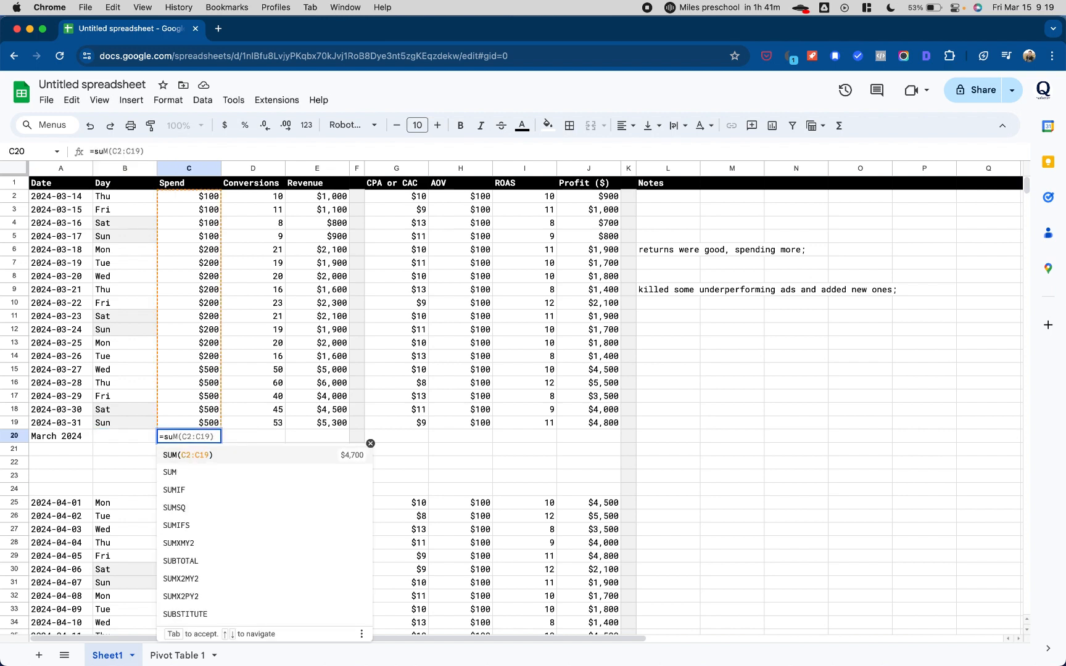
{"action": "key", "text": "Tab"}
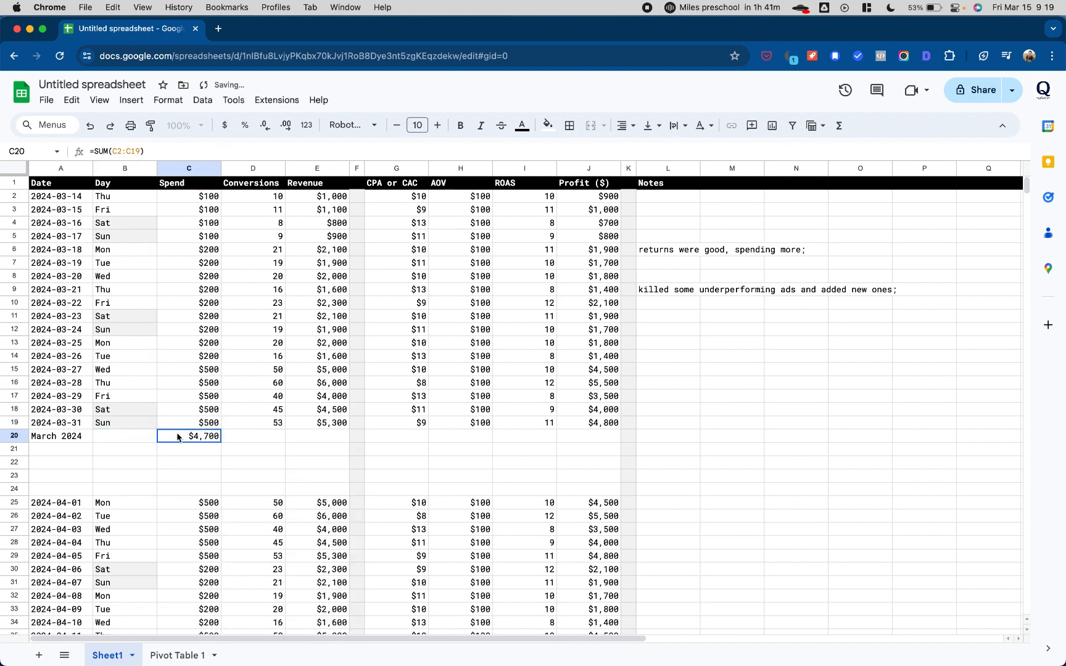
{"action": "left_click_drag", "start_coordinate": [220, 442], "coordinate": [304, 444]}
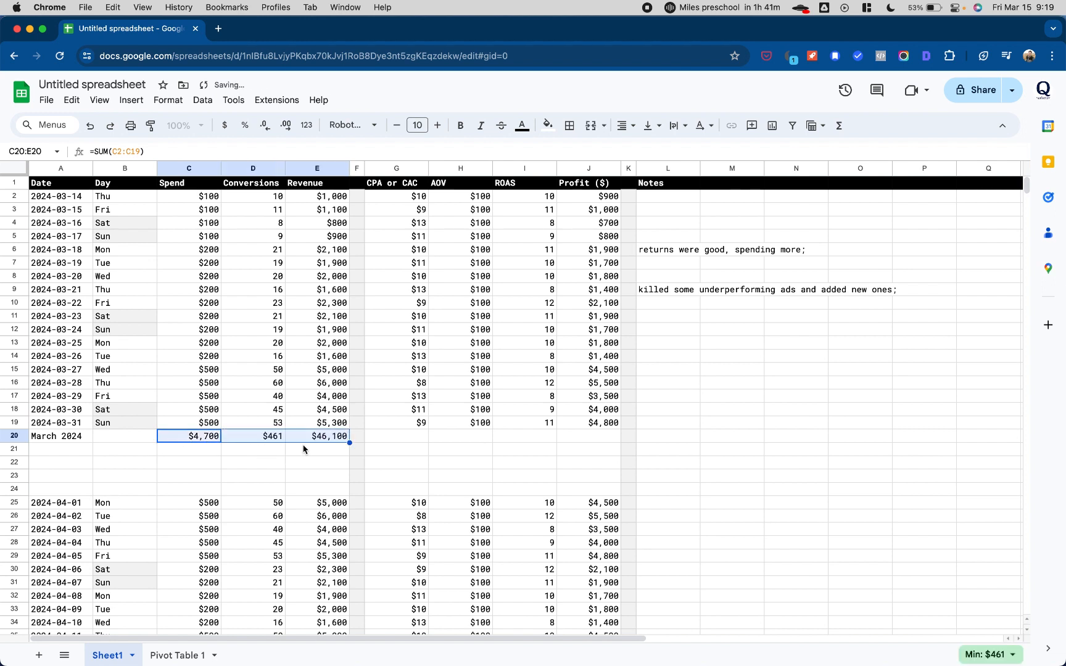
Copy the plain number format of D19 onto the March conversions total in D20
{"action": "left_click", "coordinate": [260, 422]}
{"action": "left_click", "coordinate": [148, 127]}
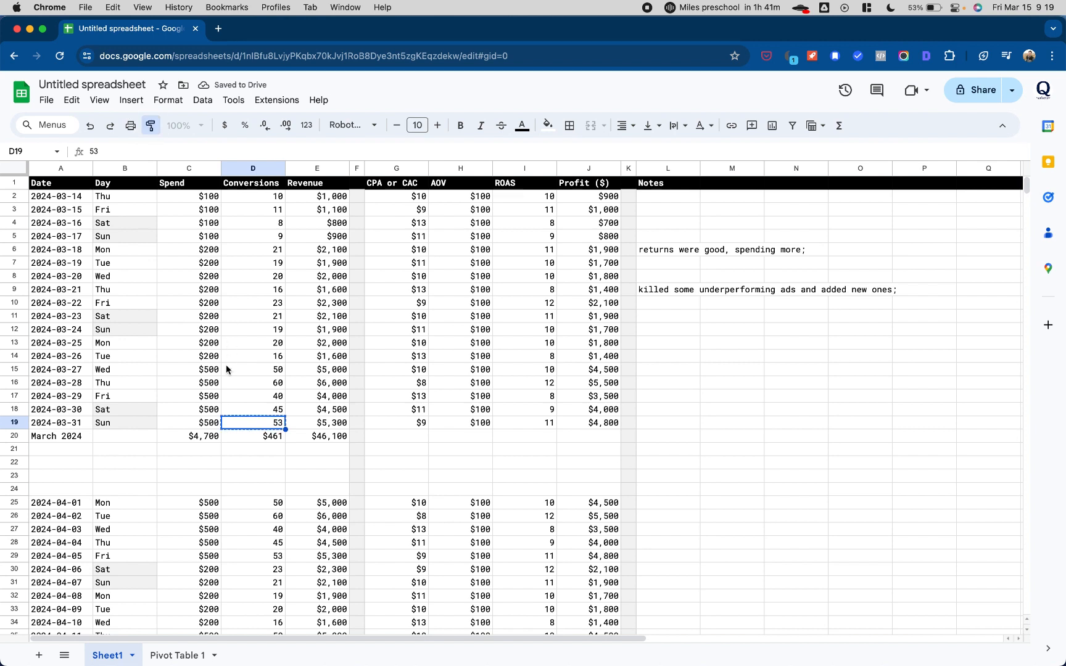
{"action": "left_click", "coordinate": [235, 440]}
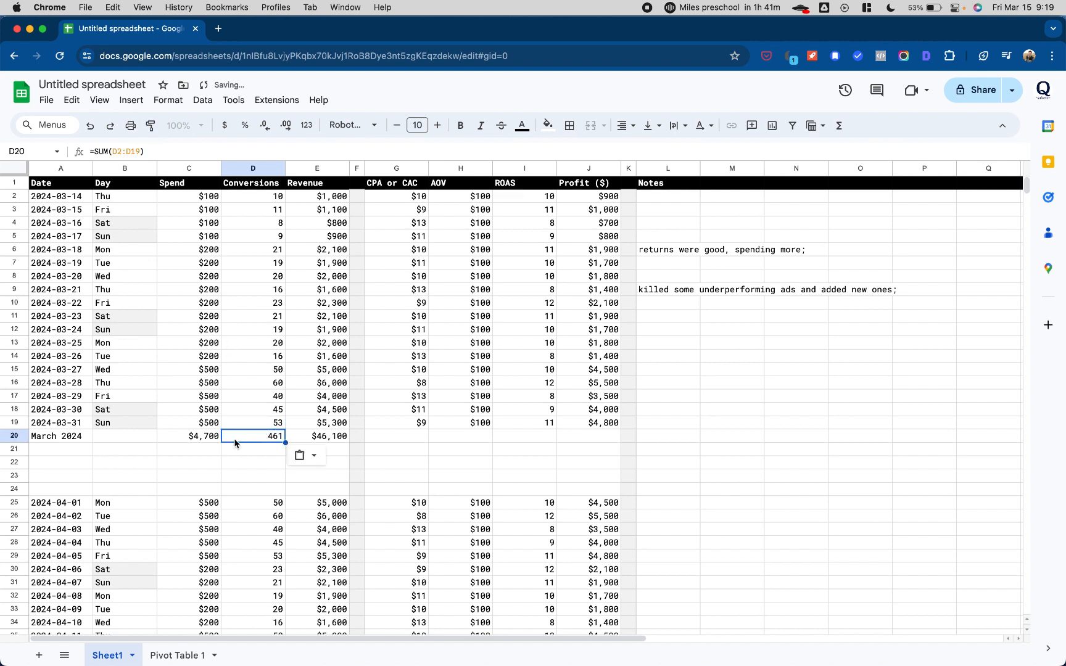
{"action": "left_click", "coordinate": [381, 438]}
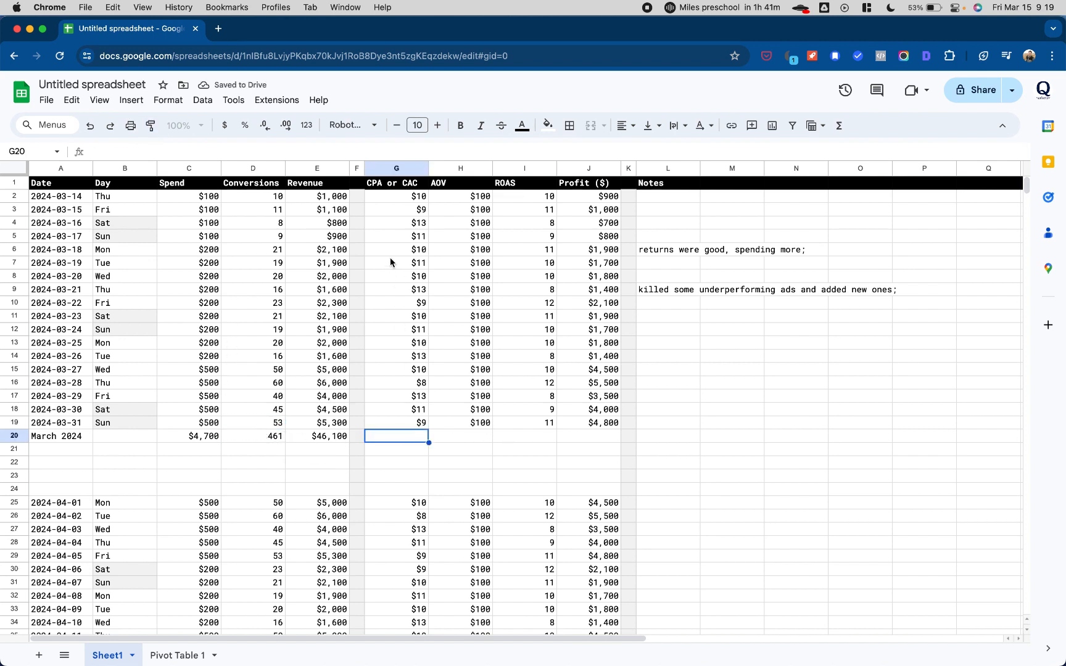
{"action": "left_click_drag", "start_coordinate": [395, 196], "coordinate": [395, 427]}
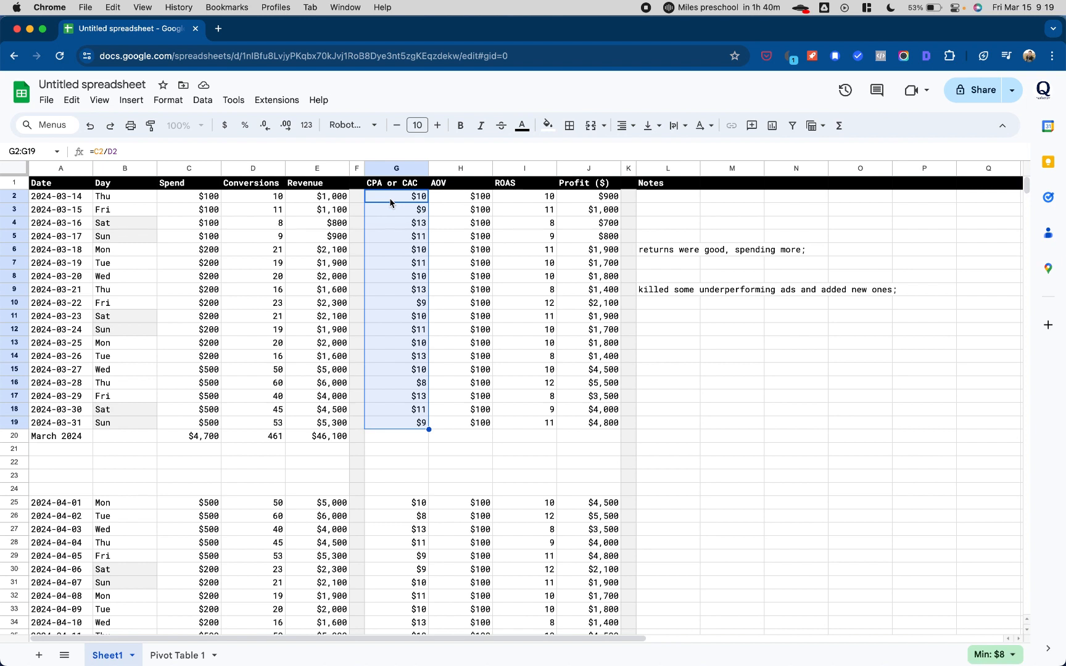
{"action": "left_click", "coordinate": [403, 440]}
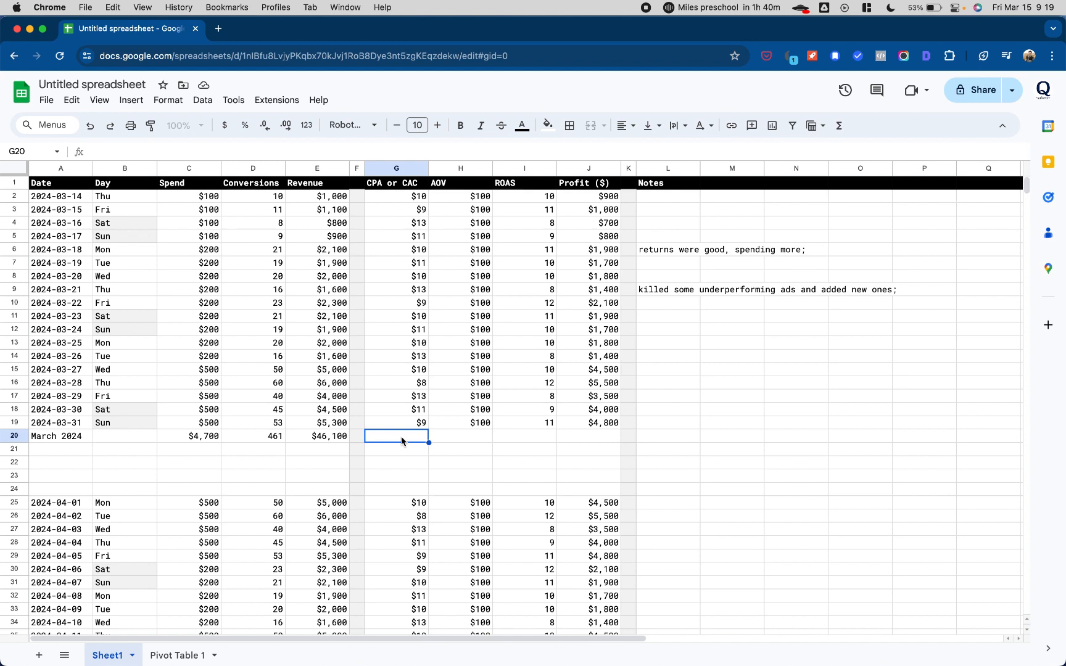
{"action": "type", "text": "="}
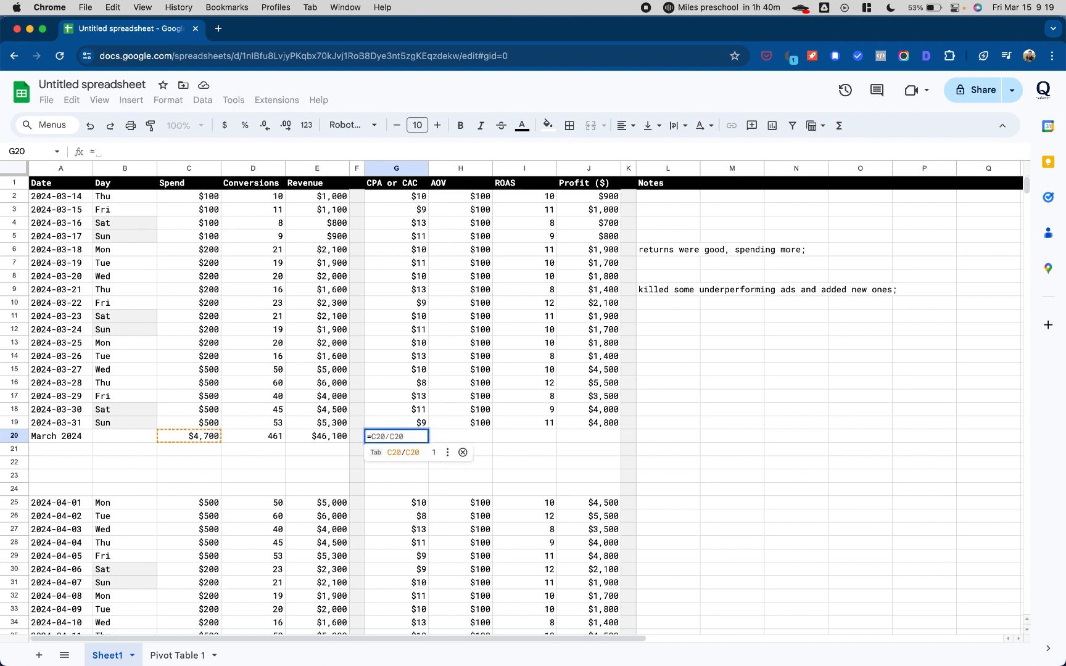
{"action": "key", "text": "Escape"}
{"action": "key", "text": "Escape"}
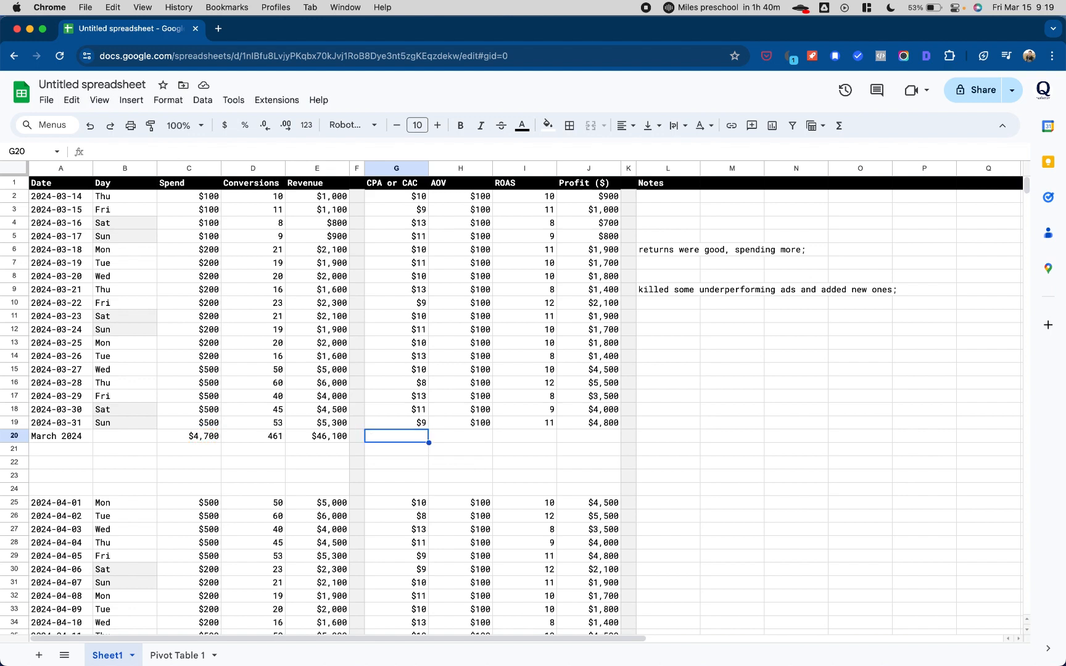
Extend the CPA, AOV, ROAS and Profit formulas from G19:J19 down into the March 2024 row
{"action": "key", "text": "Up"}
{"action": "key", "text": "shift+Right"}
{"action": "key", "text": "shift+Right"}
{"action": "key", "text": "shift+Right"}
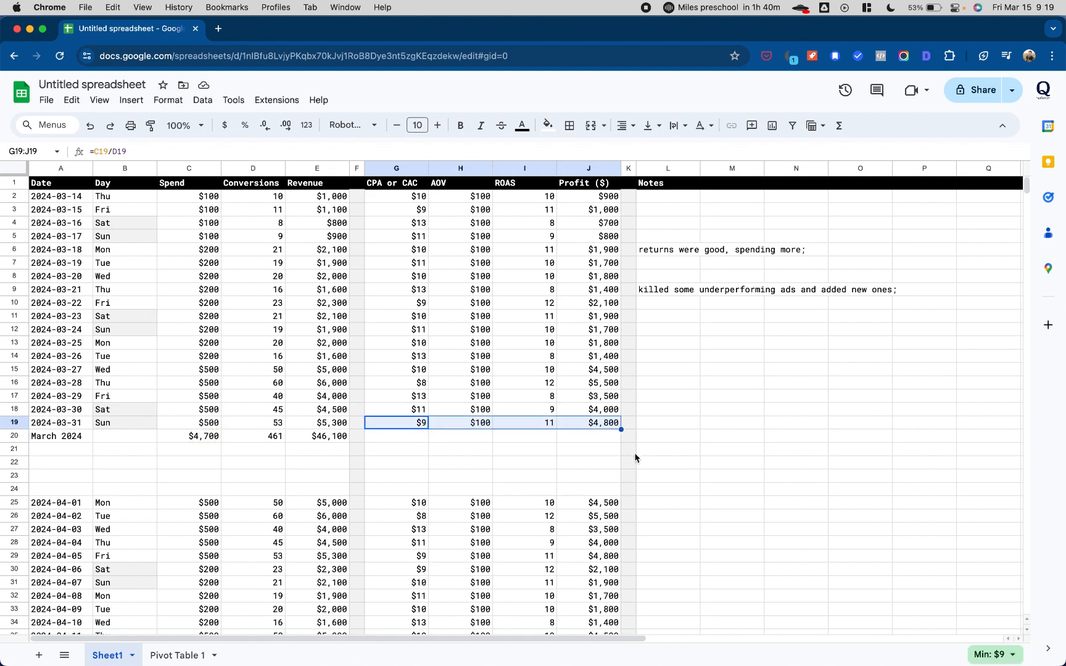
{"action": "left_click_drag", "start_coordinate": [622, 430], "coordinate": [622, 437]}
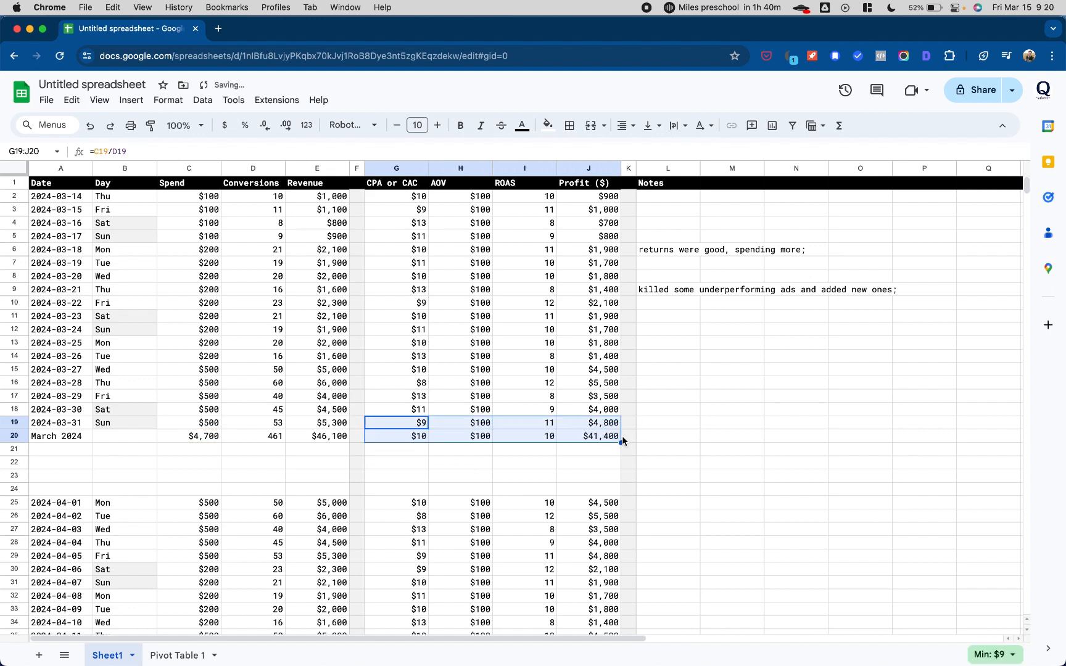
{"action": "left_click", "coordinate": [564, 440]}
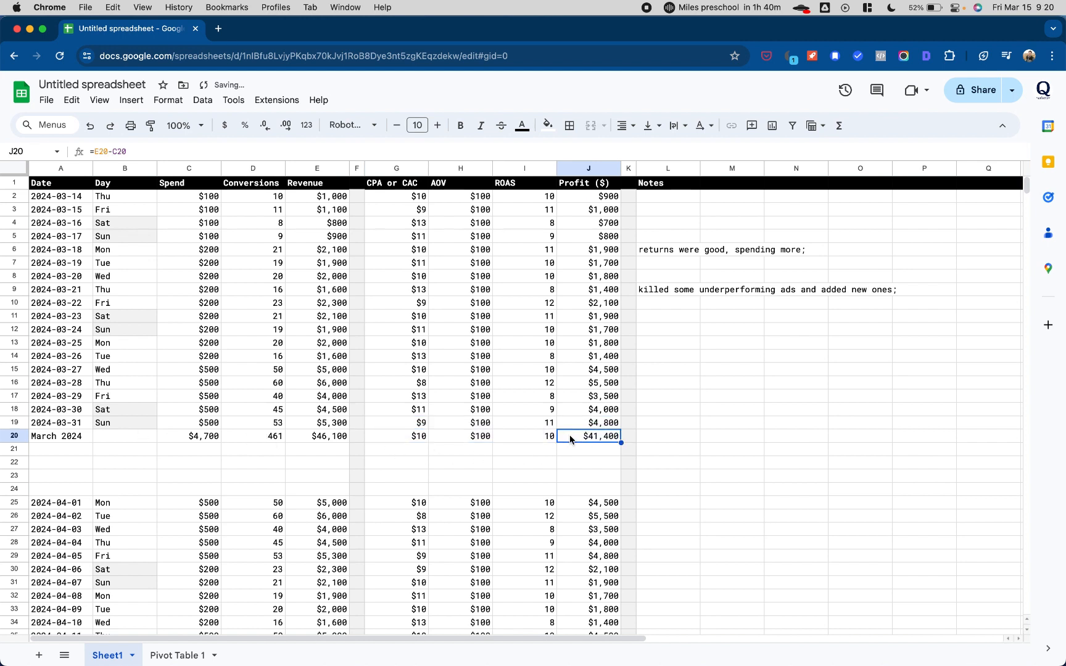
{"action": "left_click_drag", "start_coordinate": [169, 437], "coordinate": [308, 440]}
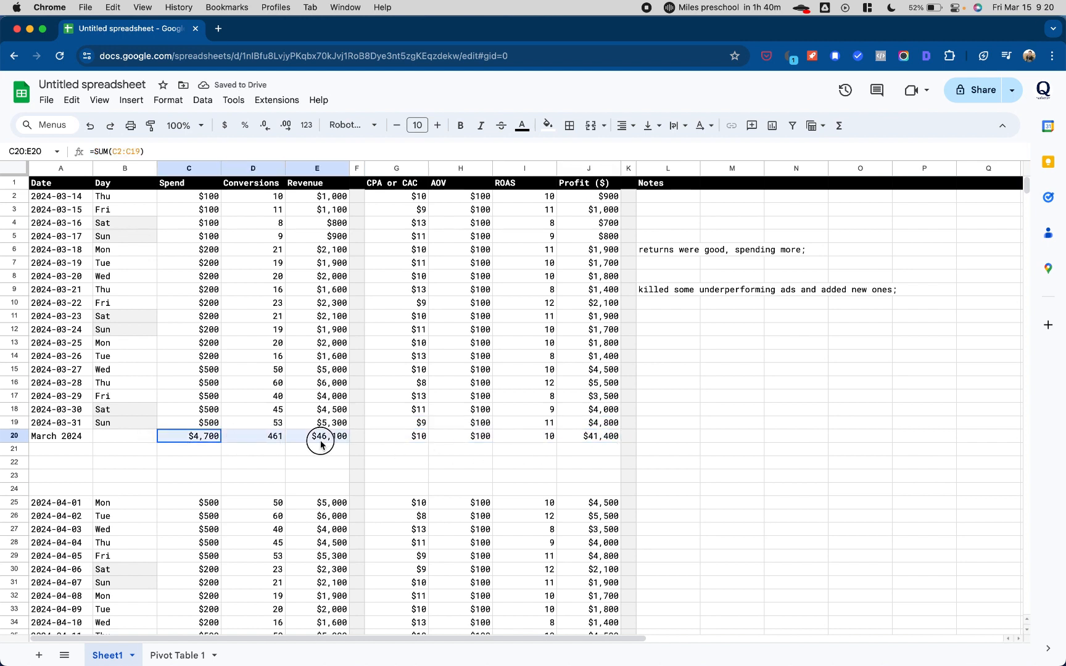
Give the March 2024 summary row A20:J20 a thicker top border and make its text bold
{"action": "left_click", "coordinate": [15, 436]}
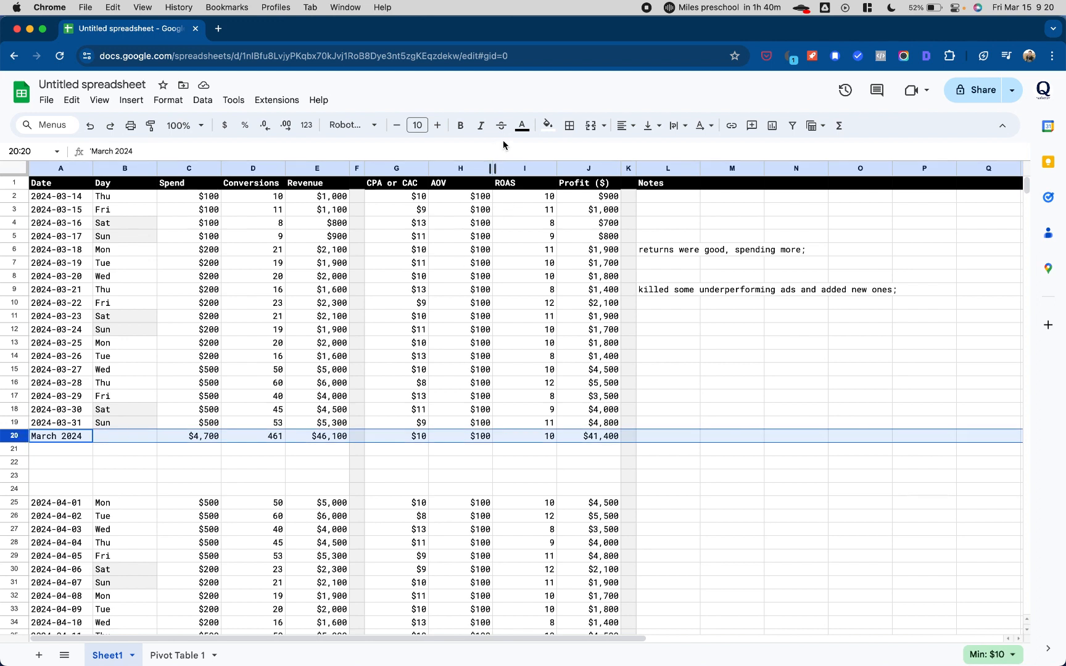
{"action": "left_click", "coordinate": [78, 437]}
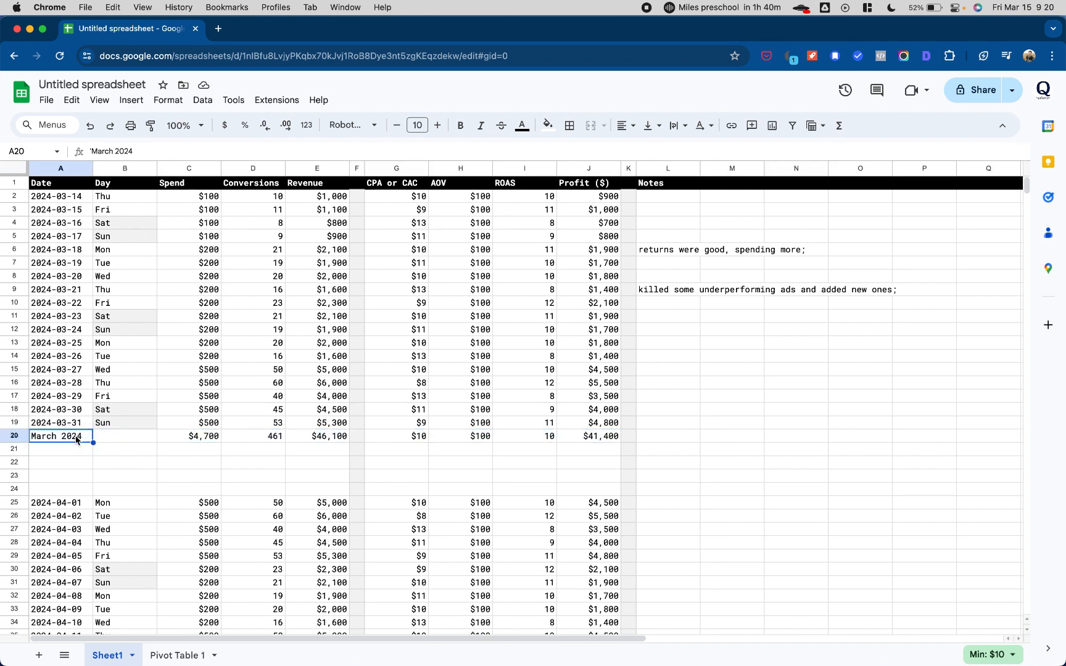
{"action": "left_click_drag", "start_coordinate": [91, 439], "coordinate": [562, 436]}
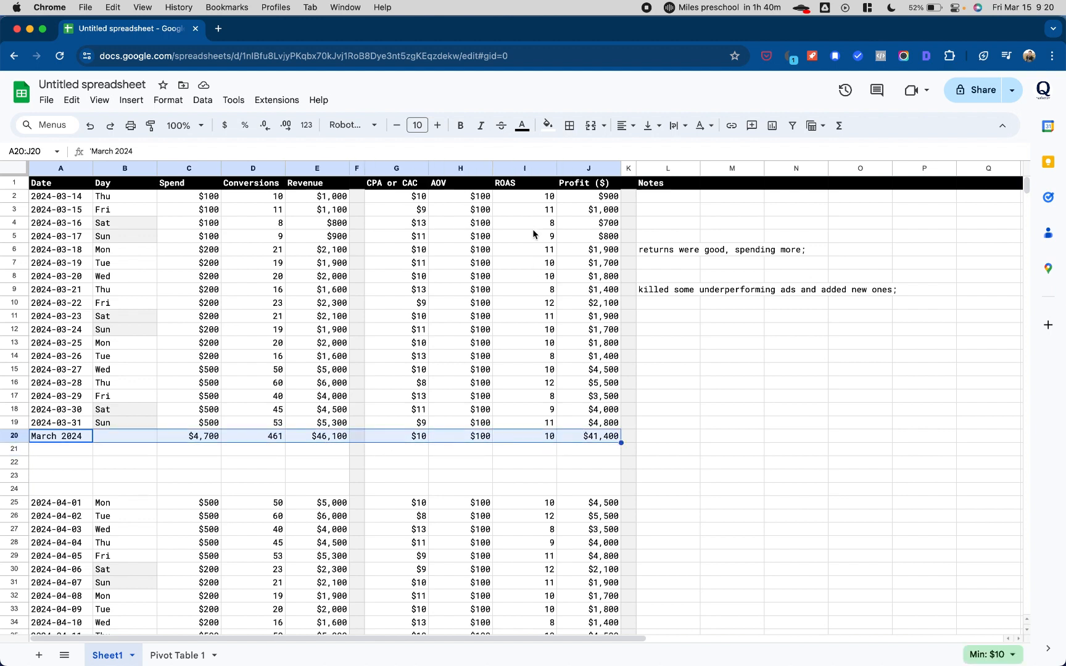
{"action": "left_click", "coordinate": [570, 126]}
{"action": "left_click", "coordinate": [598, 174]}
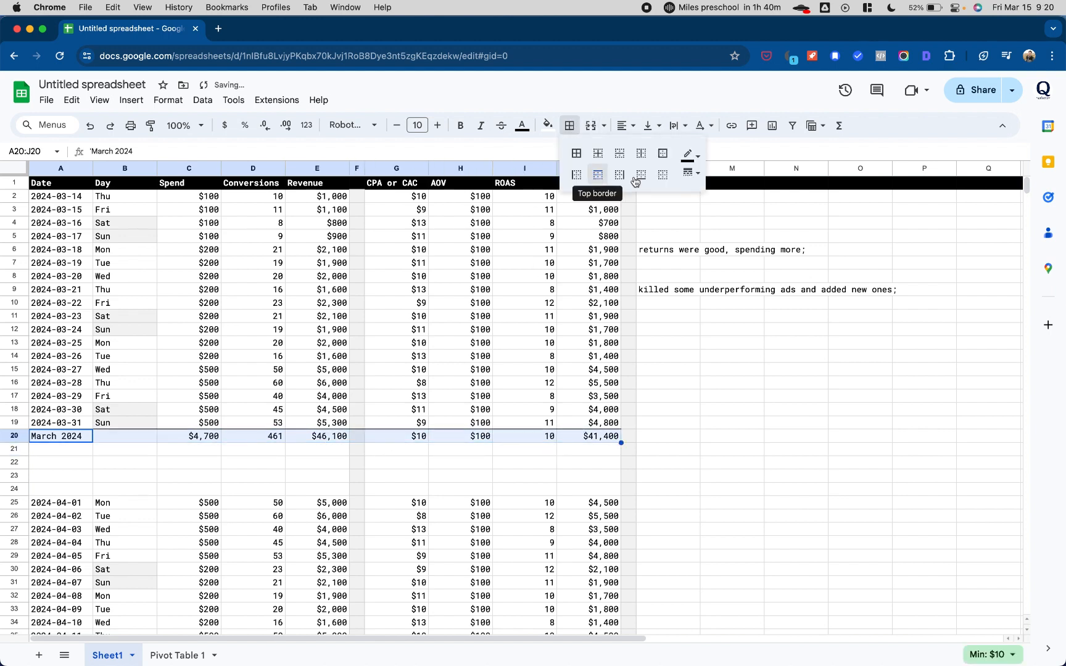
{"action": "left_click", "coordinate": [685, 179]}
{"action": "left_click", "coordinate": [710, 212]}
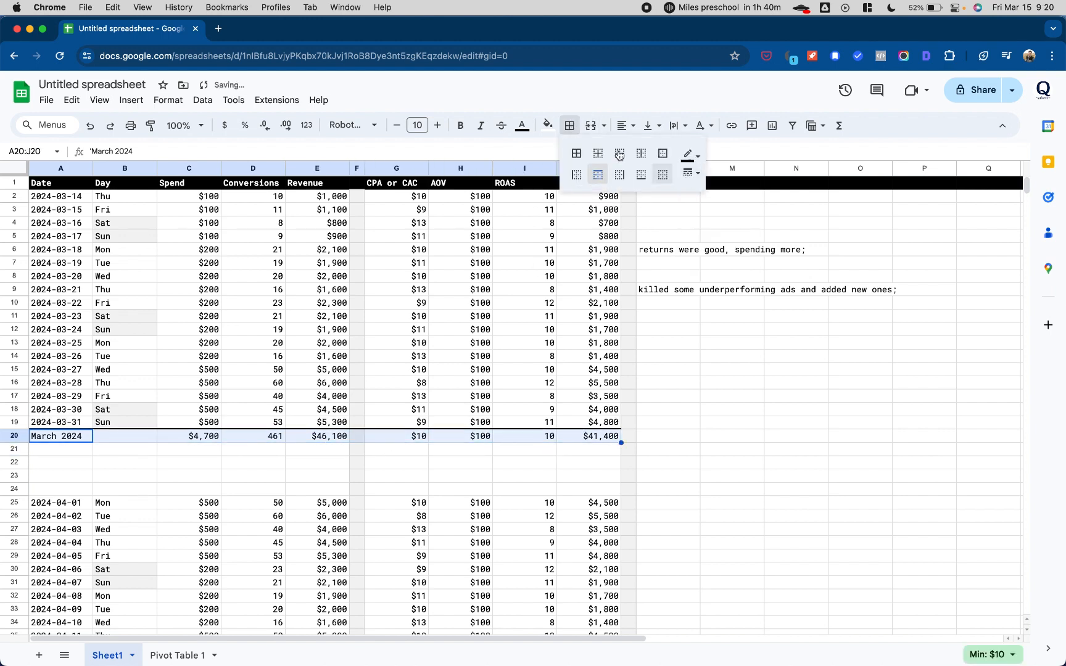
{"action": "left_click", "coordinate": [461, 126]}
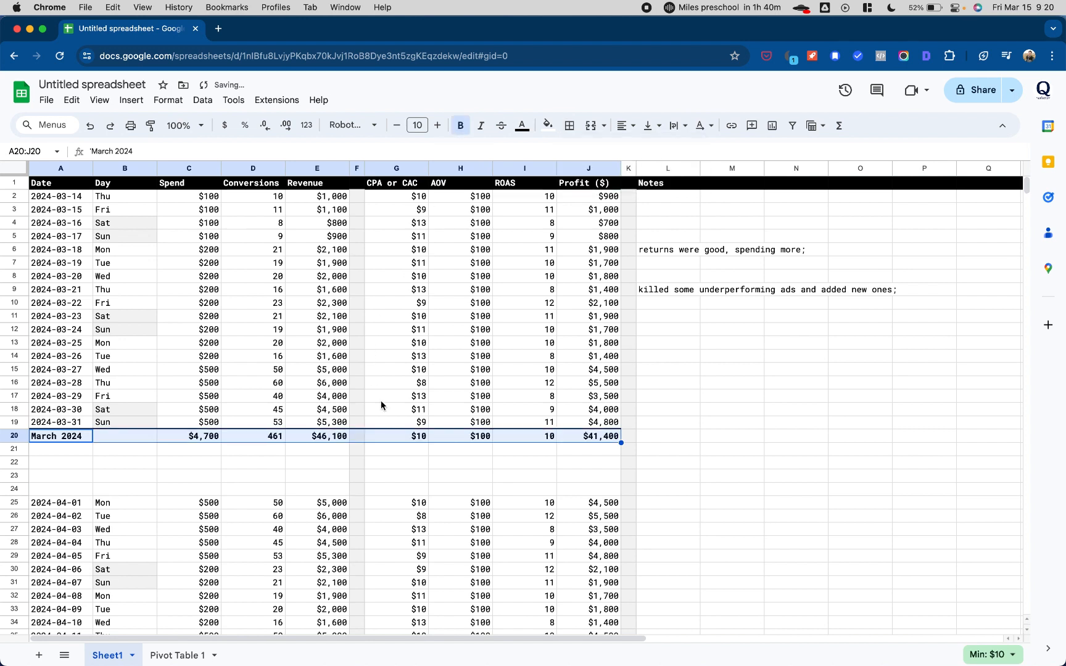
{"action": "left_click", "coordinate": [446, 477]}
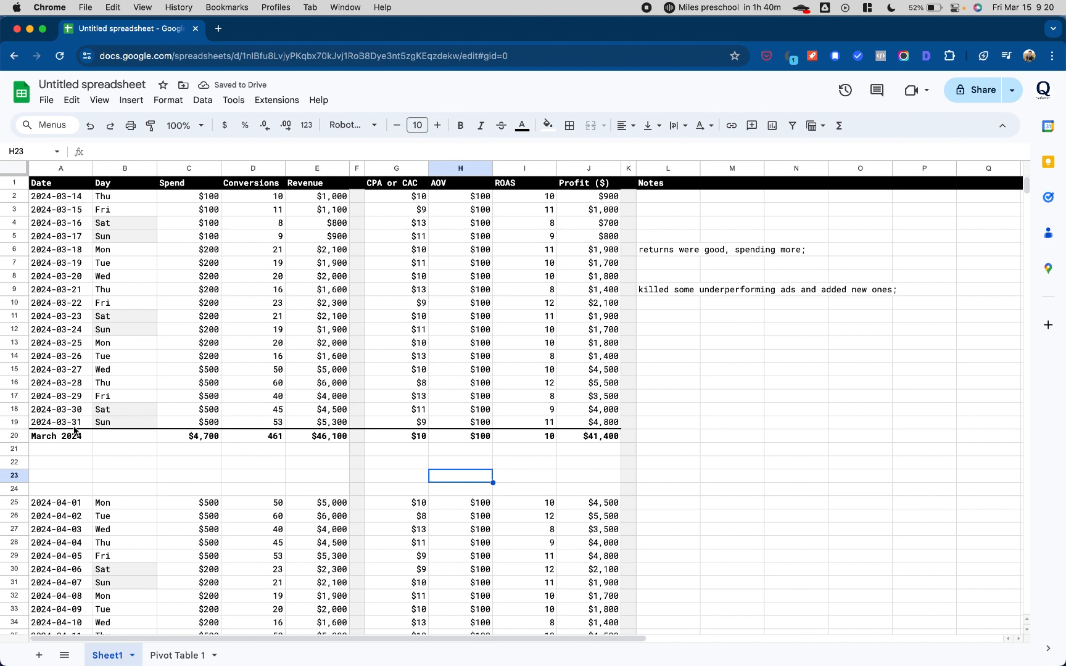
{"action": "left_click", "coordinate": [175, 438]}
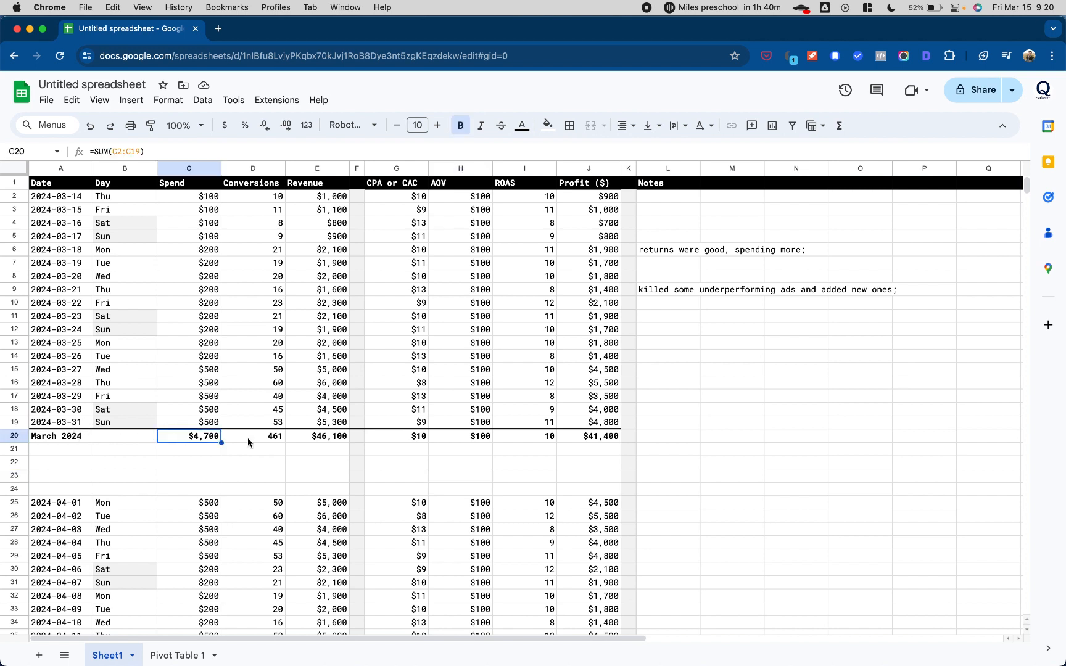
{"action": "left_click", "coordinate": [303, 440]}
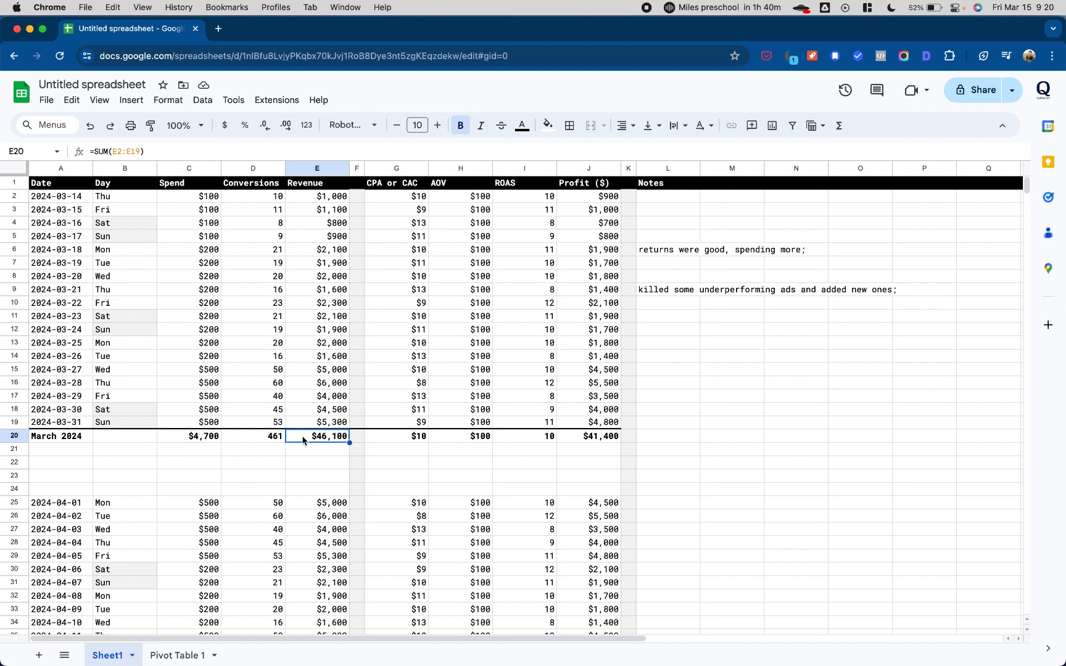
{"action": "left_click", "coordinate": [269, 439]}
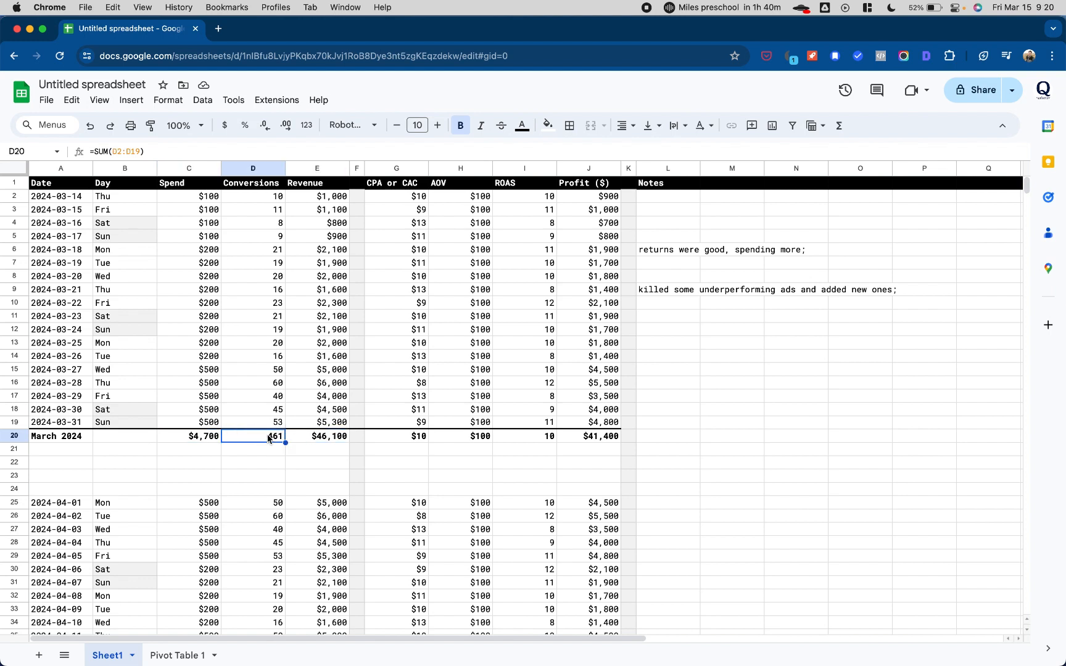
Show the March CPA in G20 with two decimals, and return it to whole dollars
{"action": "left_click", "coordinate": [392, 440]}
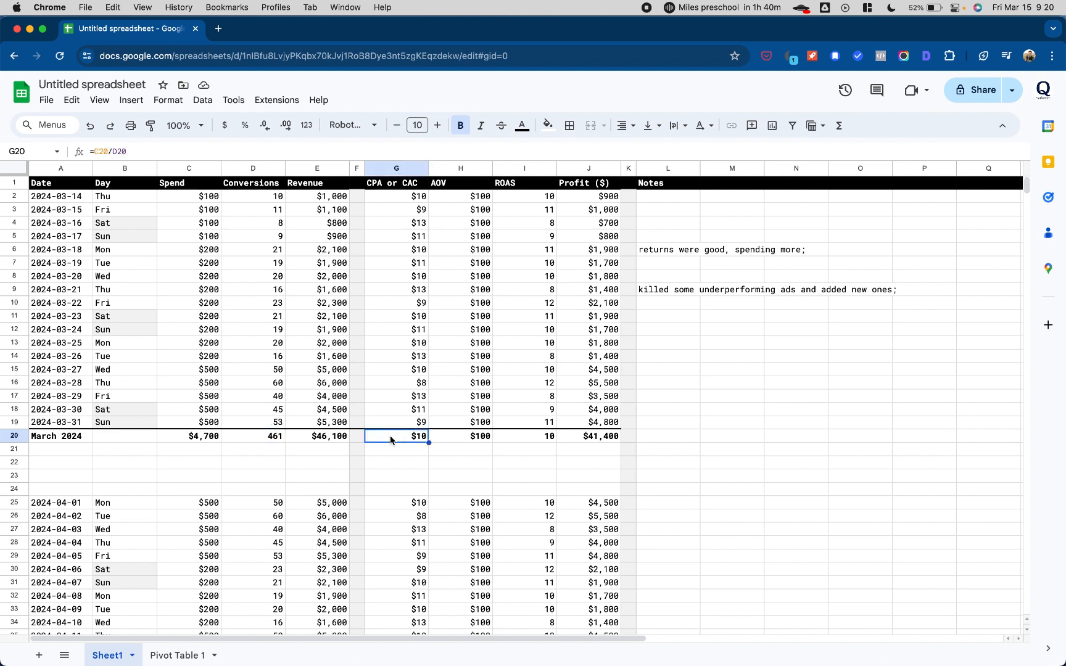
{"action": "left_click", "coordinate": [286, 126]}
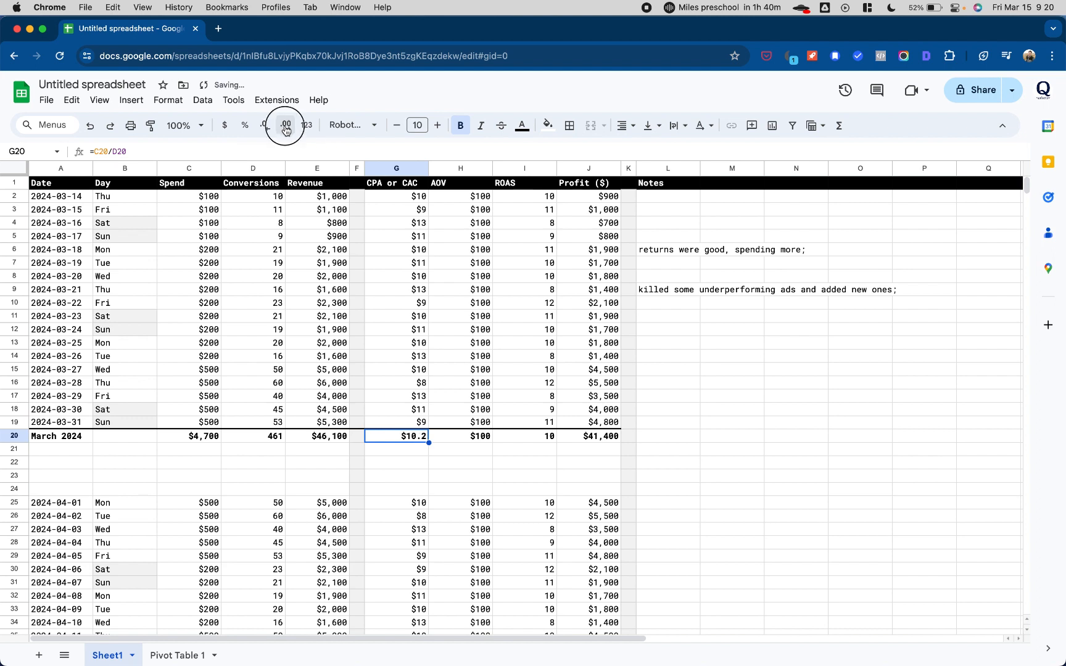
{"action": "left_click", "coordinate": [286, 127]}
{"action": "left_click", "coordinate": [267, 126]}
{"action": "left_click", "coordinate": [267, 127]}
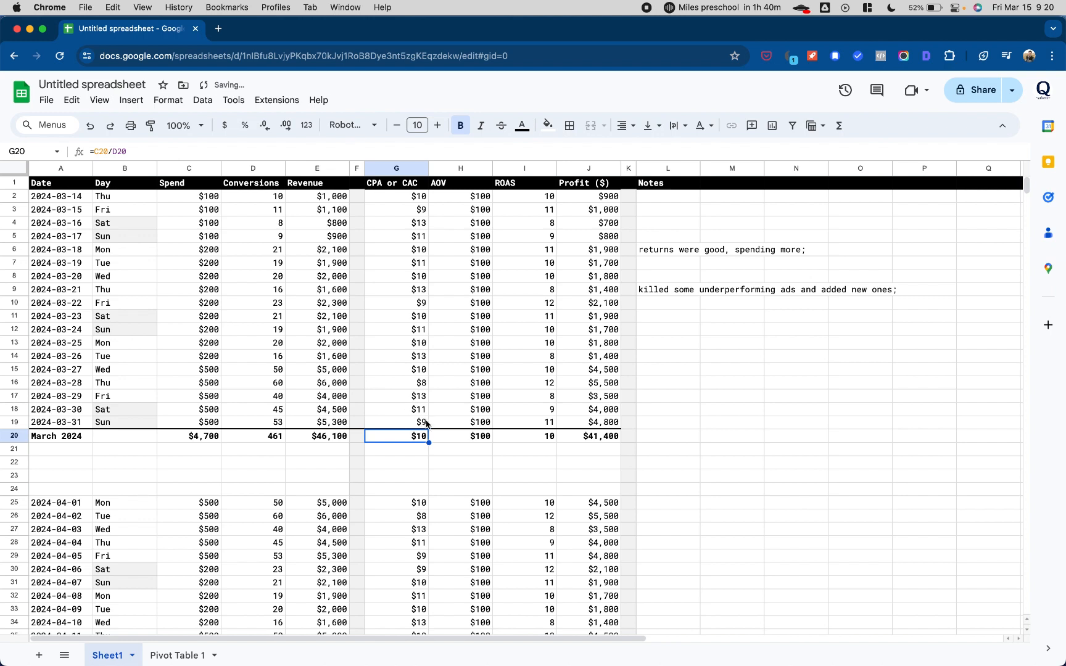
Review the AOV, ROAS, Spend, Revenue and Profit formulas in the March 2024 row and the daily formulas in J8 and I10
{"action": "left_click", "coordinate": [445, 440]}
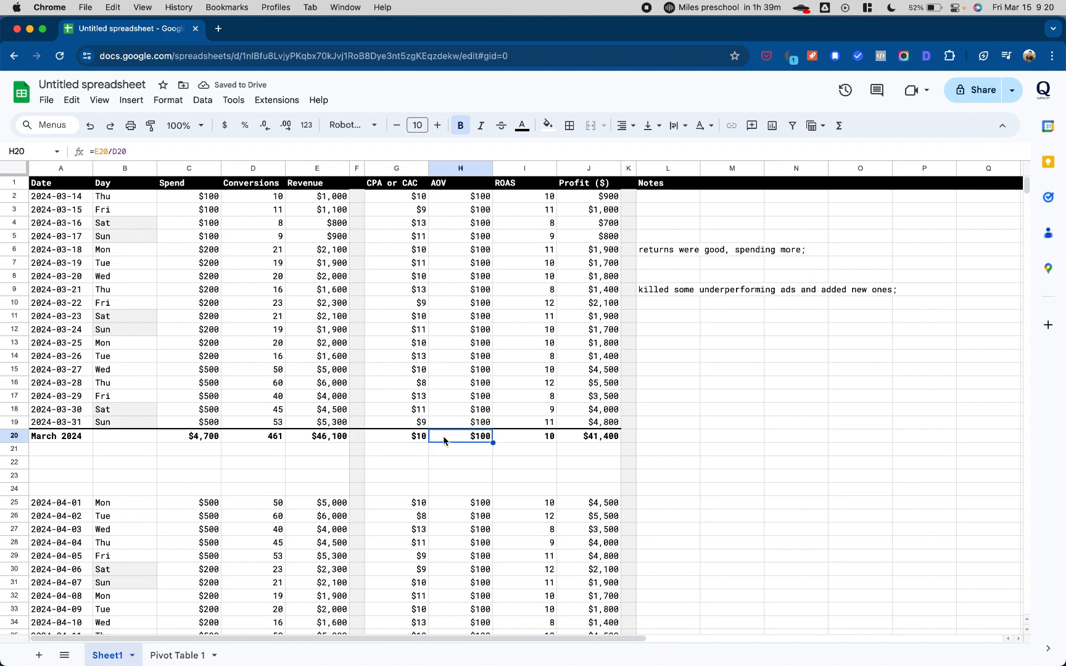
{"action": "left_click", "coordinate": [512, 440]}
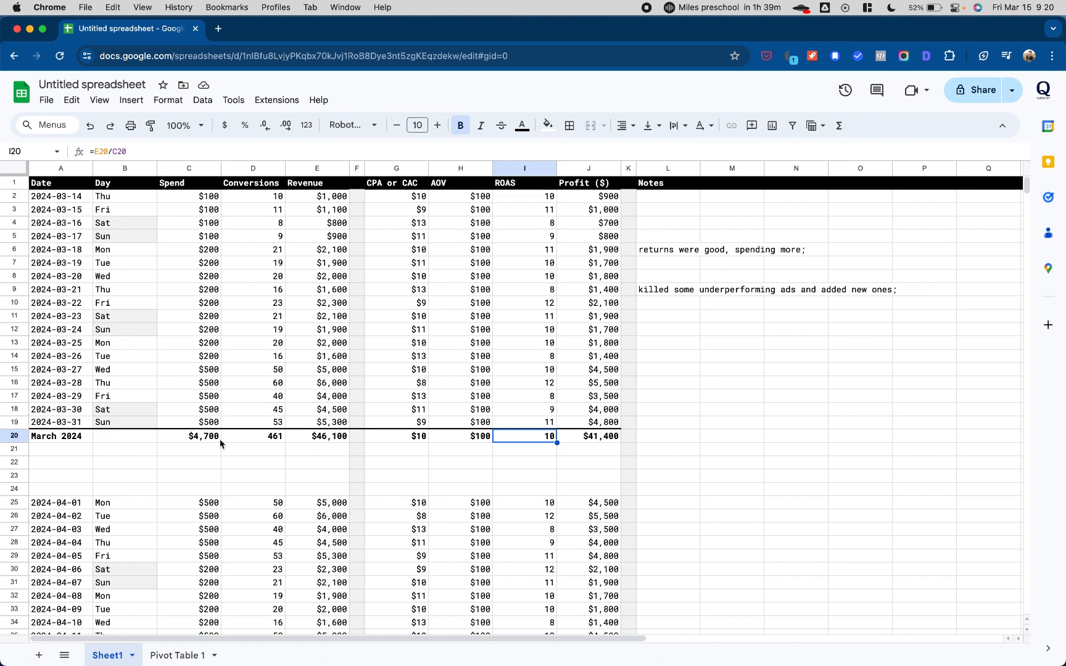
{"action": "left_click", "coordinate": [204, 440]}
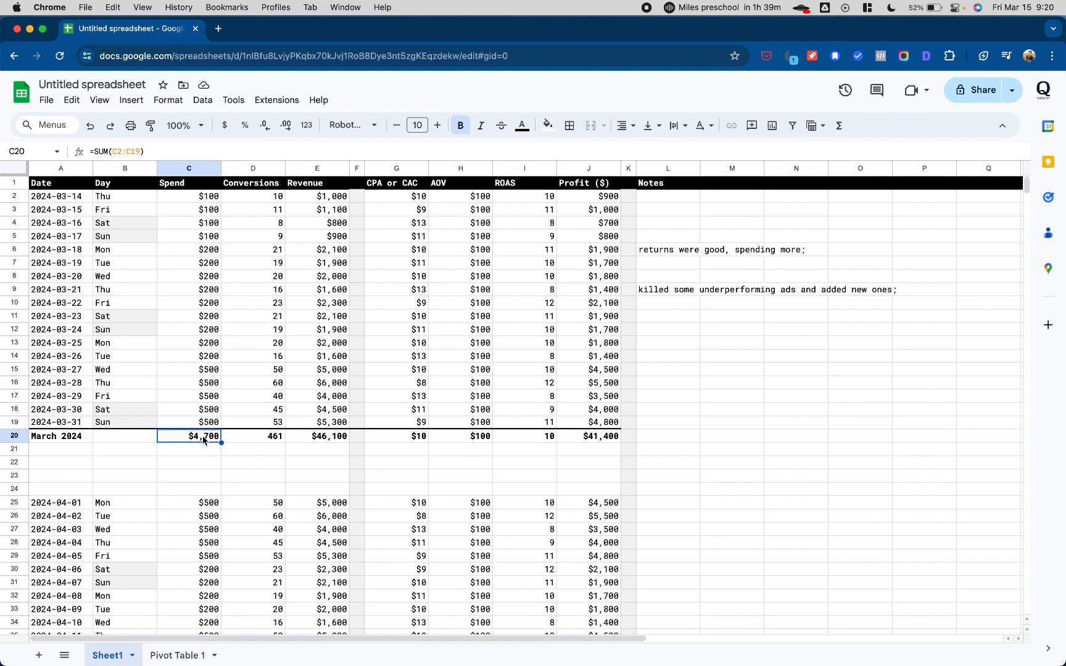
{"action": "left_click", "coordinate": [313, 439]}
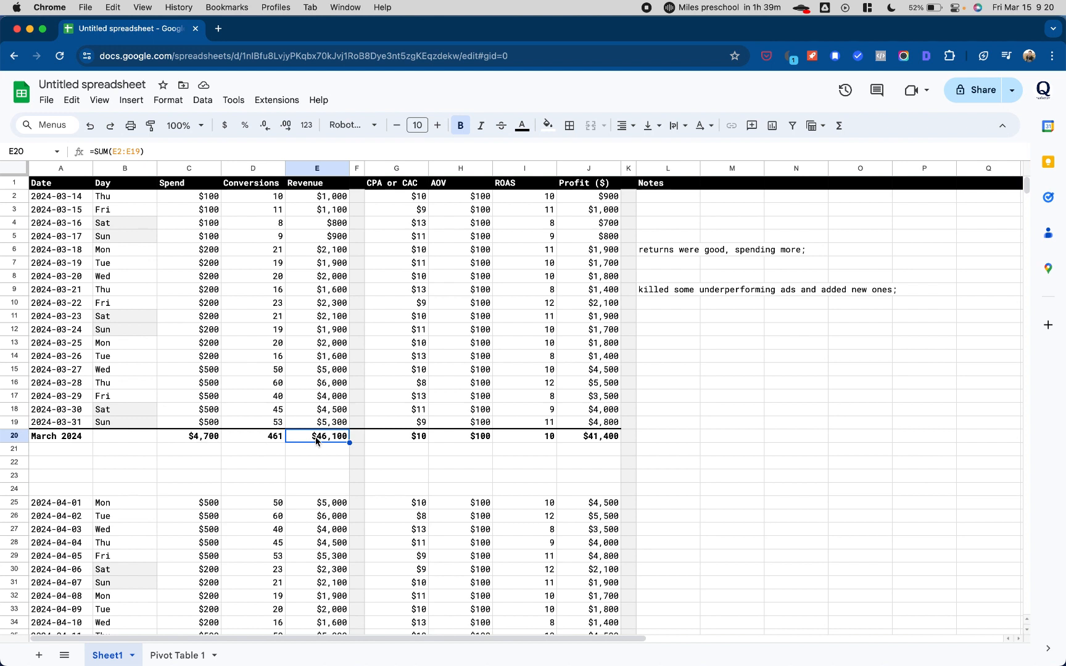
{"action": "left_click", "coordinate": [565, 442]}
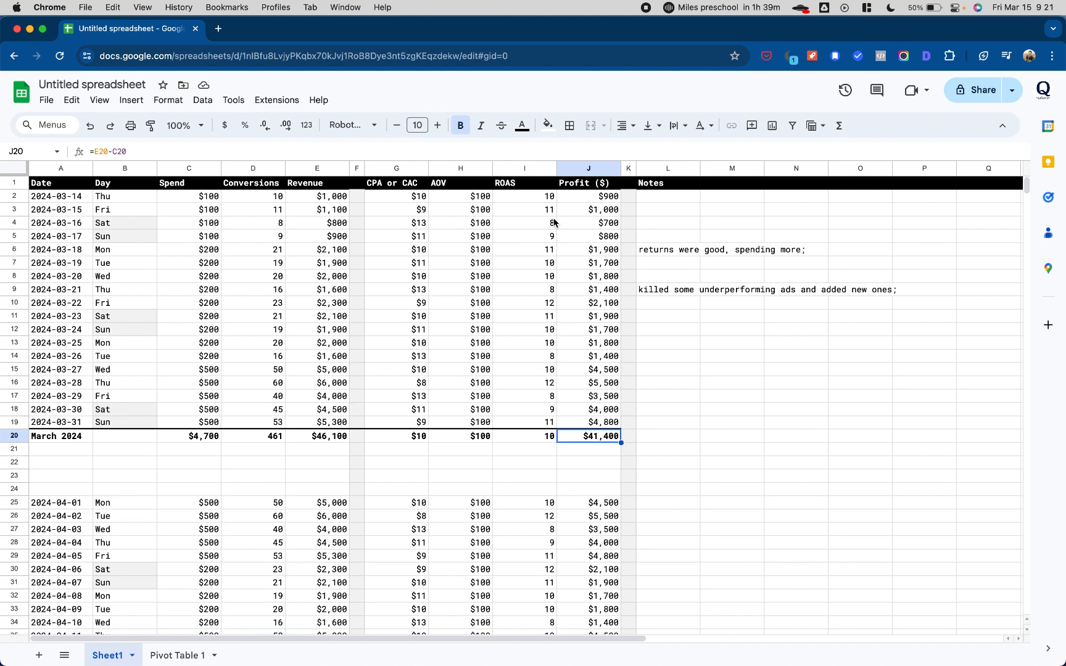
{"action": "left_click", "coordinate": [590, 279]}
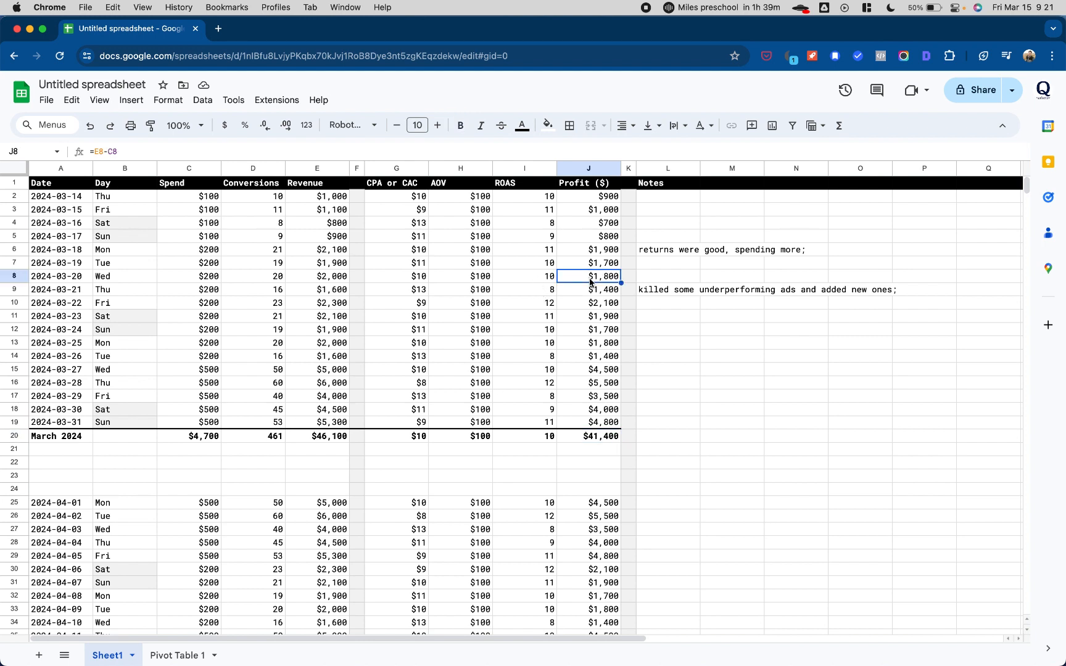
{"action": "left_click", "coordinate": [543, 307]}
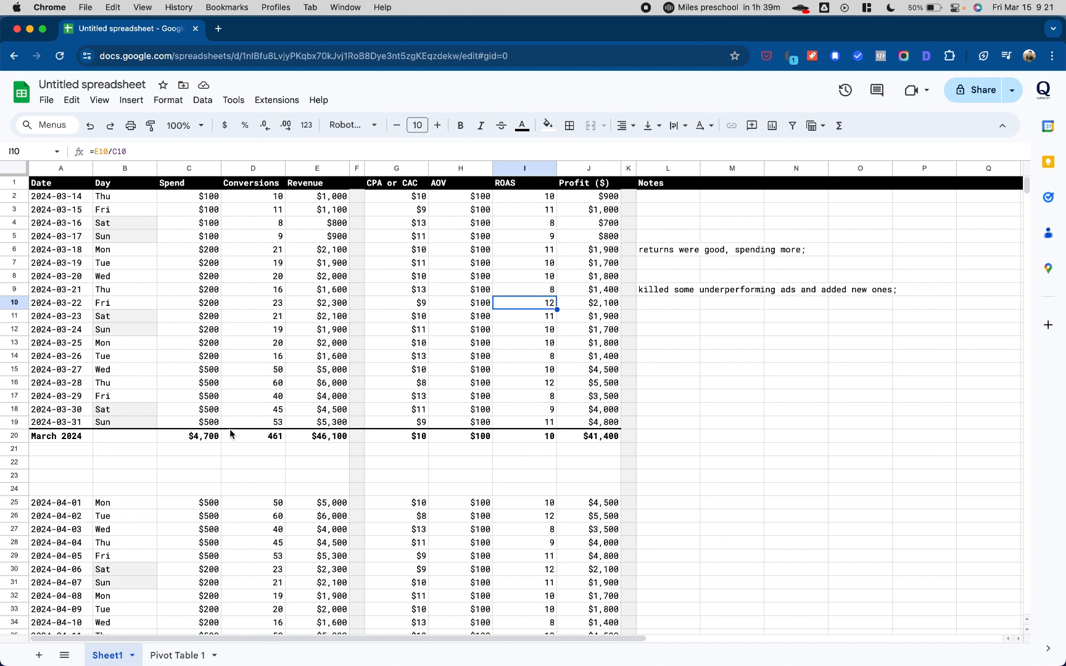
Clear the Spend, Conversions and Revenue entries for March 26 to 31 in C14:E19
{"action": "left_click_drag", "start_coordinate": [213, 424], "coordinate": [328, 357]}
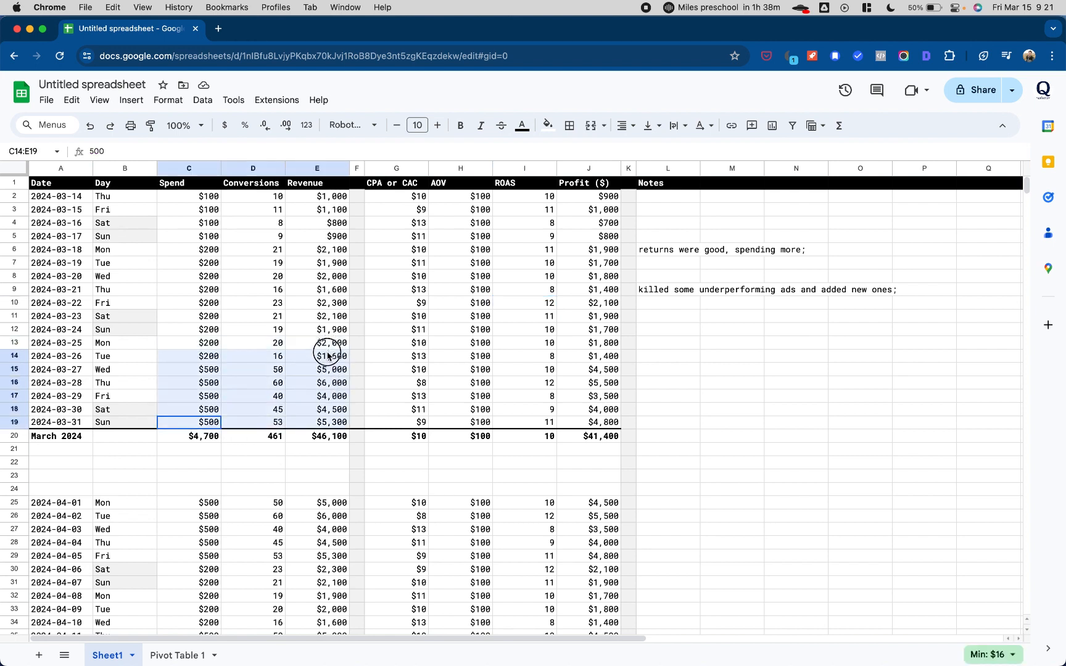
{"action": "key", "text": "Delete"}
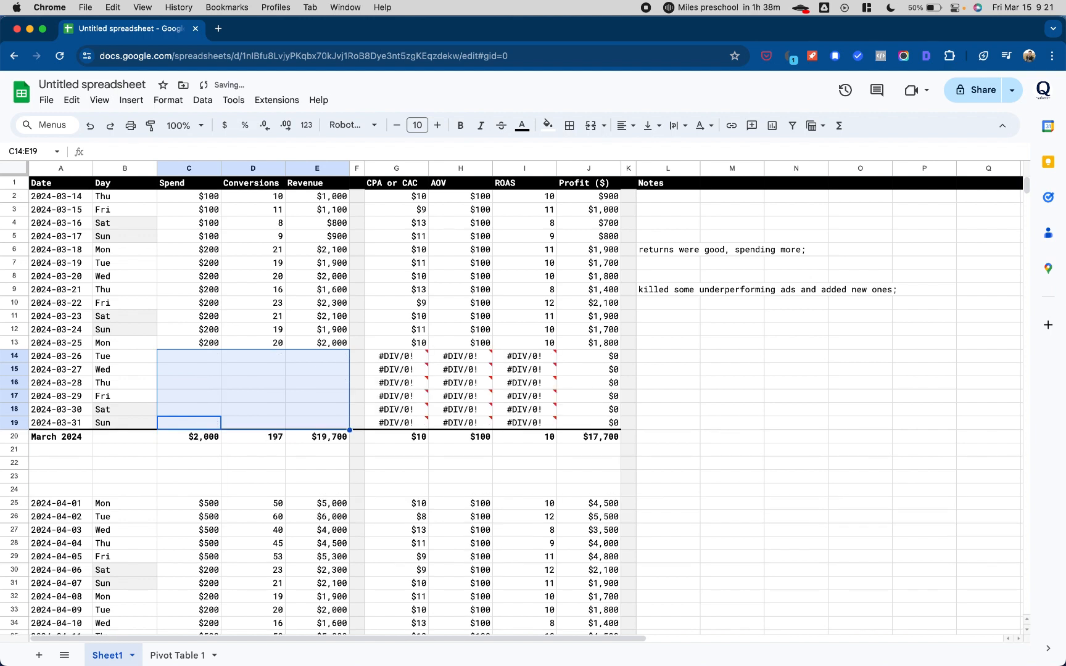
{"action": "left_click", "coordinate": [197, 450]}
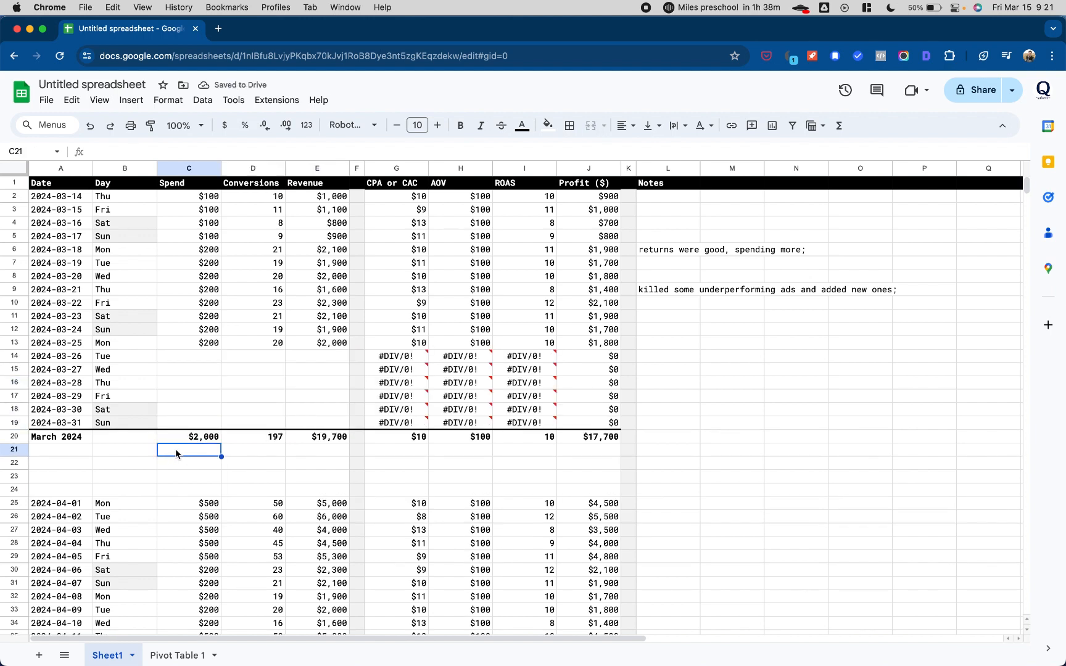
Label B20 "Actual" and B21 "Target", and enter a target spend of 3000 in C21
{"action": "left_click", "coordinate": [126, 438]}
{"action": "type", "text": "Actual"}
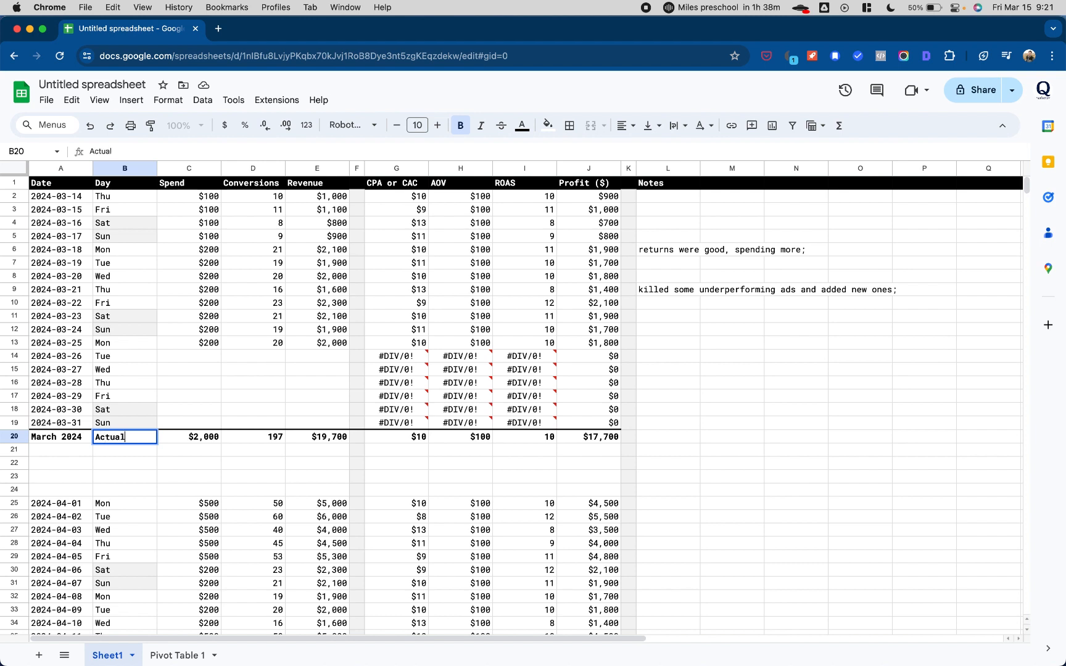
{"action": "key", "text": "Return"}
{"action": "type", "text": "Target"}
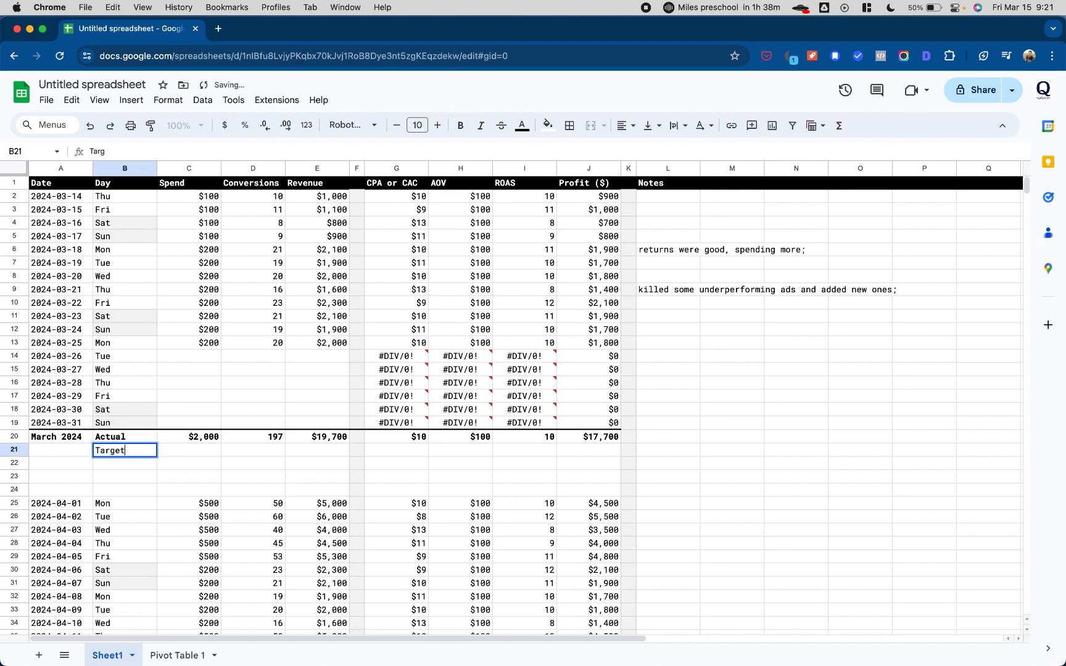
{"action": "key", "text": "Tab"}
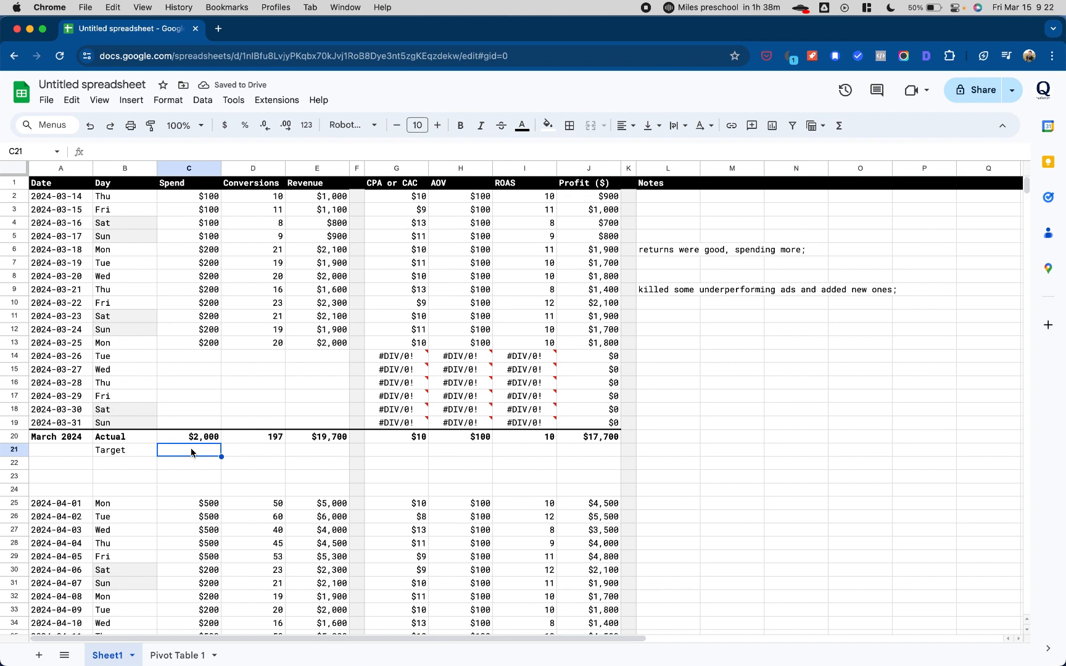
{"action": "type", "text": "3000"}
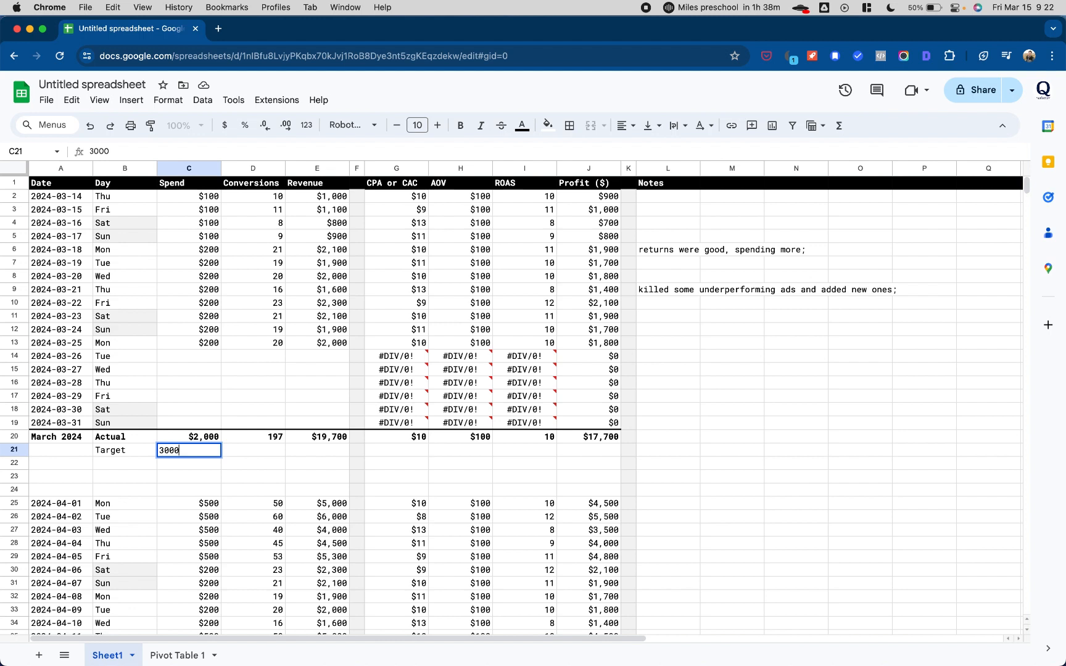
{"action": "key", "text": "Tab"}
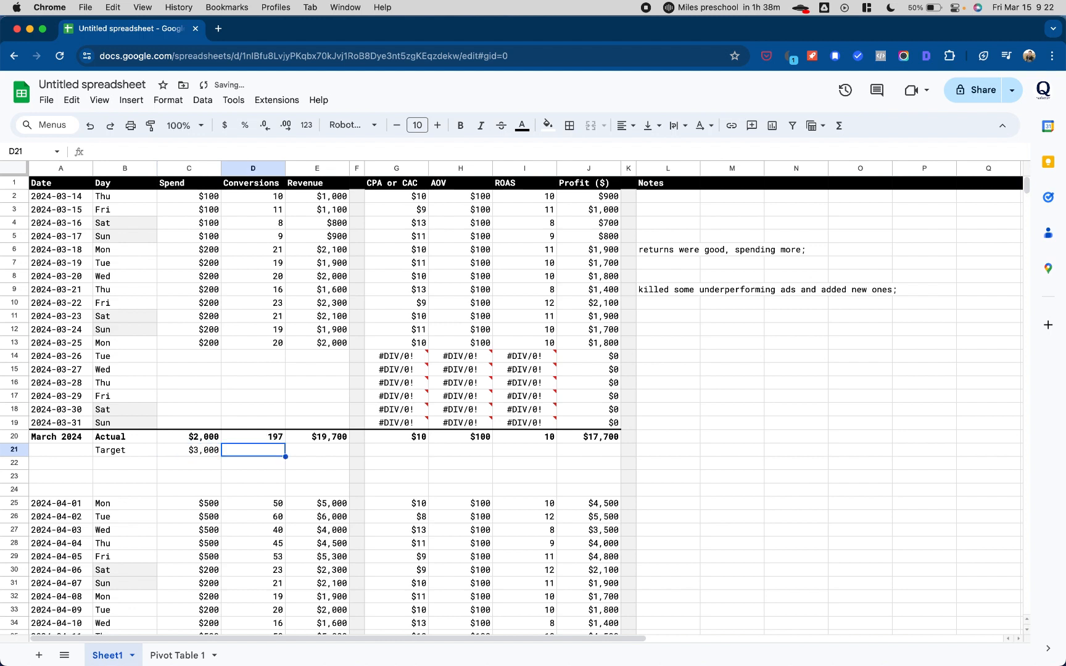
Enter the formula =C20/C21 in C22 to calculate actual spend as a share of target
{"action": "key", "text": "Left"}
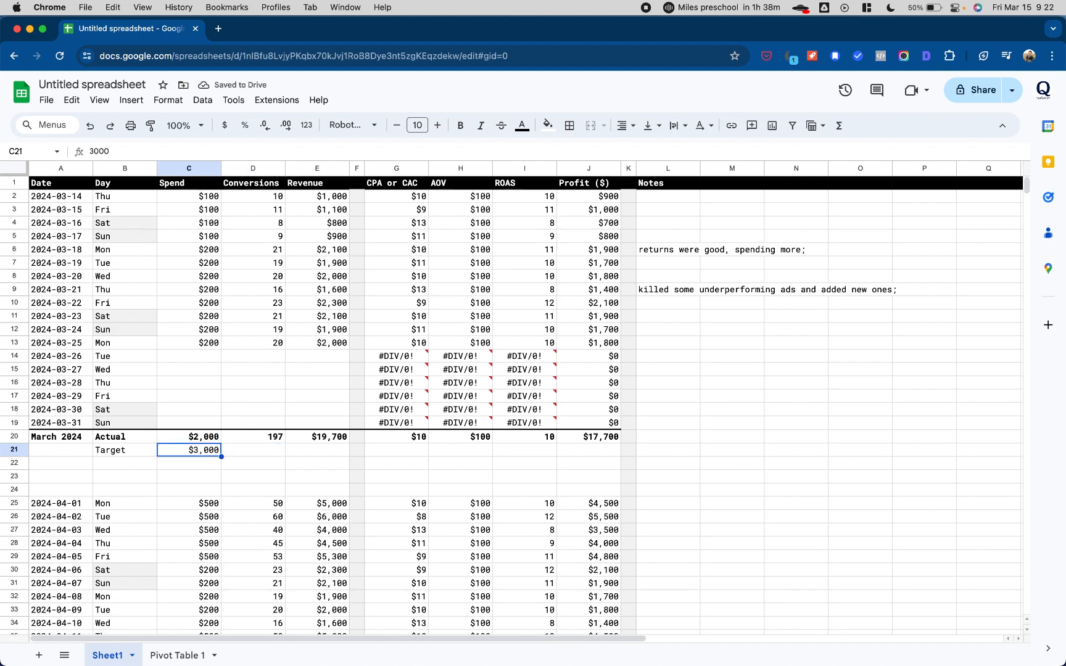
{"action": "key", "text": "Down"}
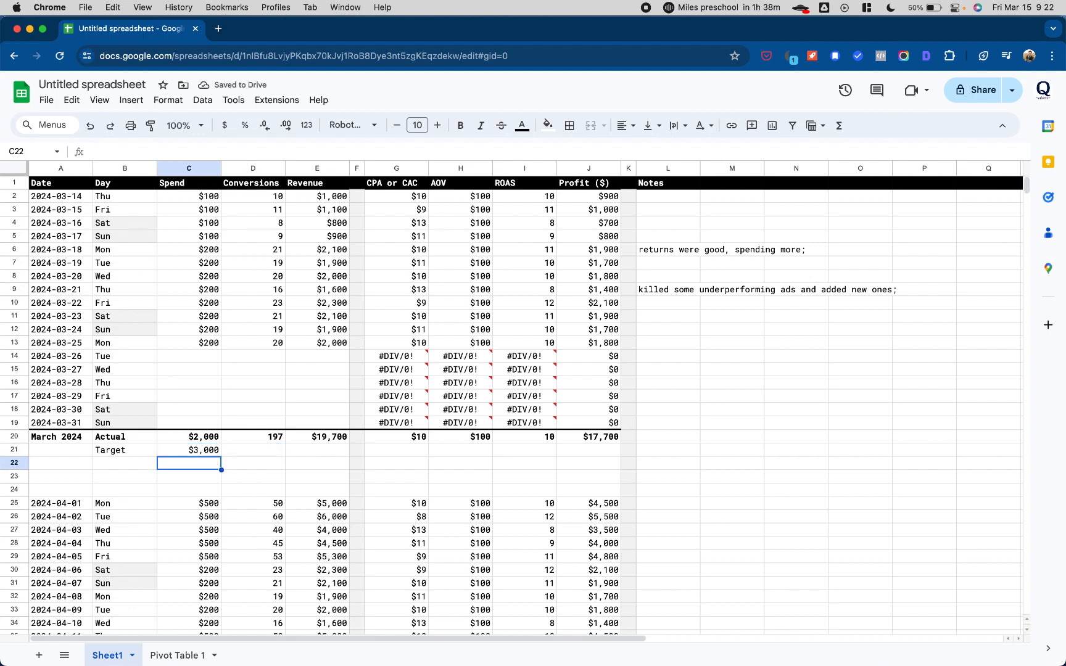
{"action": "type", "text": "="}
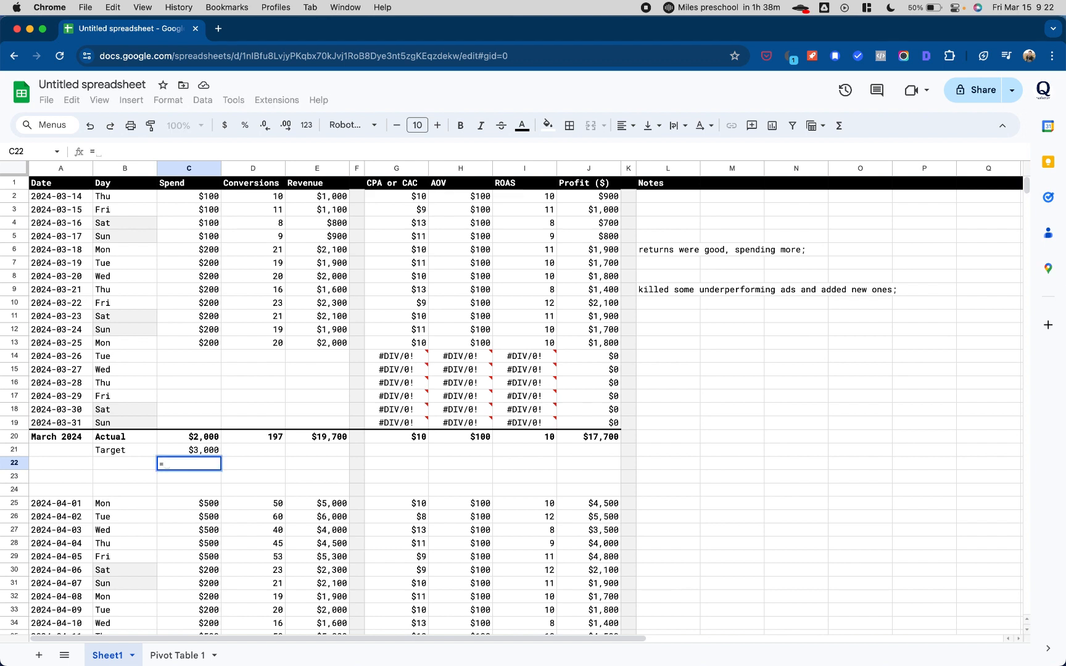
{"action": "key", "text": "Up"}
{"action": "key", "text": "Up"}
{"action": "type", "text": "/"}
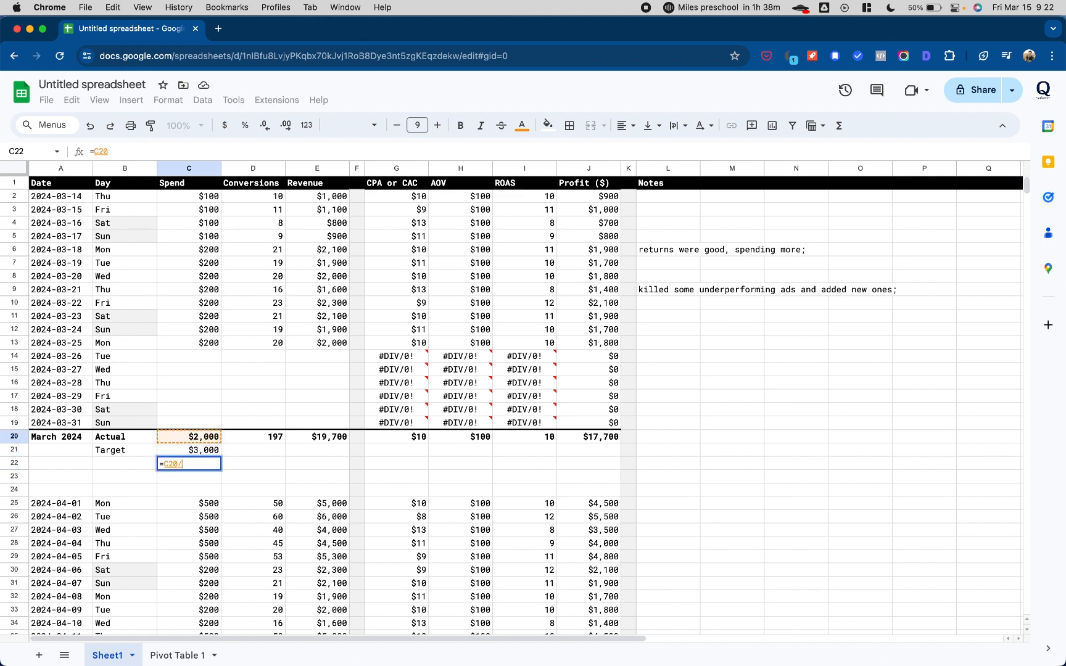
{"action": "key", "text": "Up"}
{"action": "key", "text": "Return"}
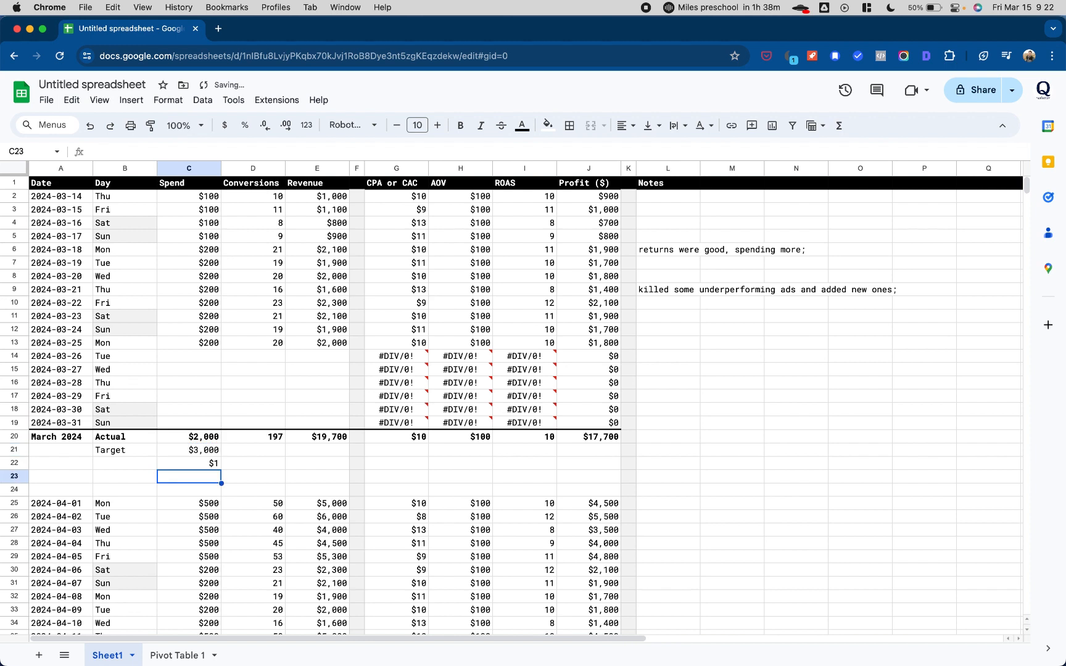
Format the spend ratio in C22 as a percentage without decimals
{"action": "key", "text": "Up"}
{"action": "left_click", "coordinate": [246, 129]}
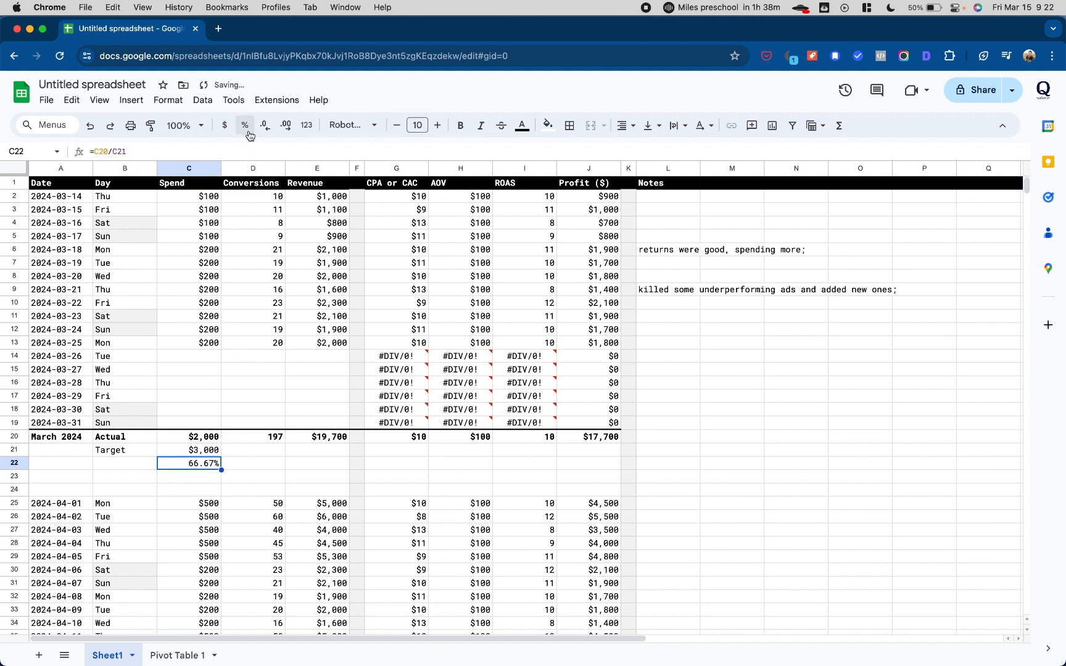
{"action": "left_click", "coordinate": [266, 131]}
{"action": "left_click", "coordinate": [266, 130]}
Copy the target spend cell C21 to E21 and set the revenue target there to 25000
{"action": "left_click", "coordinate": [217, 456]}
{"action": "key", "text": "super+c"}
{"action": "key", "text": "Right"}
{"action": "key", "text": "Right"}
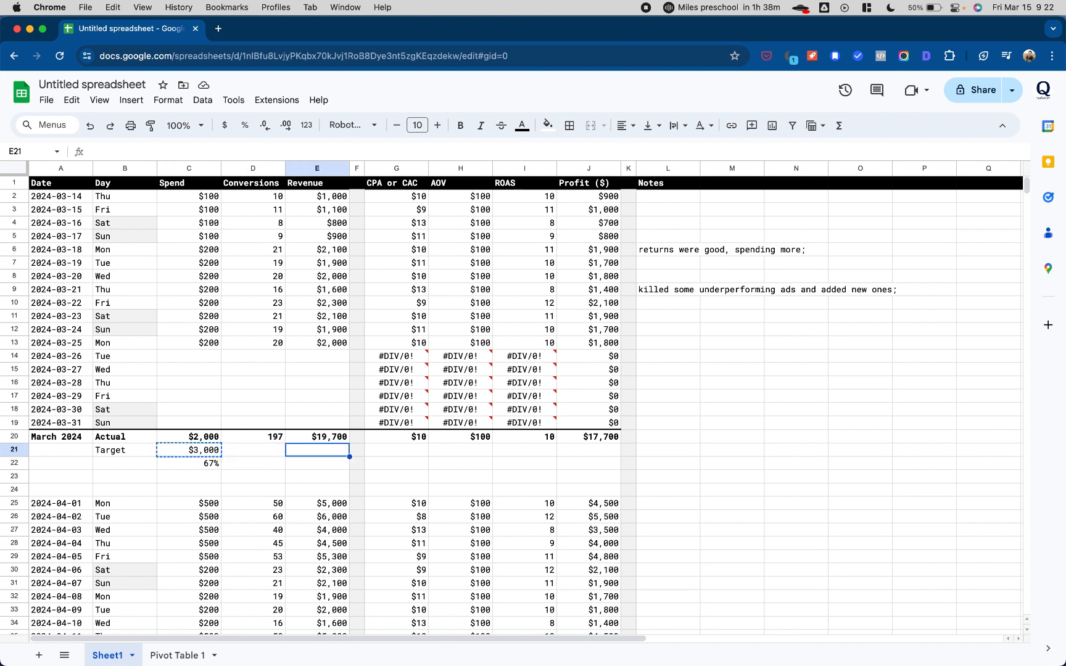
{"action": "key", "text": "super+v"}
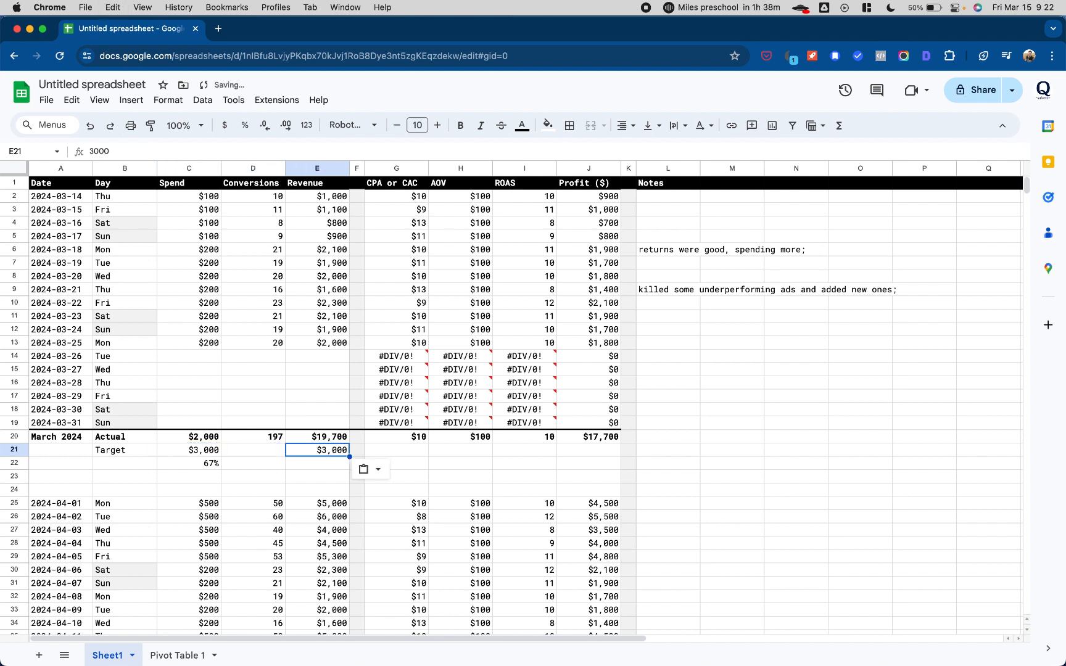
{"action": "key", "text": "Left"}
{"action": "key", "text": "Left"}
{"action": "key", "text": "Right"}
{"action": "key", "text": "Right"}
{"action": "type", "text": "2500"}
{"action": "key", "text": "Return"}
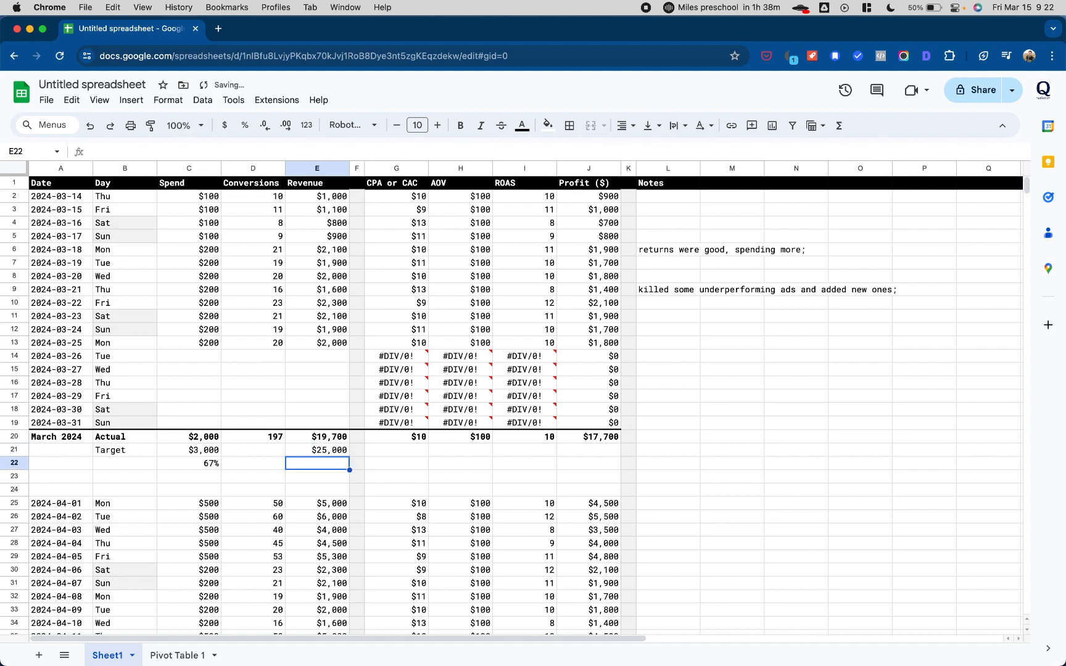
Copy the percent-of-target formula from C22 to E22 and compare the spend and revenue percentages
{"action": "key", "text": "Left"}
{"action": "key", "text": "Left"}
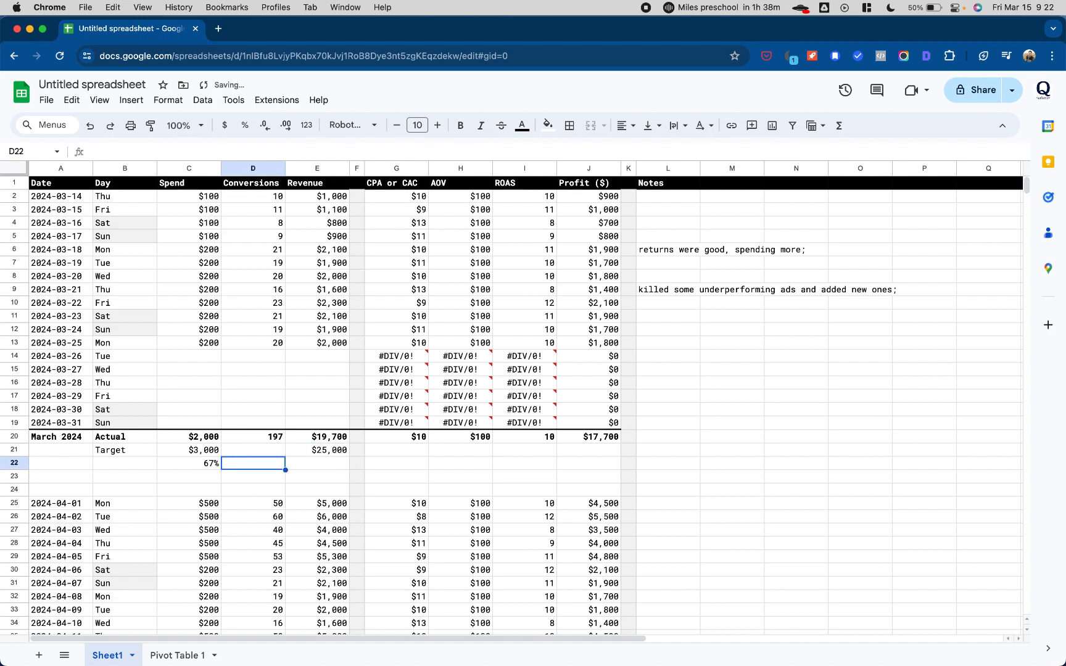
{"action": "key", "text": "super+c"}
{"action": "key", "text": "Right"}
{"action": "key", "text": "Right"}
{"action": "key", "text": "super+v"}
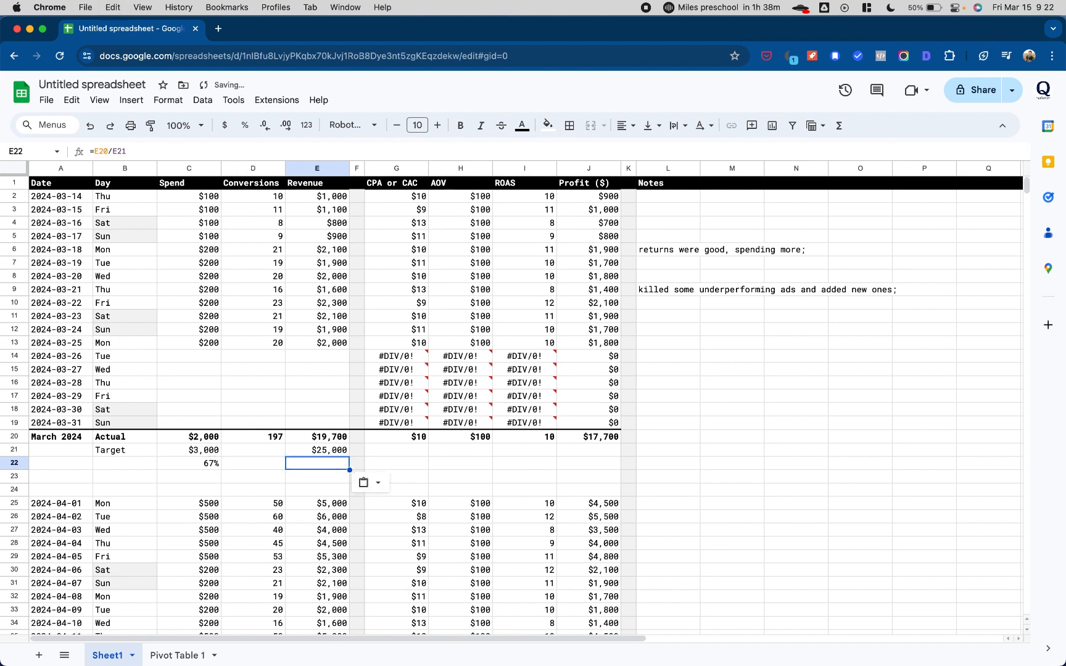
{"action": "left_click", "coordinate": [173, 463]}
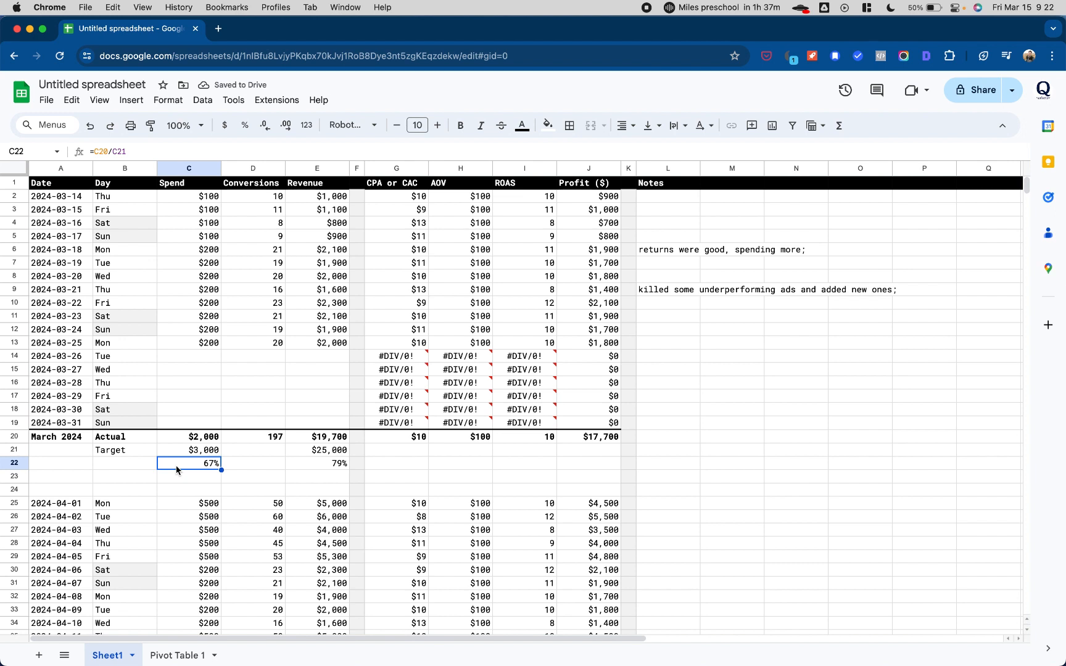
{"action": "key", "text": "Right"}
{"action": "key", "text": "Right"}
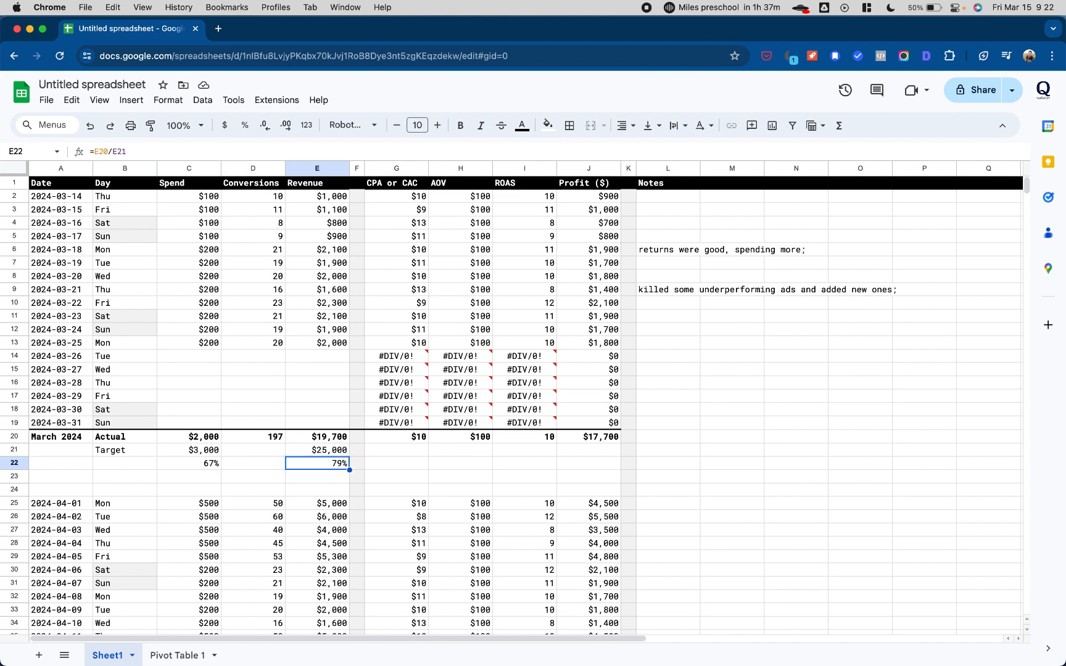
{"action": "left_click", "coordinate": [176, 464]}
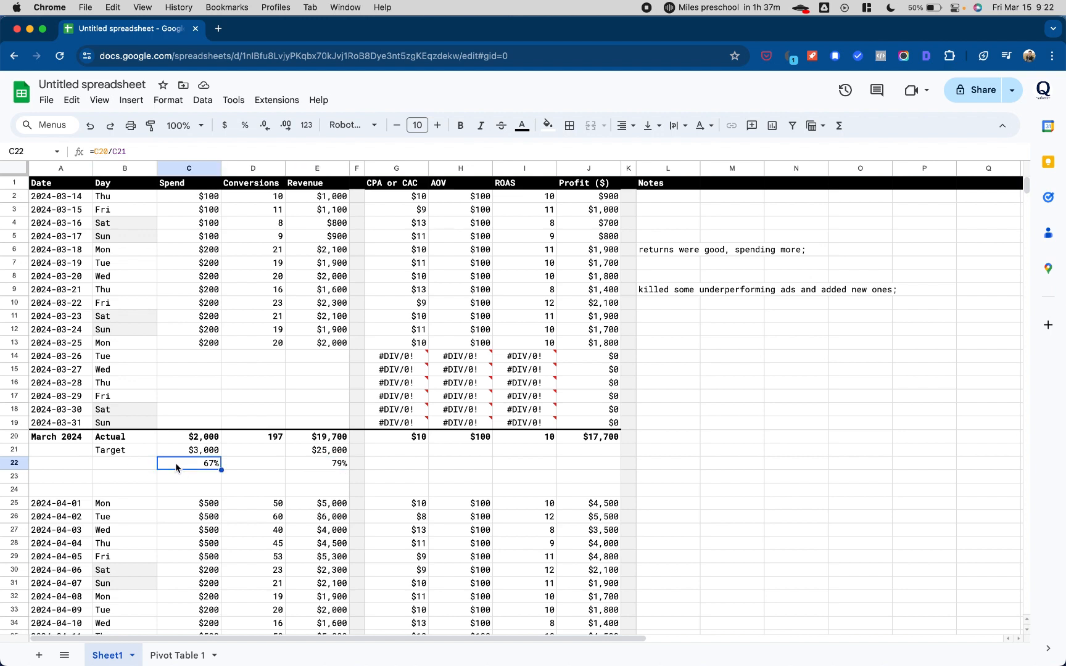
{"action": "left_click", "coordinate": [312, 466]}
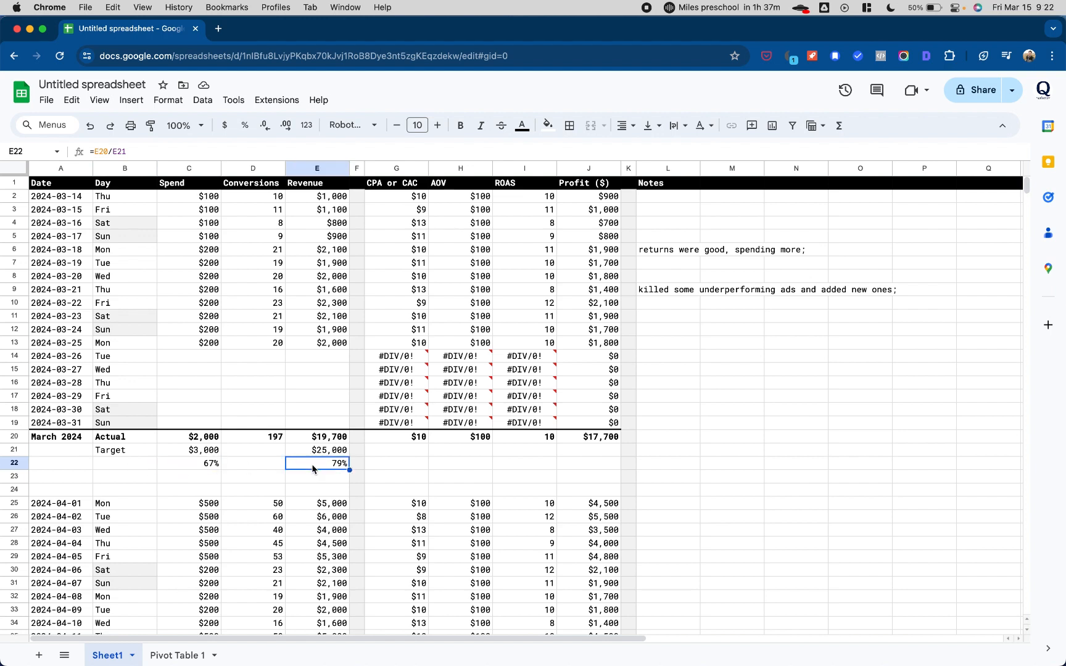
Calculate the target ROAS in I21 with the suggested formula =E21/C21
{"action": "left_click", "coordinate": [517, 437]}
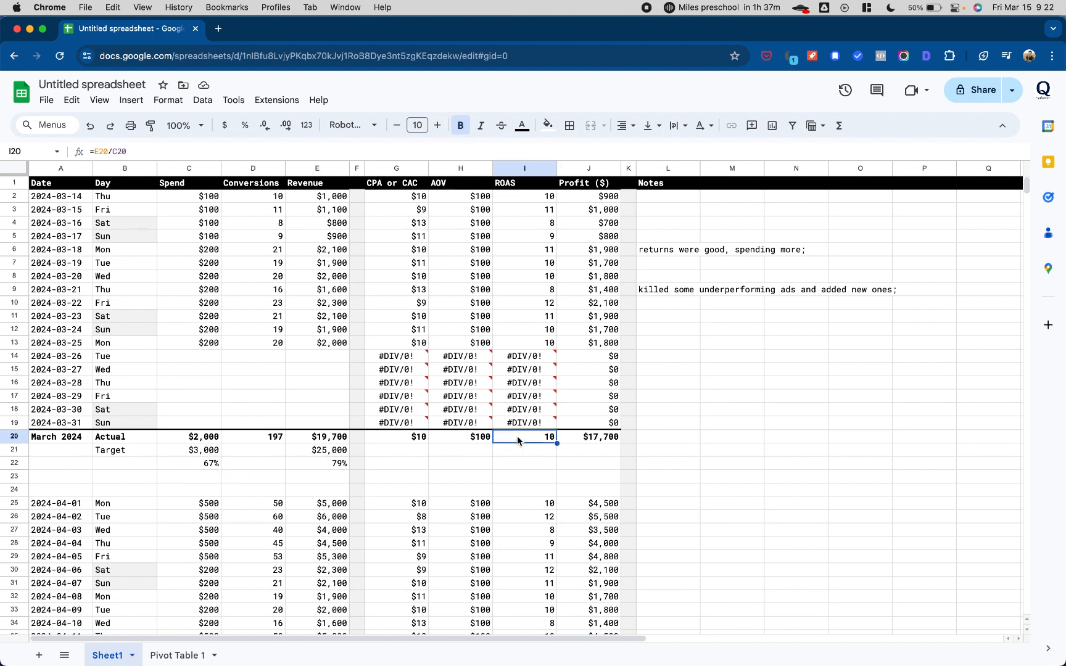
{"action": "key", "text": "Down"}
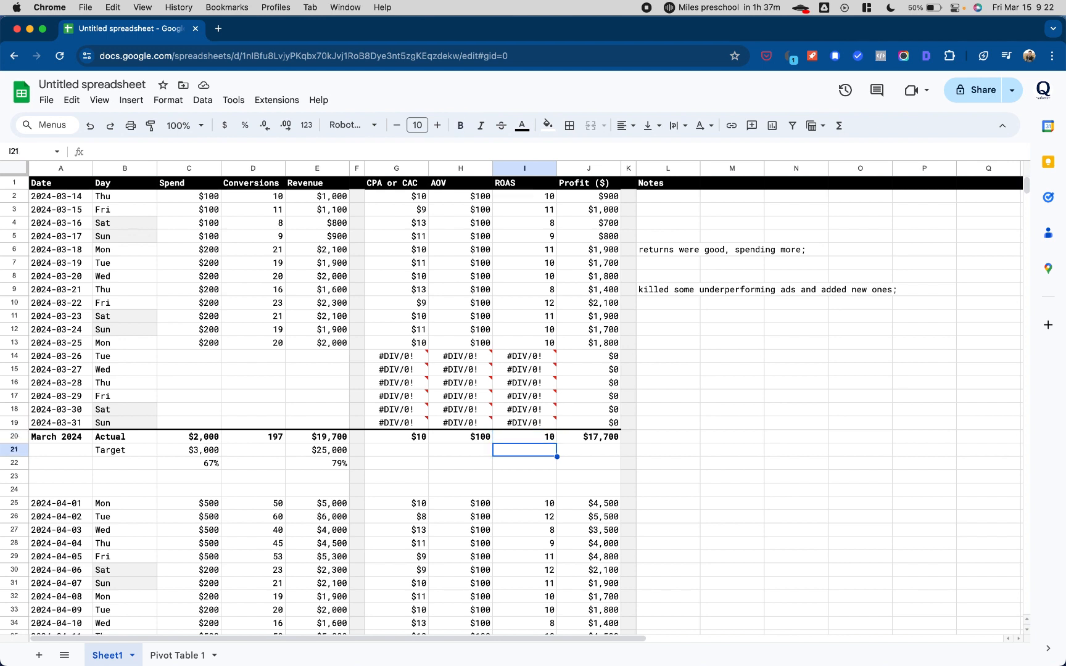
{"action": "type", "text": "="}
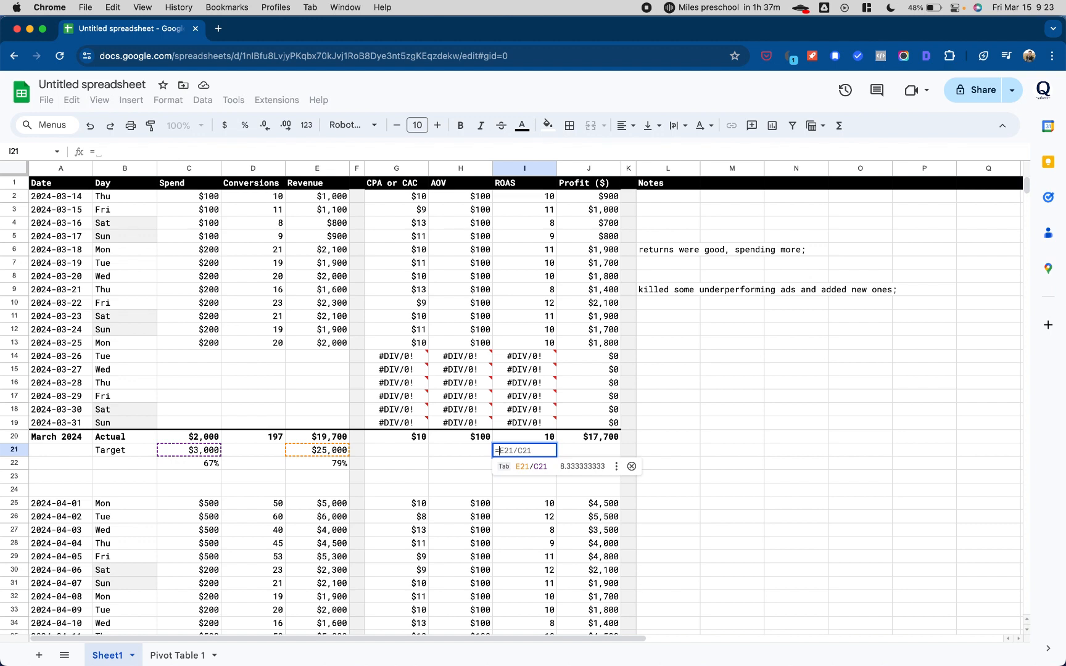
{"action": "key", "text": "Tab"}
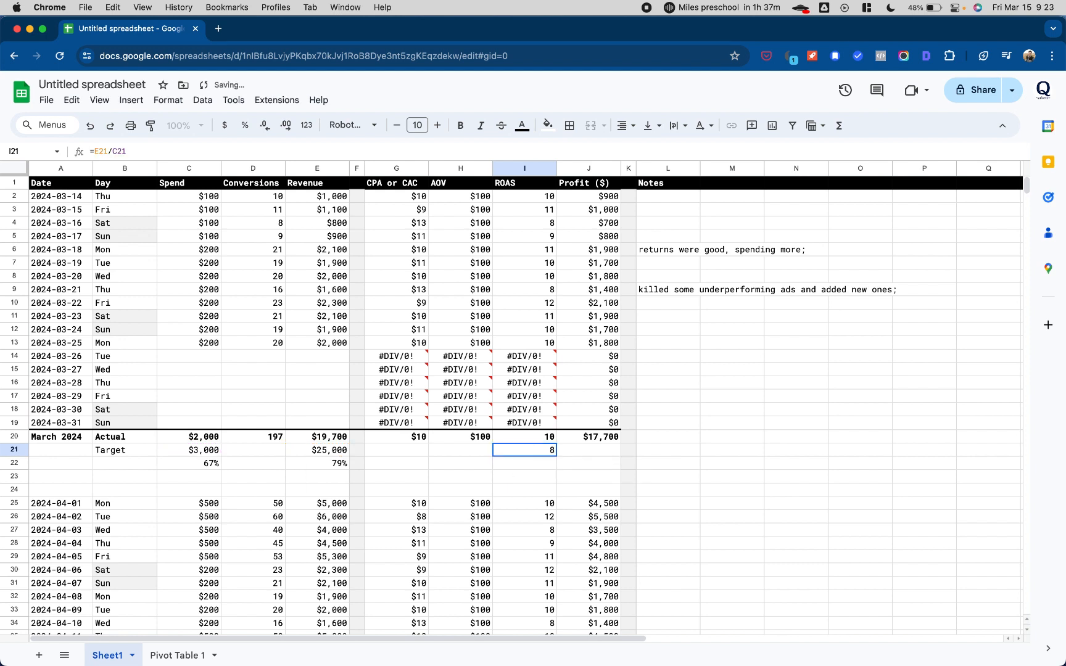
{"action": "key", "text": "Left"}
{"action": "key", "text": "Right"}
{"action": "key", "text": "Left"}
{"action": "key", "text": "Left"}
{"action": "key", "text": "Left"}
{"action": "key", "text": "Left"}
{"action": "key", "text": "Left"}
{"action": "key", "text": "Left"}
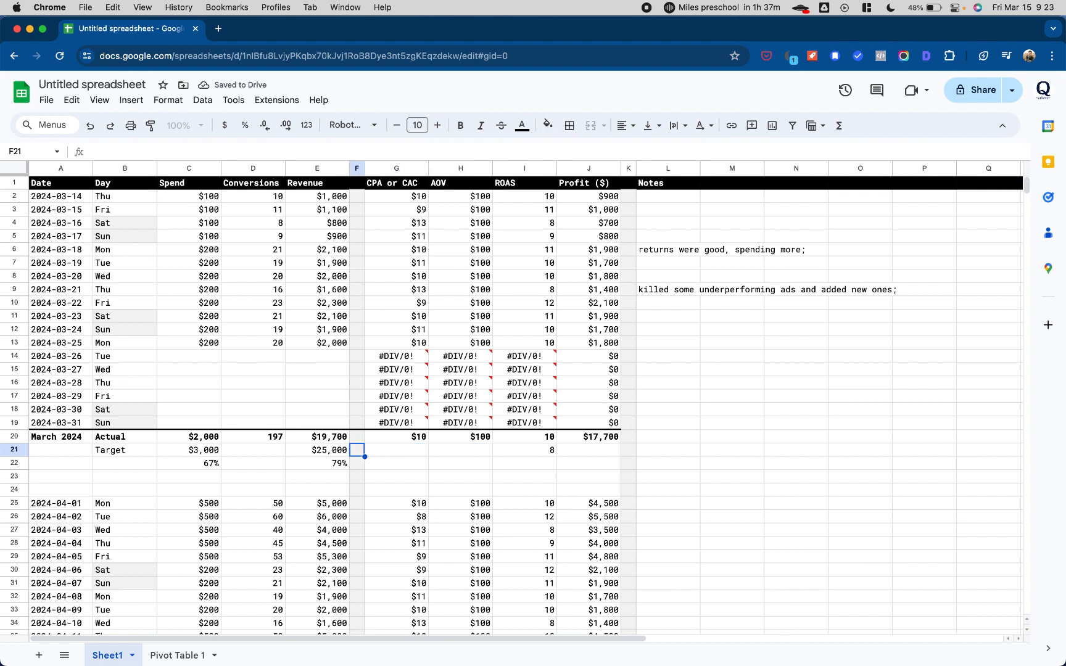
Calculate the target profit in J21 with the suggested formula =E21-C21
{"action": "key", "text": "Right"}
{"action": "key", "text": "Right"}
{"action": "key", "text": "Right"}
{"action": "key", "text": "Right"}
{"action": "key", "text": "Right"}
{"action": "key", "text": "Right"}
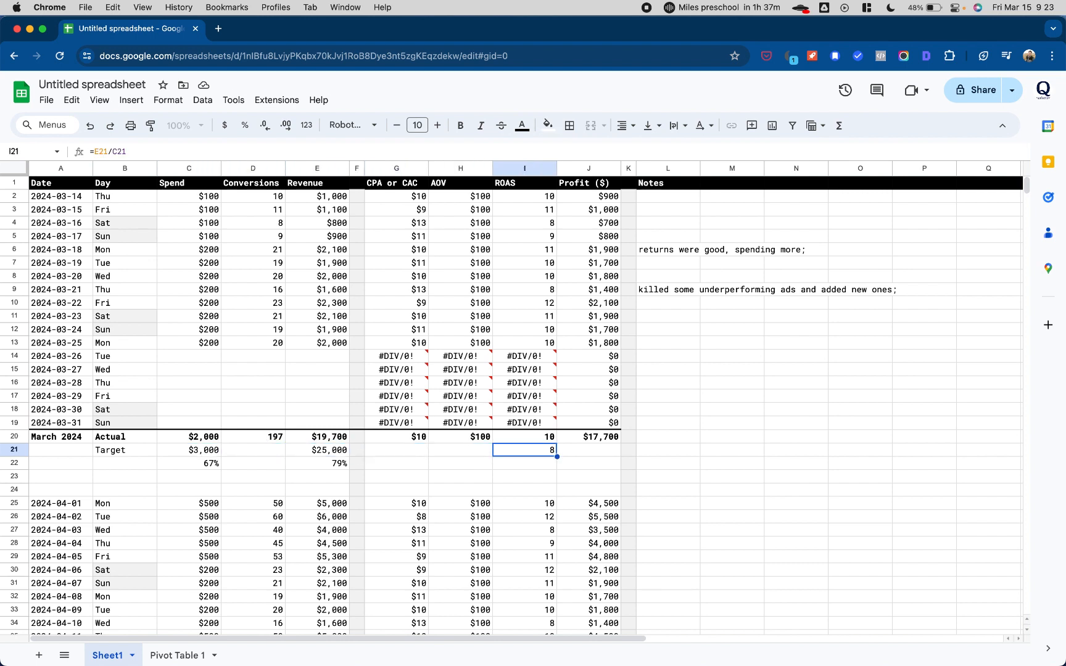
{"action": "key", "text": "Up"}
{"action": "key", "text": "Down"}
{"action": "key", "text": "Right"}
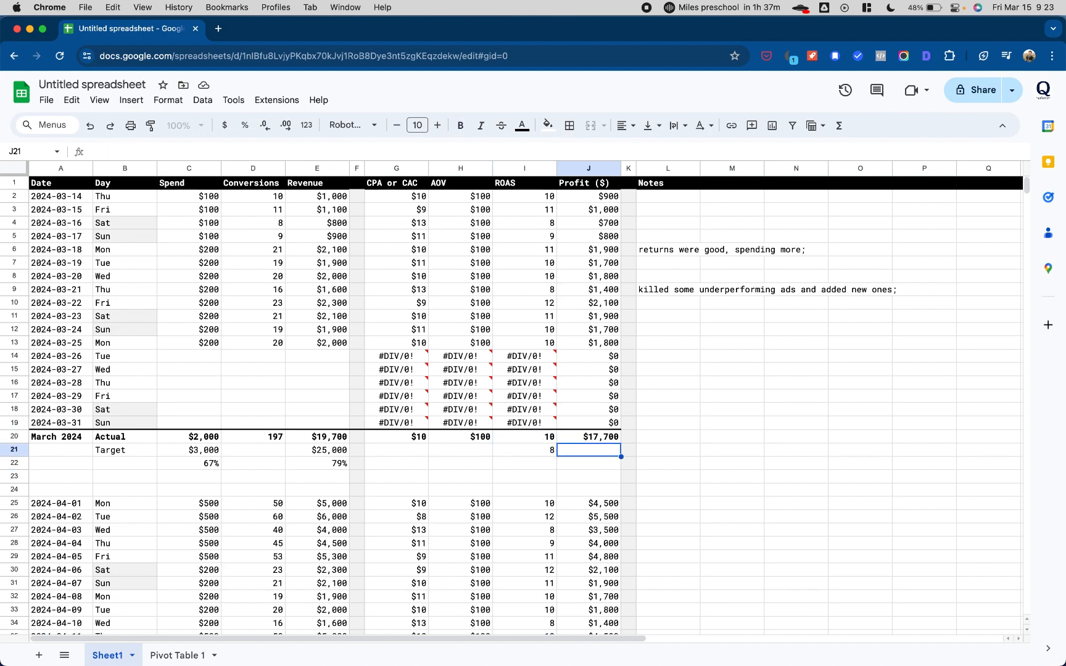
{"action": "type", "text": "="}
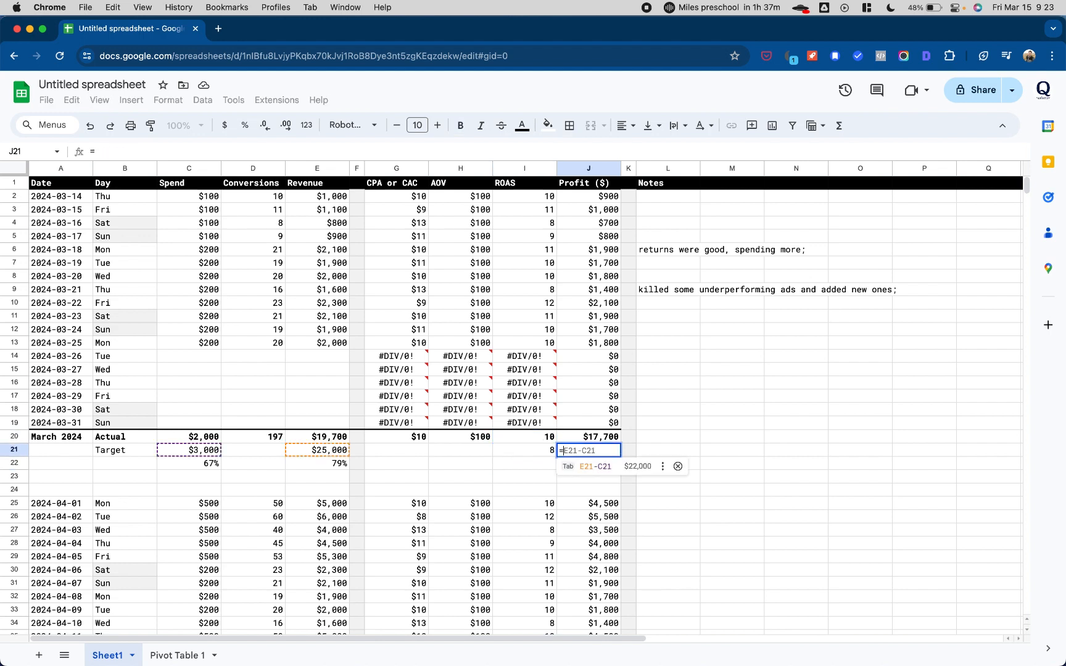
{"action": "key", "text": "Tab"}
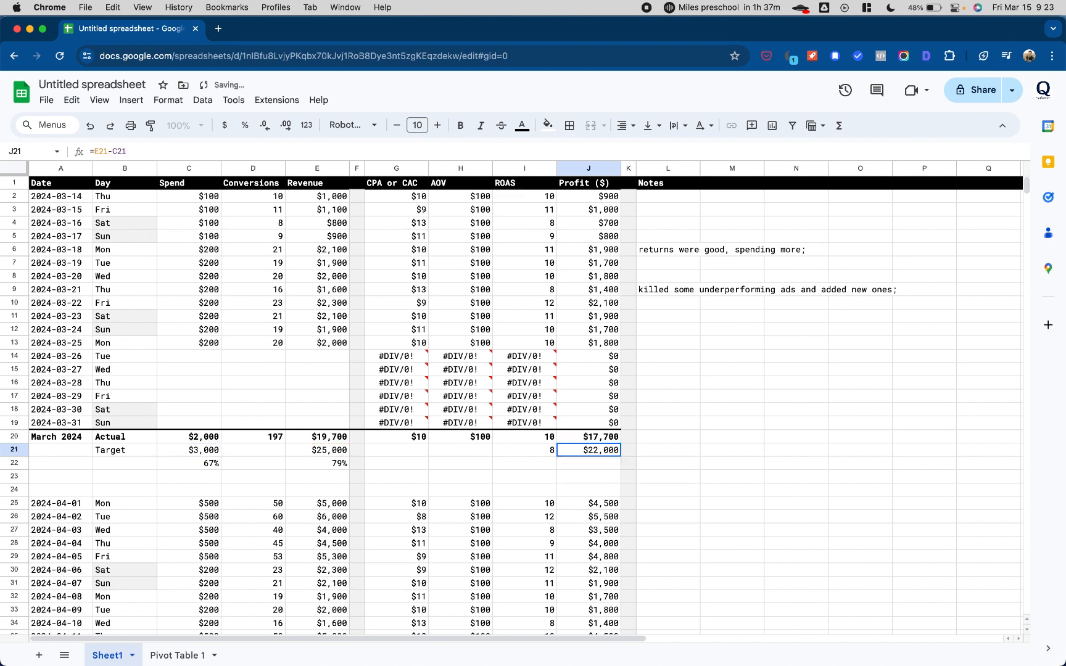
Copy the percent-of-target formula from E22 to J22 for profit
{"action": "key", "text": "Return"}
{"action": "key", "text": "Return"}
{"action": "key", "text": "Up"}
{"action": "key", "text": "Down"}
{"action": "key", "text": "super+Left"}
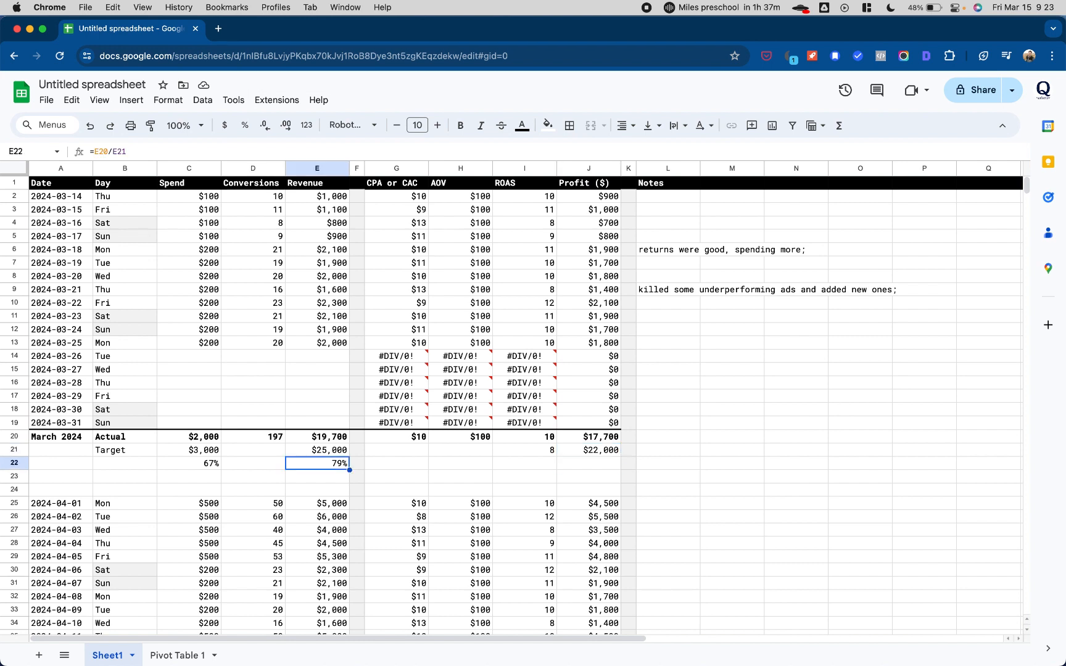
{"action": "key", "text": "super+c"}
{"action": "key", "text": "Right"}
{"action": "key", "text": "Right"}
{"action": "key", "text": "Right"}
{"action": "key", "text": "Right"}
{"action": "key", "text": "Right"}
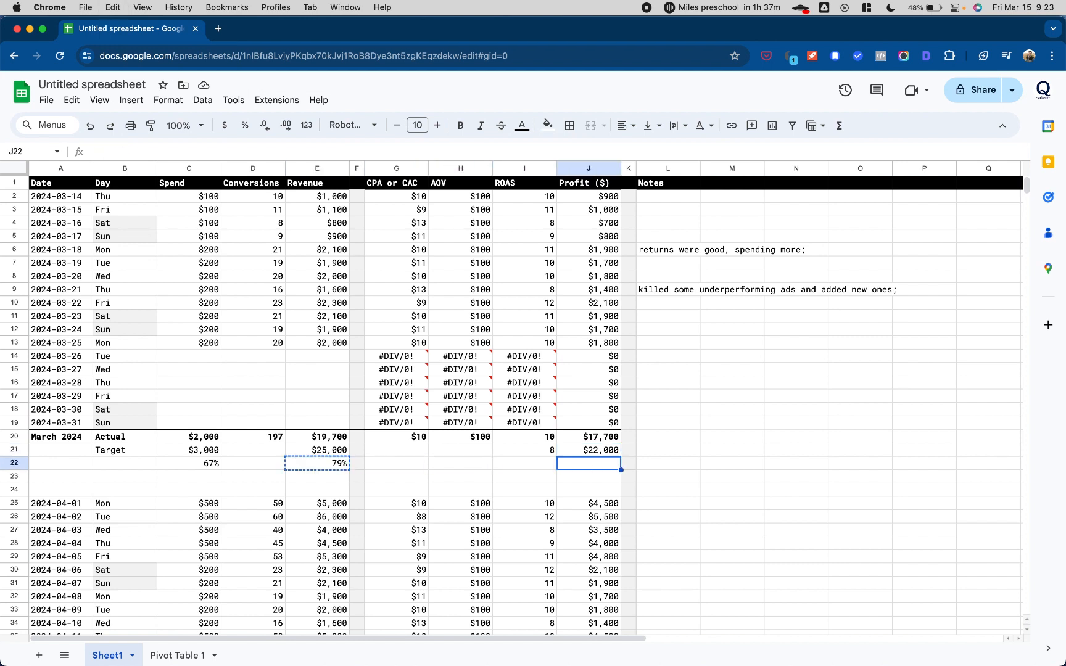
{"action": "key", "text": "super+v"}
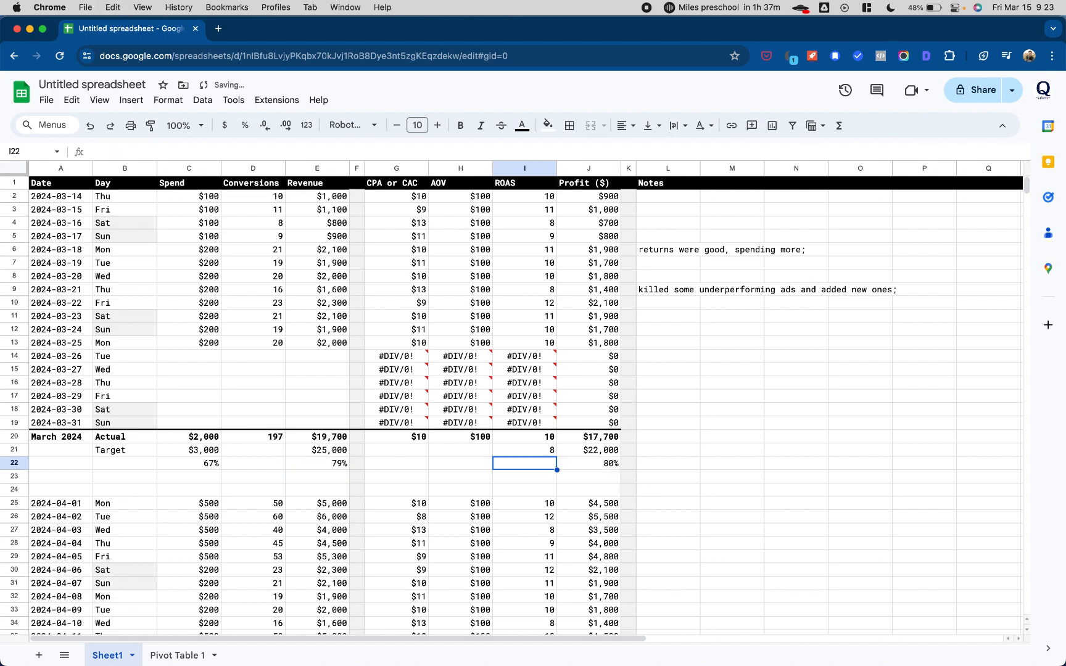
Compare the percent-of-target figures for profit, revenue and spend across row 22
{"action": "key", "text": "Left"}
{"action": "key", "text": "Left"}
{"action": "key", "text": "Left"}
{"action": "key", "text": "Left"}
{"action": "key", "text": "Left"}
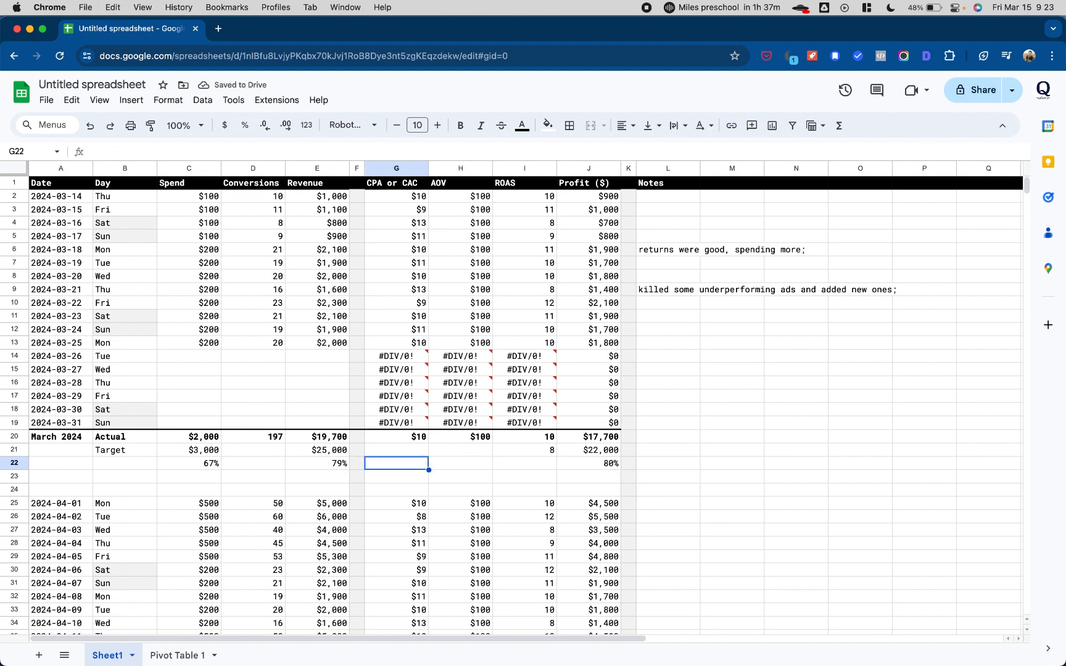
{"action": "key", "text": "Right"}
{"action": "key", "text": "Right"}
{"action": "key", "text": "Right"}
{"action": "key", "text": "Right"}
{"action": "key", "text": "Right"}
{"action": "key", "text": "Right"}
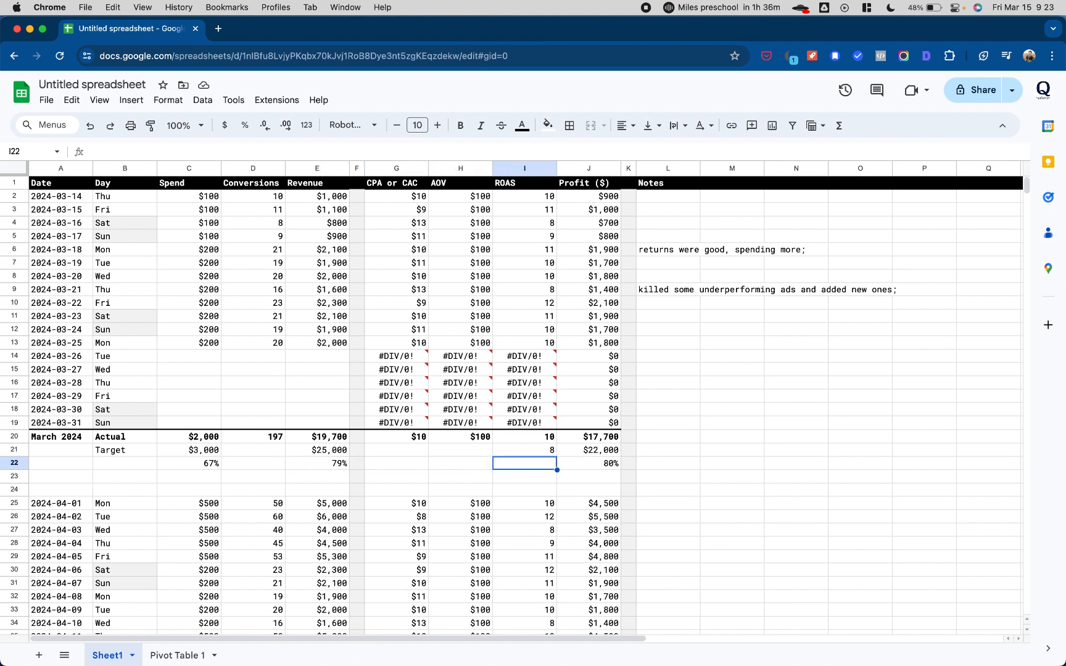
{"action": "key", "text": "Left"}
{"action": "key", "text": "Left"}
{"action": "key", "text": "Right"}
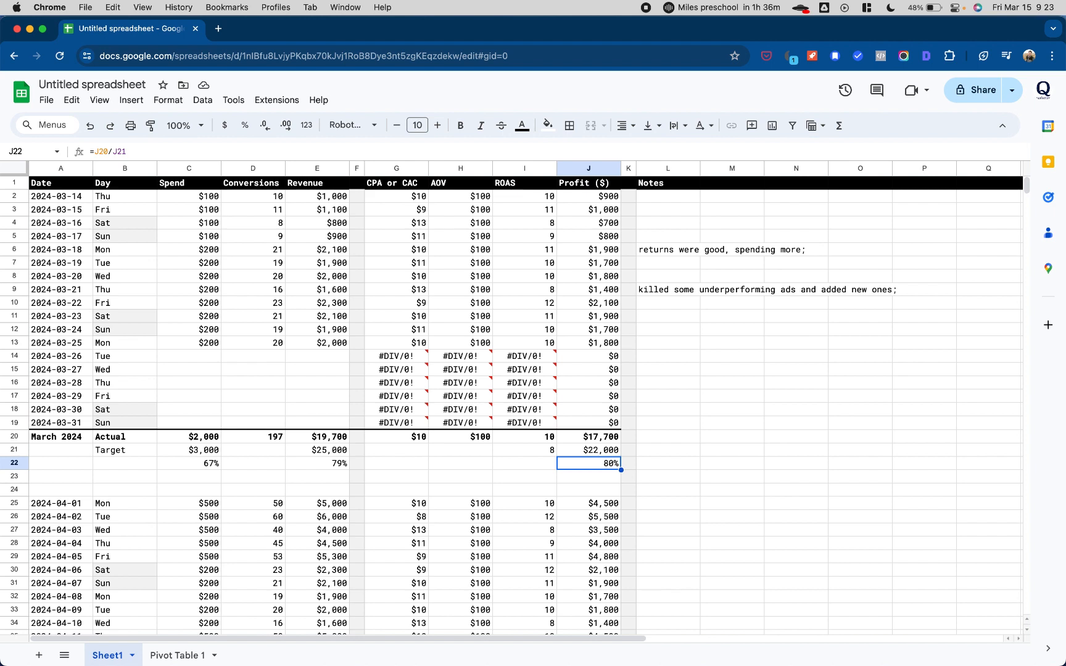
{"action": "key", "text": "Left"}
{"action": "key", "text": "Left"}
{"action": "key", "text": "Left"}
{"action": "key", "text": "Left"}
{"action": "key", "text": "Left"}
{"action": "key", "text": "Left"}
{"action": "key", "text": "Left"}
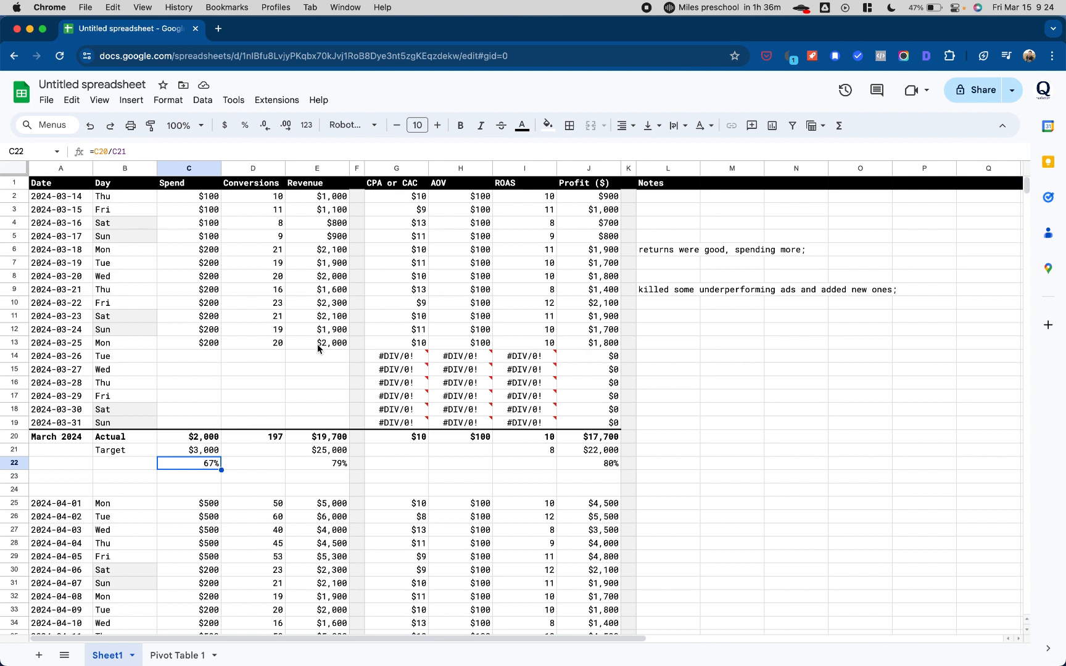
Calculate the remaining spend budget in C23 with the formula =C21-C20
{"action": "left_click", "coordinate": [181, 478]}
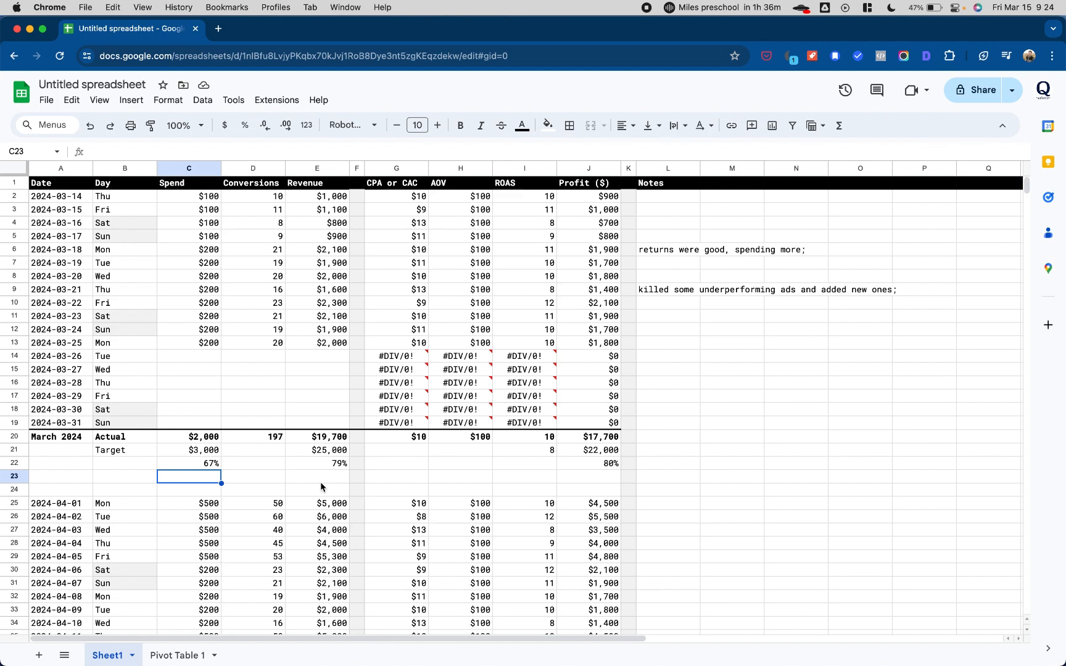
{"action": "type", "text": "="}
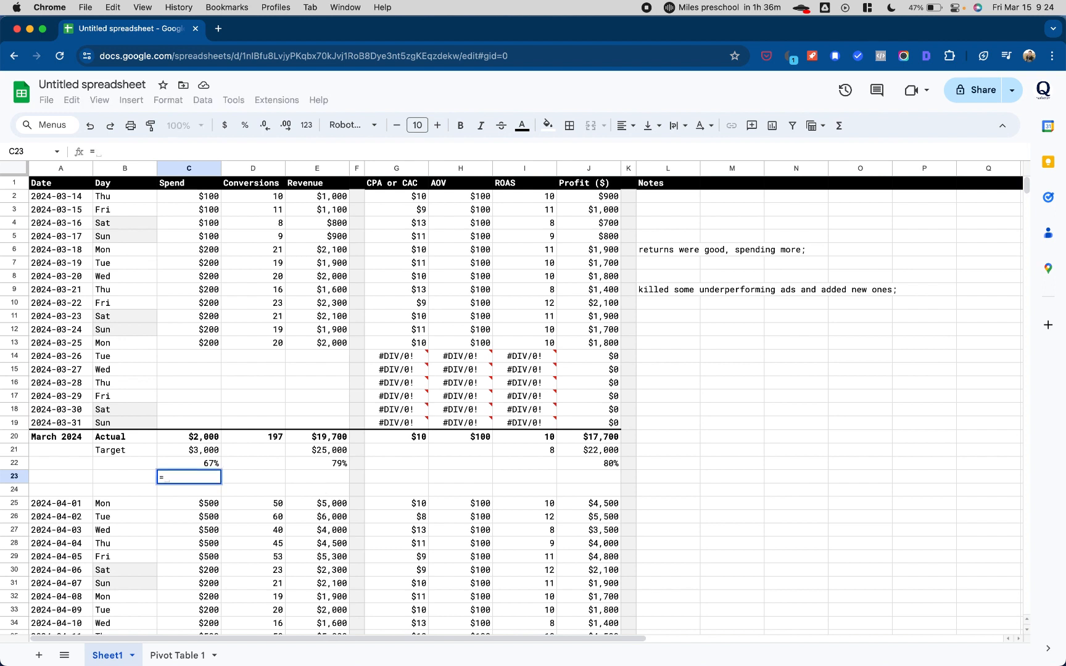
{"action": "key", "text": "Up"}
{"action": "key", "text": "Up"}
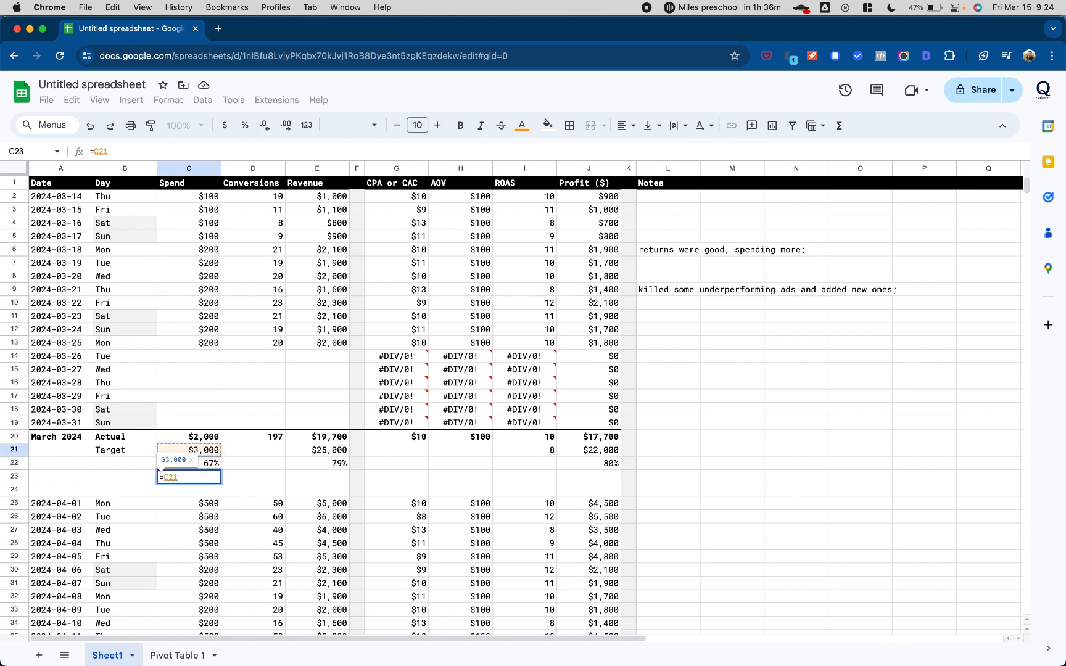
{"action": "type", "text": "-"}
{"action": "key", "text": "Up"}
{"action": "key", "text": "Up"}
{"action": "key", "text": "Up"}
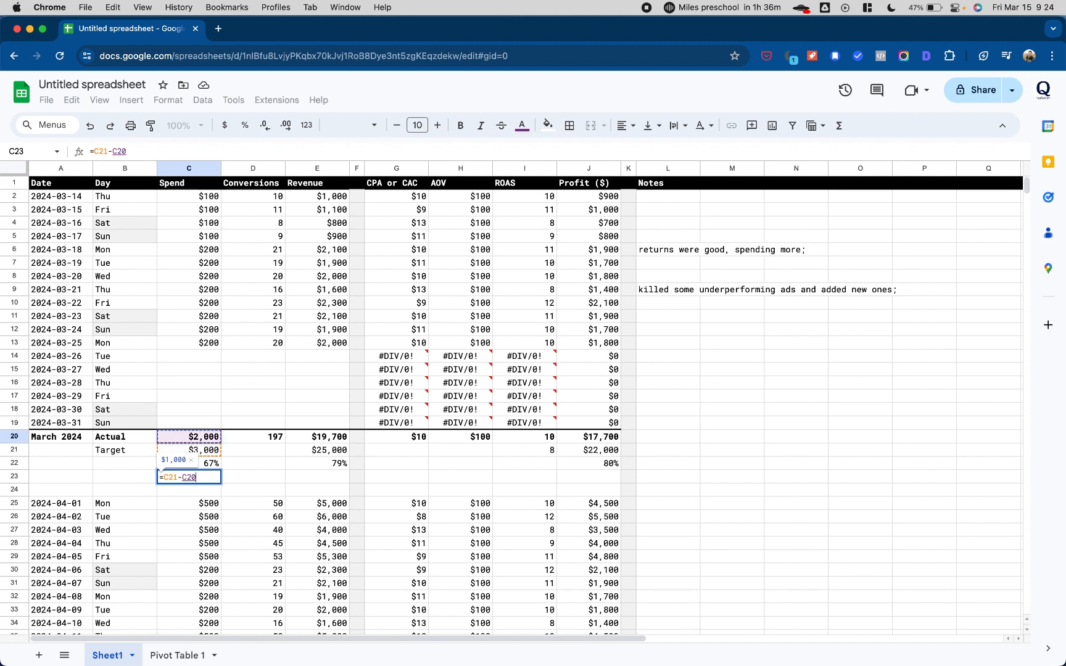
{"action": "key", "text": "Return"}
{"action": "key", "text": "Up"}
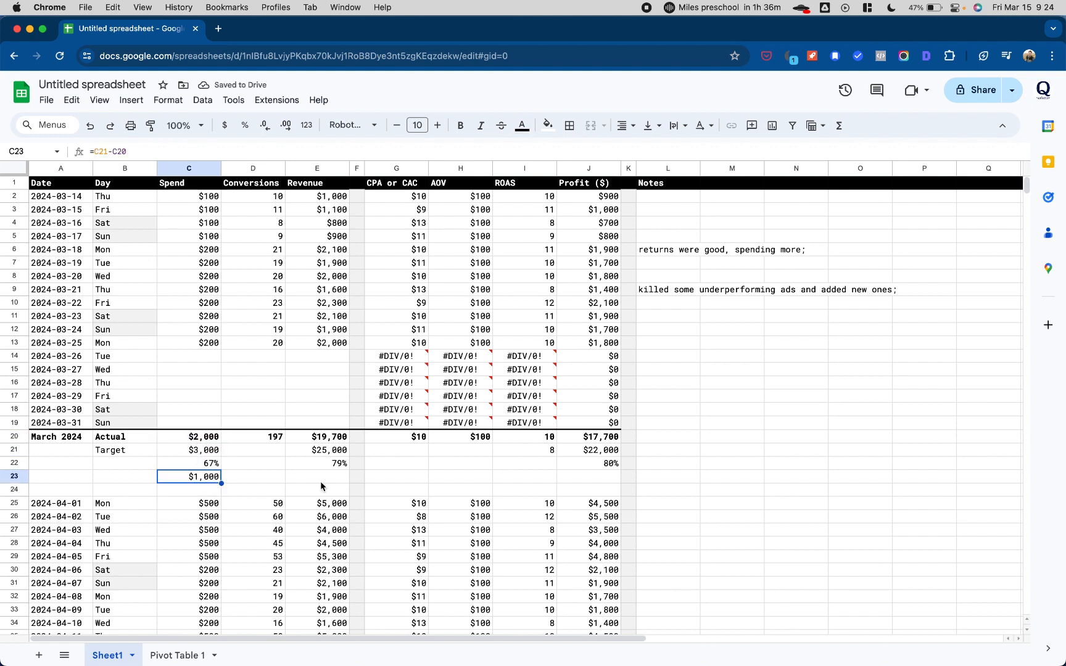
Enter a spend of 230 for 2024-03-26 in C14 and select the remaining empty spend days C15:C19
{"action": "left_click", "coordinate": [192, 356]}
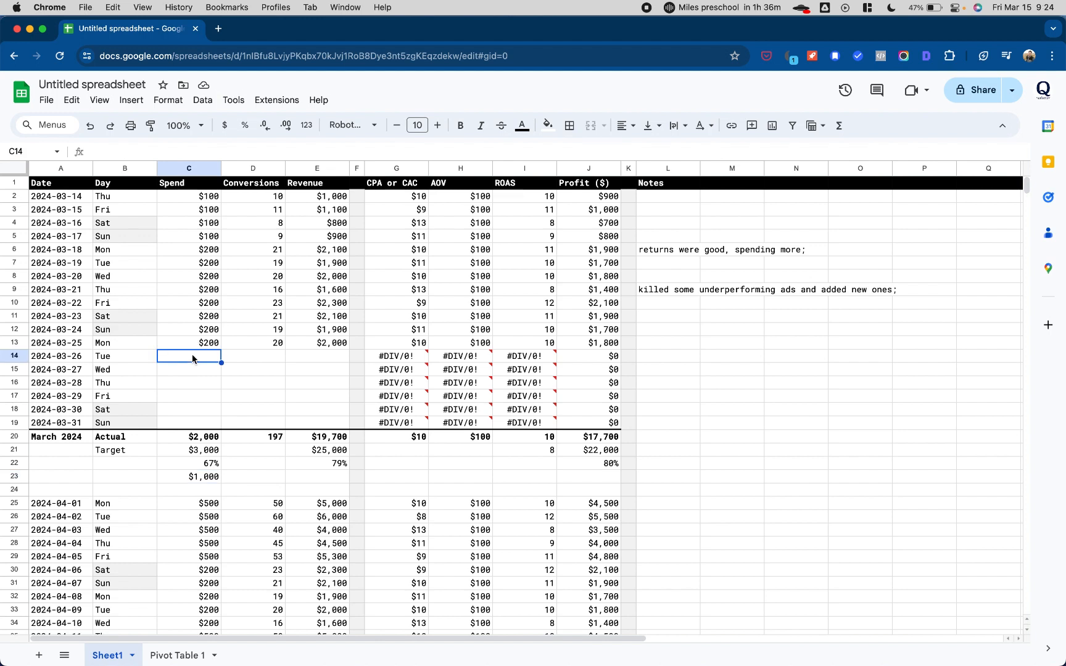
{"action": "type", "text": "230"}
{"action": "key", "text": "Tab"}
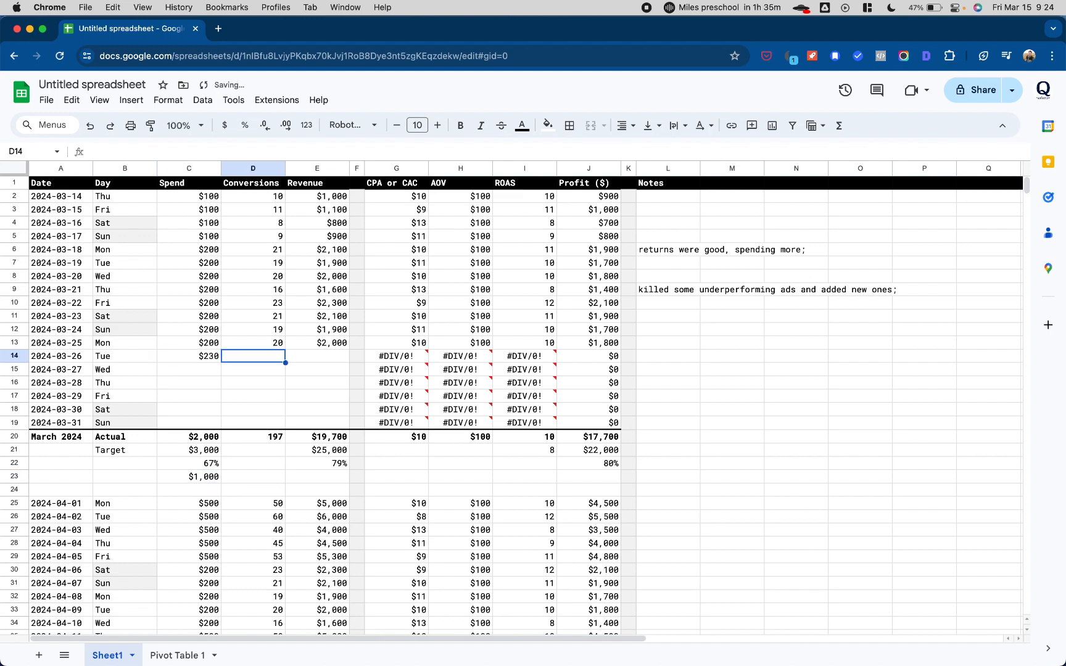
{"action": "key", "text": "Left"}
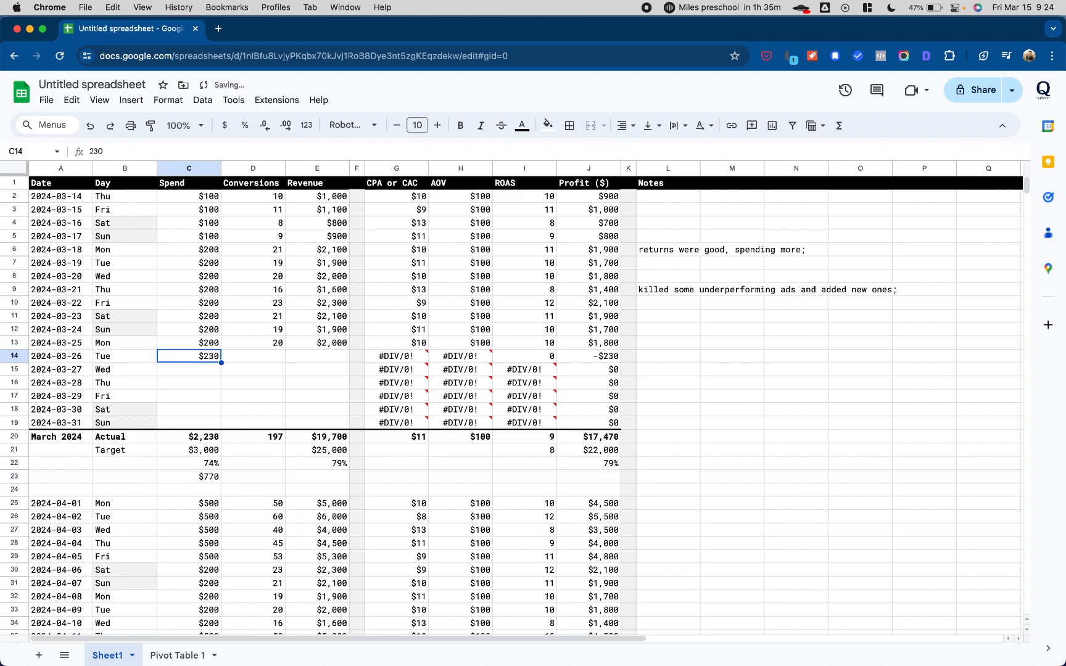
{"action": "key", "text": "Down"}
{"action": "key", "text": "shift+Down"}
{"action": "key", "text": "shift+Down"}
{"action": "key", "text": "shift+Down"}
{"action": "key", "text": "shift+Down"}
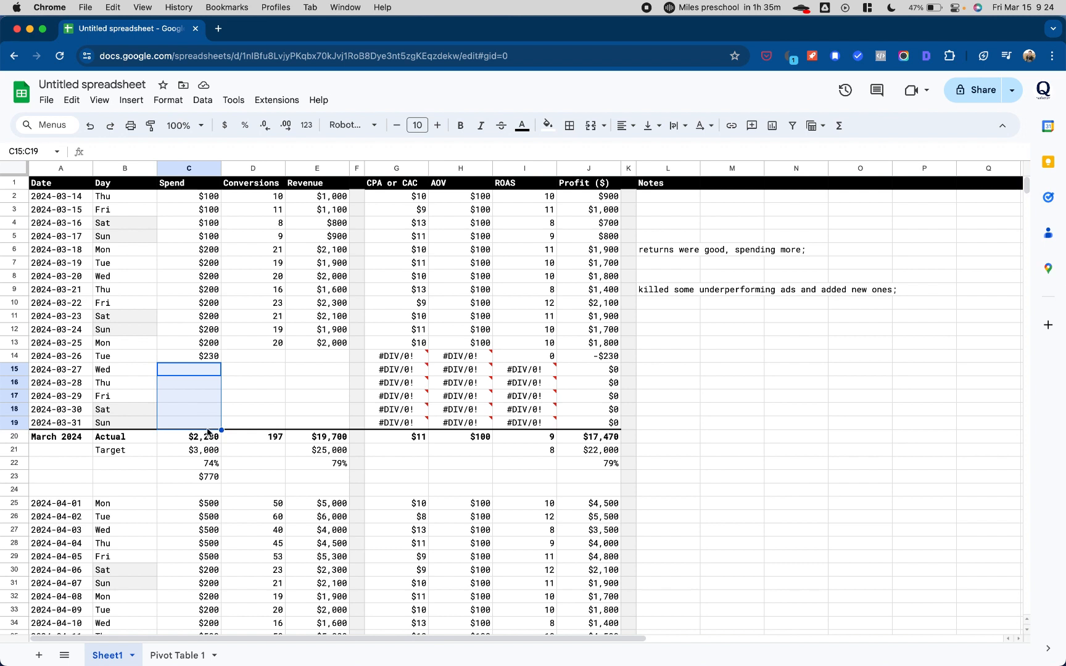
Replace the formula in C23 with =(COUNT(A2:A19) to count the month's dates
{"action": "left_click", "coordinate": [214, 482]}
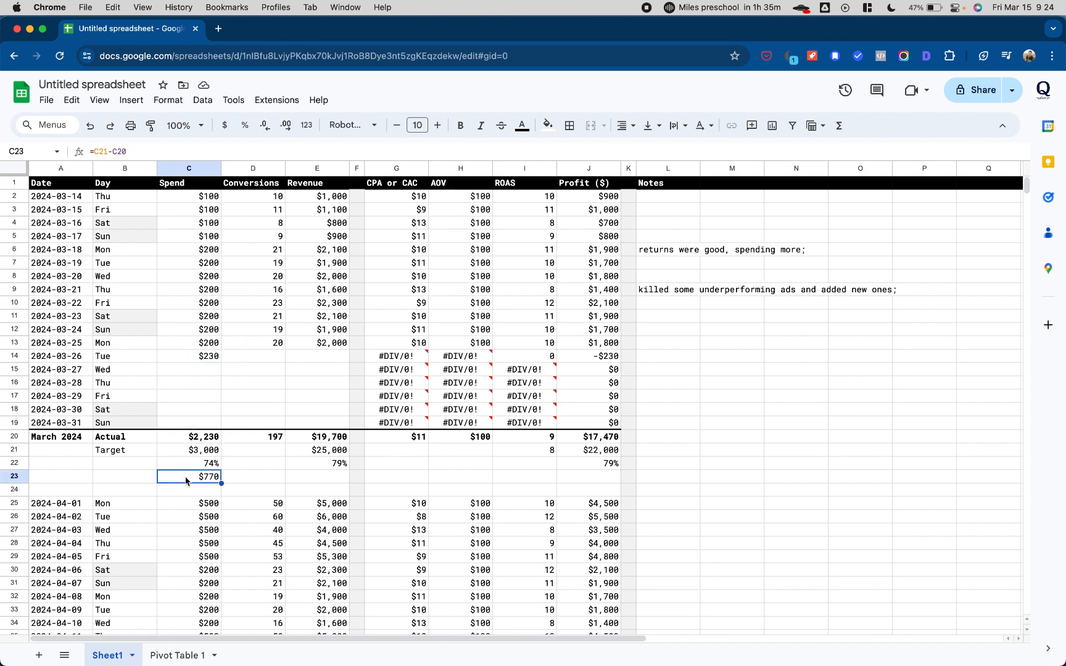
{"action": "double_click", "coordinate": [187, 481]}
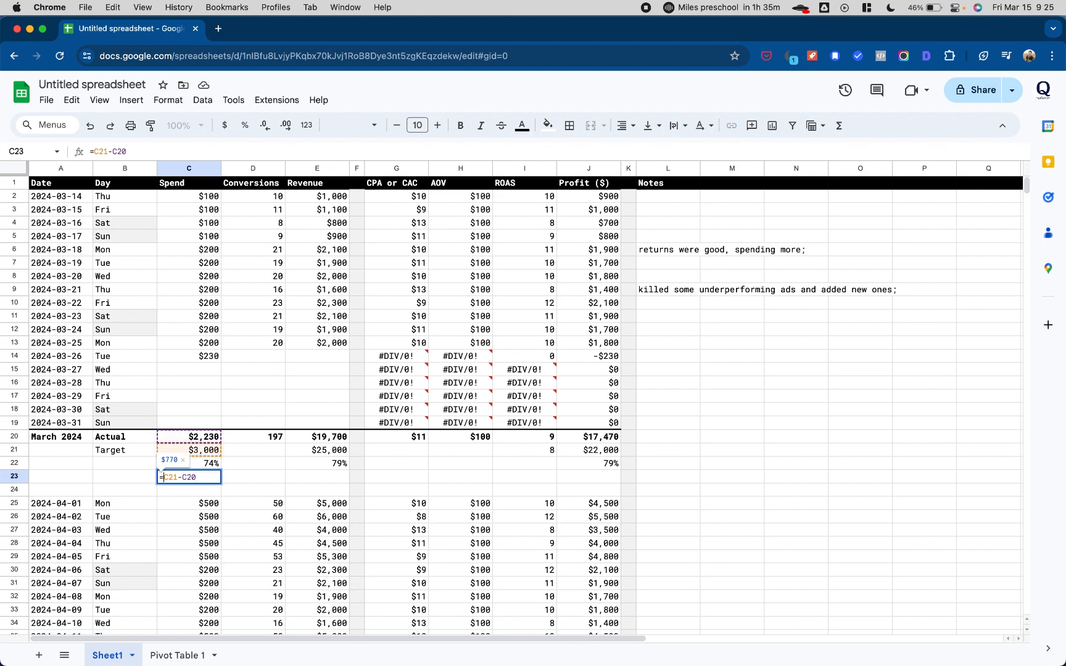
{"action": "left_click_drag", "start_coordinate": [162, 477], "coordinate": [196, 478]}
{"action": "key", "text": "BackSpace"}
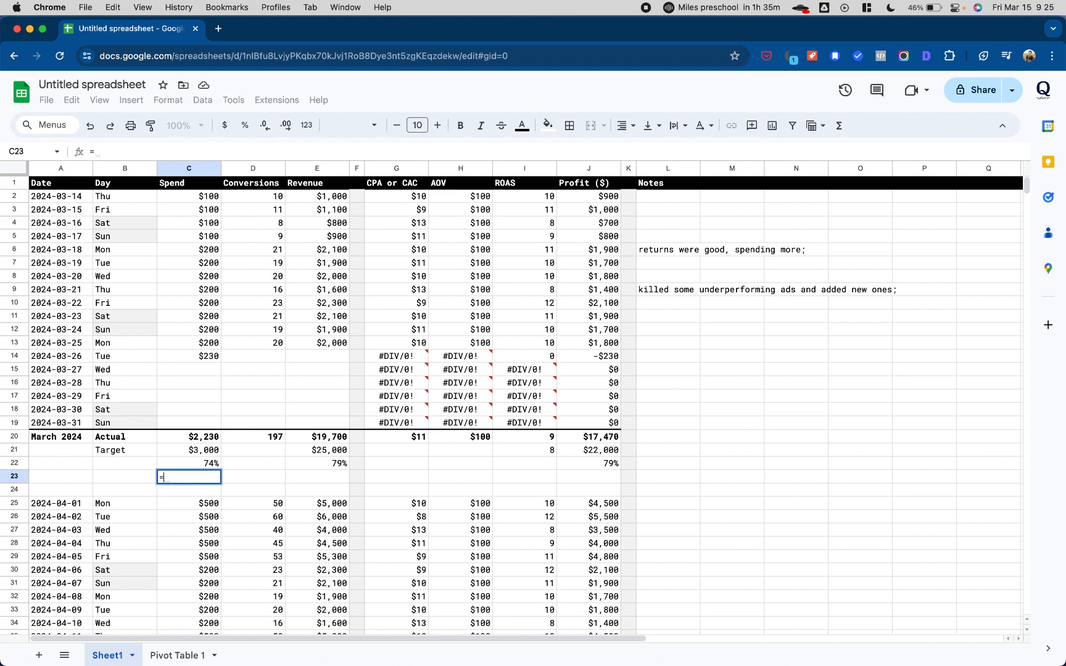
{"action": "type", "text": "(count"}
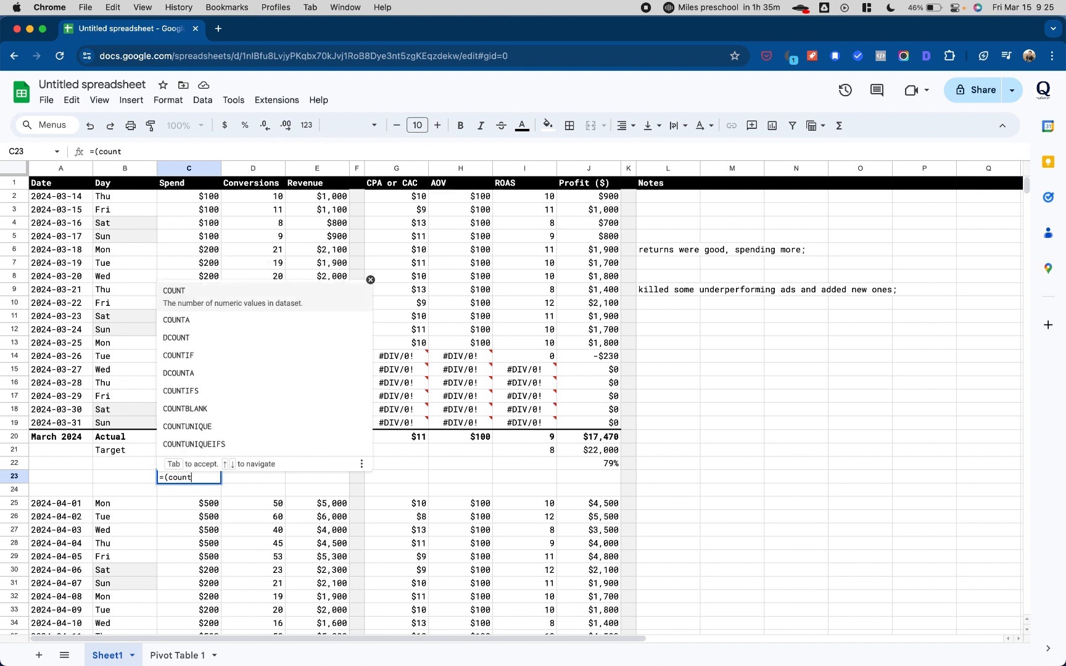
{"action": "key", "text": "Tab"}
{"action": "key", "text": "Up"}
{"action": "key", "text": "Up"}
{"action": "key", "text": "Up"}
{"action": "key", "text": "Up"}
{"action": "key", "text": "Left"}
{"action": "key", "text": "Left"}
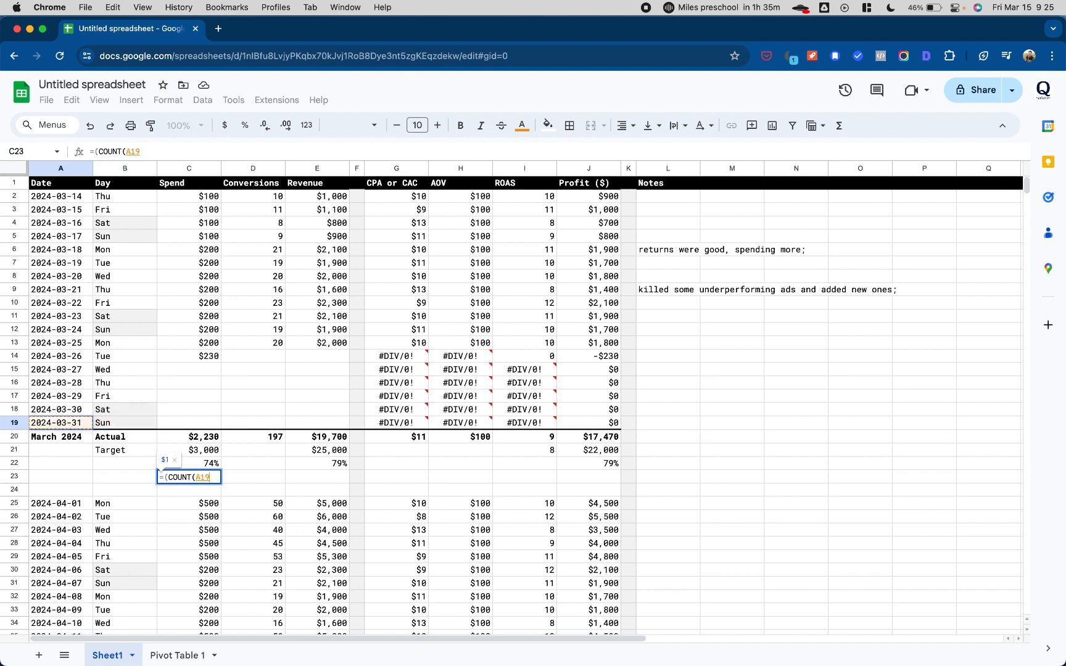
{"action": "key", "text": "shift+Up"}
{"action": "key", "text": "shift+Up"}
{"action": "key", "text": "shift+Up"}
{"action": "key", "text": "shift+Up"}
{"action": "key", "text": "shift+Up"}
{"action": "key", "text": "shift+Up"}
{"action": "key", "text": "shift+Up"}
{"action": "key", "text": "shift+Up"}
{"action": "key", "text": "shift+Up"}
{"action": "key", "text": "shift+Up"}
{"action": "key", "text": "shift+Up"}
{"action": "key", "text": "shift+Up"}
{"action": "key", "text": "shift+Up"}
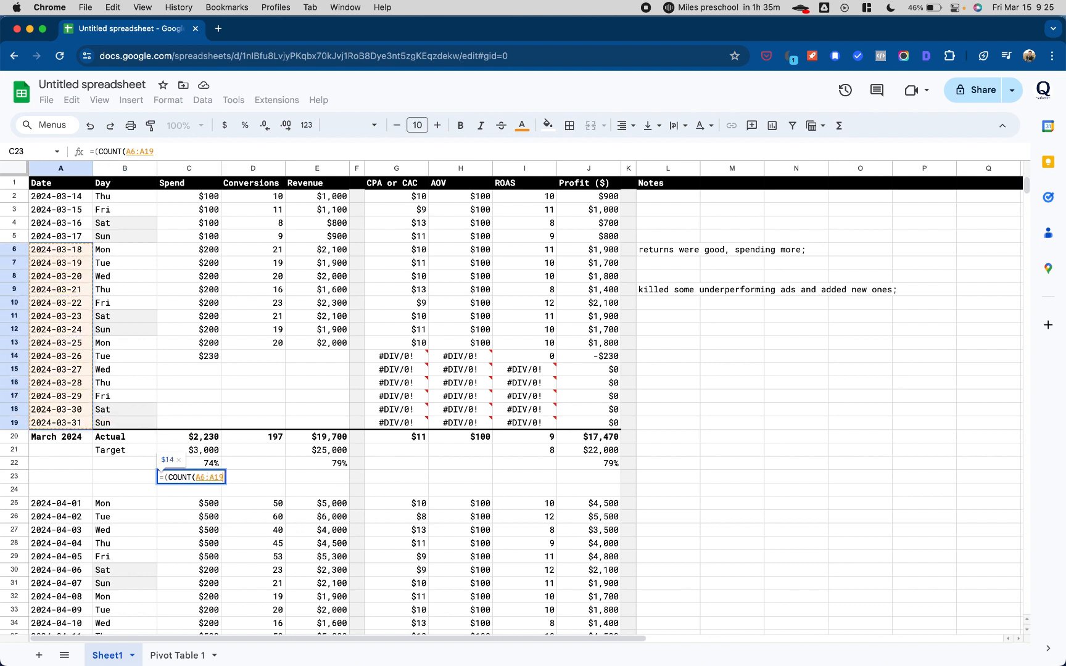
{"action": "key", "text": "shift+Up"}
{"action": "key", "text": "shift+Up"}
{"action": "key", "text": "shift+Up"}
{"action": "key", "text": "shift+Up"}
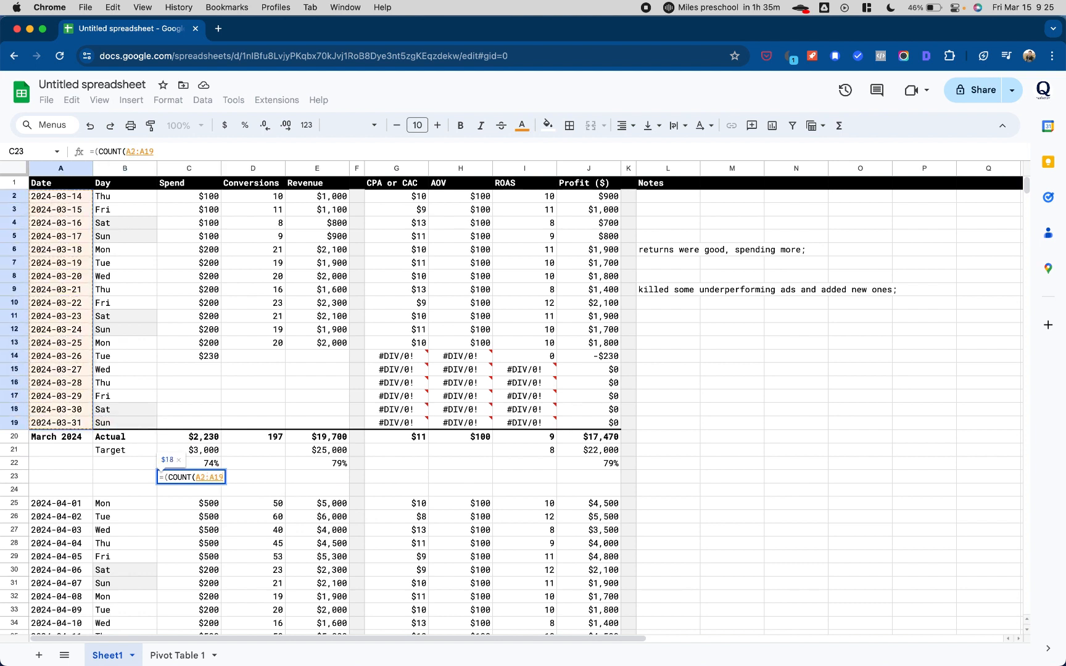
{"action": "type", "text": ")"}
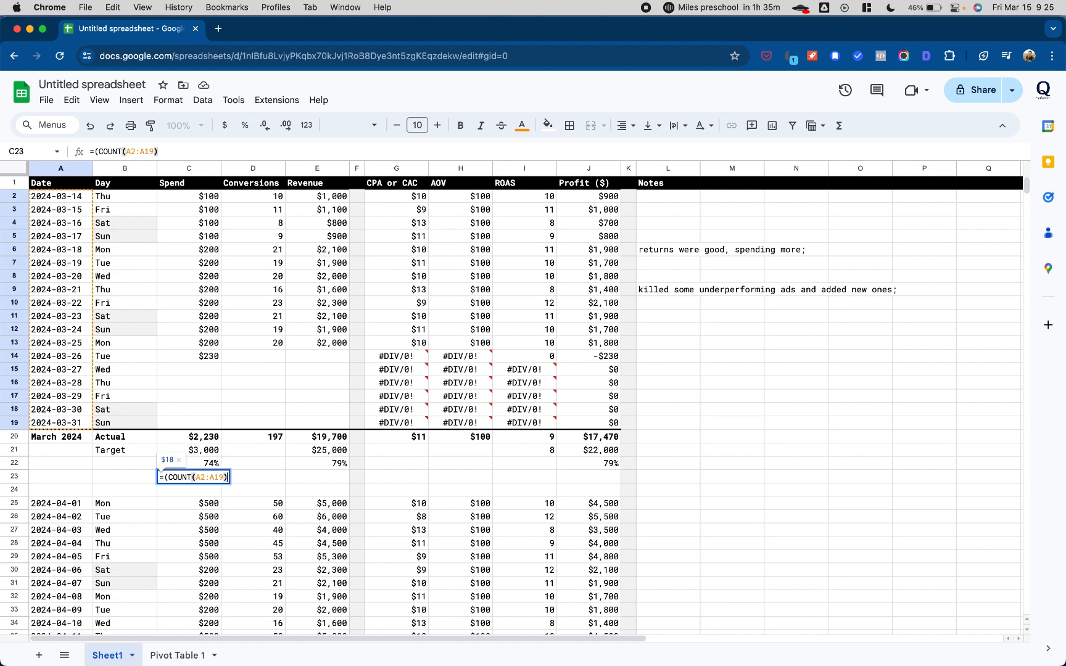
Complete the C23 formula by subtracting COUNT(C2:C19), and check it against the empty spend days C15:C19
{"action": "type", "text": "-"}
{"action": "type", "text": "count"}
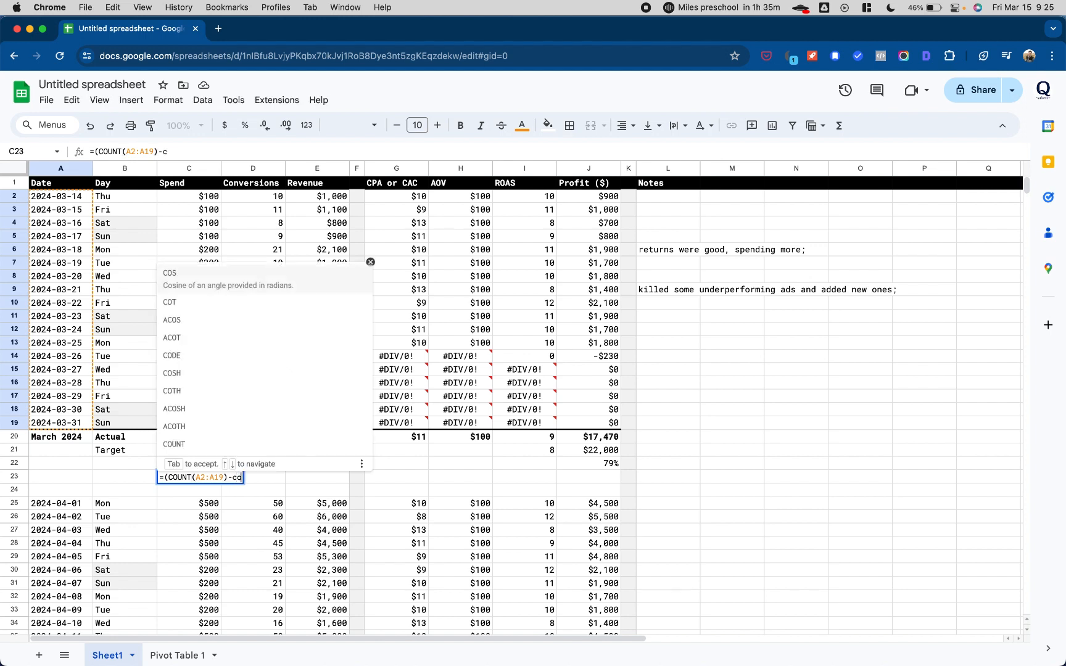
{"action": "key", "text": "Tab"}
{"action": "key", "text": "Up"}
{"action": "key", "text": "Up"}
{"action": "key", "text": "Up"}
{"action": "key", "text": "Up"}
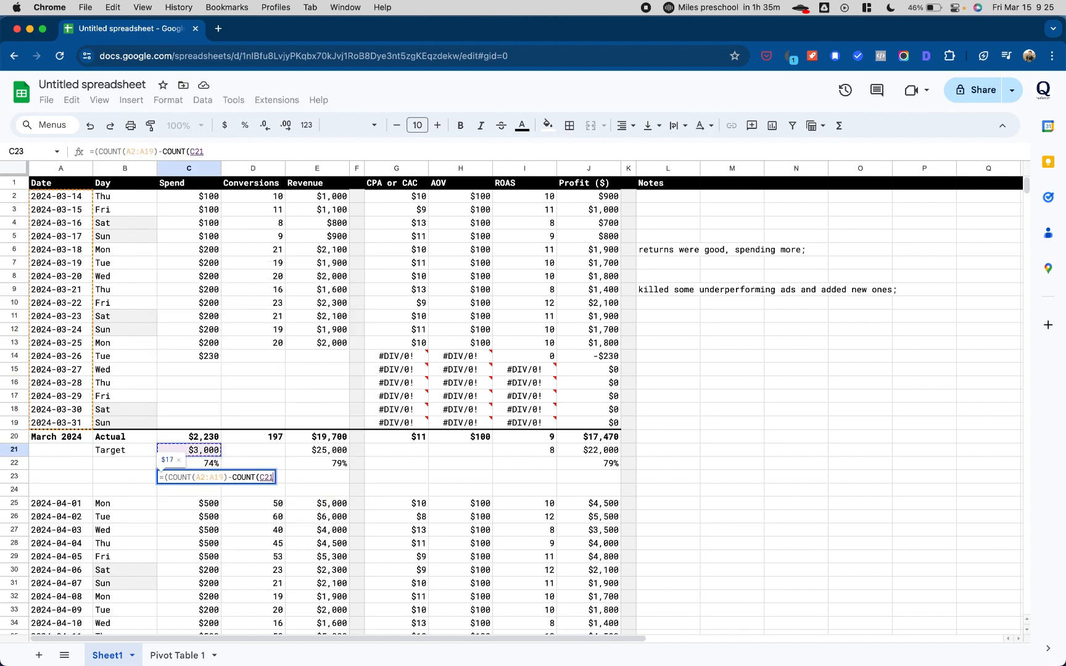
{"action": "key", "text": "shift+Up"}
{"action": "key", "text": "shift+Up"}
{"action": "key", "text": "shift+Up"}
{"action": "key", "text": "shift+Up"}
{"action": "key", "text": "shift+Up"}
{"action": "key", "text": "shift+Up"}
{"action": "key", "text": "shift+Up"}
{"action": "key", "text": "shift+Up"}
{"action": "key", "text": "shift+Up"}
{"action": "key", "text": "shift+Up"}
{"action": "key", "text": "shift+Up"}
{"action": "key", "text": "shift+Up"}
{"action": "key", "text": "shift+Up"}
{"action": "key", "text": "shift+Up"}
{"action": "key", "text": "shift+Up"}
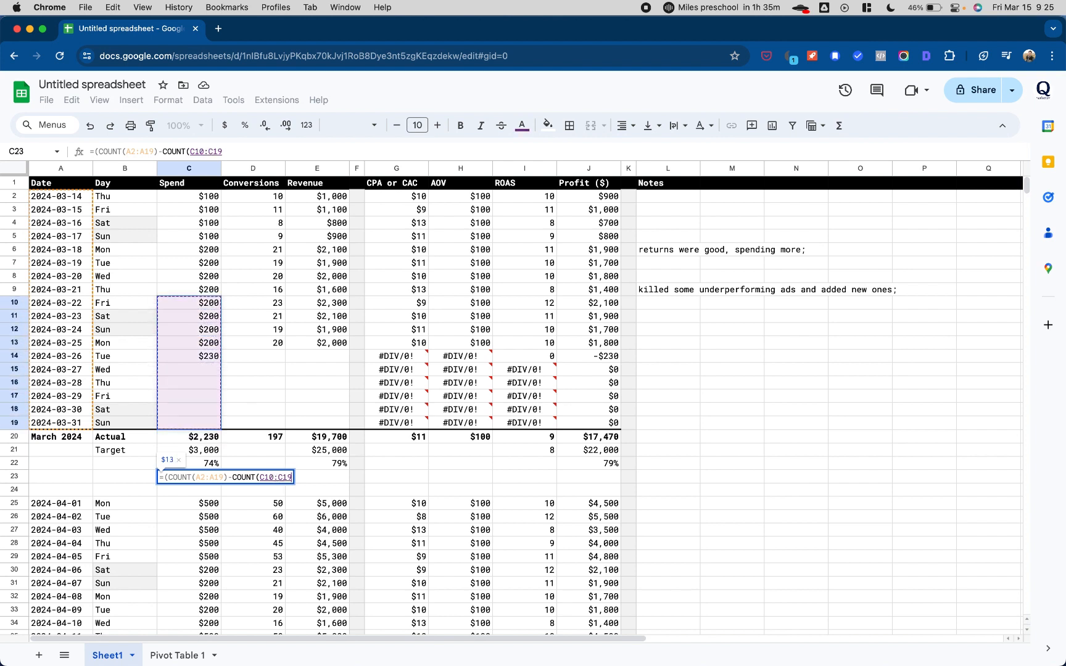
{"action": "key", "text": "shift+Up"}
{"action": "key", "text": "shift+Up"}
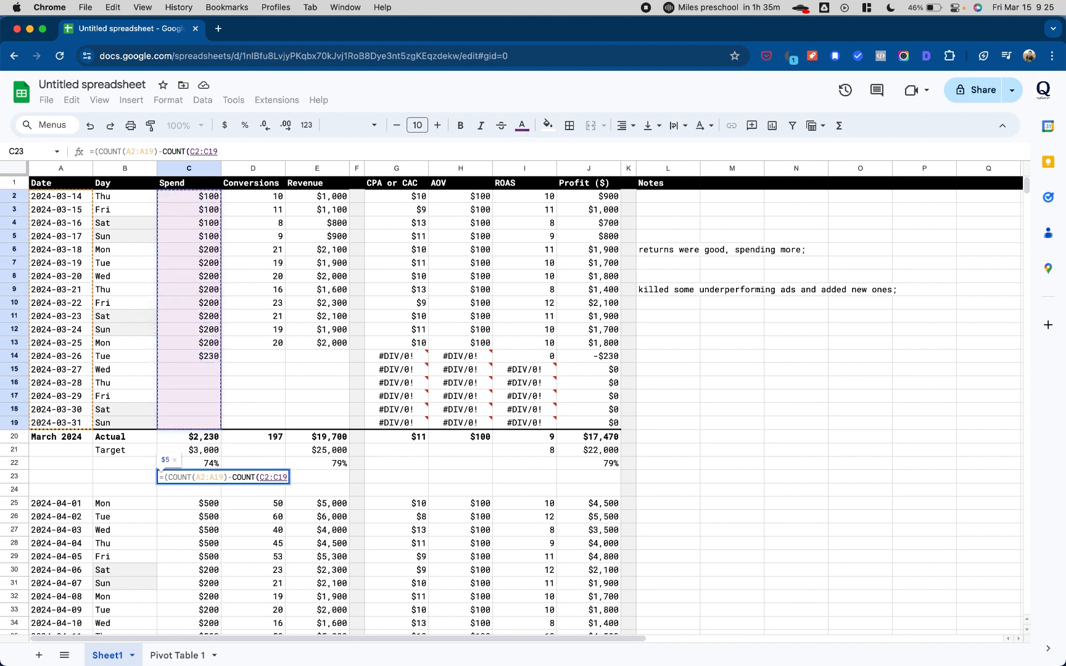
{"action": "type", "text": ")"}
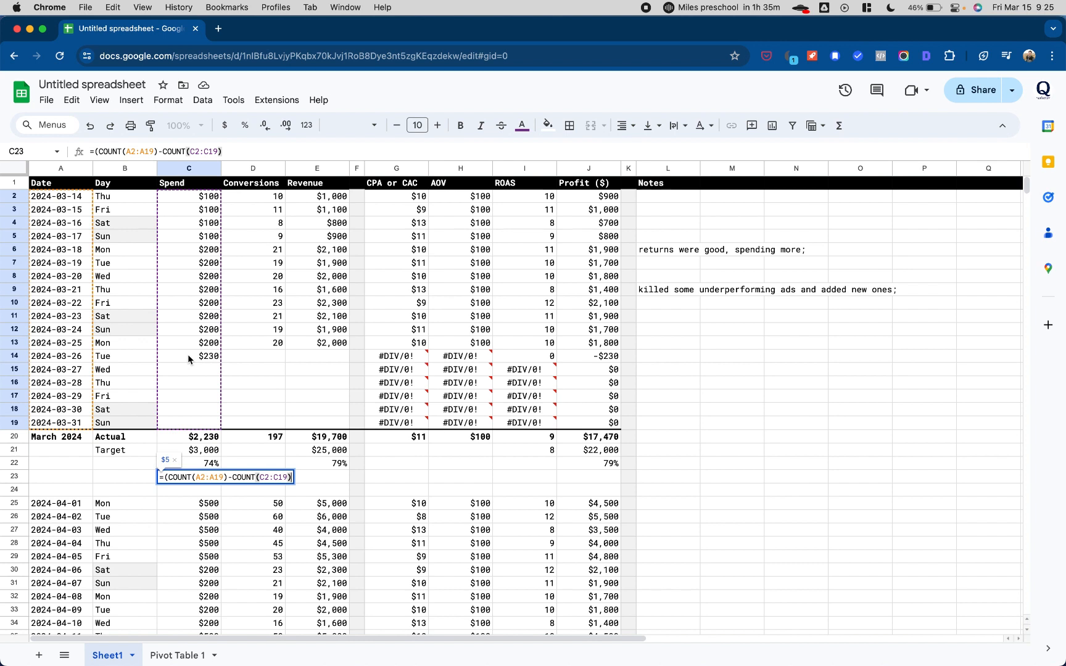
{"action": "key", "text": "Return"}
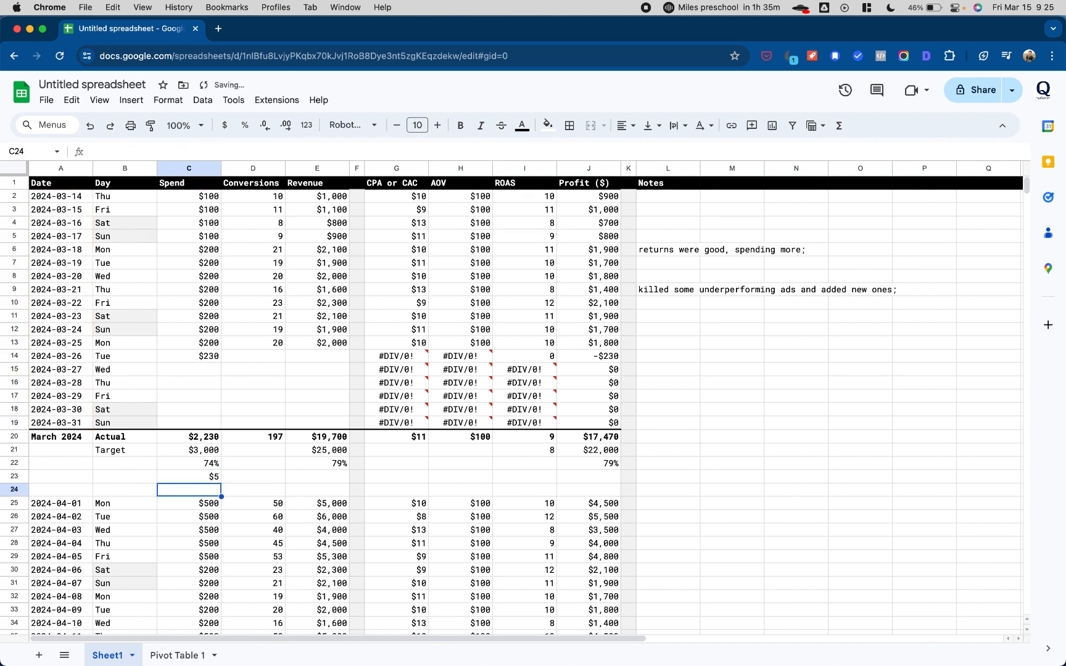
{"action": "key", "text": "Up"}
{"action": "left_click_drag", "start_coordinate": [184, 369], "coordinate": [186, 422]}
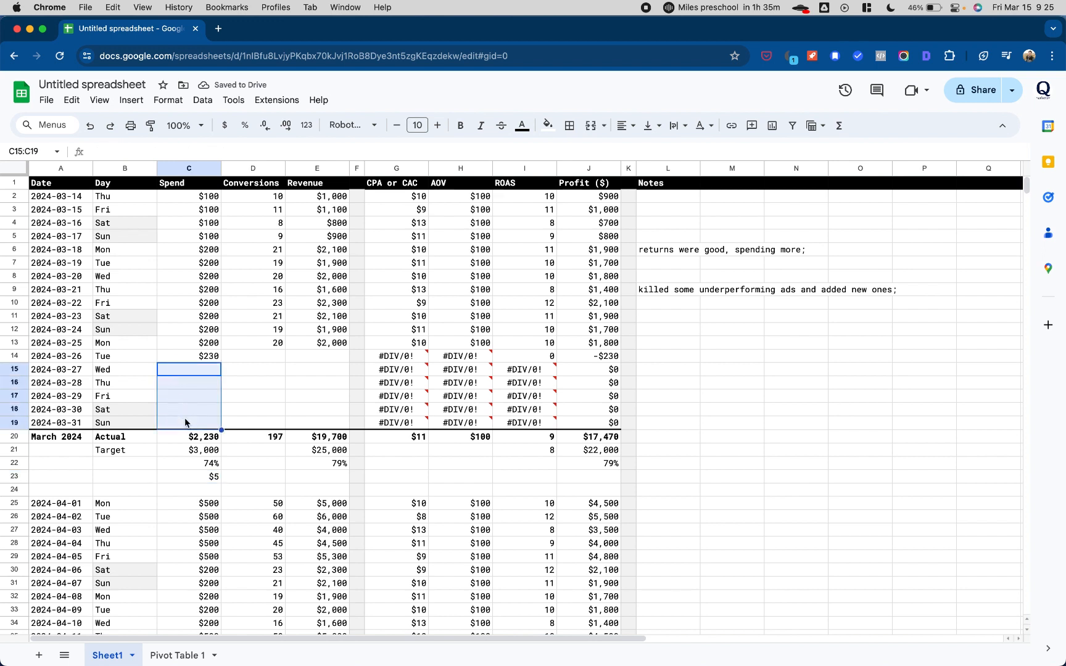
Extend the C23 formula to =(C21-C20)/(COUNT(A2:A19)-COUNT(C2:C19)) for the daily budget left
{"action": "left_click", "coordinate": [199, 473]}
{"action": "double_click", "coordinate": [162, 477]}
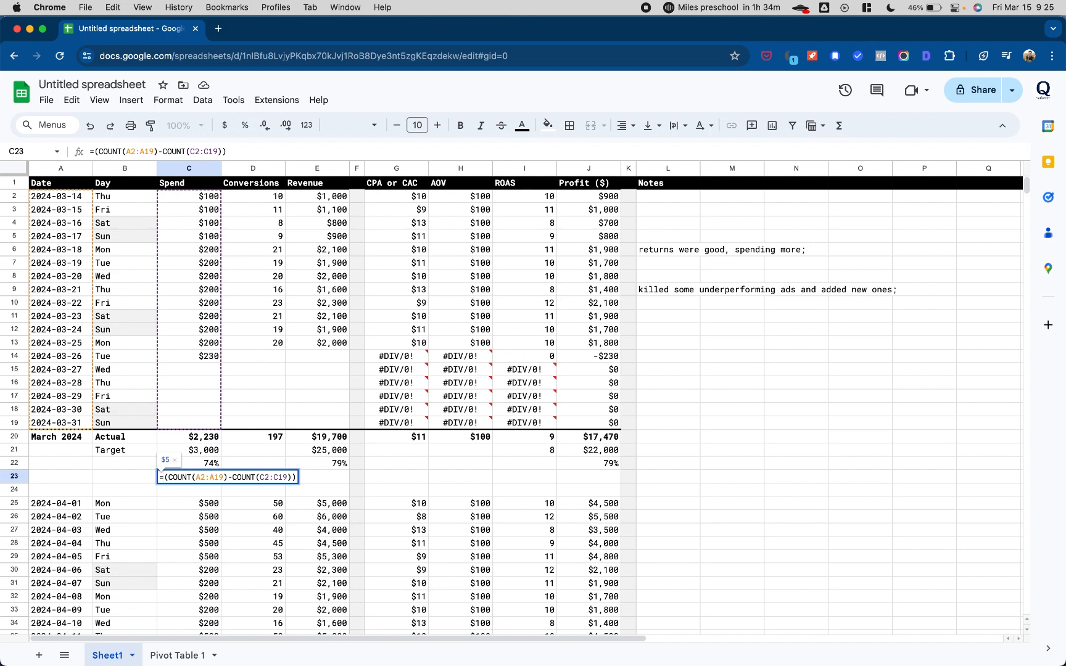
{"action": "type", "text": "("}
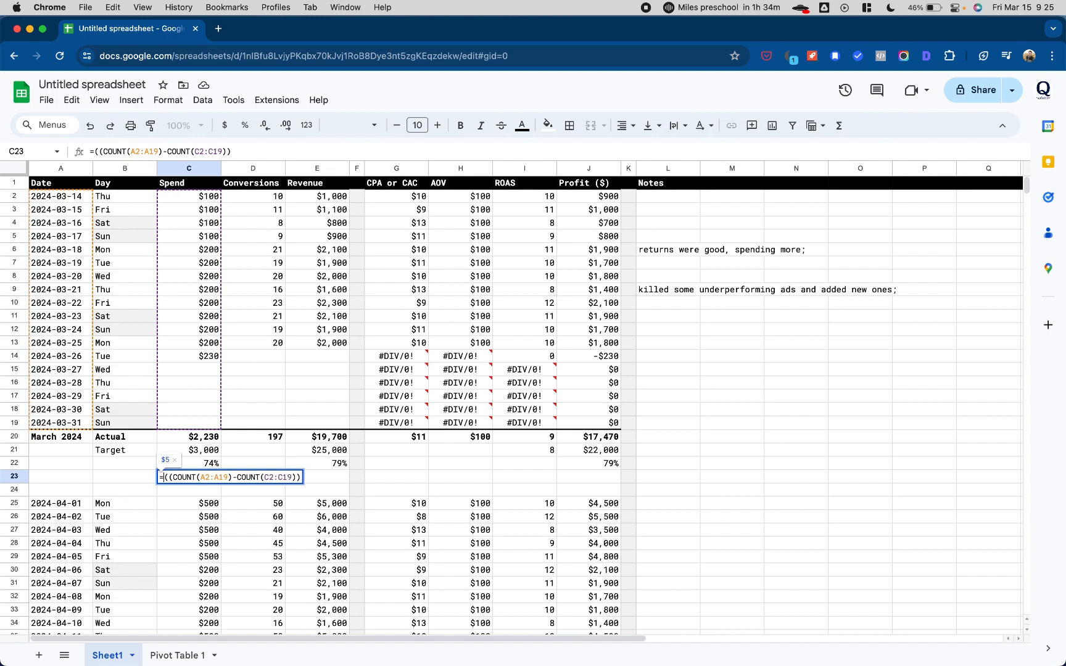
{"action": "left_click", "coordinate": [208, 455]}
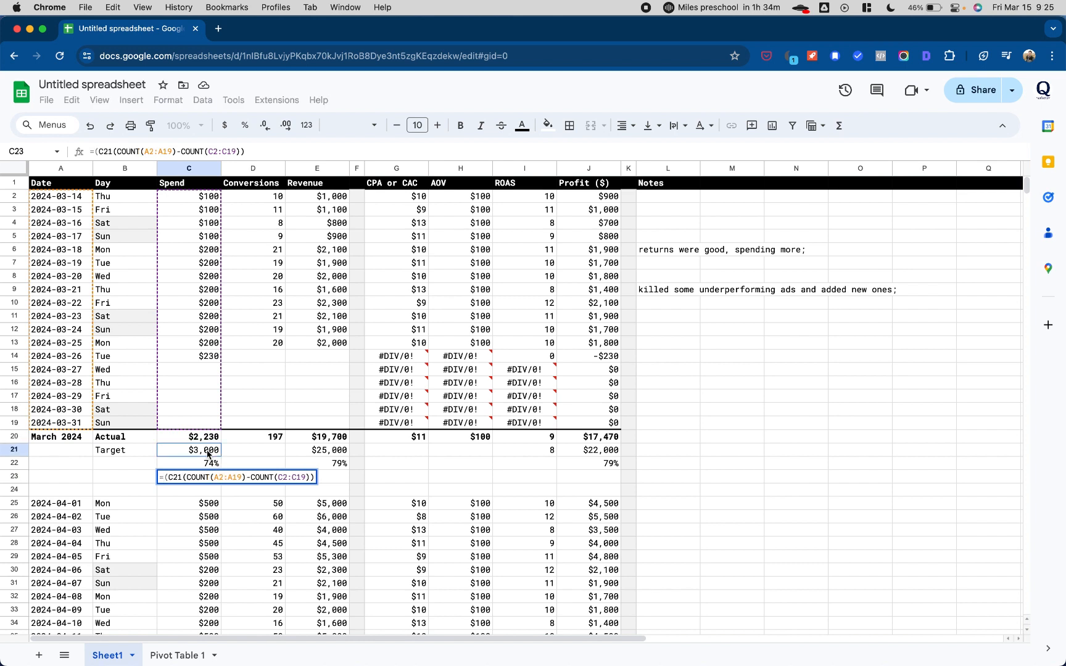
{"action": "type", "text": "-"}
{"action": "left_click", "coordinate": [209, 440]}
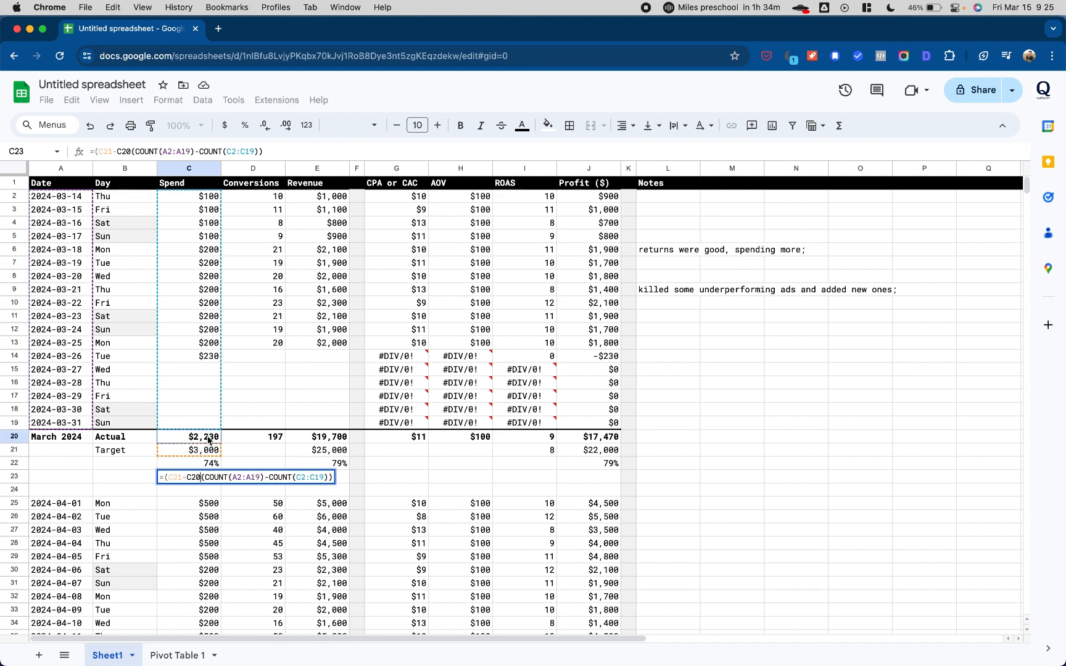
{"action": "type", "text": ")/"}
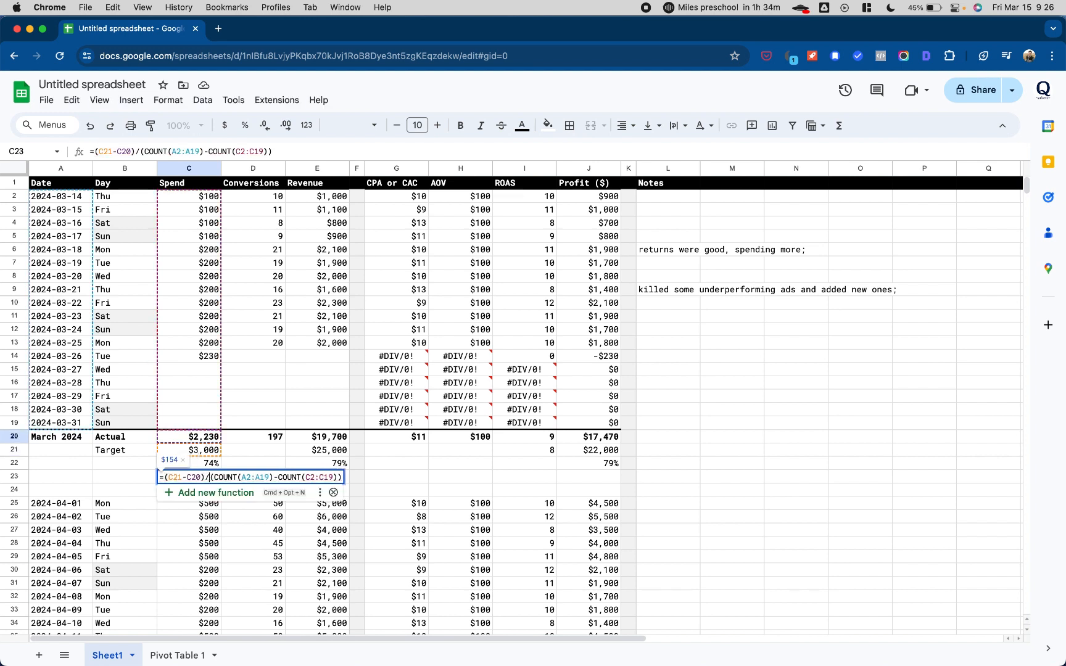
{"action": "key", "text": "Return"}
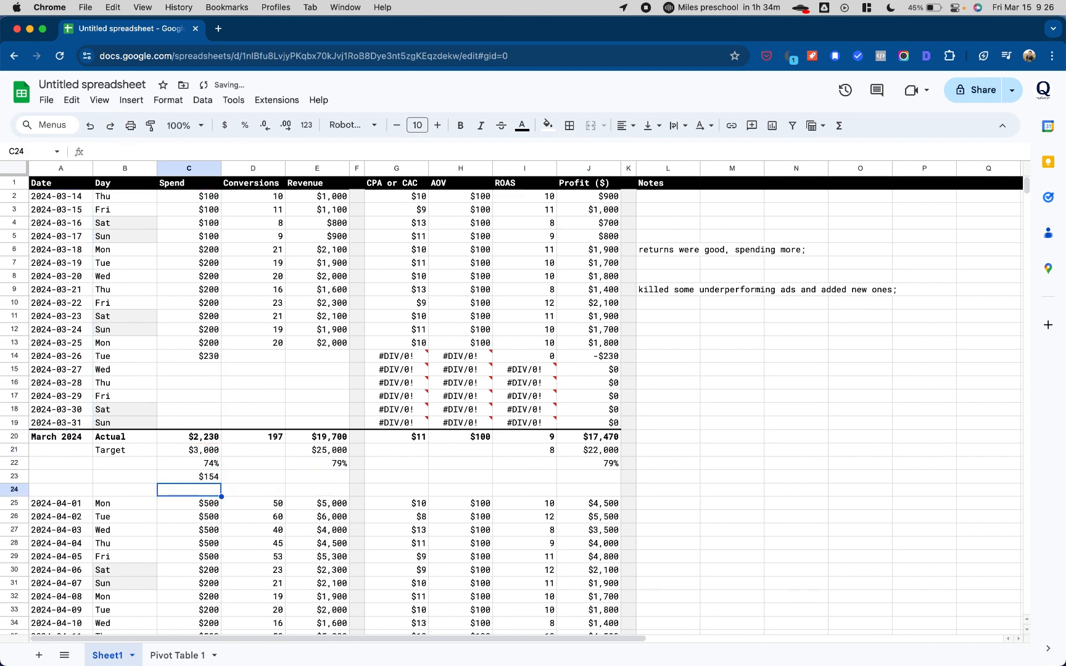
{"action": "left_click", "coordinate": [196, 479]}
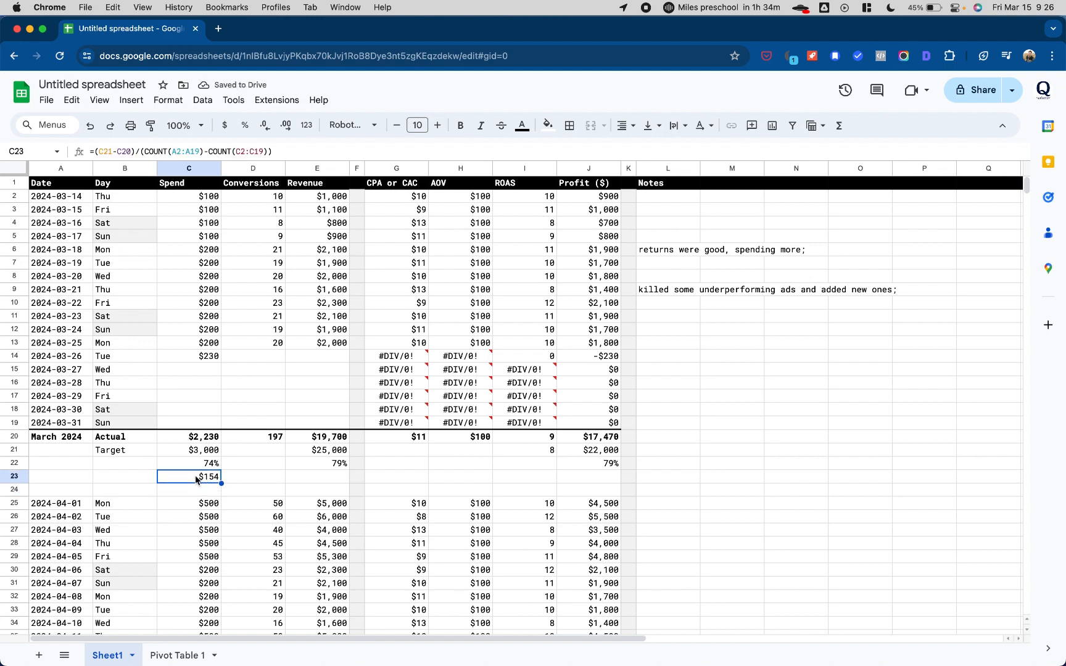
Test the C23 formula by entering spends of 150 in C15 and 155 in each of C16:C19
{"action": "left_click", "coordinate": [212, 371]}
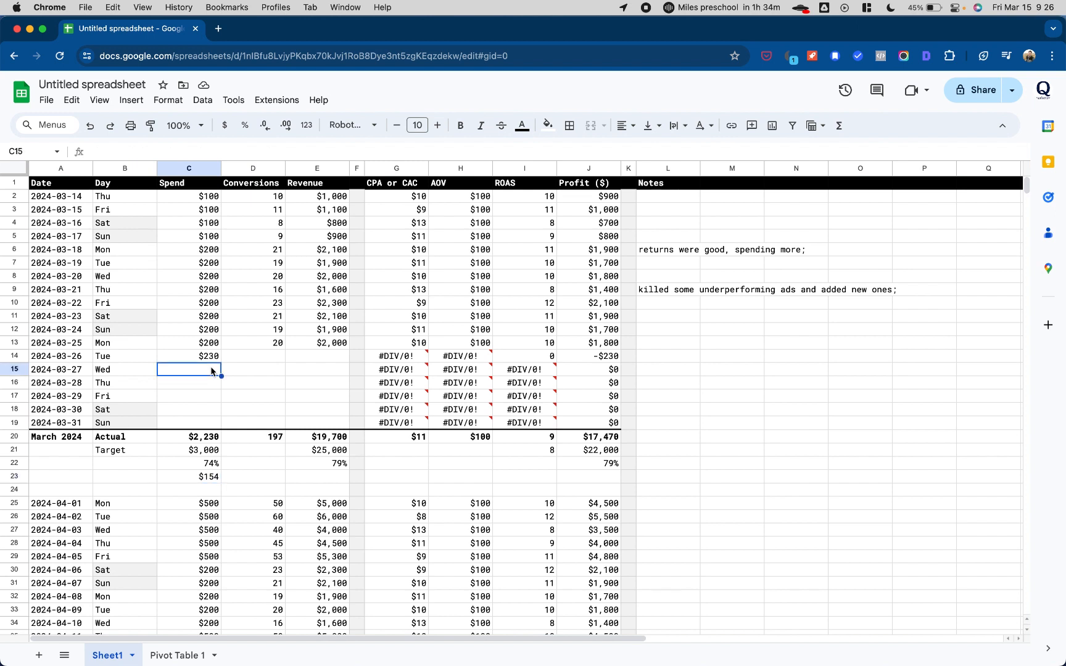
{"action": "type", "text": "150"}
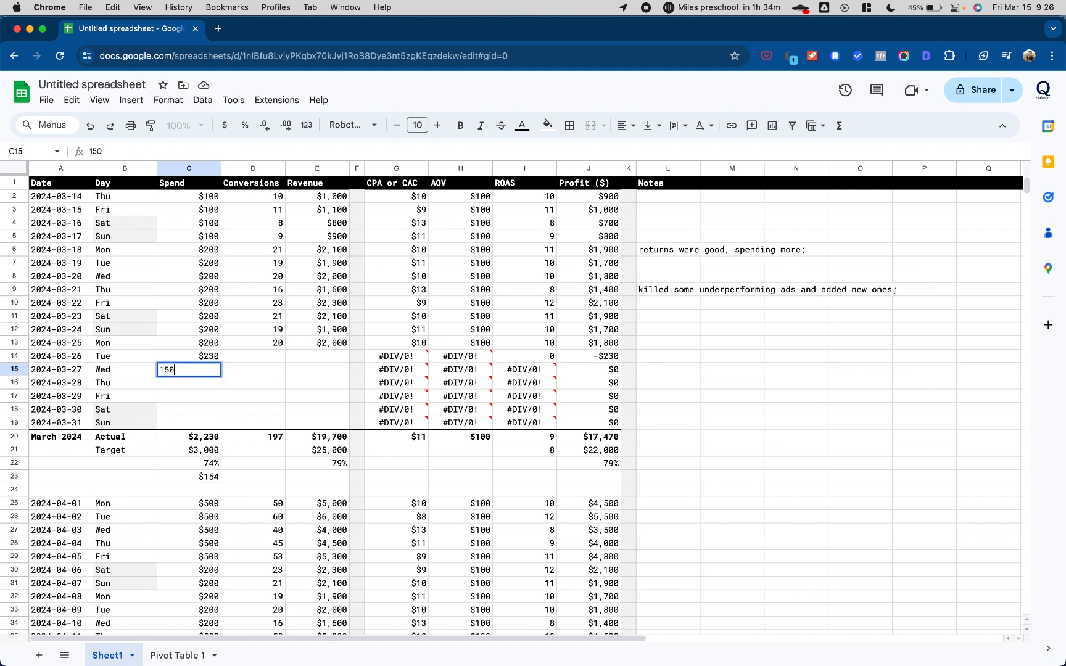
{"action": "key", "text": "Return"}
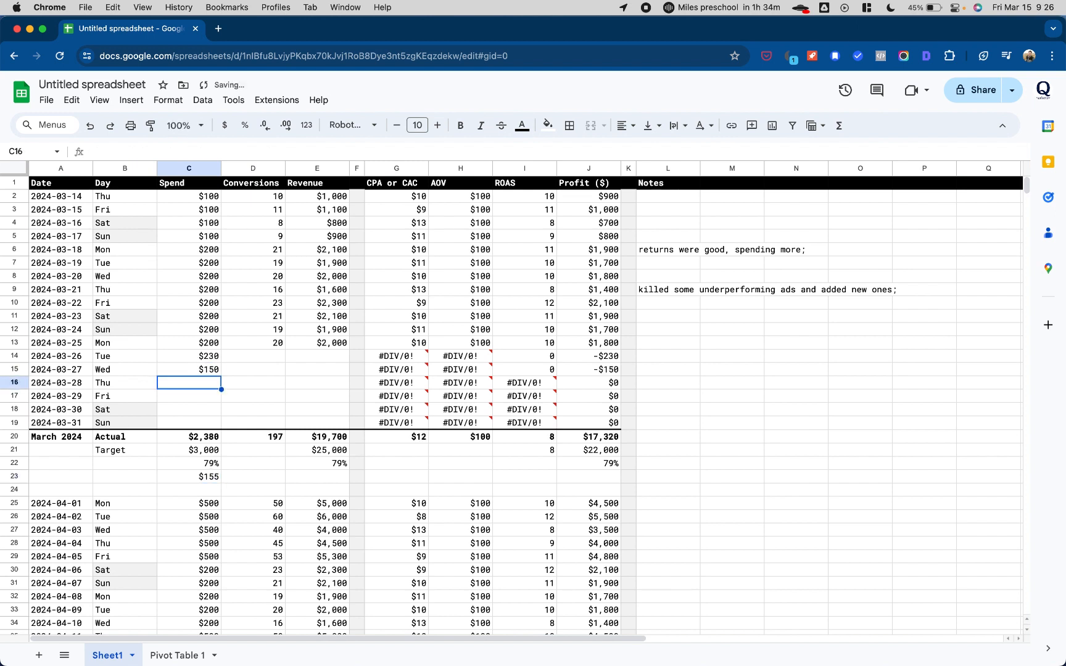
{"action": "type", "text": "155"}
{"action": "key", "text": "Return"}
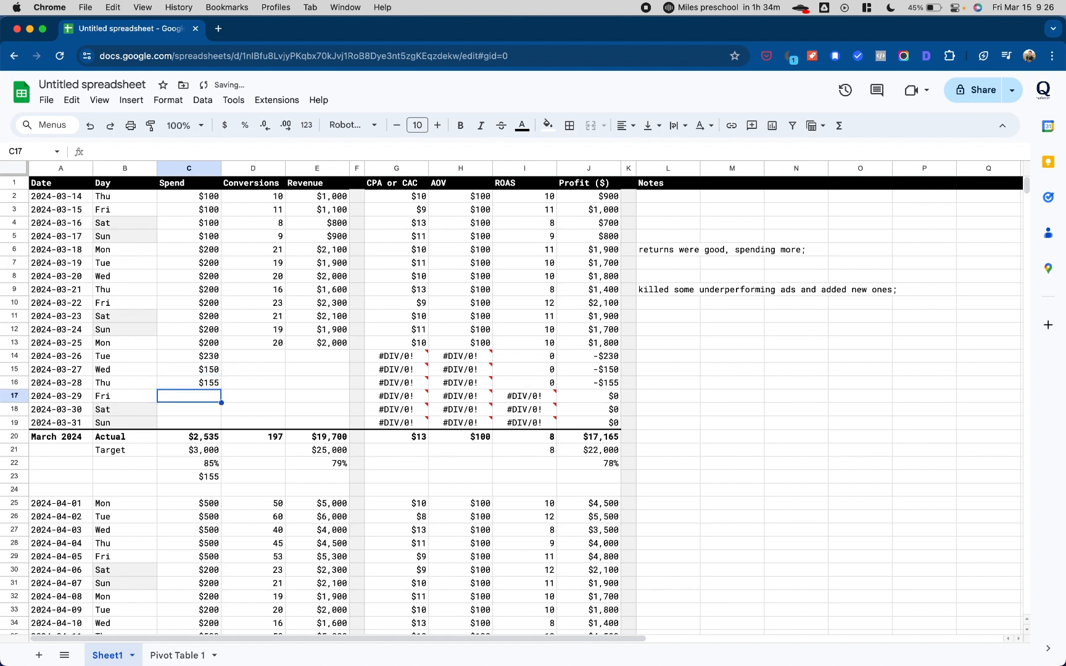
{"action": "type", "text": "155"}
{"action": "key", "text": "Return"}
{"action": "type", "text": "155"}
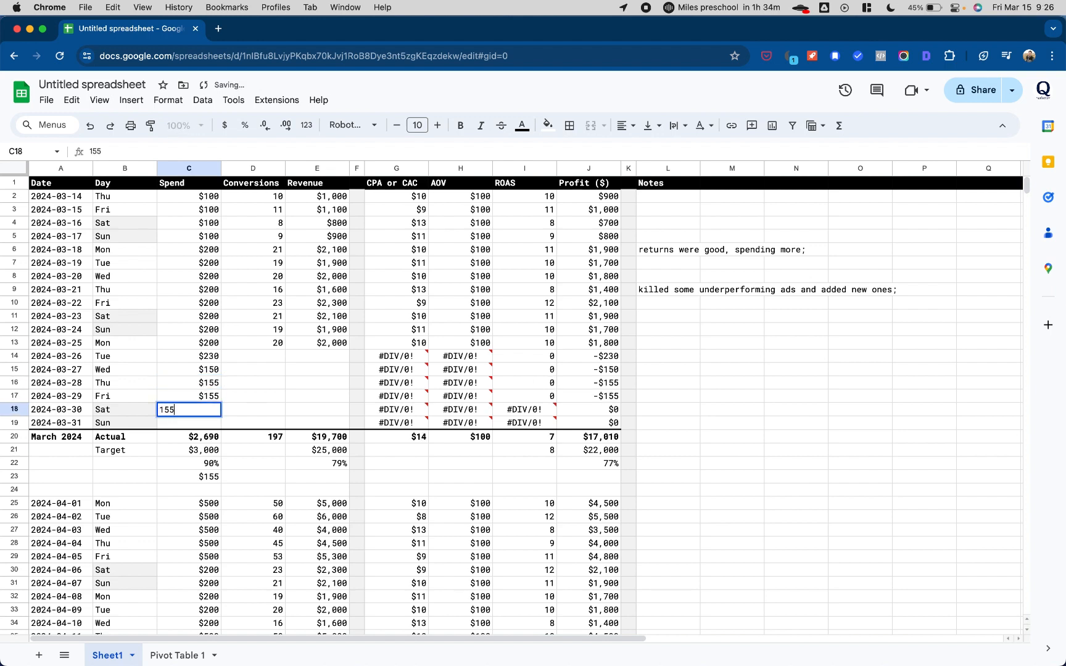
{"action": "key", "text": "Return"}
{"action": "type", "text": "155"}
{"action": "key", "text": "Return"}
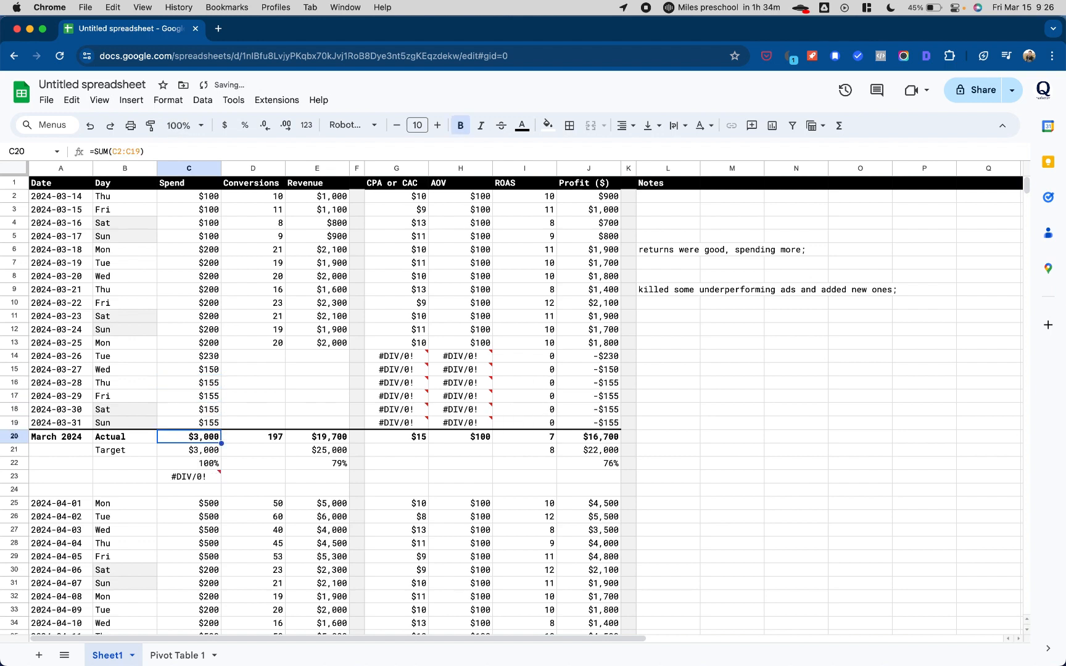
Clear the test spends from C15:C19, and undo then redo the extended C23 formula
{"action": "key", "text": "Down"}
{"action": "key", "text": "Up"}
{"action": "key", "text": "Up"}
{"action": "key", "text": "BackSpace"}
{"action": "key", "text": "Up"}
{"action": "key", "text": "BackSpace"}
{"action": "key", "text": "Up"}
{"action": "key", "text": "BackSpace"}
{"action": "key", "text": "Up"}
{"action": "key", "text": "BackSpace"}
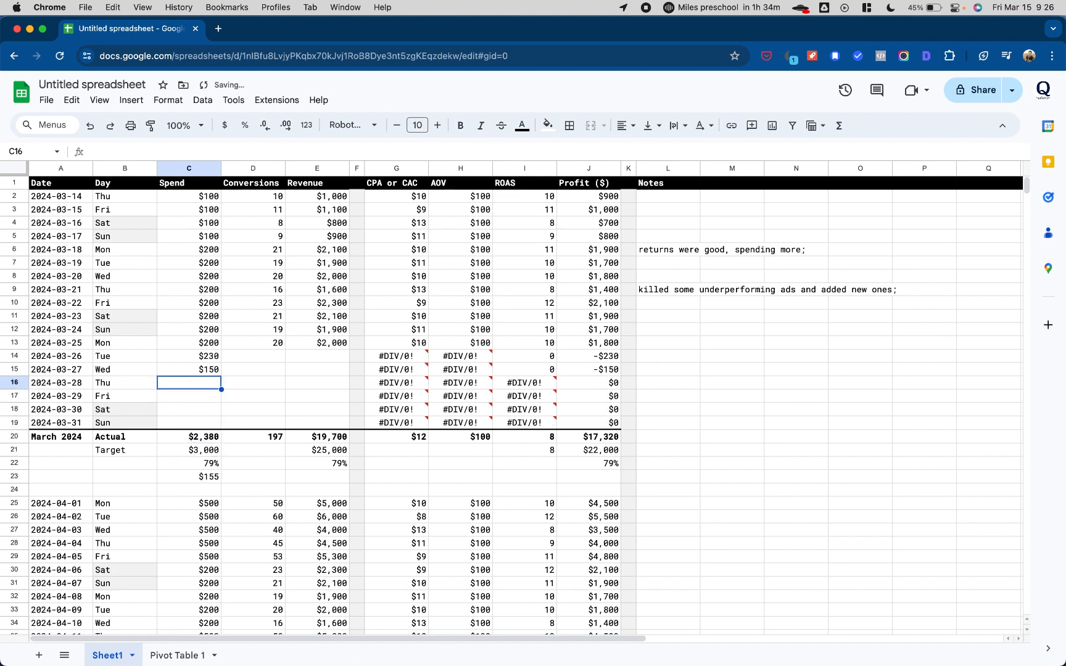
{"action": "key", "text": "Up"}
{"action": "key", "text": "BackSpace"}
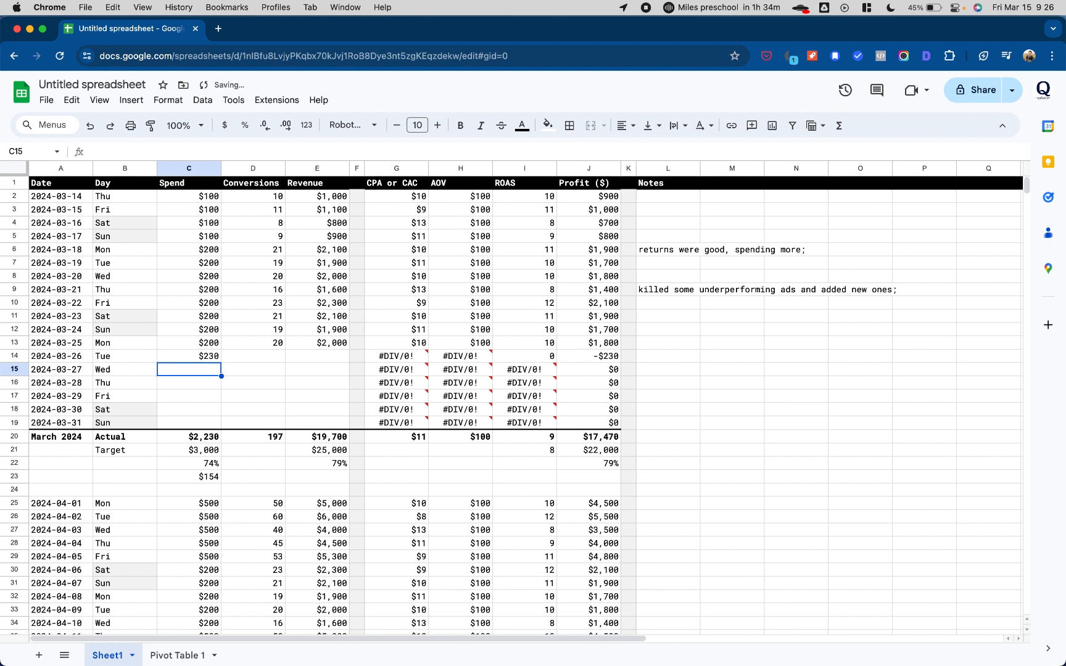
{"action": "key", "text": "super+z"}
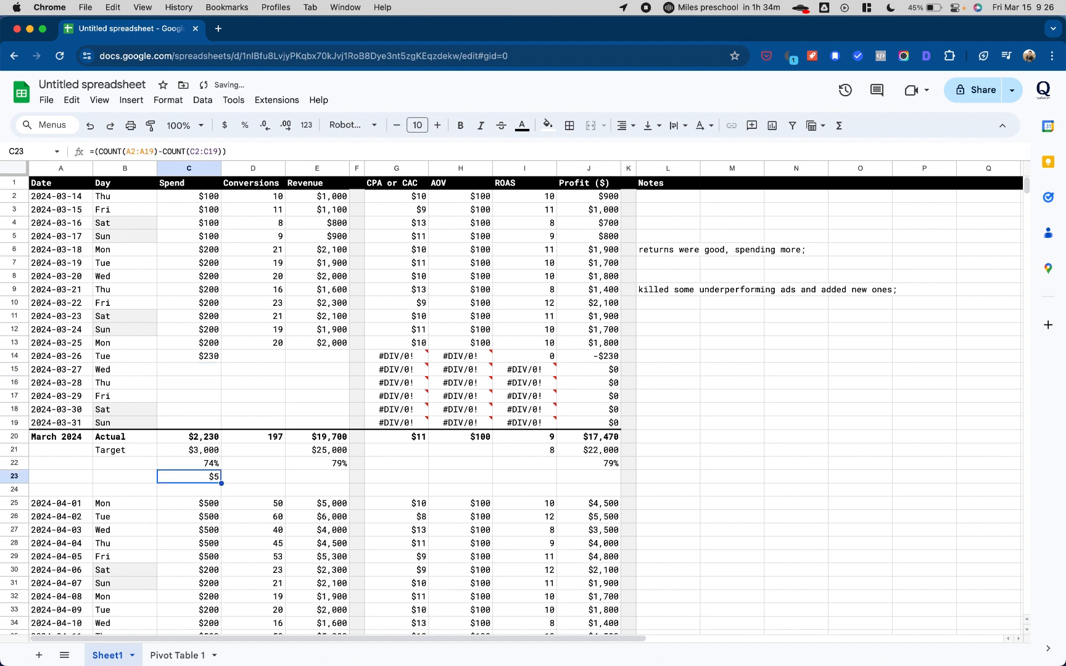
{"action": "left_click", "coordinate": [109, 127]}
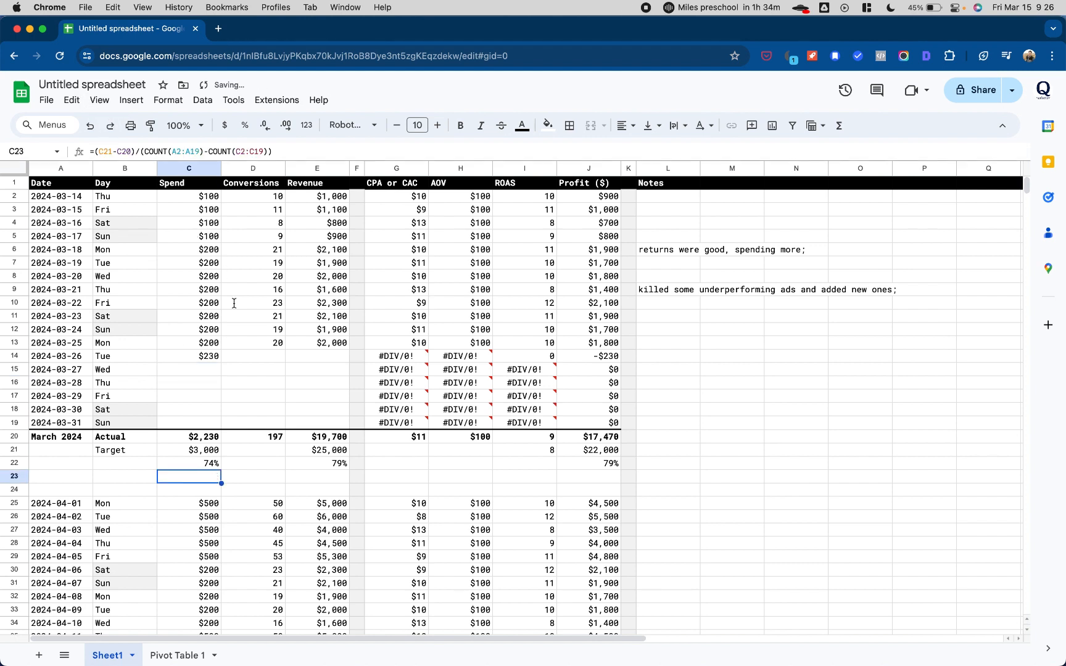
Delete the 2024-03-26 spend in C14
{"action": "left_click", "coordinate": [203, 360]}
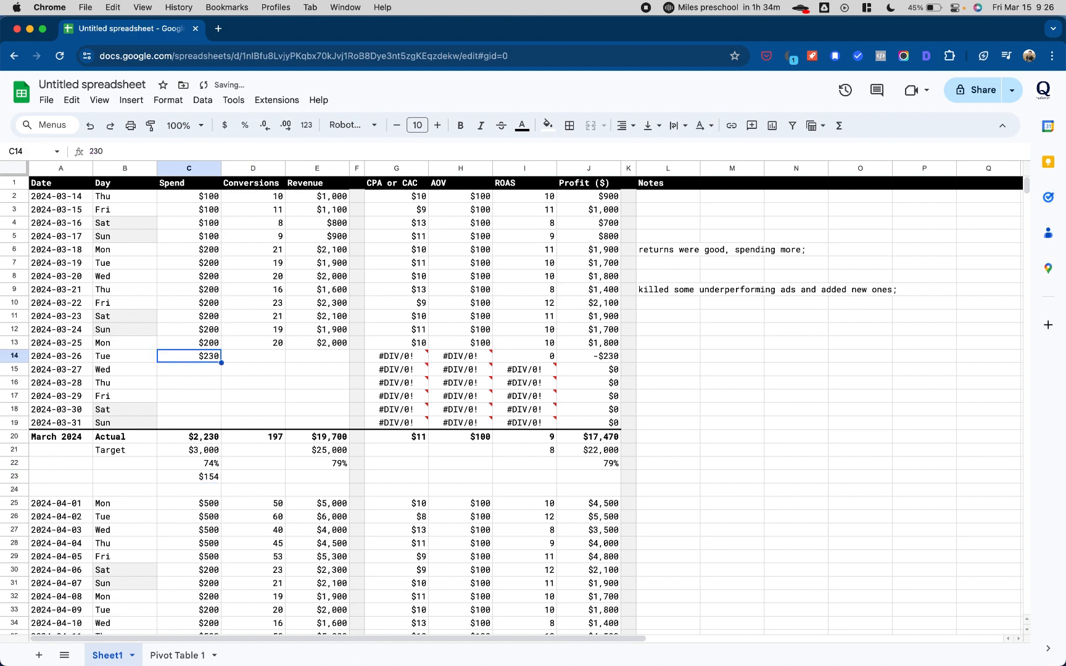
{"action": "key", "text": "Delete"}
Start the revenue formula in E23 with target minus actual as a dividend, =(E21-E20)/
{"action": "key", "text": "Right"}
{"action": "key", "text": "Right"}
{"action": "key", "text": "Down"}
{"action": "key", "text": "Down"}
{"action": "key", "text": "Down"}
{"action": "key", "text": "Down"}
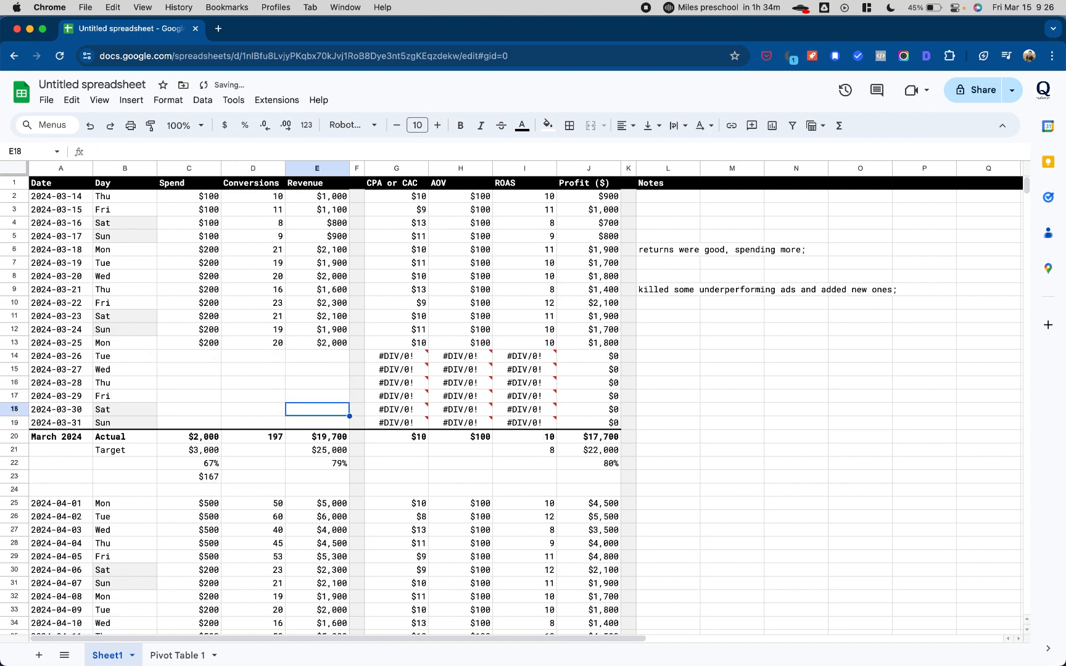
{"action": "key", "text": "Down"}
{"action": "key", "text": "Down"}
{"action": "key", "text": "Down"}
{"action": "key", "text": "Down"}
{"action": "key", "text": "Down"}
{"action": "type", "text": "="}
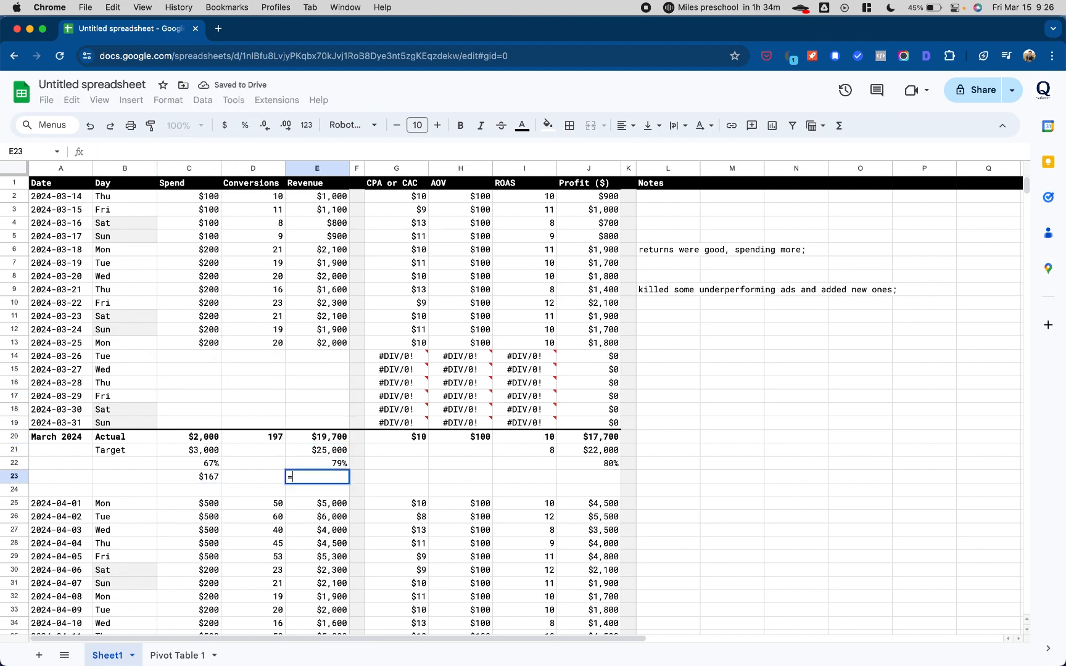
{"action": "key", "text": "Up"}
{"action": "key", "text": "Up"}
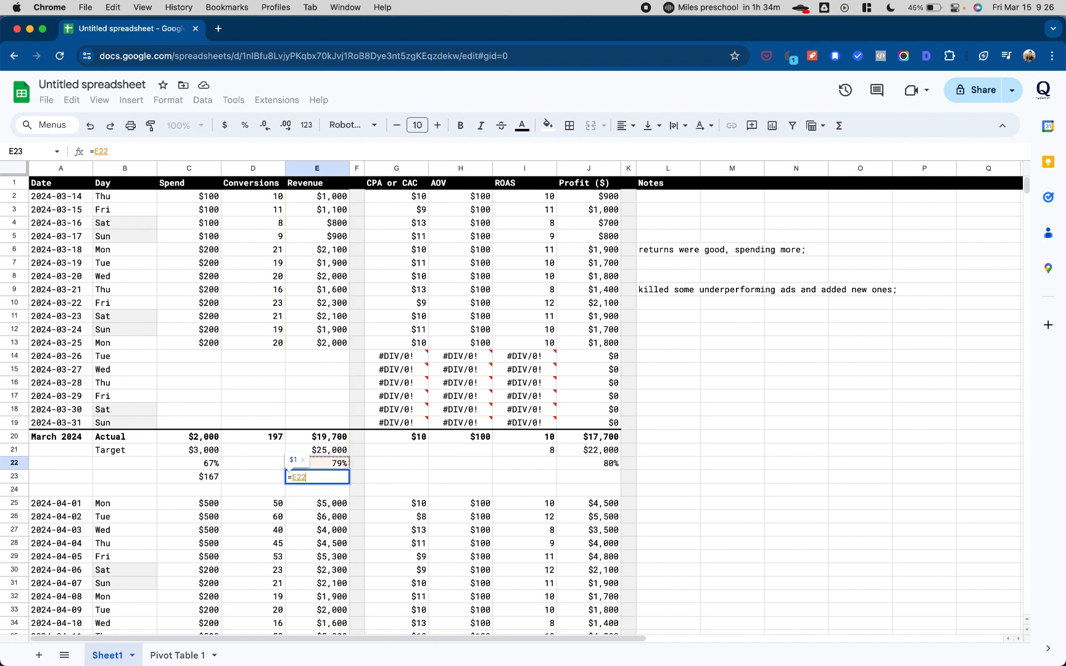
{"action": "key", "text": "BackSpace"}
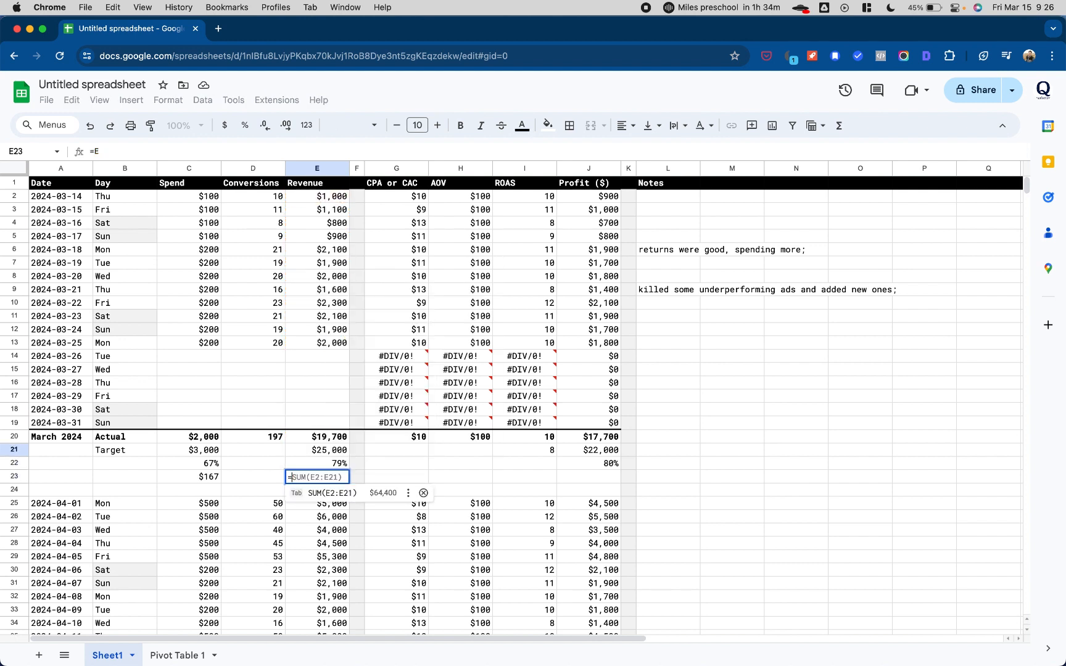
{"action": "type", "text": "("}
{"action": "key", "text": "Up"}
{"action": "key", "text": "Up"}
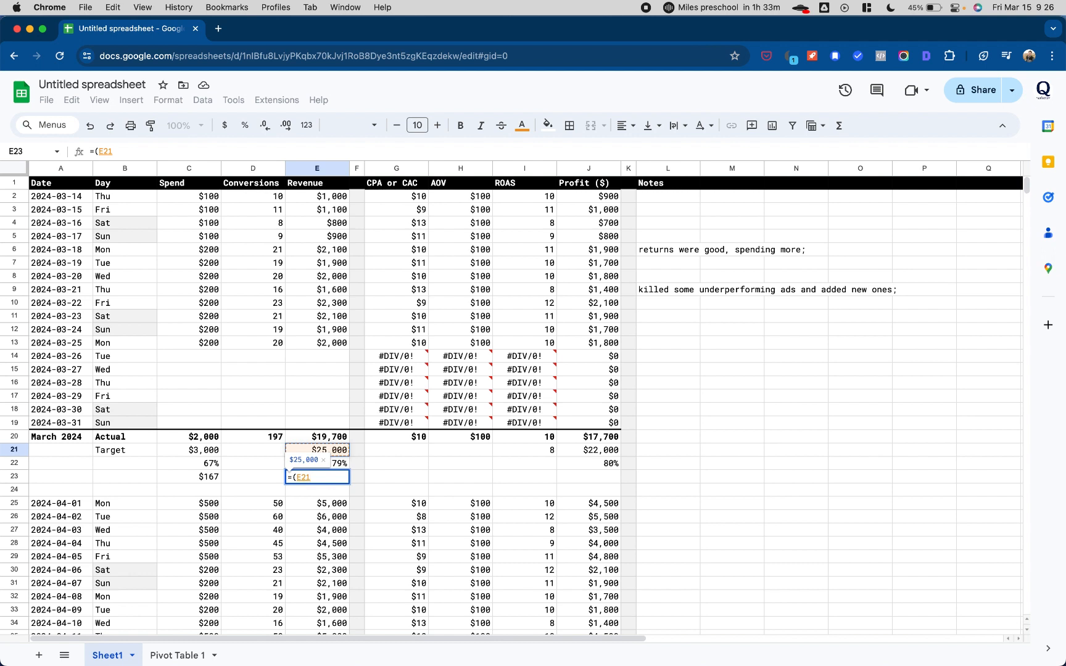
{"action": "type", "text": "-"}
{"action": "key", "text": "Up"}
{"action": "key", "text": "Up"}
{"action": "key", "text": "Up"}
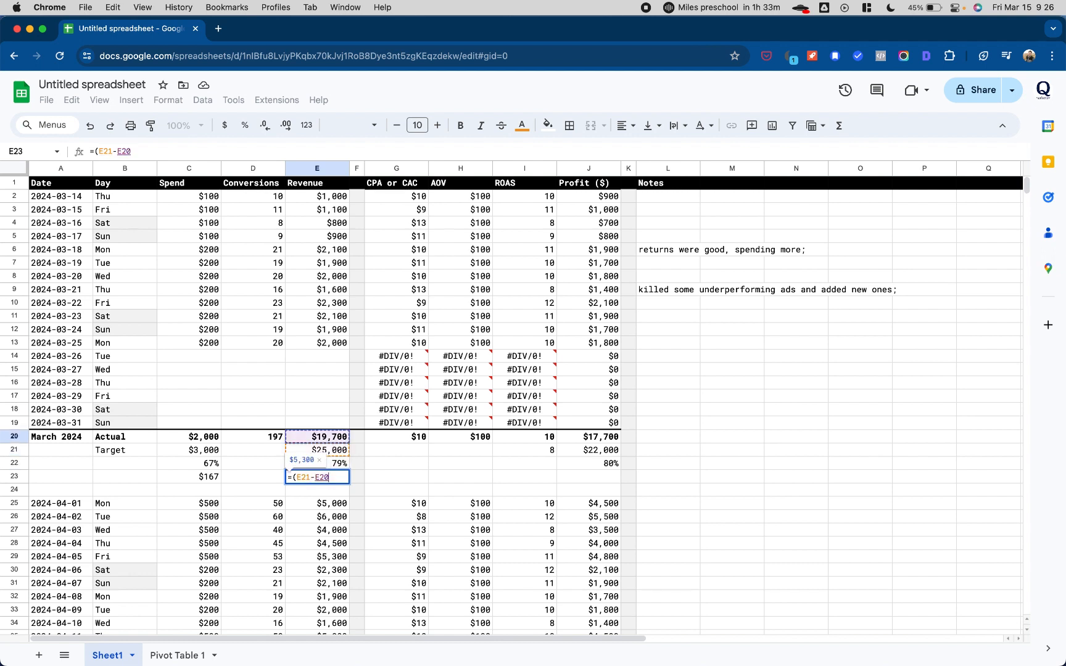
{"action": "type", "text": ")/"}
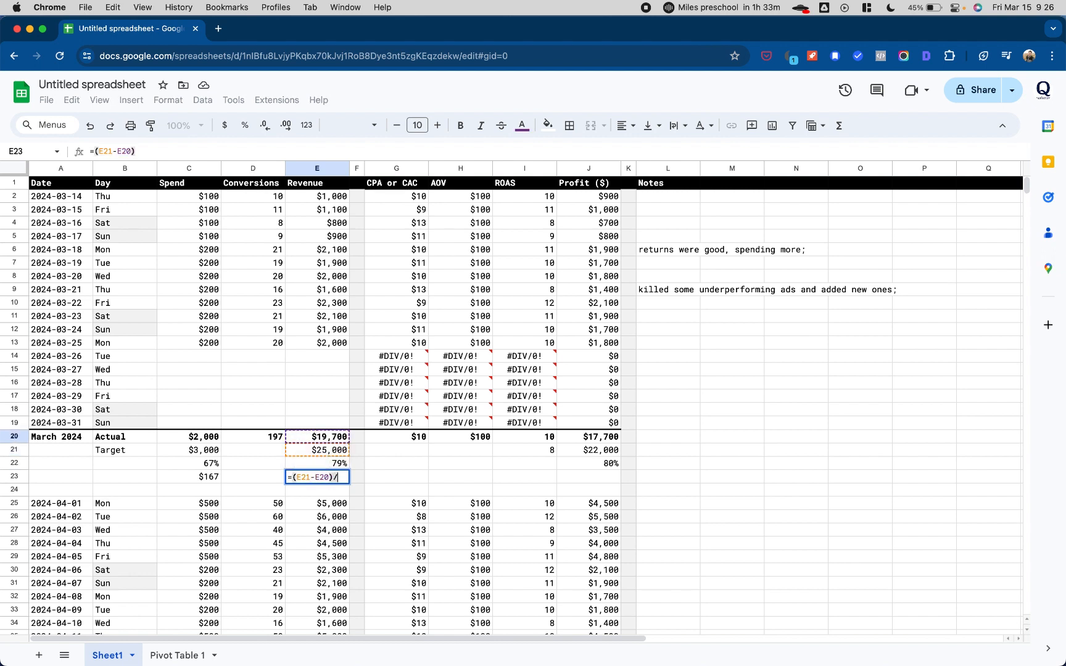
Begin the E23 formula's divisor with (COUNT(A2:A19) to count the month's dates
{"action": "type", "text": "(count"}
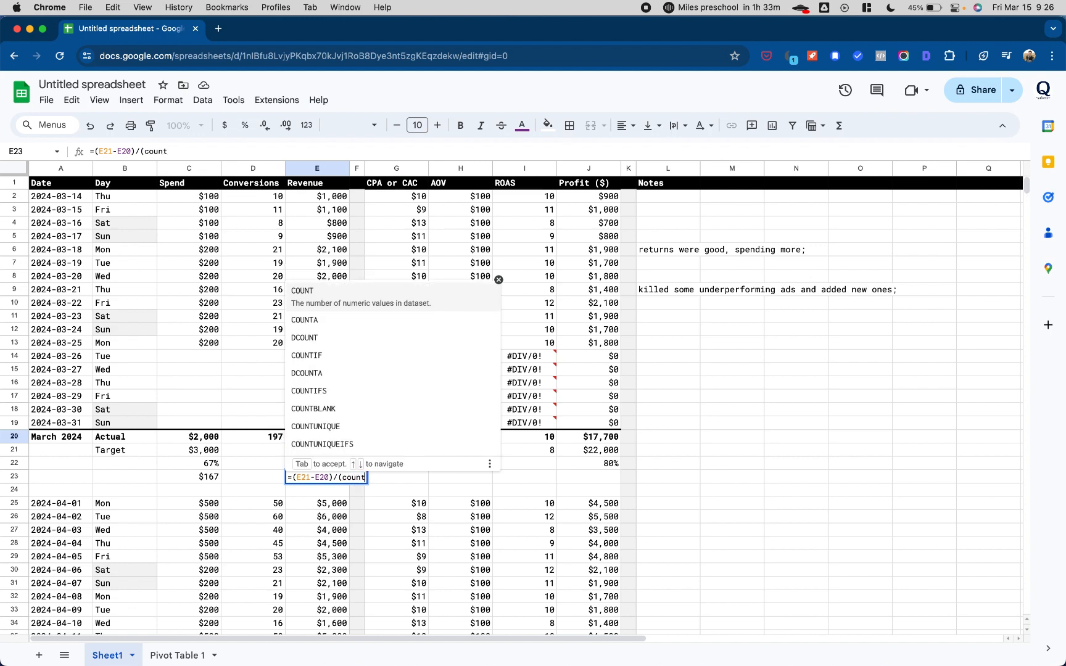
{"action": "key", "text": "Tab"}
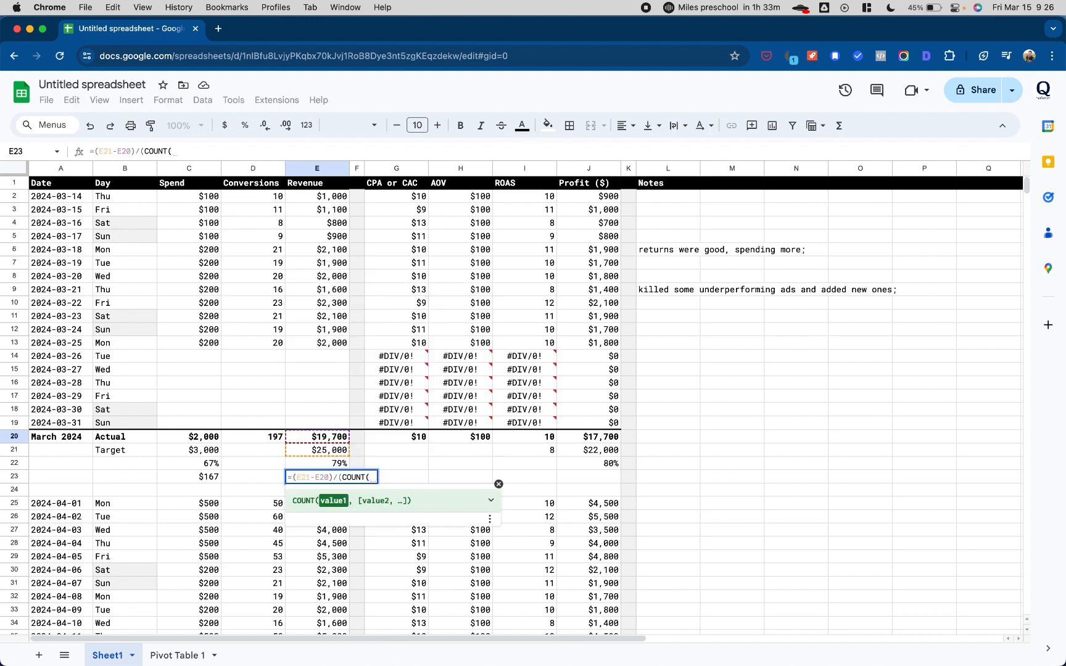
{"action": "key", "text": "Up"}
{"action": "key", "text": "Up"}
{"action": "key", "text": "Up"}
{"action": "key", "text": "Up"}
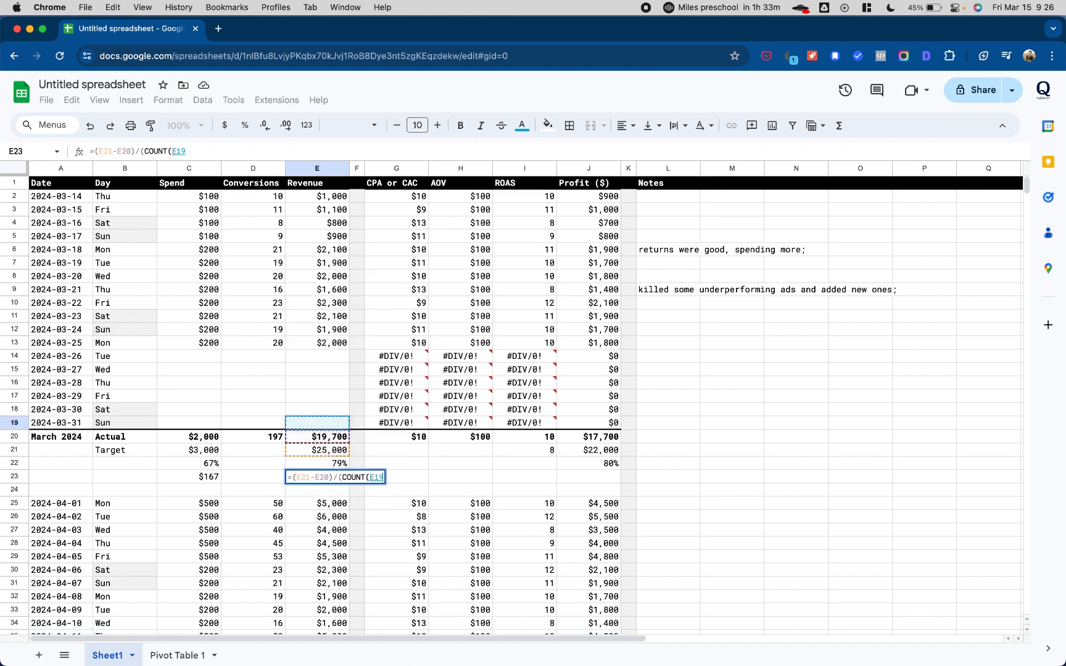
{"action": "key", "text": "Left"}
{"action": "key", "text": "Left"}
{"action": "key", "text": "Left"}
{"action": "key", "text": "Left"}
{"action": "key", "text": "shift+Up"}
{"action": "key", "text": "shift+Up"}
{"action": "key", "text": "shift+Up"}
{"action": "key", "text": "shift+Up"}
{"action": "key", "text": "shift+Up"}
{"action": "key", "text": "shift+Up"}
{"action": "key", "text": "shift+Up"}
{"action": "key", "text": "shift+Up"}
{"action": "key", "text": "shift+Up"}
{"action": "key", "text": "shift+Up"}
{"action": "key", "text": "shift+Up"}
{"action": "key", "text": "shift+Up"}
{"action": "key", "text": "shift+Up"}
{"action": "key", "text": "shift+Up"}
{"action": "key", "text": "shift+Up"}
{"action": "key", "text": "shift+Up"}
{"action": "key", "text": "shift+Up"}
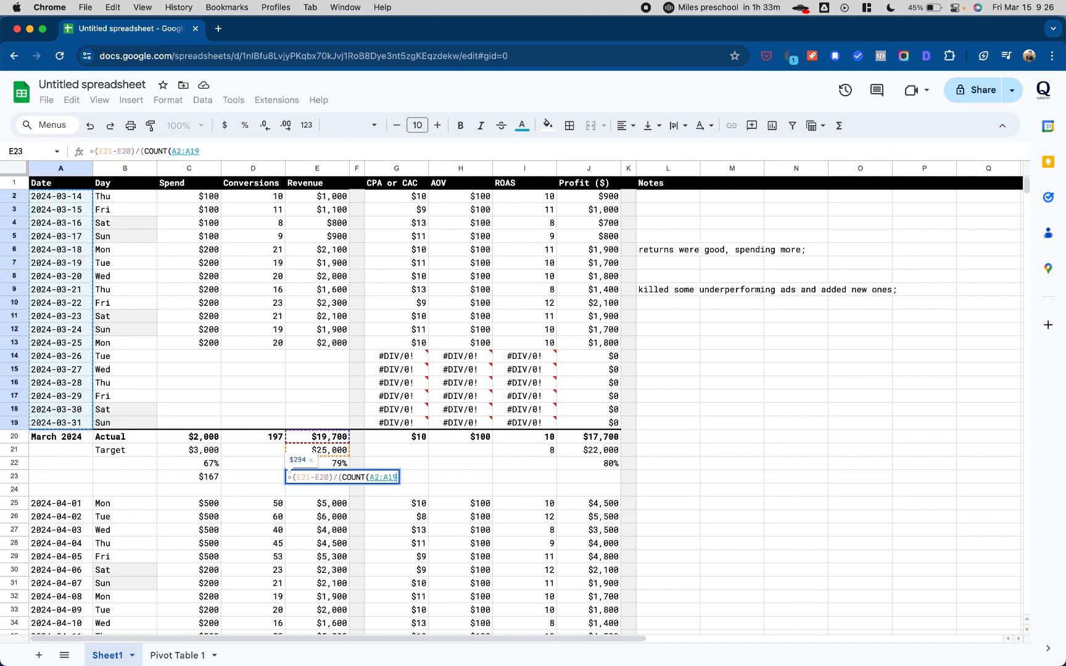
{"action": "type", "text": "),c"}
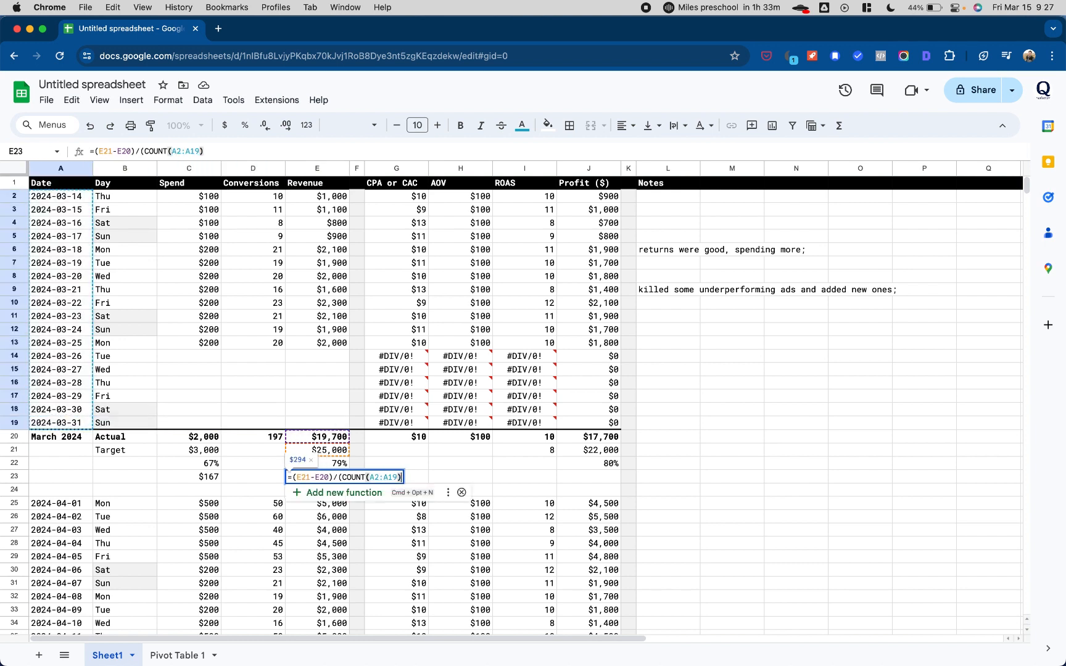
{"action": "key", "text": "BackSpace"}
{"action": "key", "text": "BackSpace"}
Complete the E23 formula by subtracting the count of filled revenue days: =(E21-E20)/(COUNT(A2:A19)-COUNT(E2:E19))
{"action": "type", "text": "-coun"}
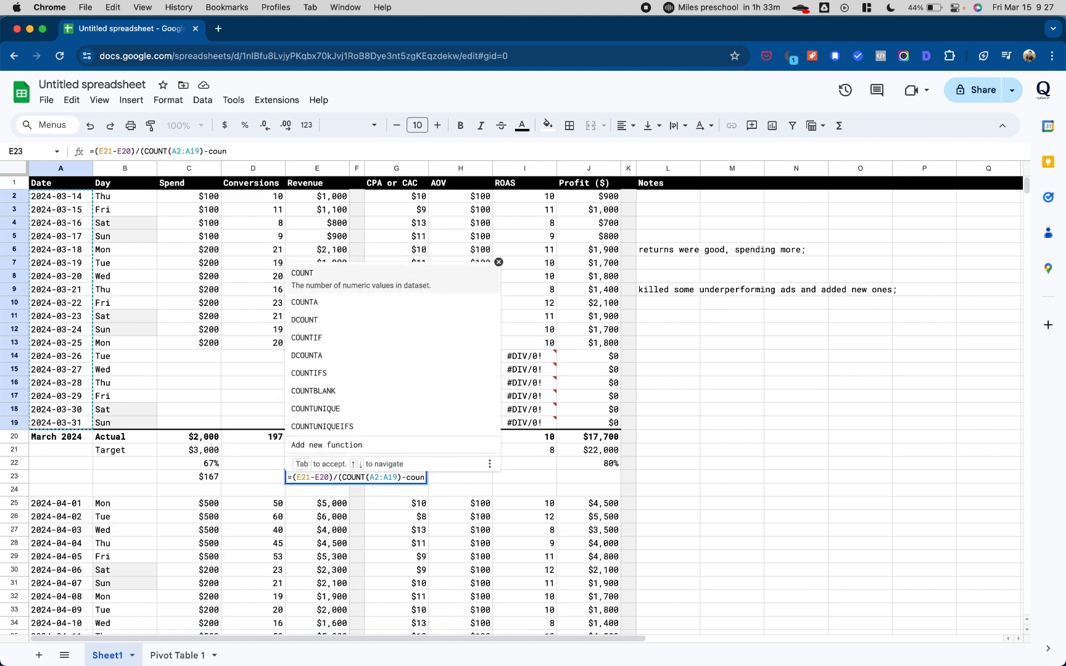
{"action": "key", "text": "Tab"}
{"action": "key", "text": "Up"}
{"action": "key", "text": "Up"}
{"action": "key", "text": "Up"}
{"action": "key", "text": "Up"}
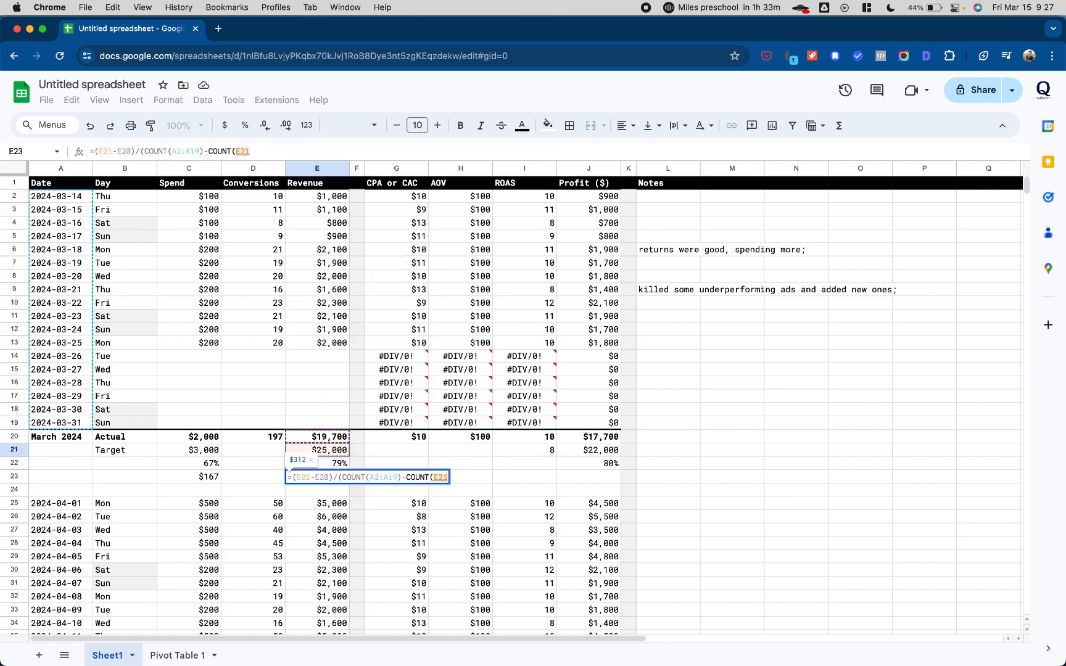
{"action": "key", "text": "shift+Up"}
{"action": "key", "text": "shift+Up"}
{"action": "key", "text": "shift+Up"}
{"action": "key", "text": "shift+Up"}
{"action": "key", "text": "shift+Up"}
{"action": "key", "text": "shift+Up"}
{"action": "key", "text": "shift+Up"}
{"action": "key", "text": "shift+Up"}
{"action": "key", "text": "shift+Up"}
{"action": "key", "text": "shift+Up"}
{"action": "key", "text": "shift+Up"}
{"action": "key", "text": "shift+Up"}
{"action": "key", "text": "shift+Up"}
{"action": "key", "text": "shift+Up"}
{"action": "key", "text": "shift+Up"}
{"action": "key", "text": "shift+Up"}
{"action": "key", "text": "shift+Up"}
{"action": "key", "text": "shift+Up"}
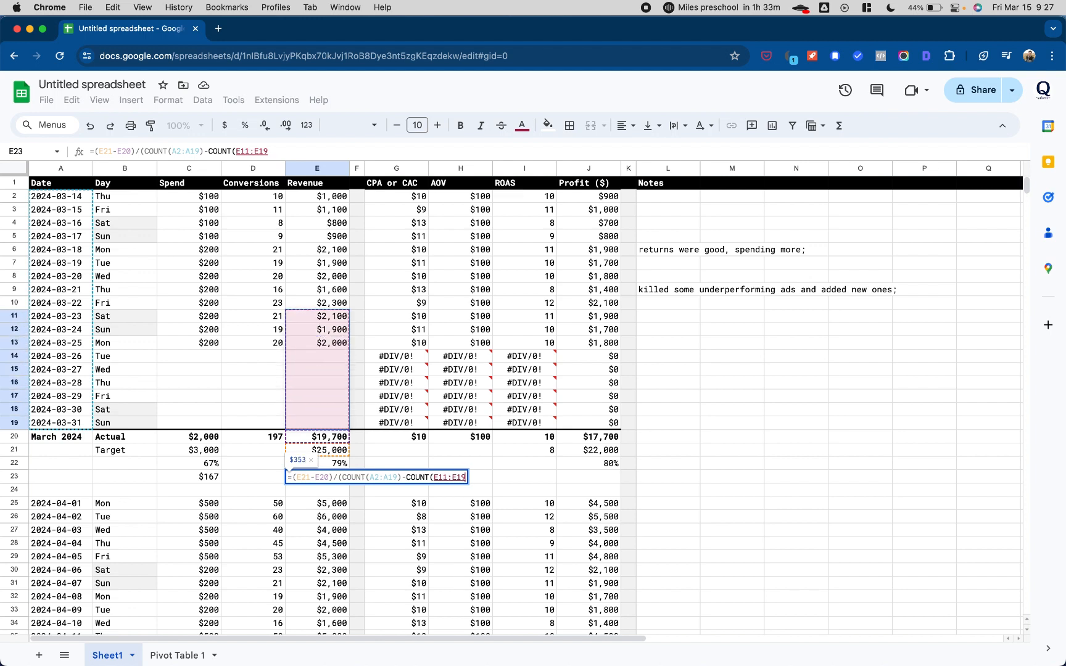
{"action": "key", "text": "shift+Down"}
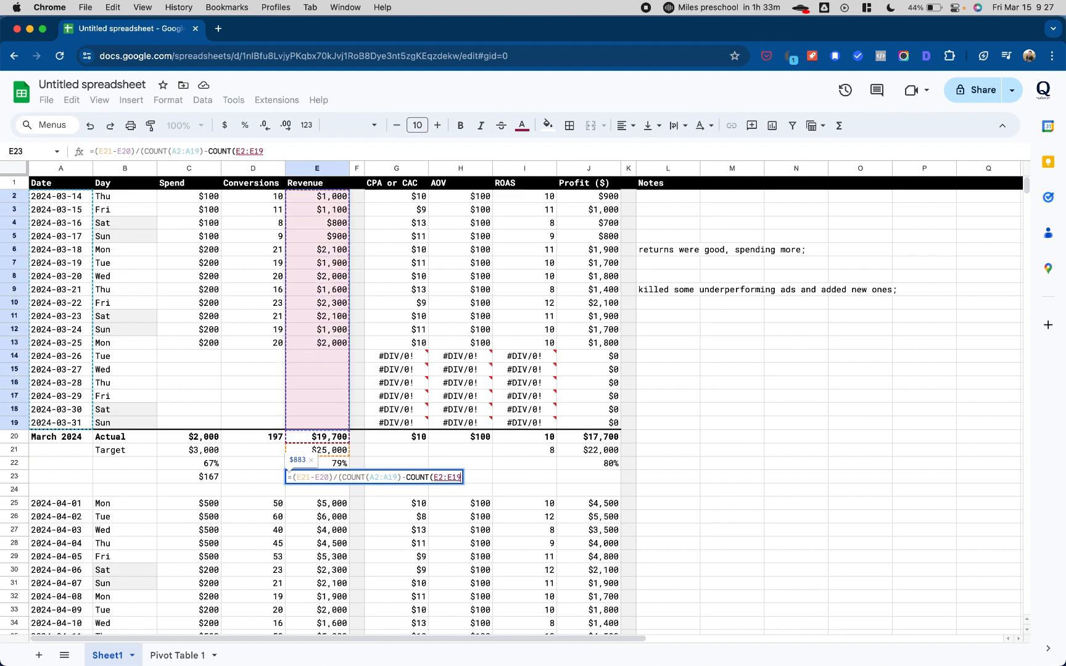
{"action": "type", "text": ")"}
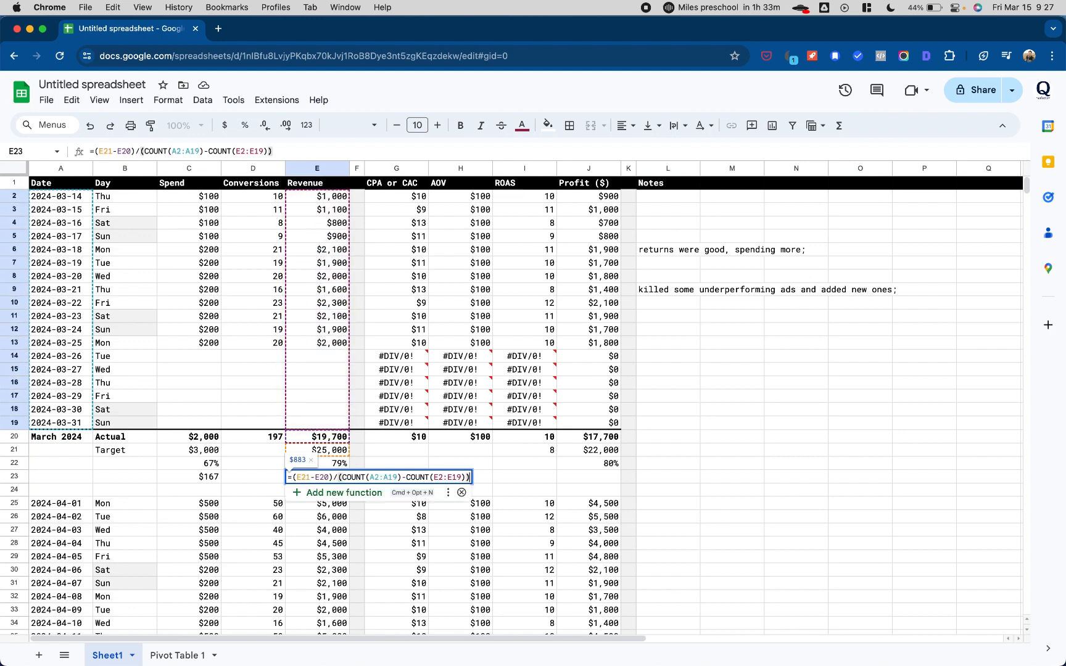
{"action": "key", "text": "Return"}
{"action": "key", "text": "Up"}
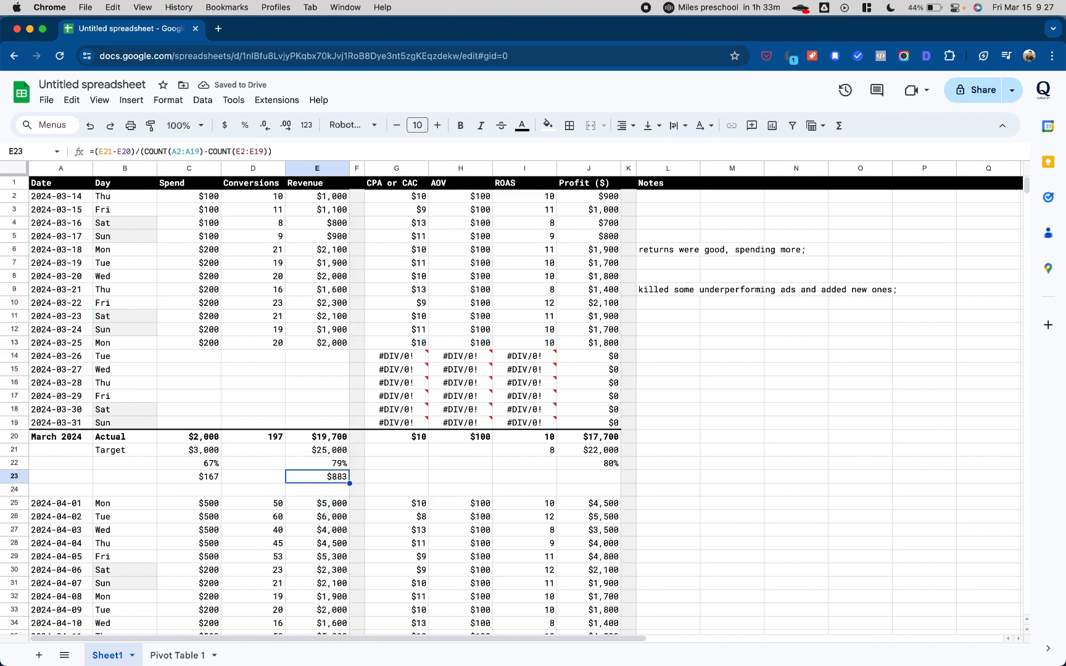
Examine the March summary's spend and revenue actuals, revenue completion percentage and required daily amounts alongside the empty revenue days
{"action": "key", "text": "Up"}
{"action": "key", "text": "Up"}
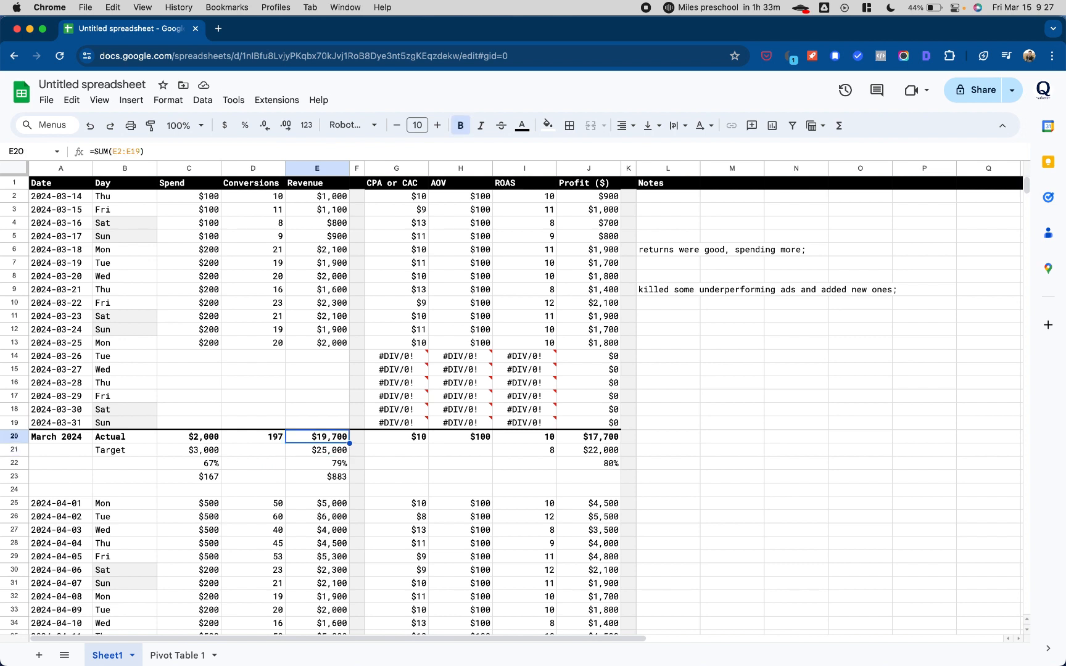
{"action": "key", "text": "Down"}
{"action": "key", "text": "Down"}
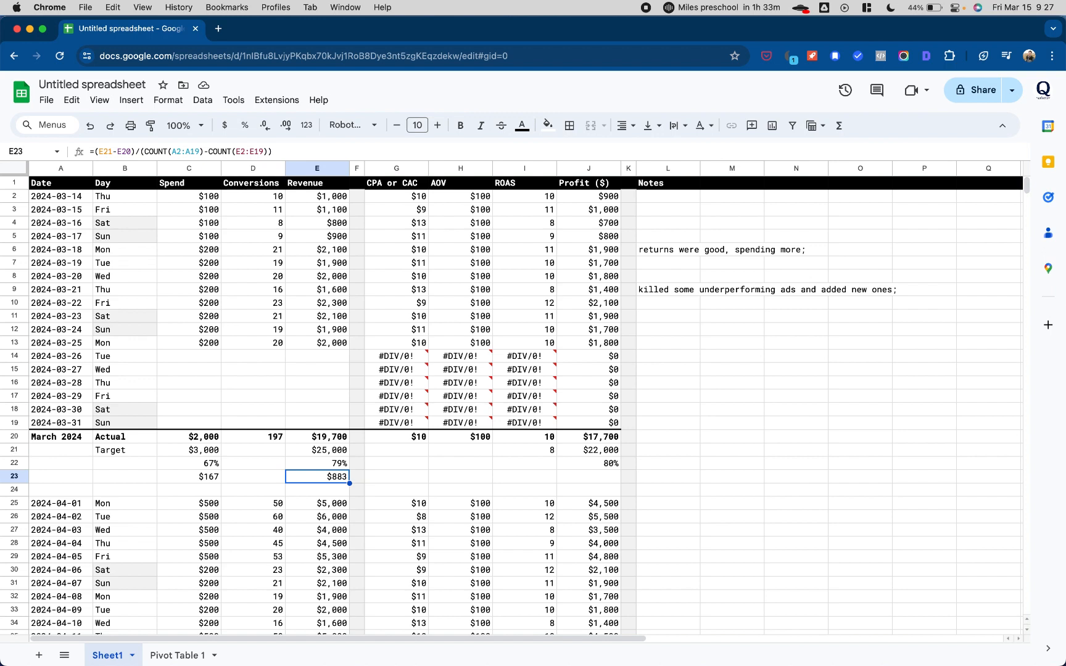
{"action": "key", "text": "Up"}
{"action": "key", "text": "Up"}
{"action": "key", "text": "Up"}
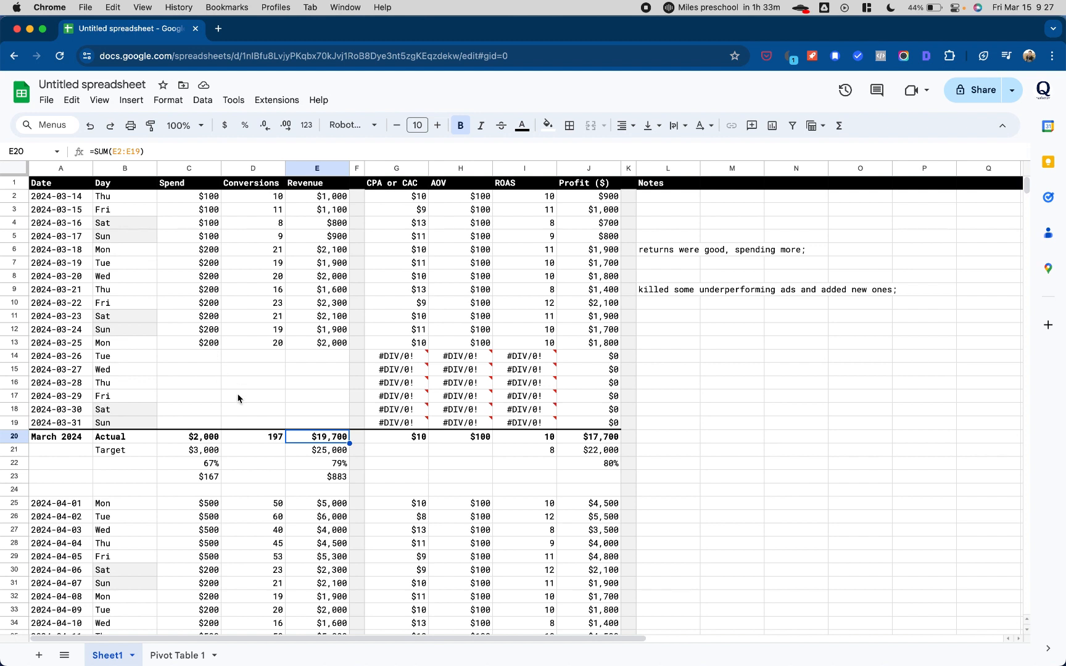
{"action": "left_click", "coordinate": [203, 480]}
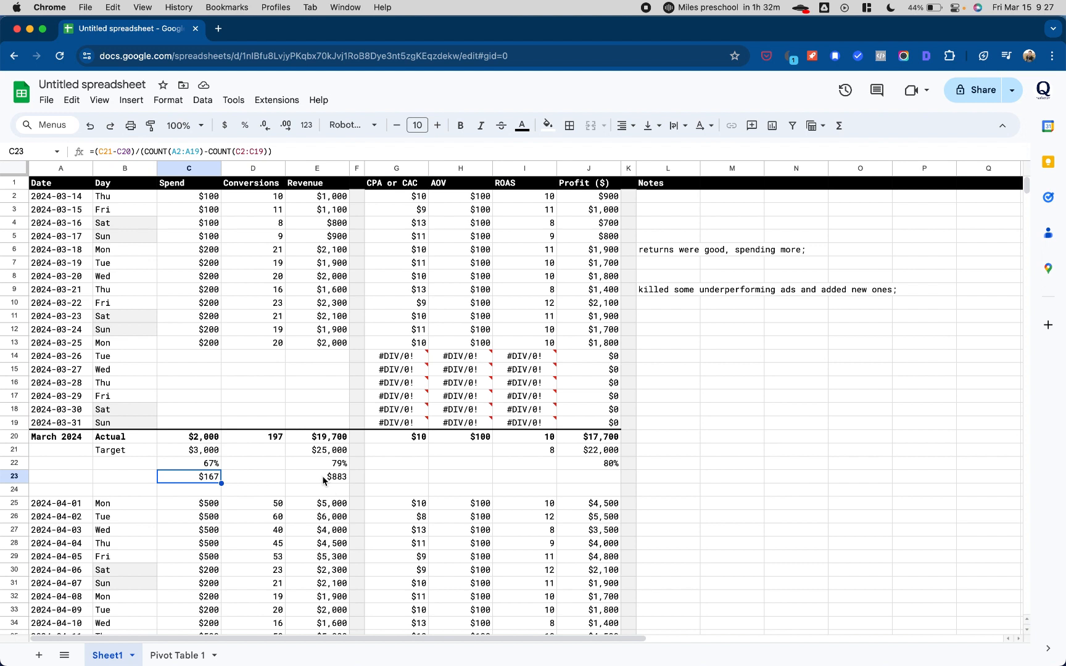
{"action": "left_click_drag", "start_coordinate": [334, 358], "coordinate": [329, 412]}
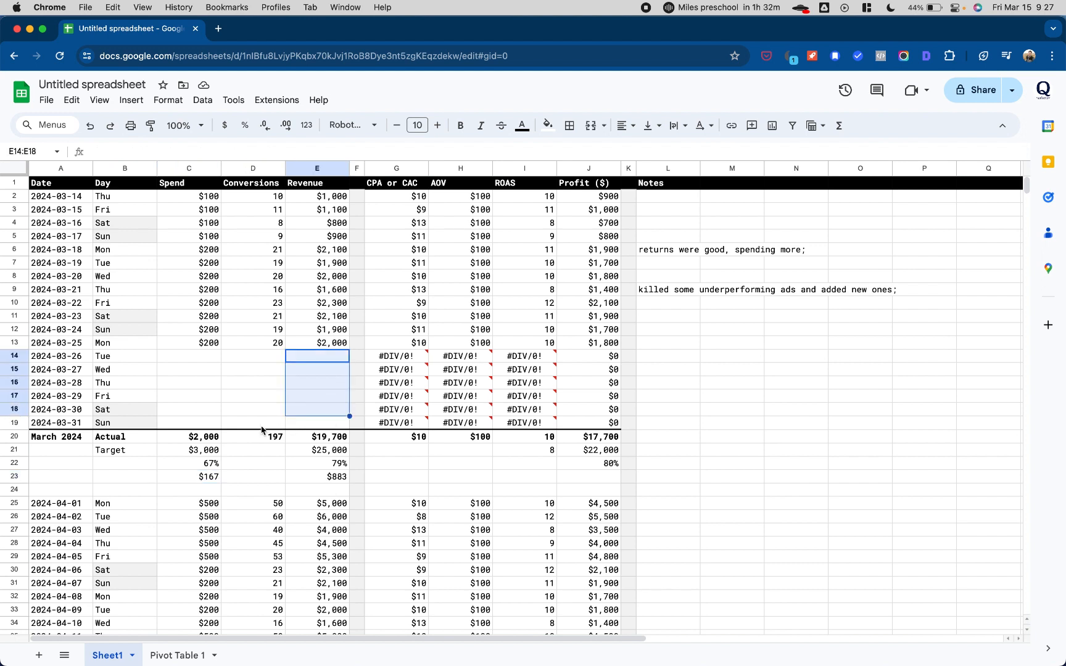
{"action": "left_click", "coordinate": [201, 440]}
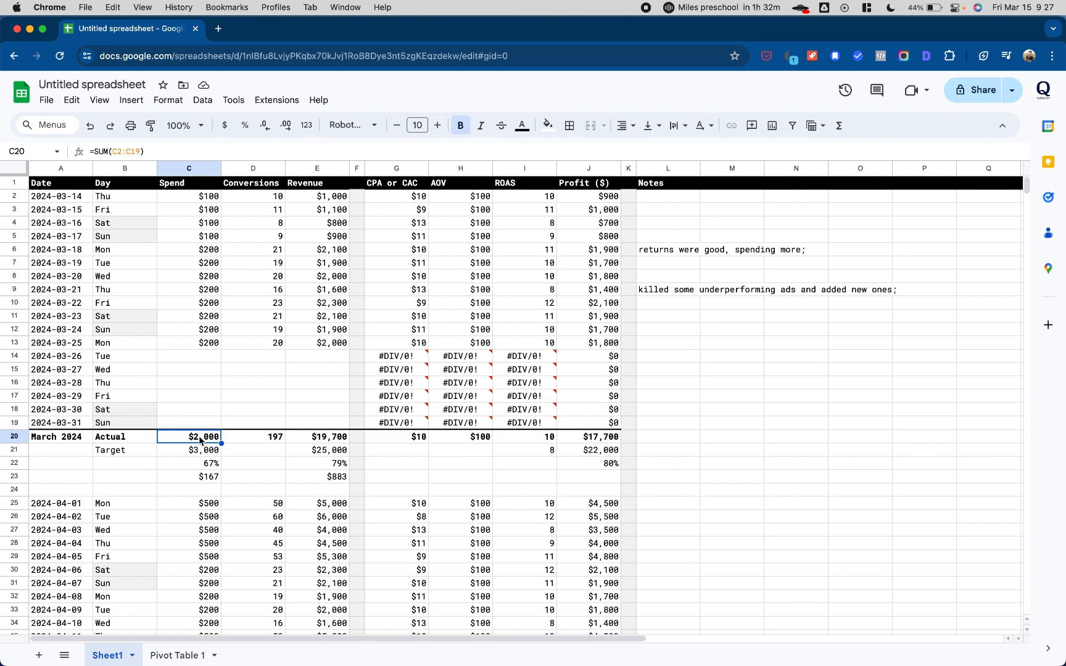
{"action": "left_click", "coordinate": [320, 440]}
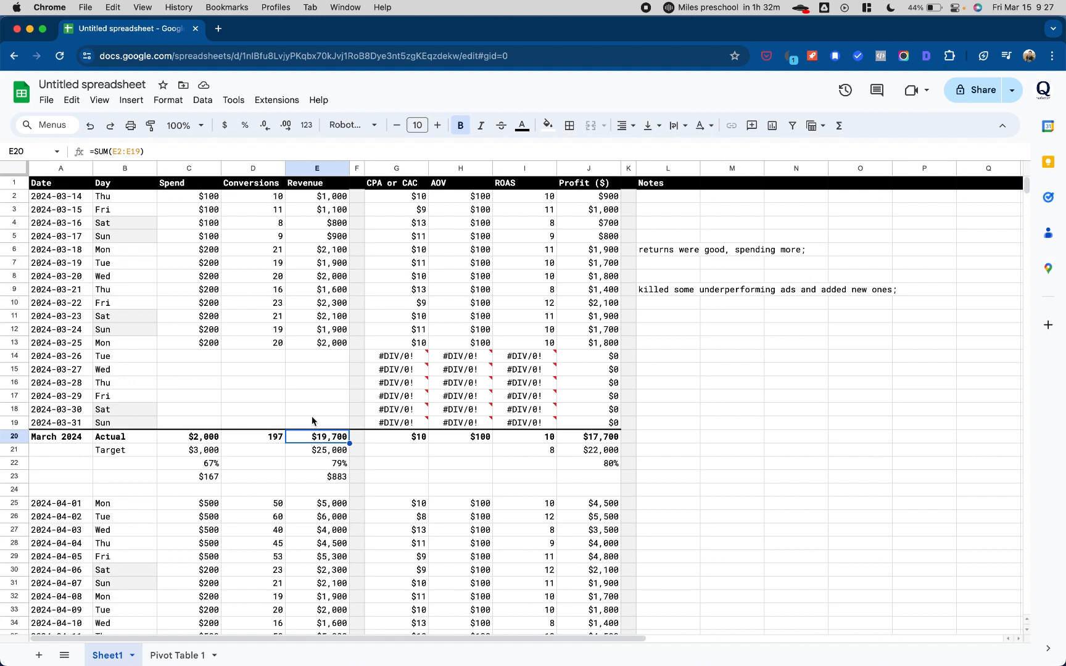
{"action": "left_click", "coordinate": [186, 481]}
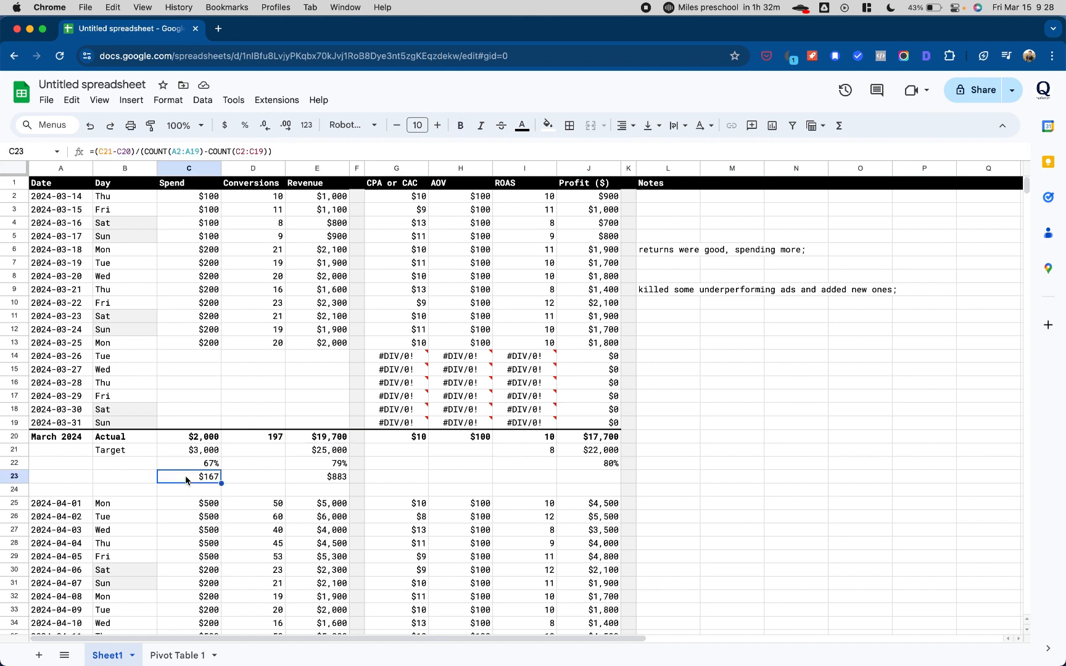
{"action": "left_click", "coordinate": [343, 464]}
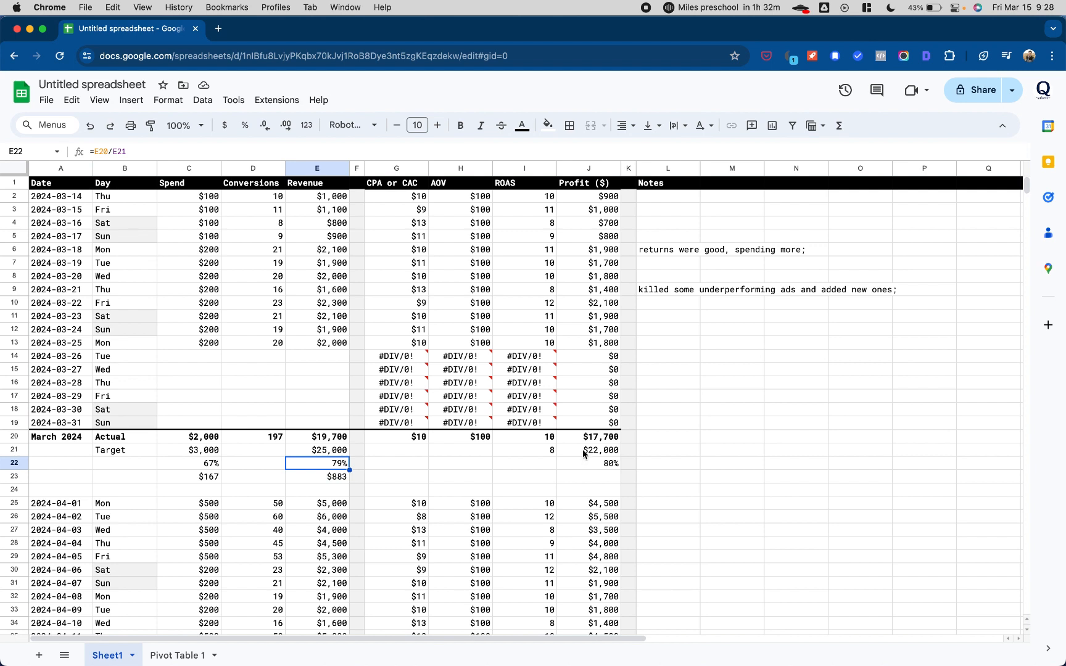
Copy the $200 spend from C13 into the remaining March days, C14:C19
{"action": "left_click", "coordinate": [200, 344]}
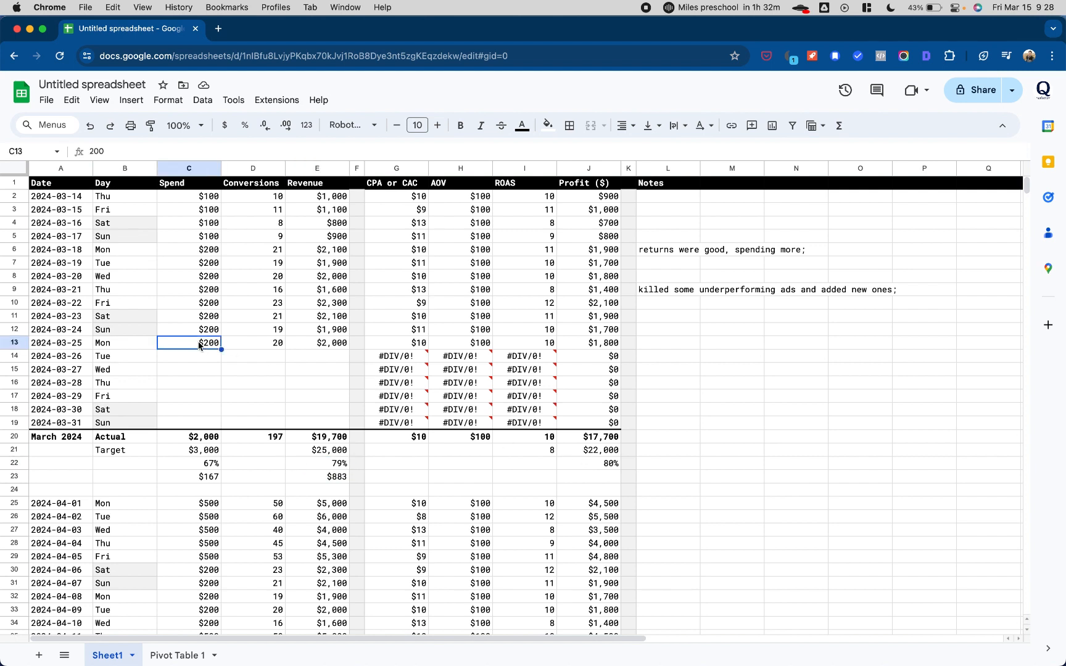
{"action": "key", "text": "super+c"}
{"action": "key", "text": "Down"}
{"action": "key", "text": "shift+Down"}
{"action": "key", "text": "shift+Down"}
{"action": "key", "text": "shift+Down"}
{"action": "key", "text": "shift+Down"}
{"action": "key", "text": "shift+Down"}
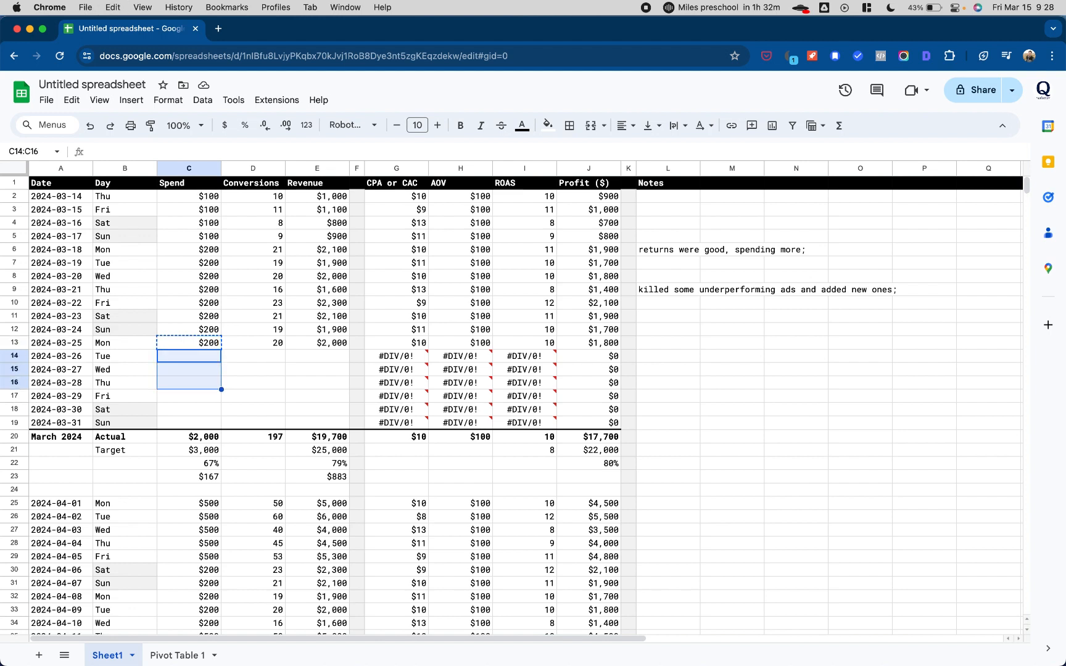
{"action": "key", "text": "super+v"}
{"action": "key", "text": "Down"}
{"action": "key", "text": "Down"}
{"action": "key", "text": "Down"}
{"action": "key", "text": "Down"}
{"action": "key", "text": "Down"}
{"action": "key", "text": "Down"}
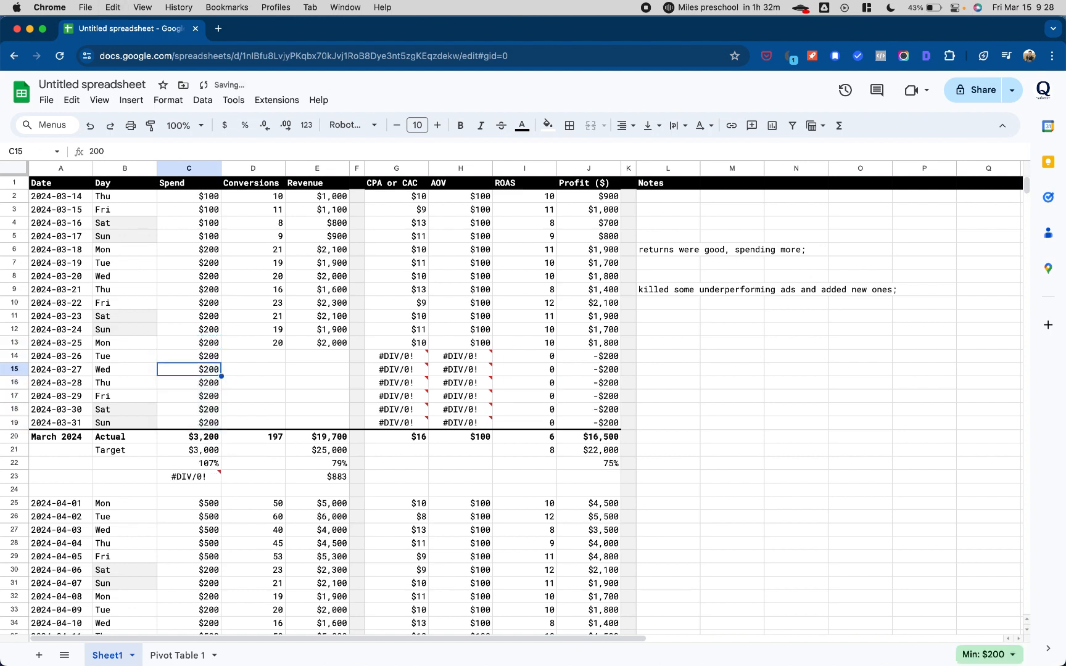
{"action": "key", "text": "Right"}
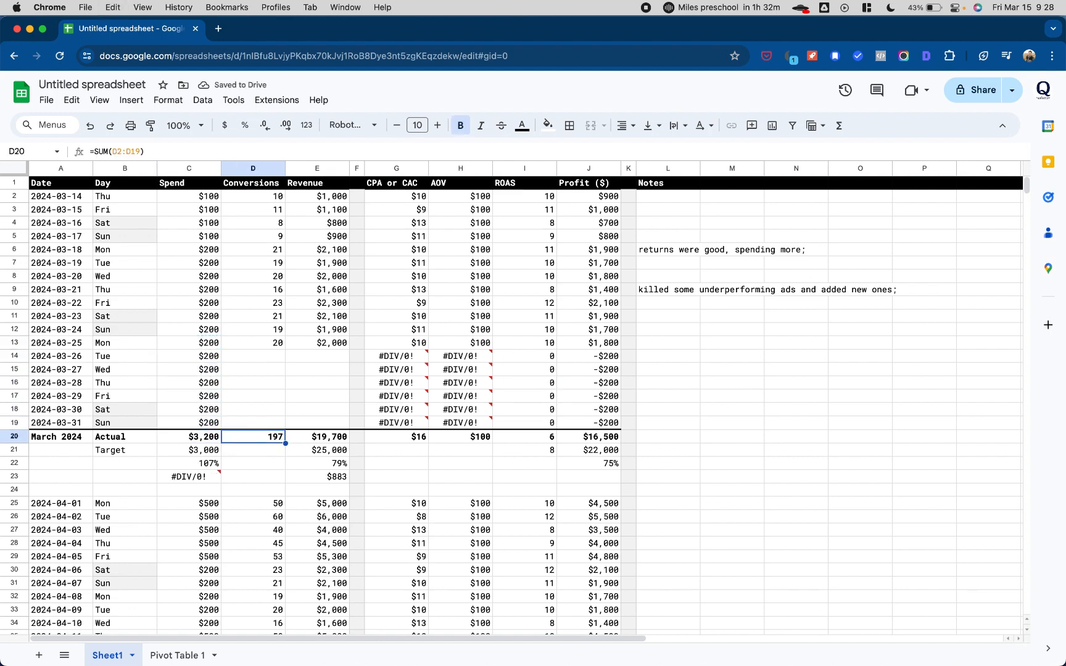
Copy the revenues from E9:E13 into E14:E18 and enter 2000 as the 2024-03-31 revenue in E19
{"action": "left_click_drag", "start_coordinate": [327, 342], "coordinate": [325, 291]}
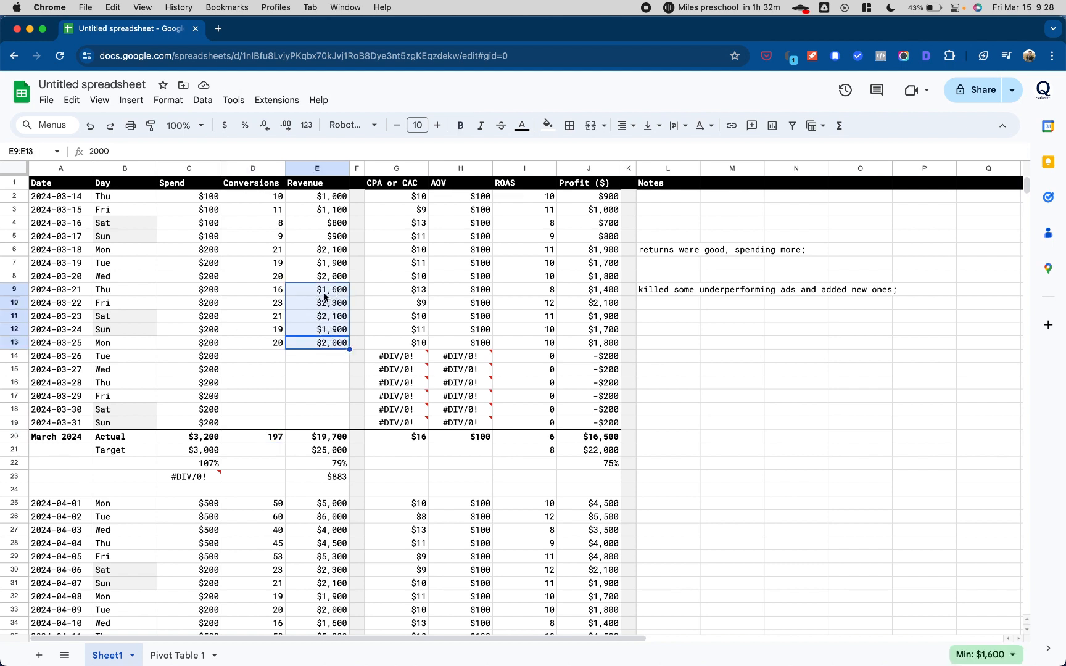
{"action": "key", "text": "super+c"}
{"action": "left_click", "coordinate": [327, 356]}
{"action": "key", "text": "super+v"}
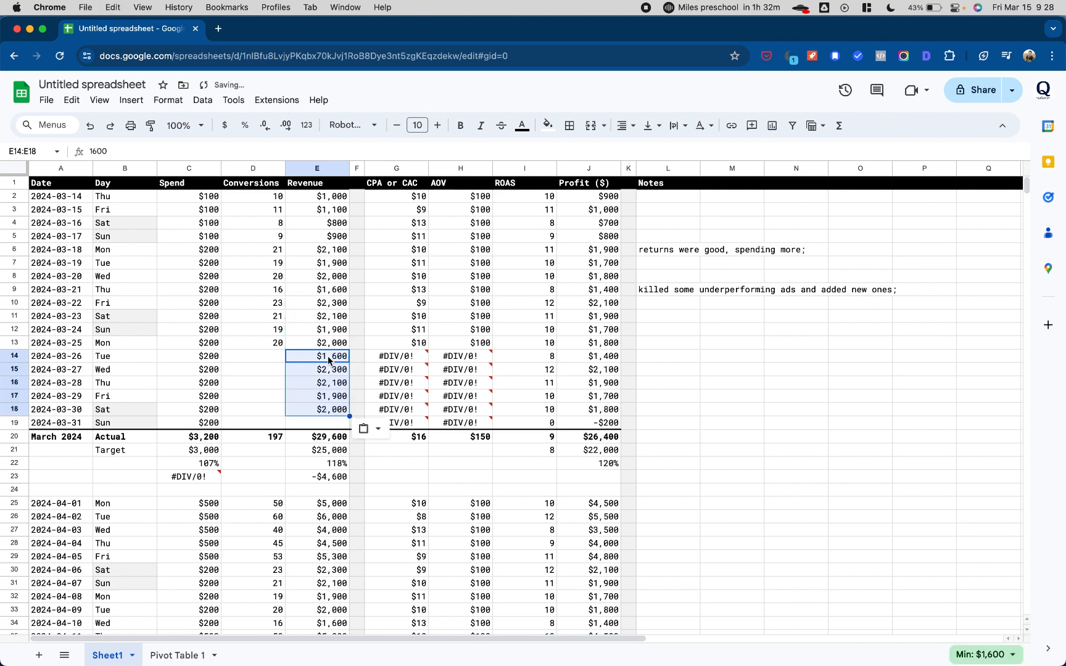
{"action": "left_click", "coordinate": [331, 409]}
{"action": "left_click", "coordinate": [331, 423]}
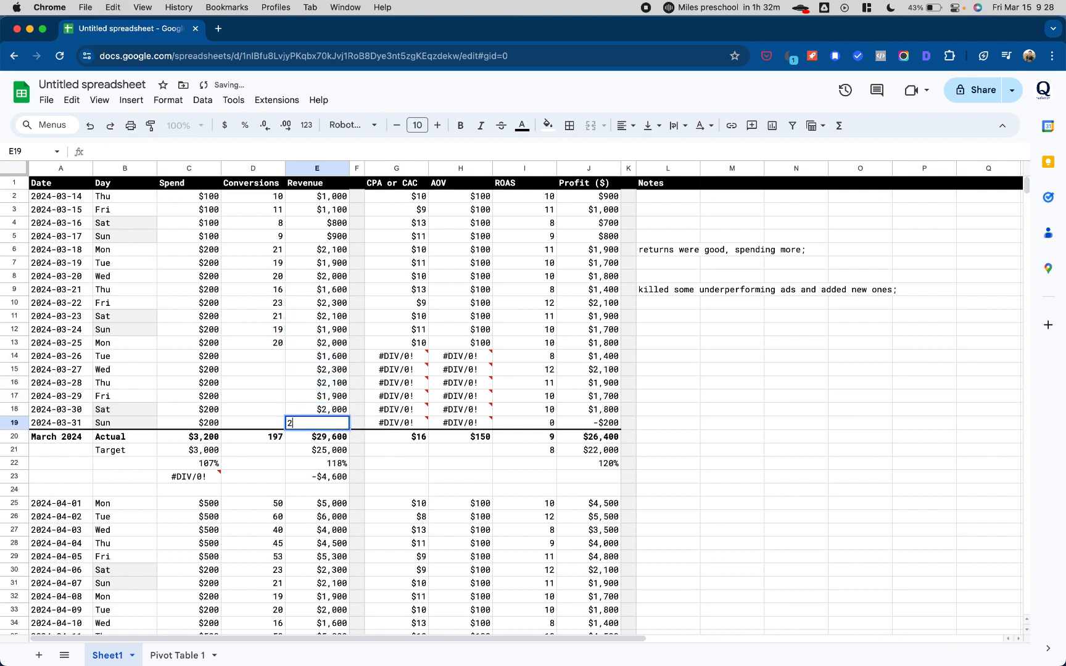
{"action": "type", "text": "2000"}
{"action": "key", "text": "Return"}
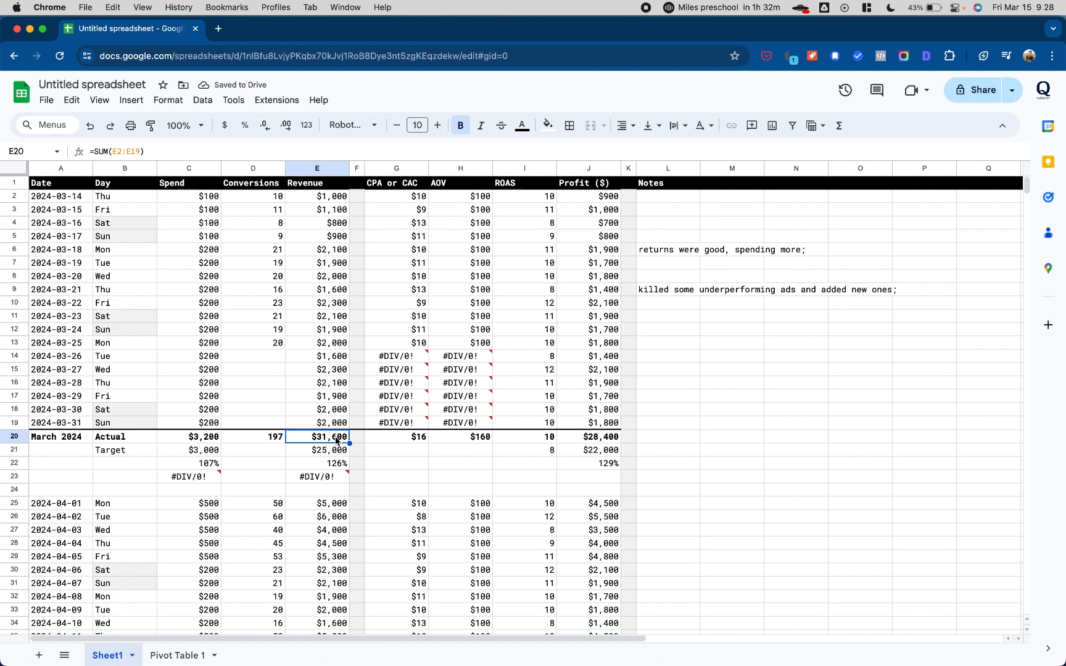
Copy the conversions from D8:D13 into the remaining March days, D14:D19
{"action": "left_click_drag", "start_coordinate": [278, 346], "coordinate": [275, 277]}
{"action": "key", "text": "ctrl+c"}
{"action": "left_click", "coordinate": [269, 357]}
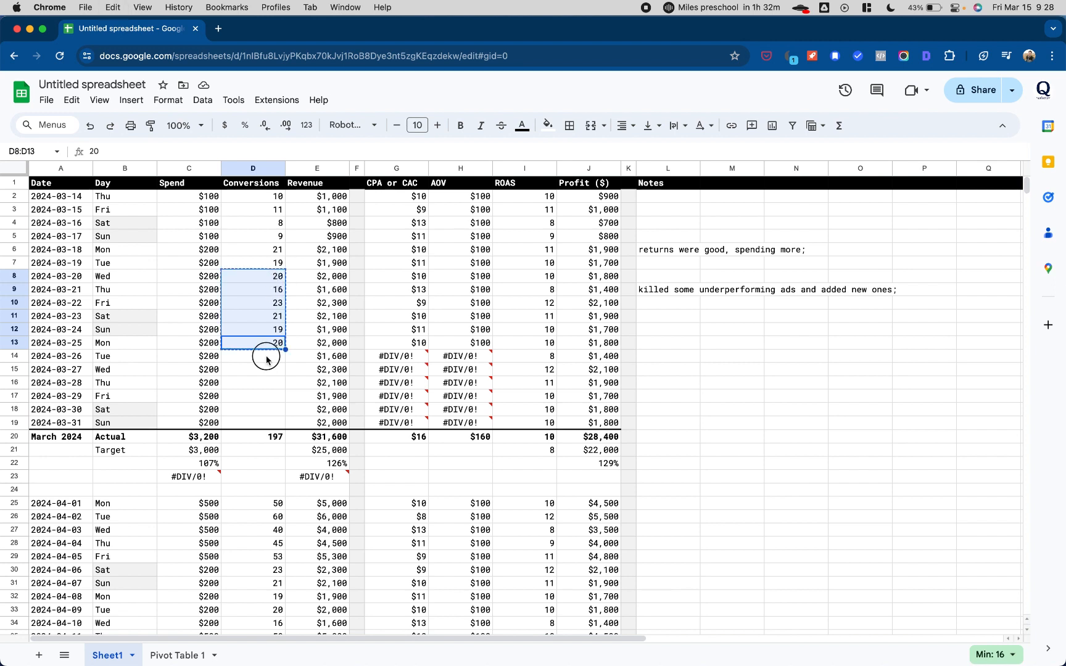
{"action": "key", "text": "ctrl+v"}
{"action": "left_click", "coordinate": [266, 438]}
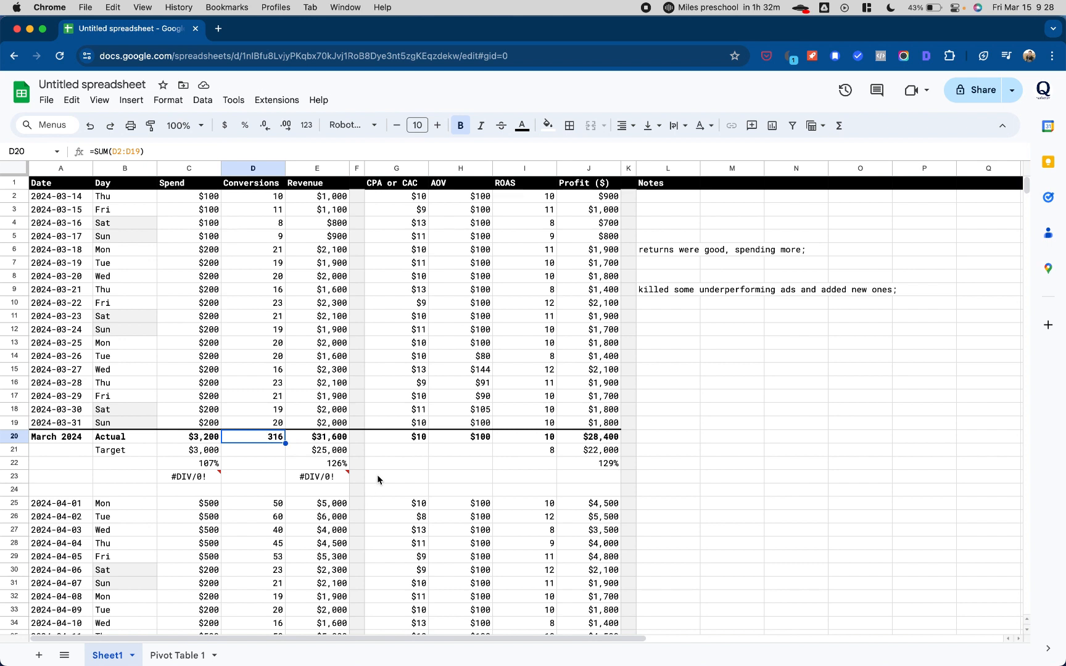
Clear the test spend, conversions and revenue from C14:E19
{"action": "left_click_drag", "start_coordinate": [331, 424], "coordinate": [191, 357]}
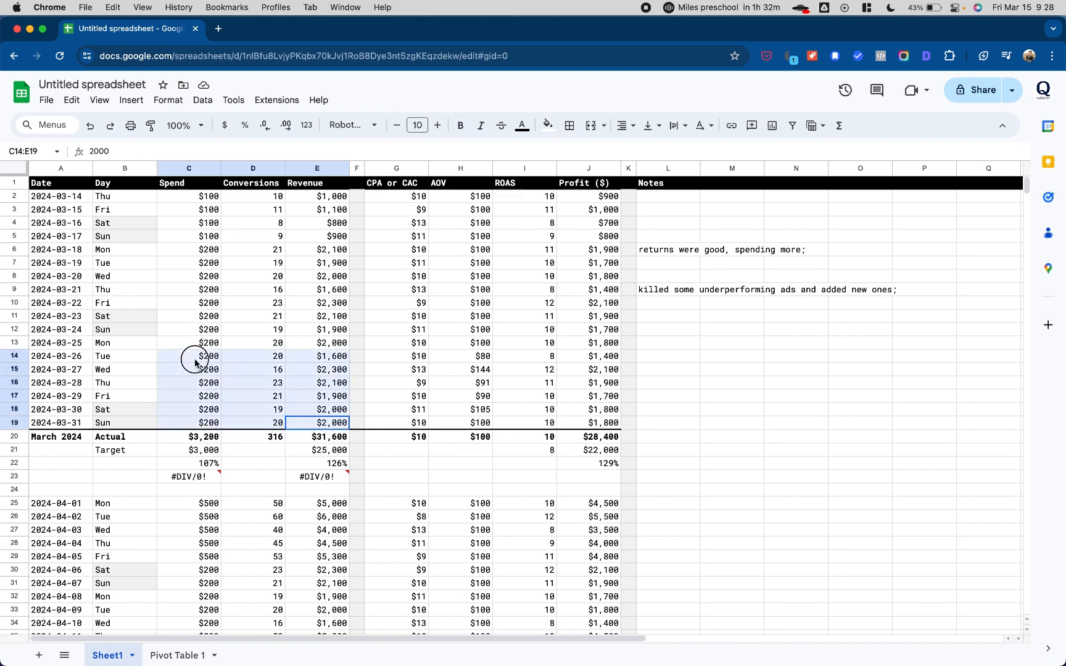
{"action": "key", "text": "Delete"}
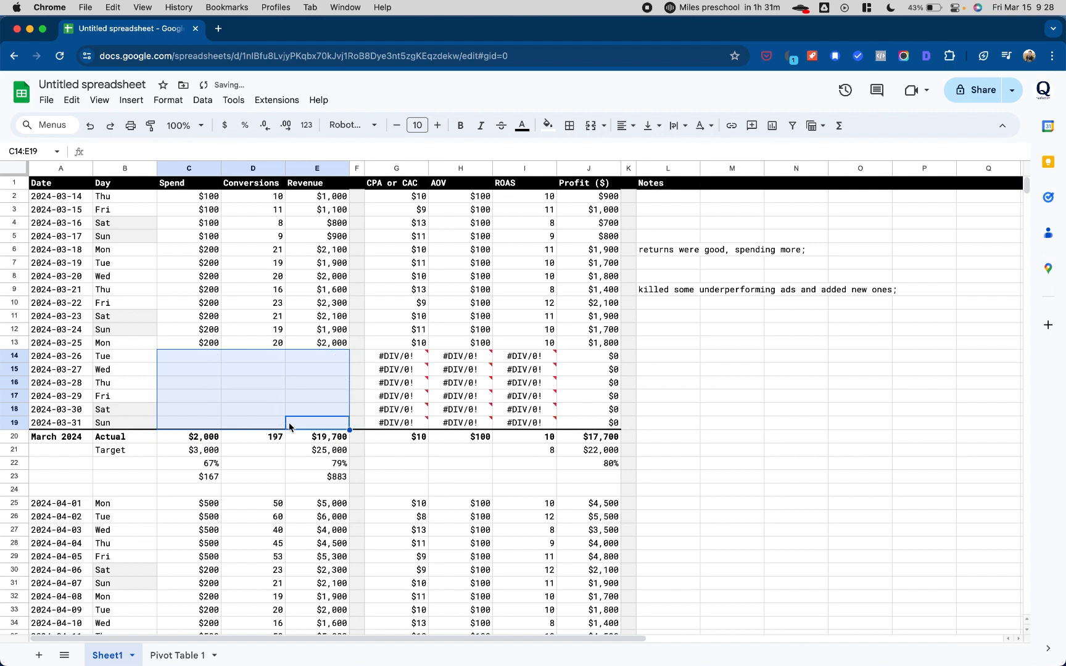
Calculate the target conversions in D21 by dividing target revenue by the actual AOV, =E21/H20
{"action": "left_click", "coordinate": [273, 456]}
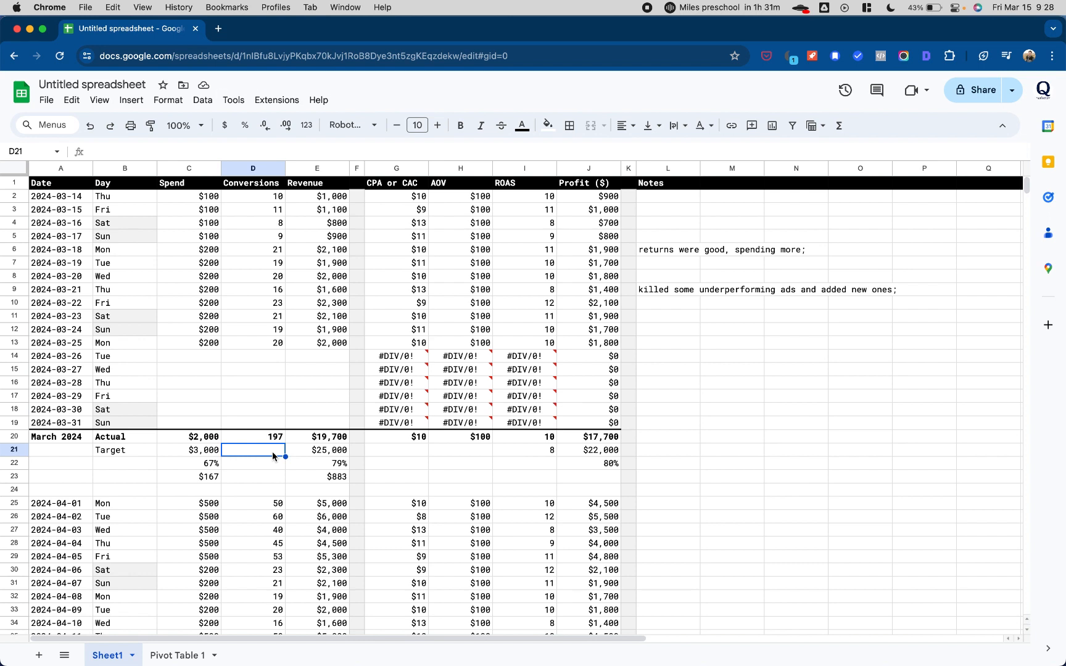
{"action": "key", "text": "Right"}
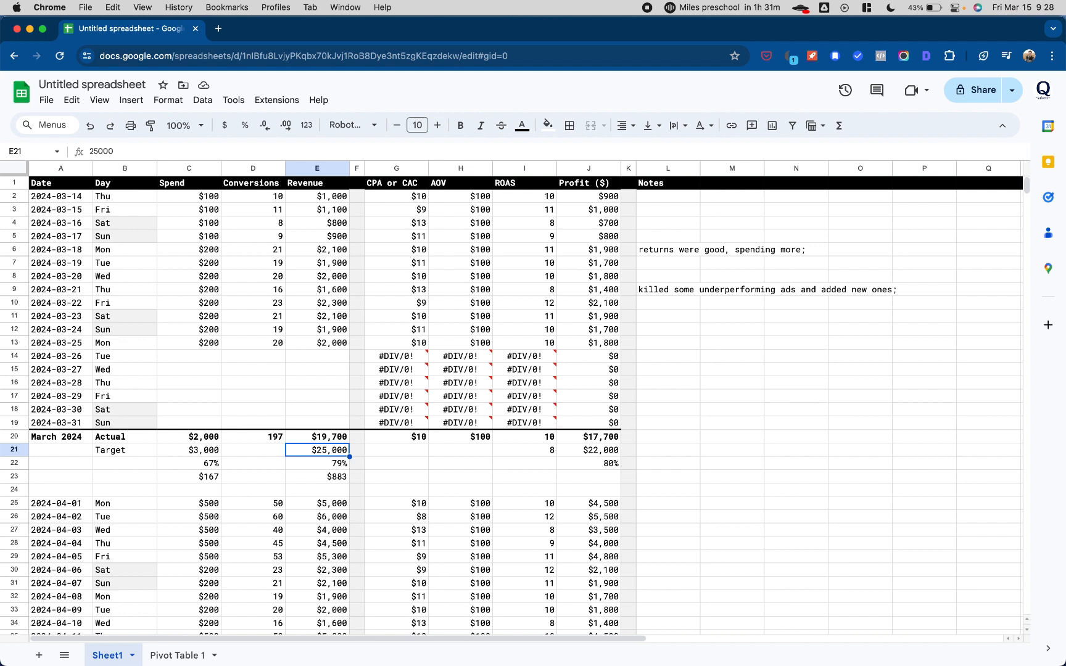
{"action": "key", "text": "BackSpace"}
{"action": "key", "text": "Escape"}
{"action": "key", "text": "Left"}
{"action": "type", "text": "="}
{"action": "key", "text": "Right"}
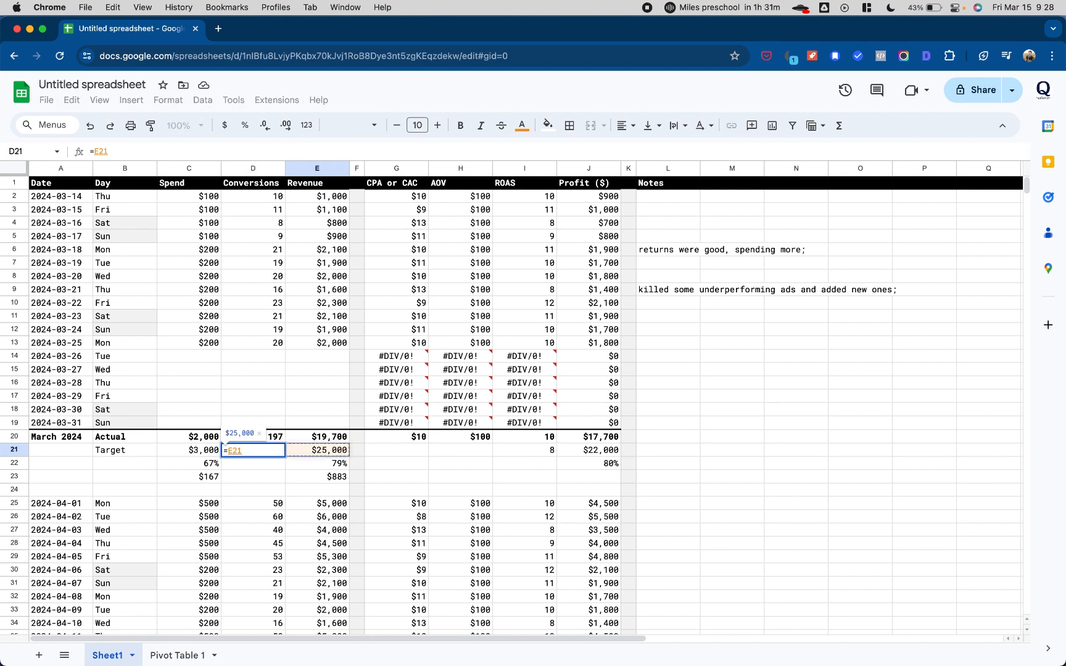
{"action": "type", "text": "/"}
{"action": "key", "text": "Right"}
{"action": "key", "text": "Up"}
{"action": "key", "text": "Right"}
{"action": "key", "text": "Right"}
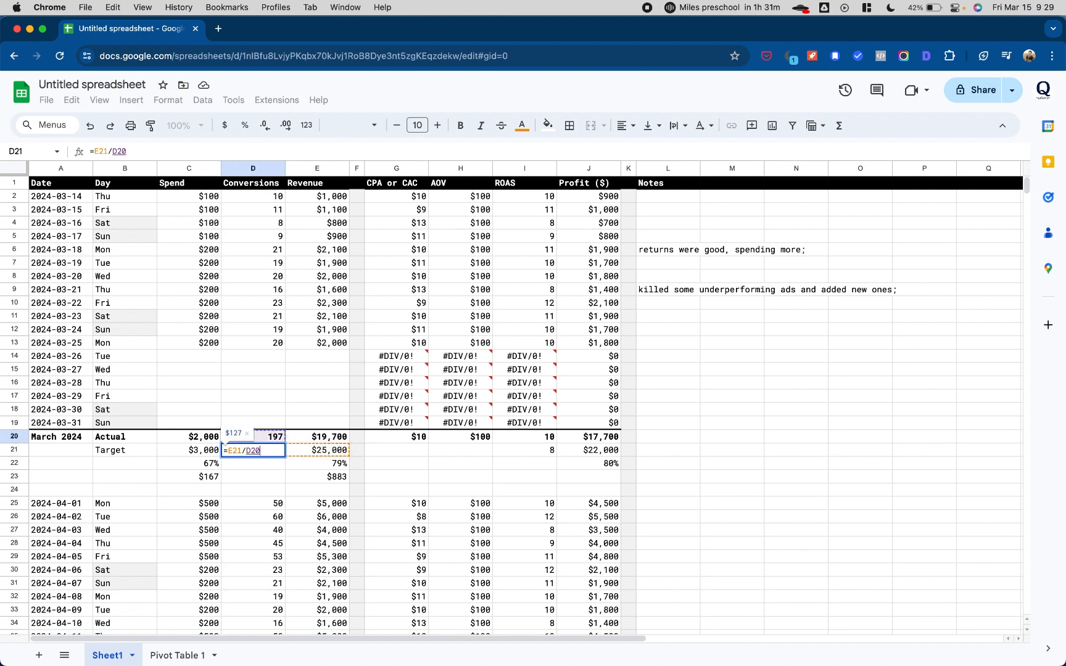
{"action": "key", "text": "Right"}
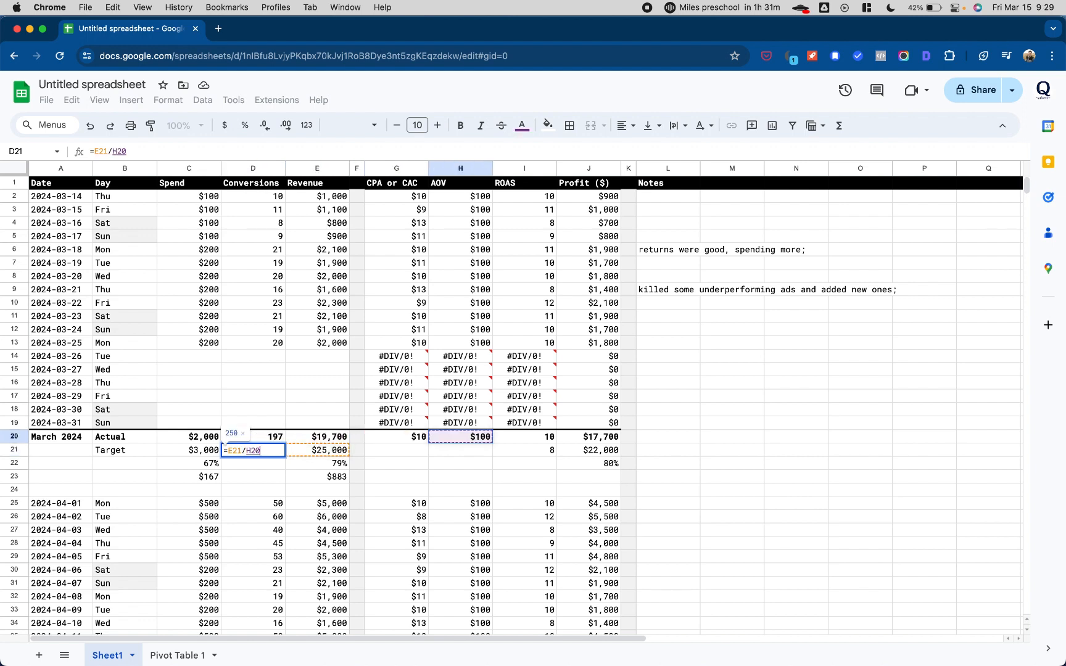
{"action": "key", "text": "Return"}
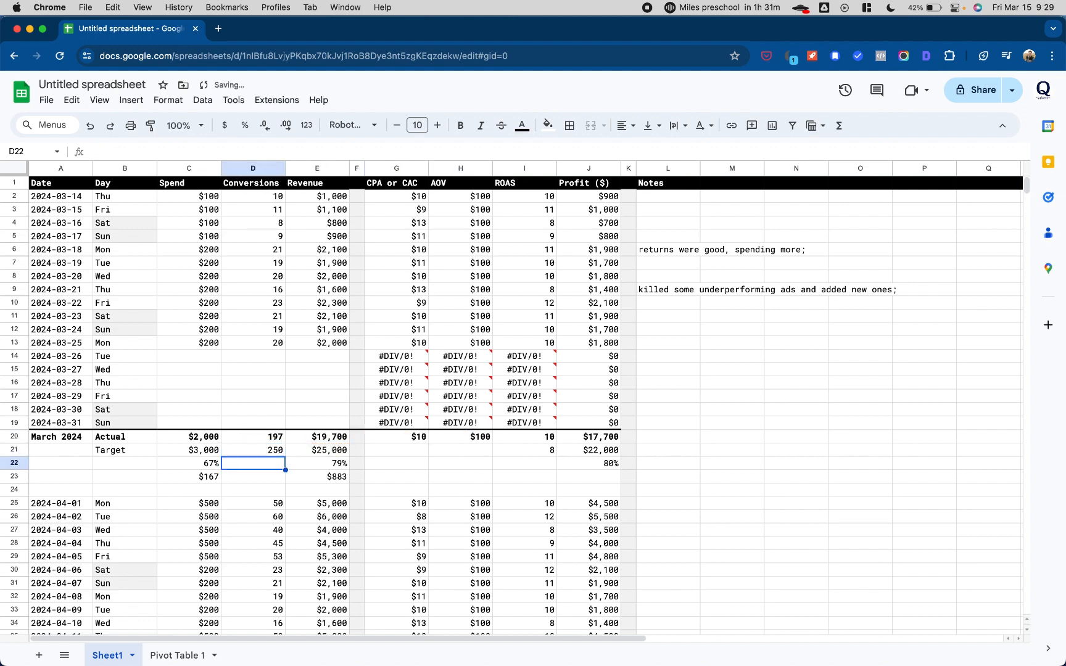
{"action": "key", "text": "Up"}
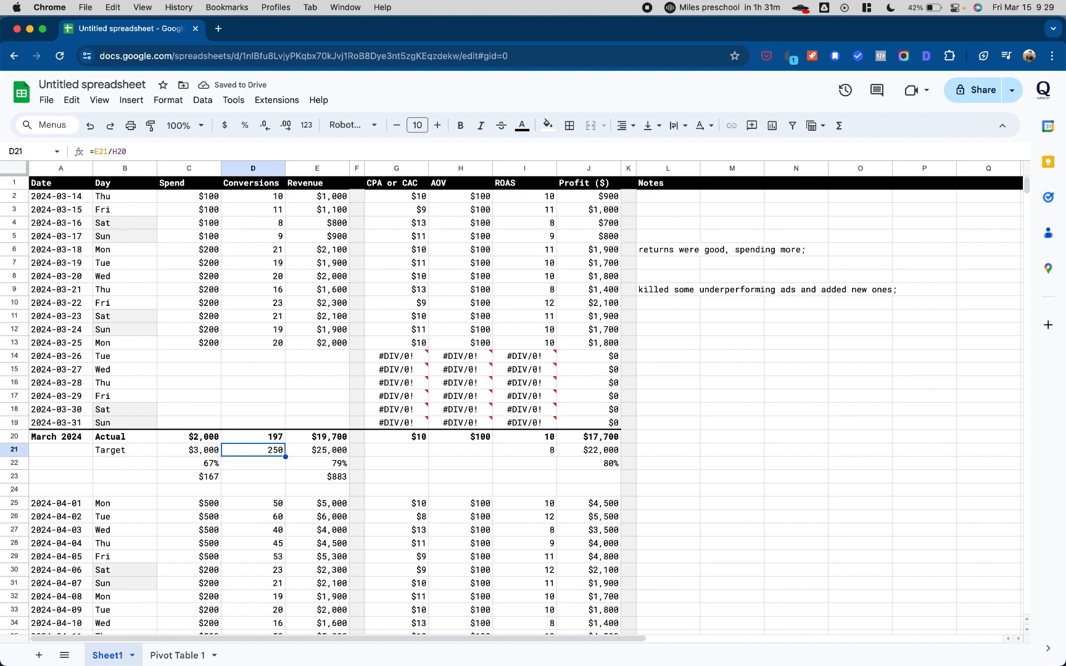
Copy the percent-of-target formula from C22 into D22 to cover conversions
{"action": "key", "text": "Down"}
{"action": "key", "text": "Left"}
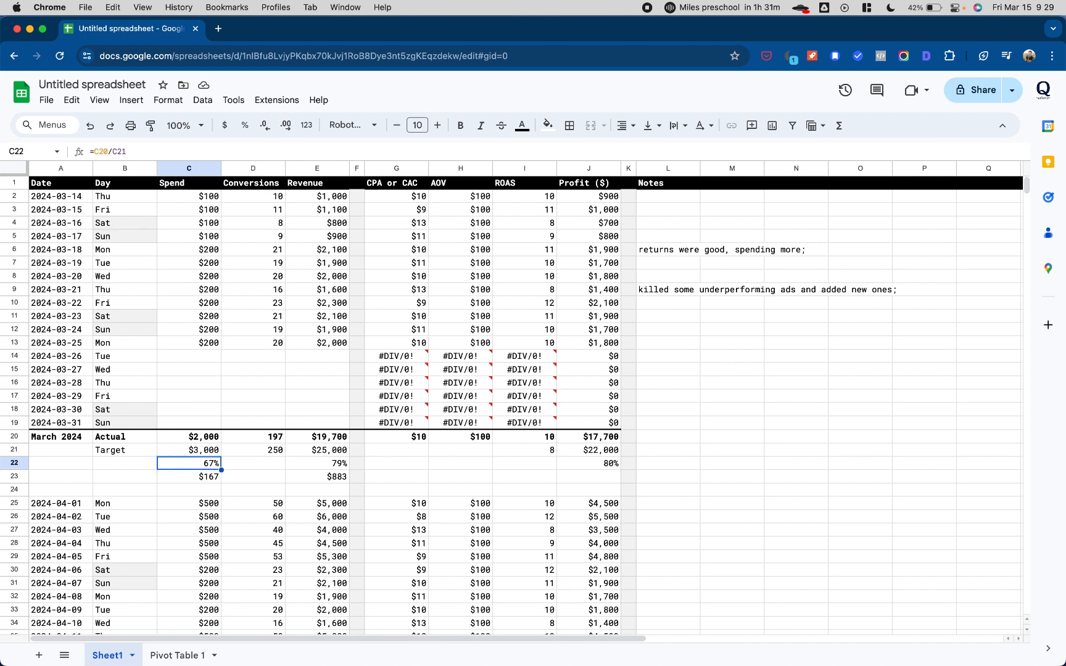
{"action": "key", "text": "ctrl+c"}
{"action": "key", "text": "Right"}
{"action": "key", "text": "ctrl+v"}
{"action": "key", "text": "Down"}
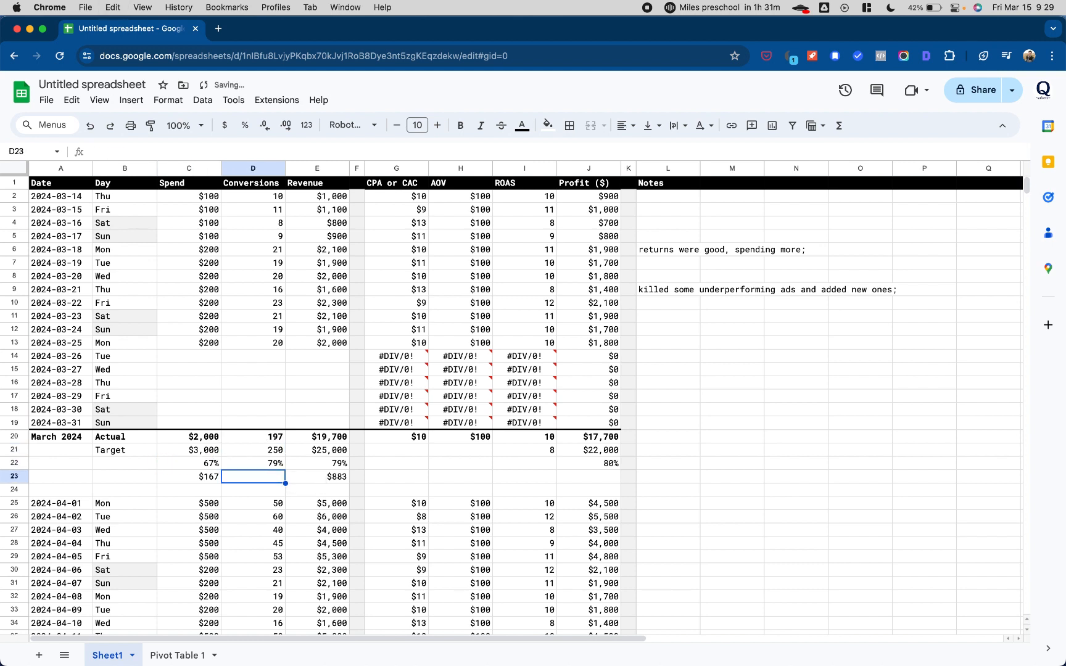
Examine the daily-needed formula in C23, the empty March conversions D14:D19 and the target conversions in D21
{"action": "key", "text": "Up"}
{"action": "key", "text": "Down"}
{"action": "key", "text": "Left"}
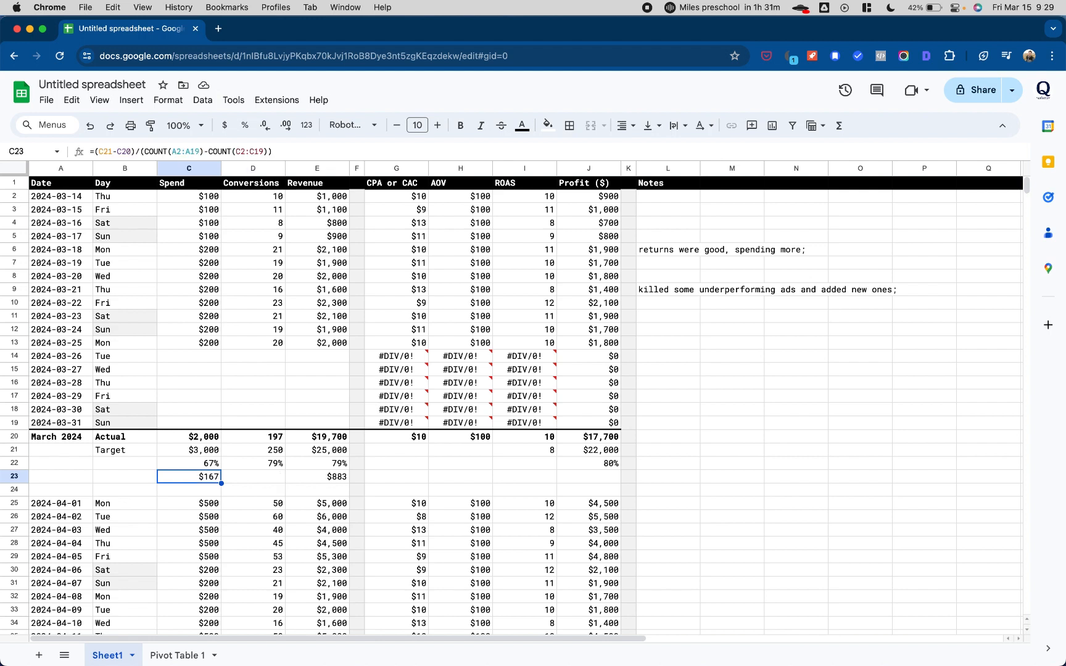
{"action": "left_click", "coordinate": [253, 477]}
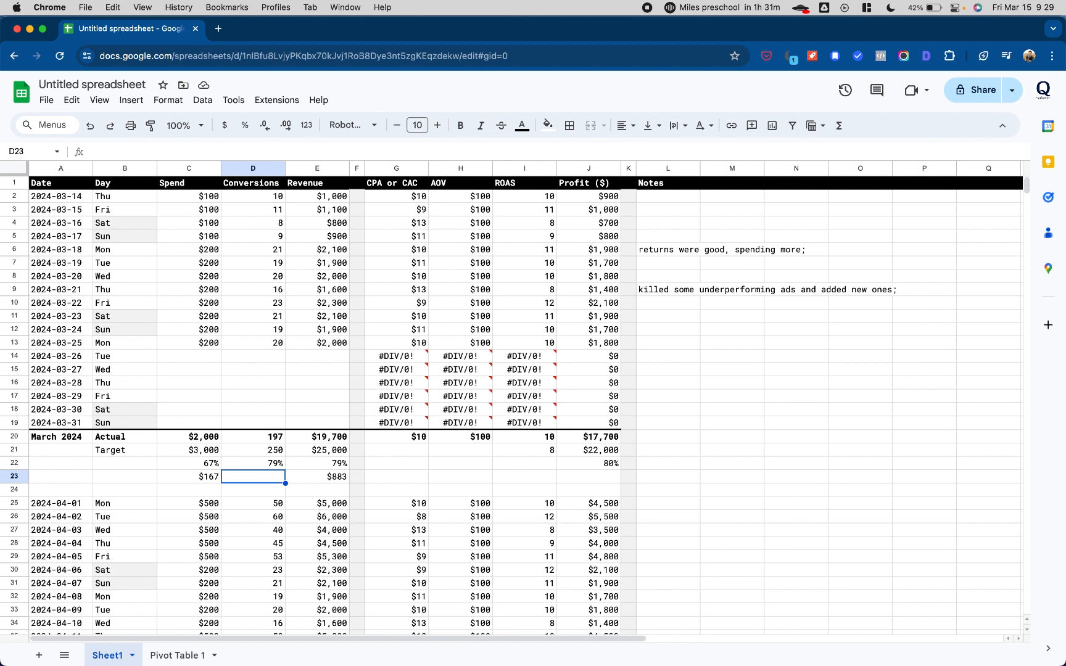
{"action": "left_click_drag", "start_coordinate": [271, 356], "coordinate": [264, 428]}
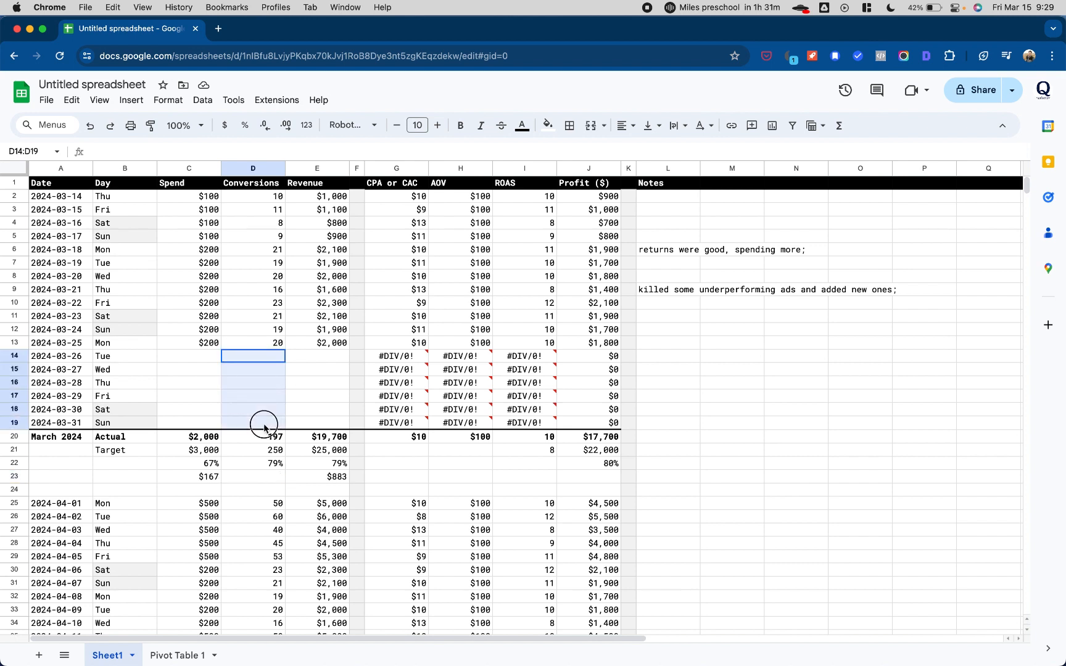
{"action": "left_click", "coordinate": [265, 477]}
{"action": "left_click", "coordinate": [267, 454]}
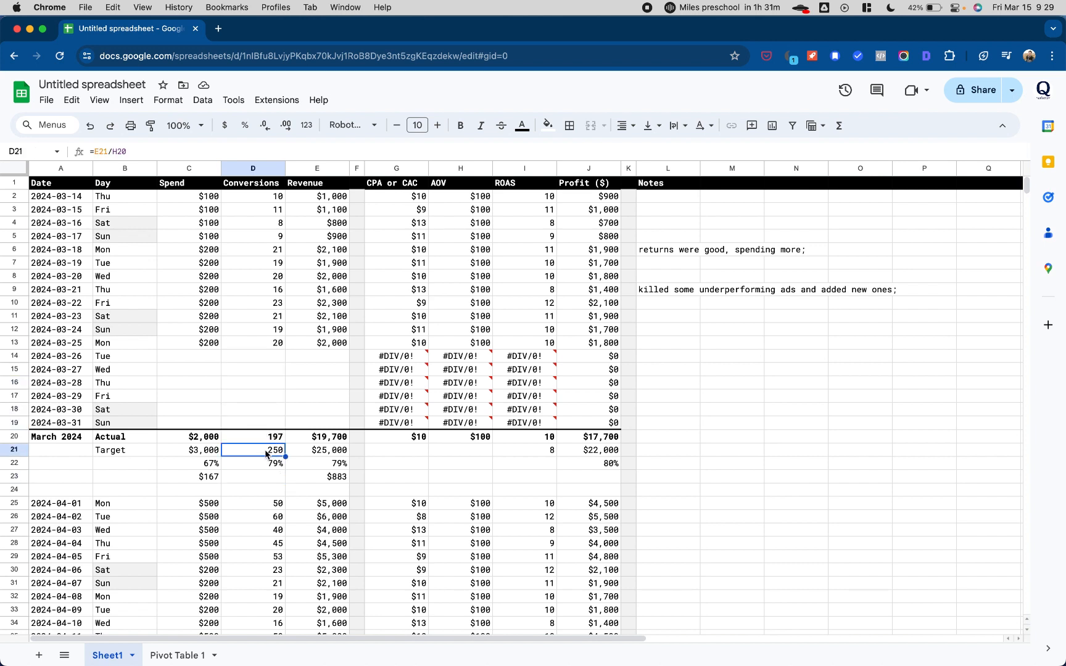
{"action": "key", "text": "Right"}
{"action": "key", "text": "Right"}
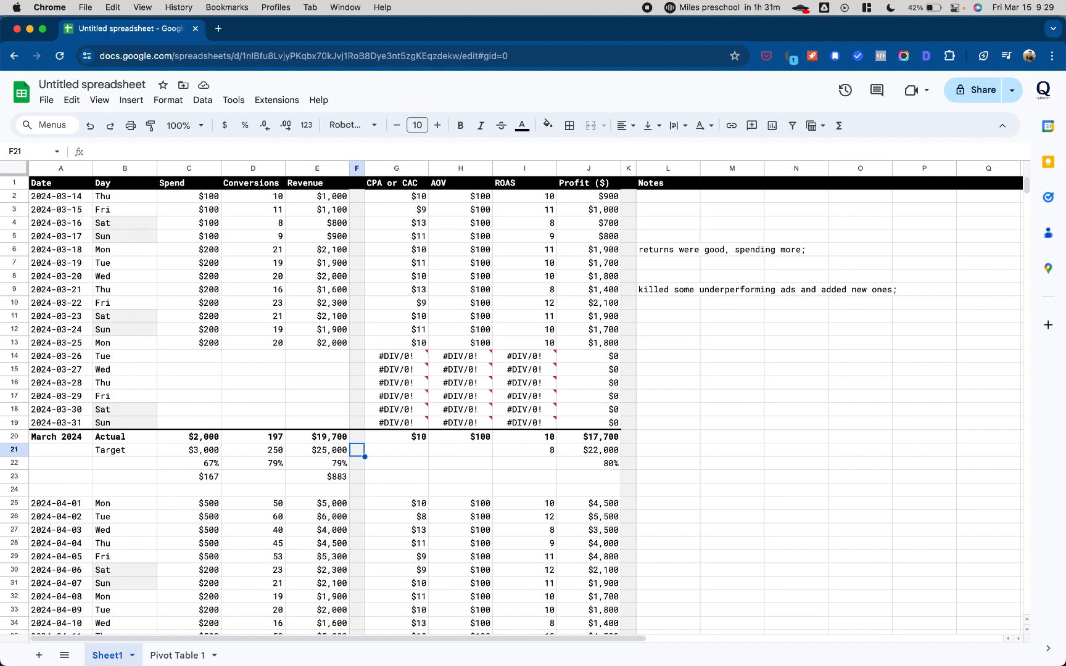
{"action": "left_click", "coordinate": [707, 450]}
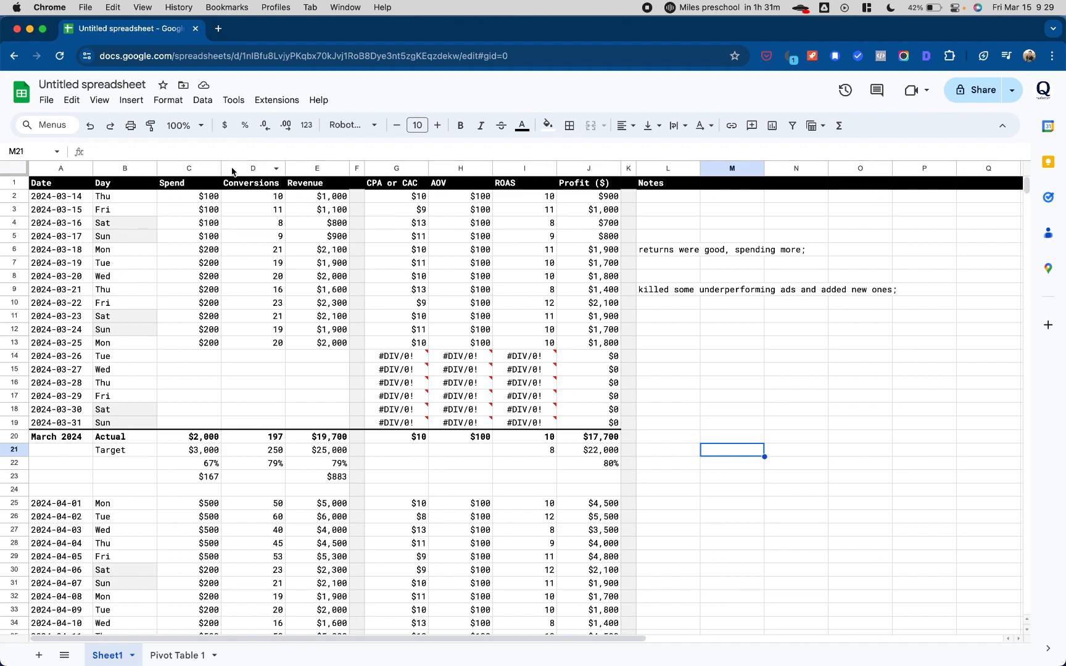
Insert three columns before Conversions and head the first two Impressions and Clicks
{"action": "left_click_drag", "start_coordinate": [232, 171], "coordinate": [352, 166]}
{"action": "right_click", "coordinate": [352, 168]}
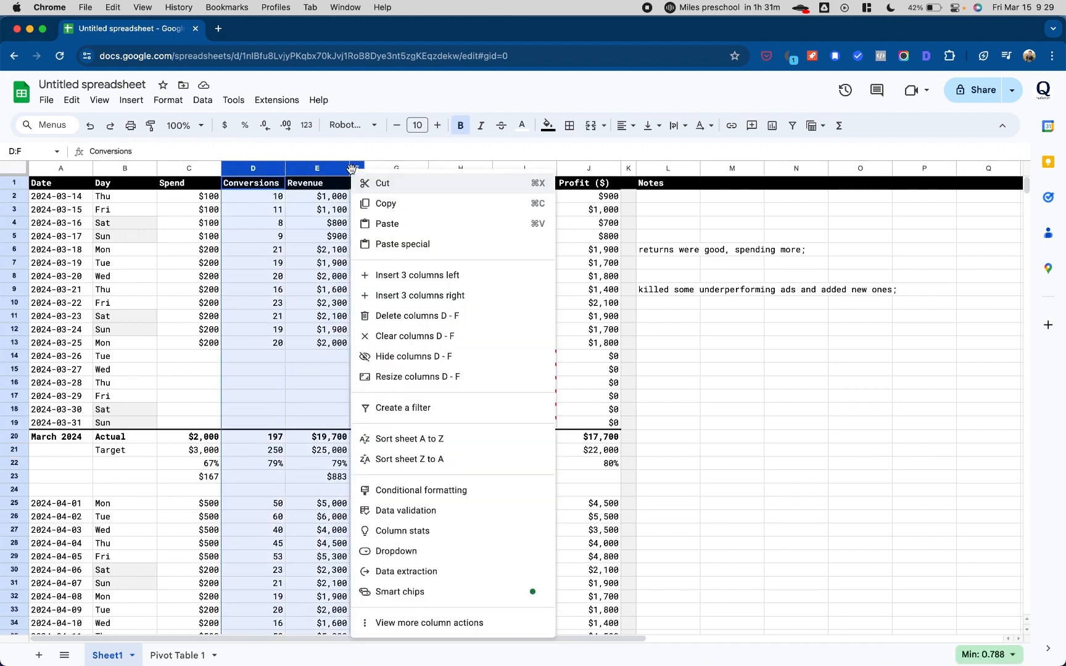
{"action": "left_click", "coordinate": [418, 275]}
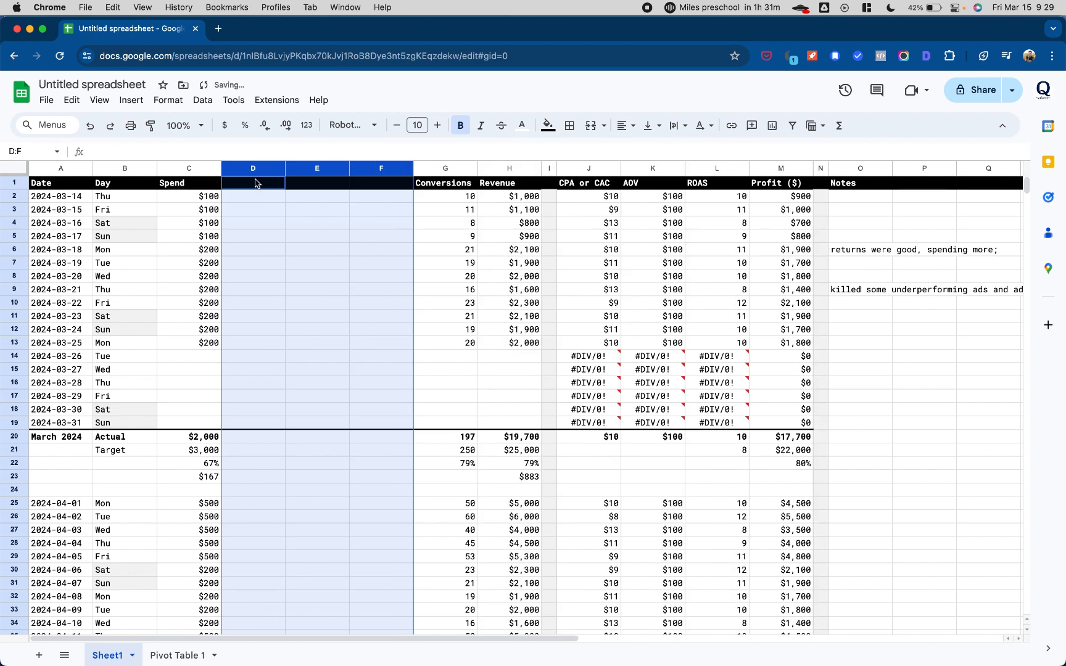
{"action": "left_click", "coordinate": [258, 183]}
{"action": "type", "text": "Impressions"}
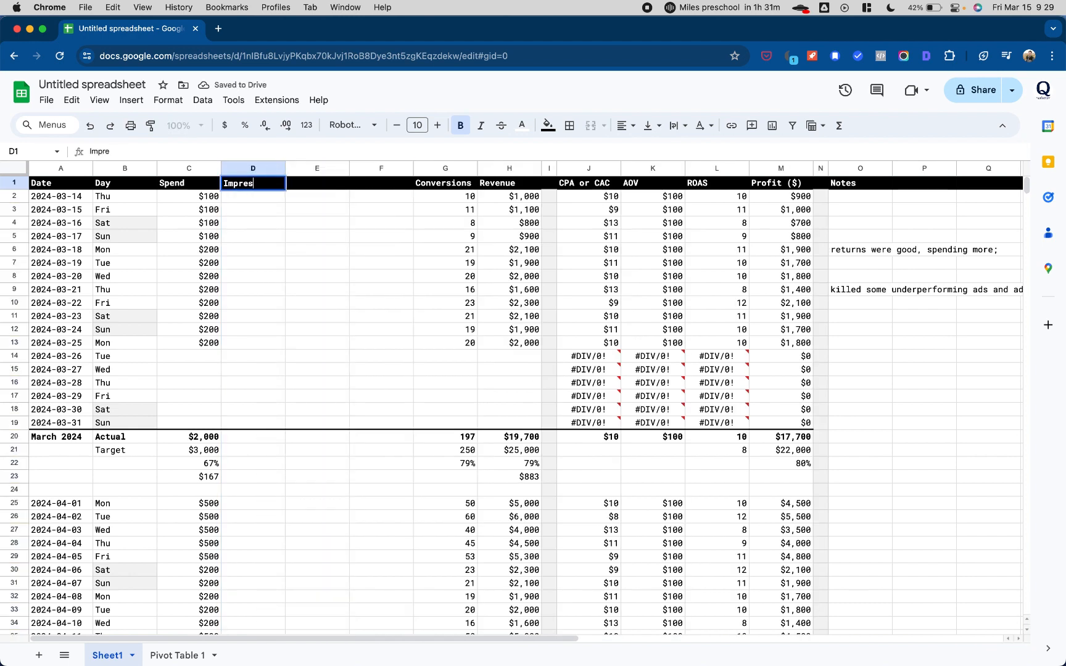
{"action": "key", "text": "Tab"}
{"action": "type", "text": "Clicks"}
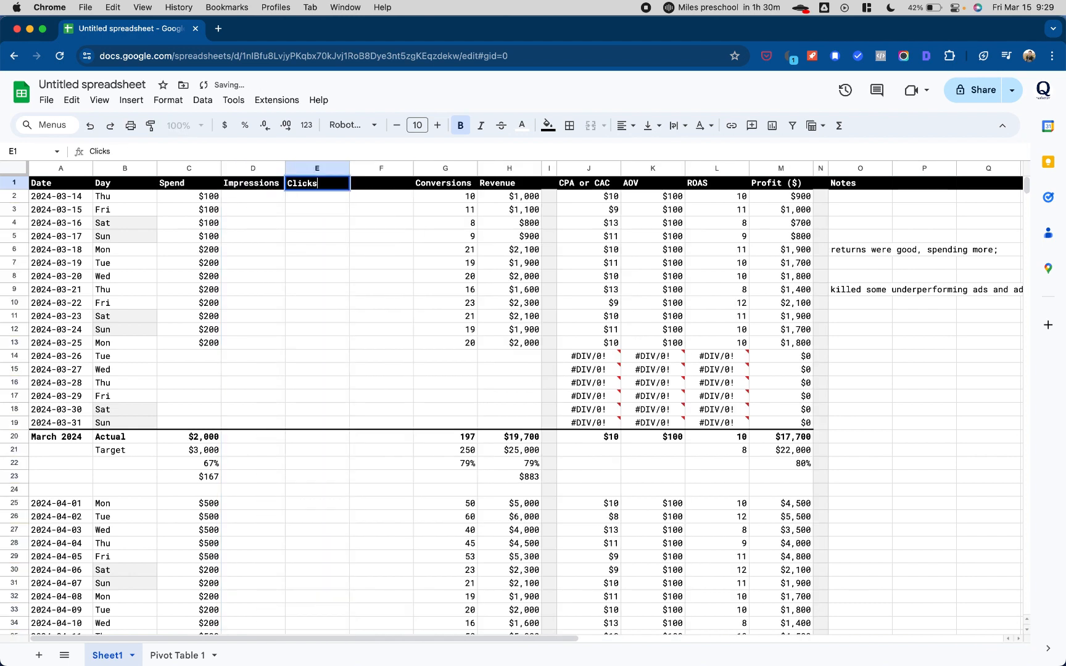
{"action": "key", "text": "Tab"}
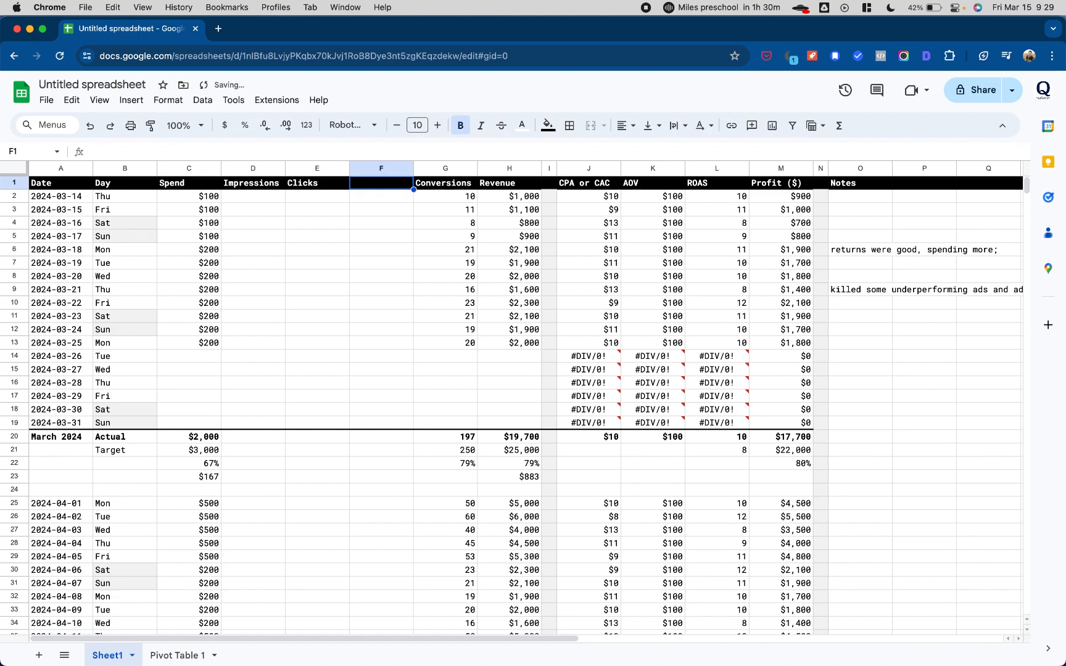
Move the empty third new column to just before CPA or CAC and head it CTR
{"action": "left_click", "coordinate": [388, 167]}
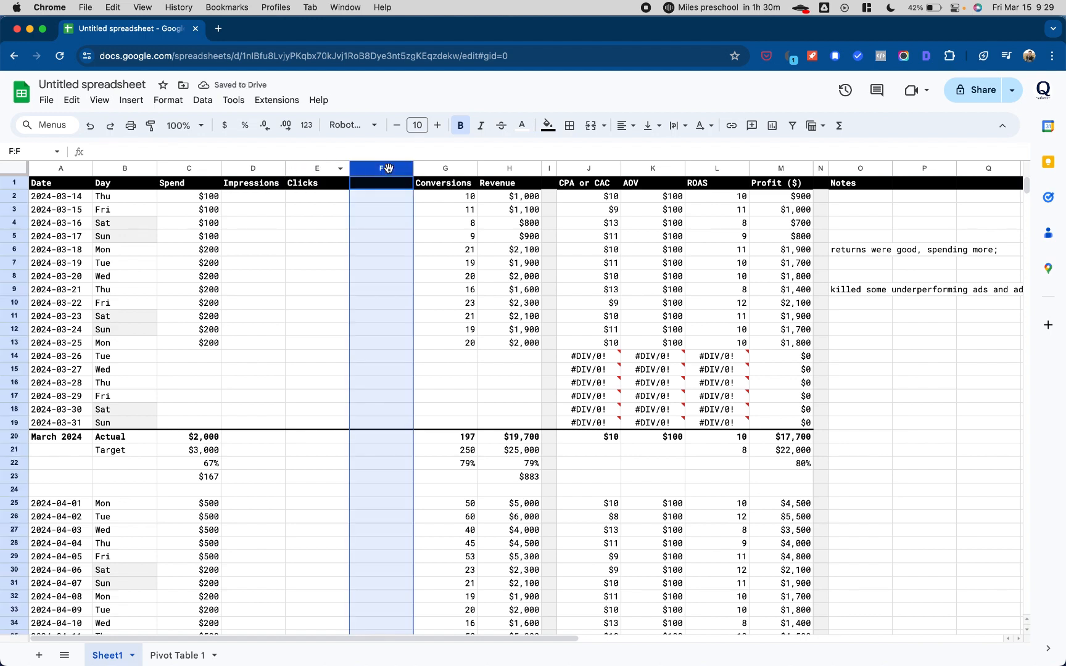
{"action": "left_click_drag", "start_coordinate": [389, 168], "coordinate": [543, 168]}
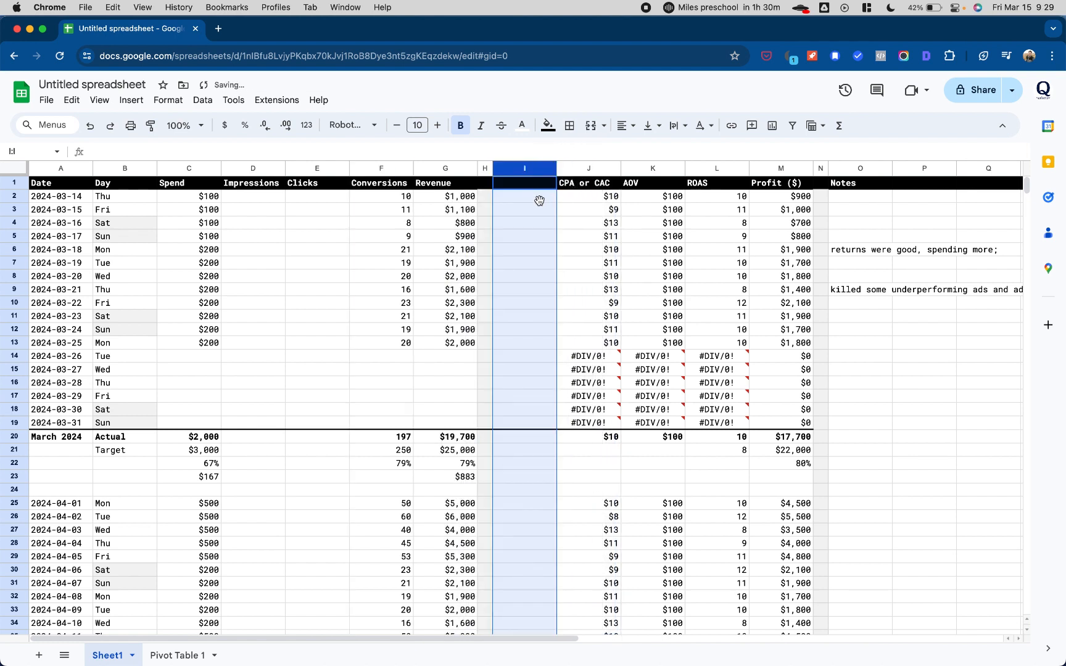
{"action": "left_click", "coordinate": [529, 185]}
{"action": "type", "text": "CT"}
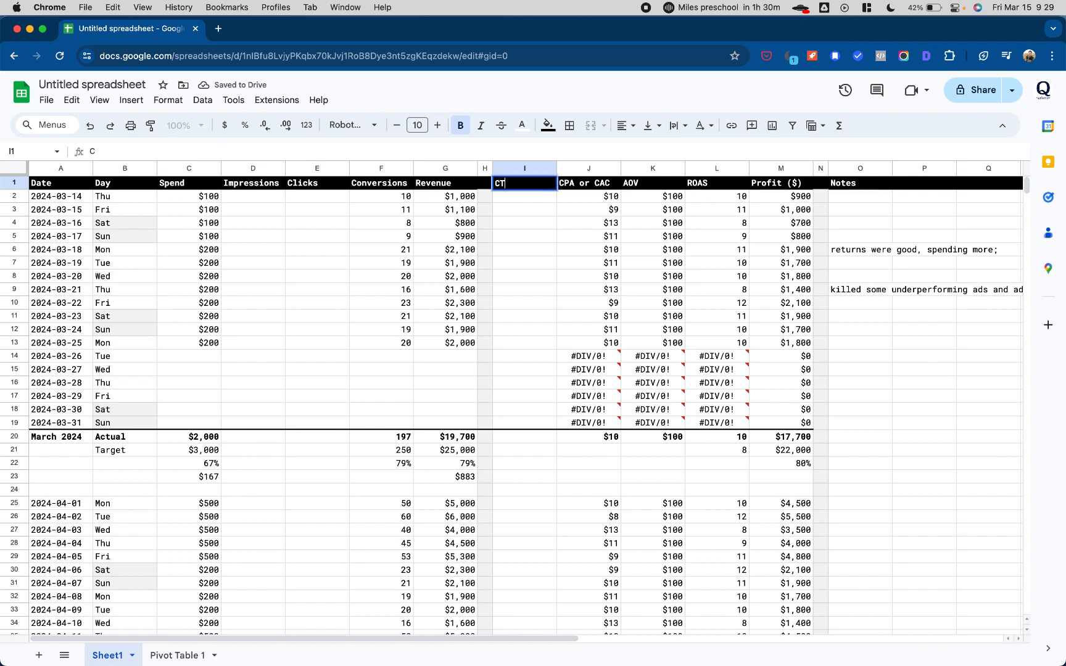
{"action": "type", "text": "R"}
{"action": "key", "text": "Return"}
Calculate the 2024-03-14 CTR in I2 by dividing clicks by impressions, =E2/D2
{"action": "type", "text": "="}
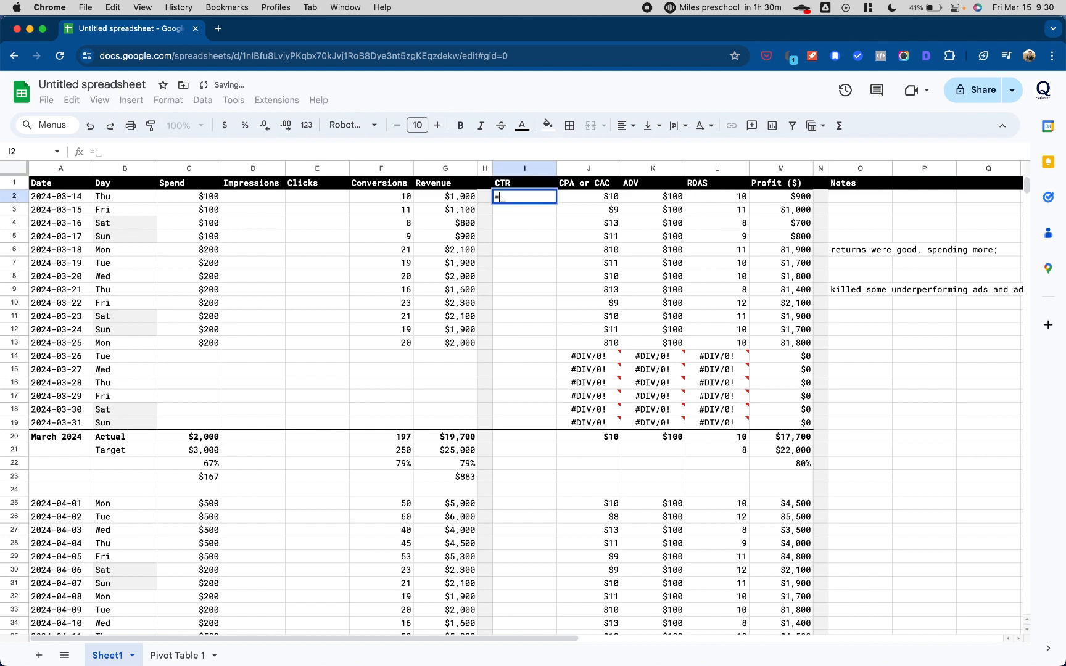
{"action": "key", "text": "Left"}
{"action": "key", "text": "Left"}
{"action": "key", "text": "Left"}
{"action": "key", "text": "Left"}
{"action": "type", "text": "/"}
{"action": "key", "text": "Left"}
{"action": "key", "text": "Left"}
{"action": "key", "text": "Left"}
{"action": "key", "text": "Left"}
{"action": "key", "text": "Left"}
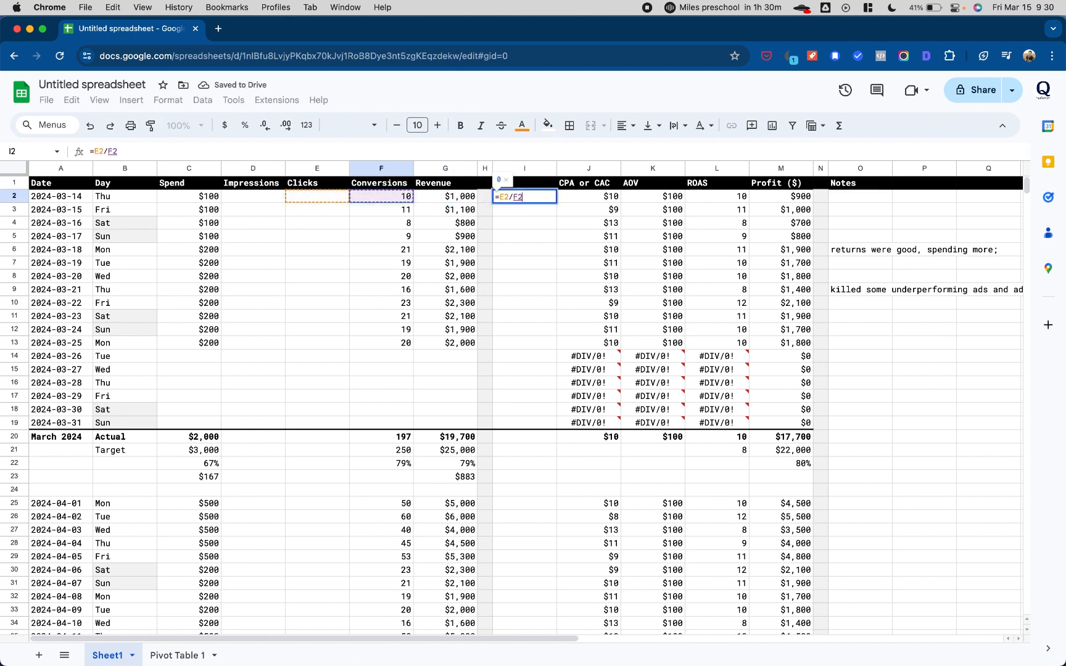
{"action": "key", "text": "Return"}
Enter 100000 impressions in D2 and 2000 clicks in E2 for 2024-03-14
{"action": "key", "text": "Left"}
{"action": "key", "text": "Left"}
{"action": "key", "text": "Left"}
{"action": "key", "text": "Left"}
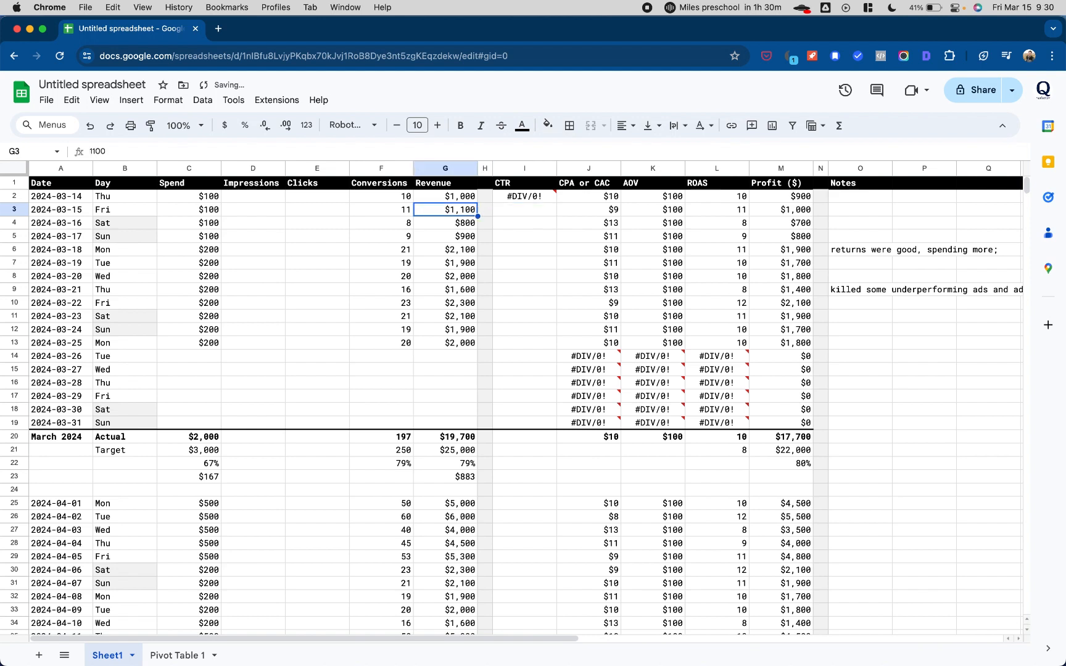
{"action": "key", "text": "Up"}
{"action": "key", "text": "Left"}
{"action": "type", "text": "100000"}
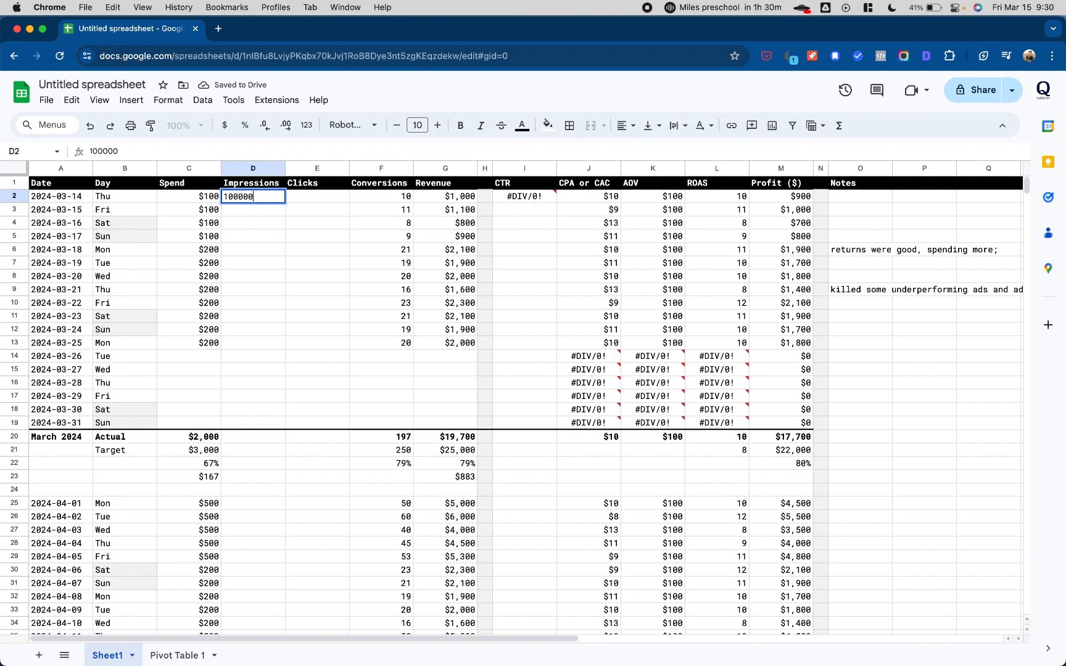
{"action": "key", "text": "Tab"}
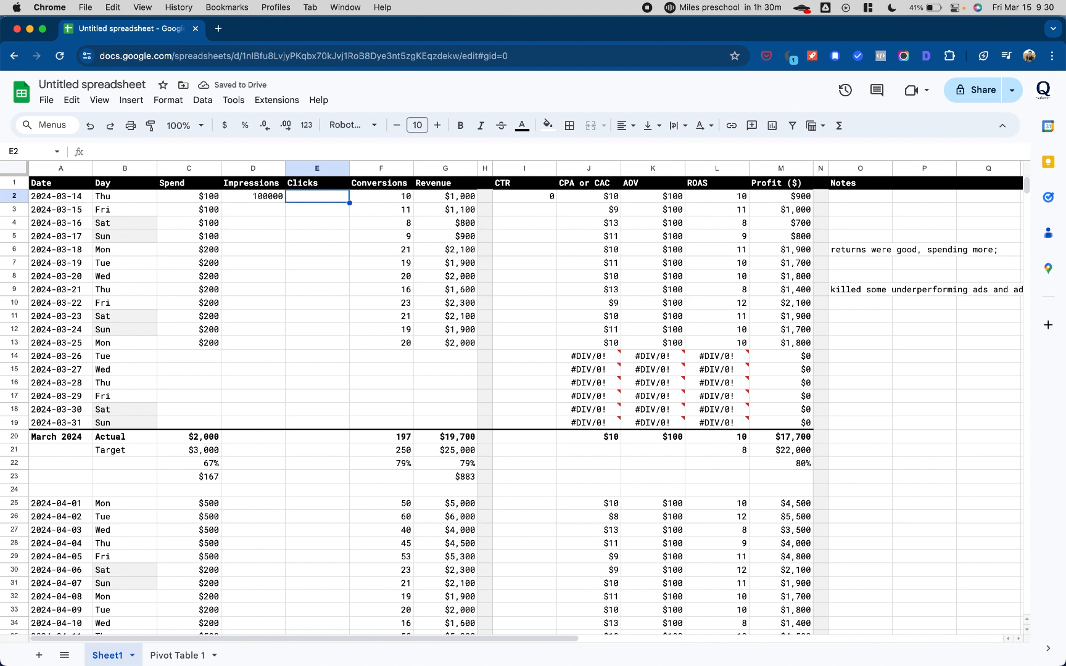
{"action": "key", "text": "Left"}
{"action": "key", "text": "Right"}
{"action": "type", "text": "2000"}
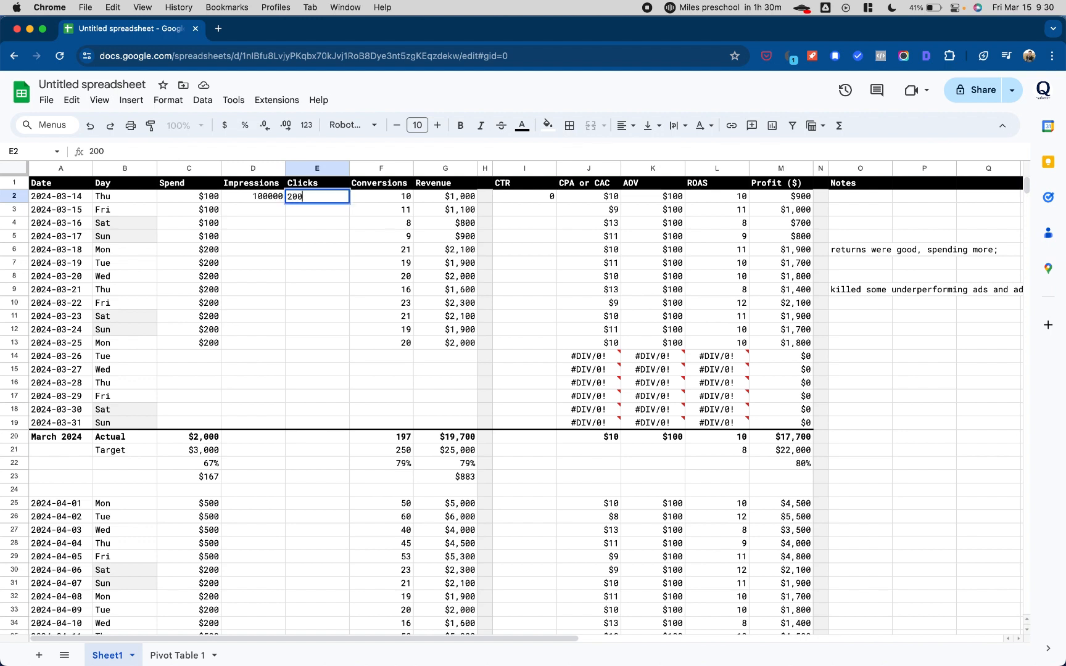
{"action": "key", "text": "Right"}
{"action": "key", "text": "Right"}
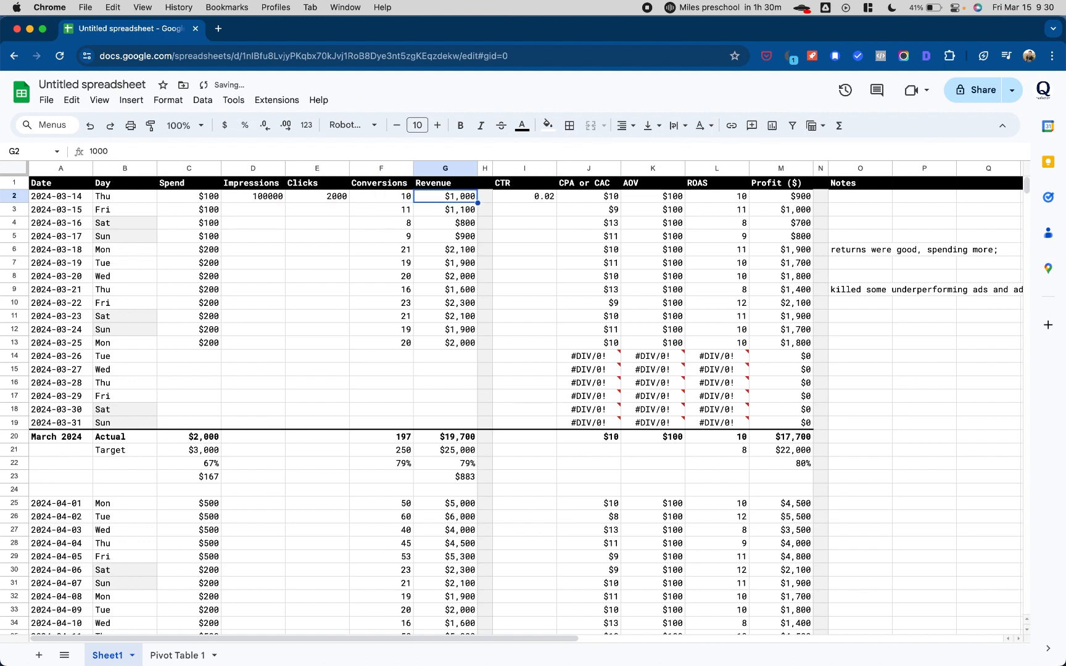
{"action": "key", "text": "Left"}
{"action": "key", "text": "Left"}
{"action": "key", "text": "Left"}
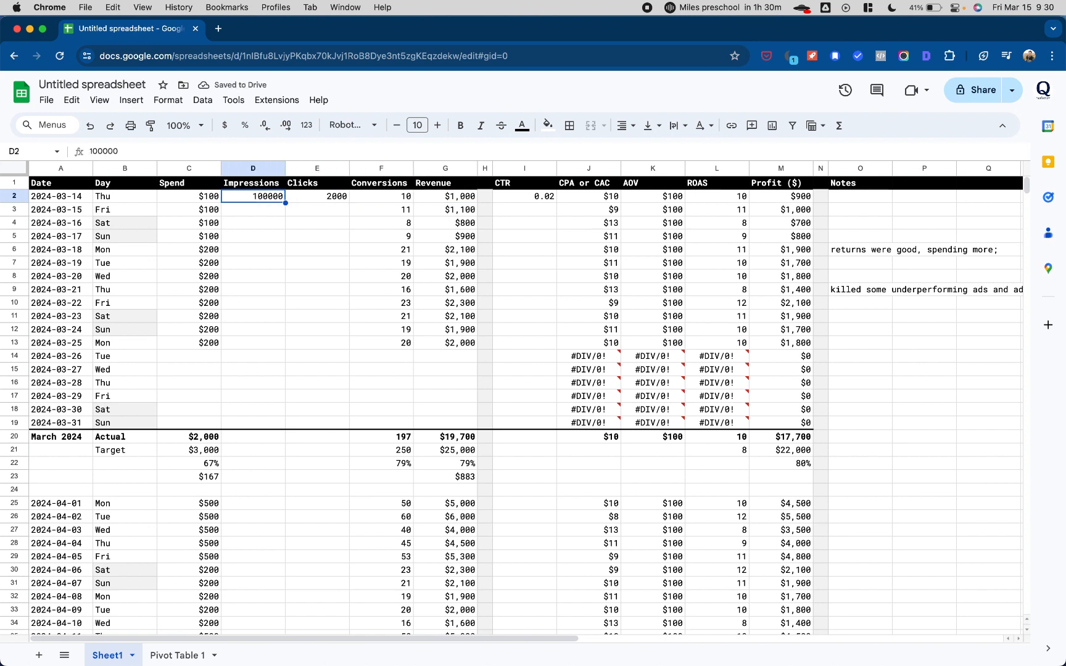
Format the CTR in I2 as a percentage with one decimal place
{"action": "left_click", "coordinate": [506, 195]}
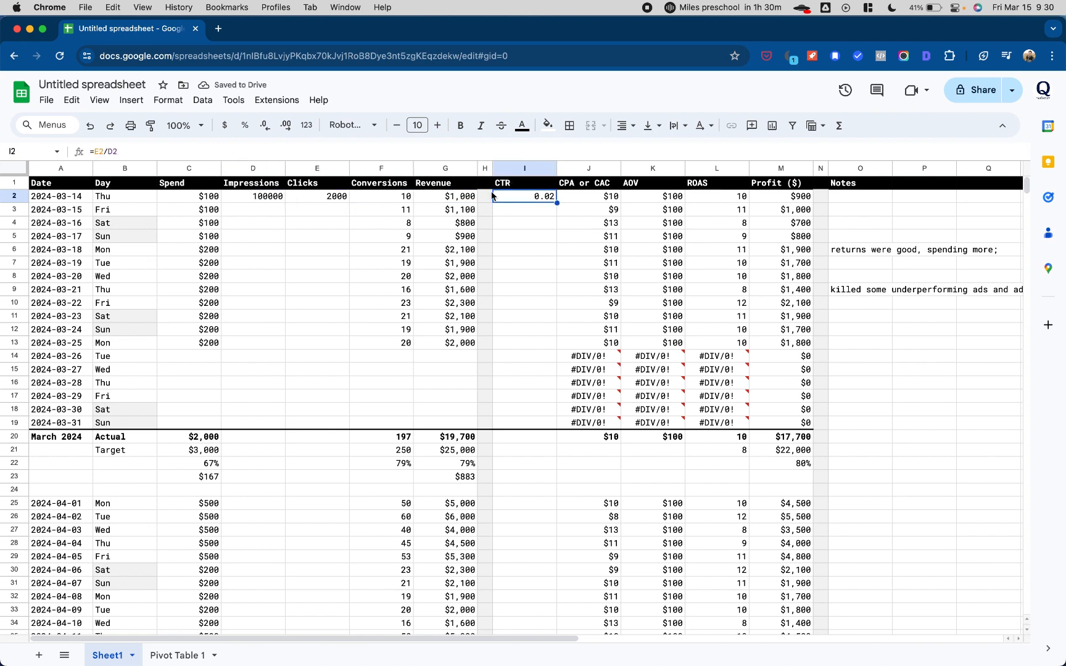
{"action": "left_click", "coordinate": [246, 126]}
{"action": "left_click", "coordinate": [266, 126]}
{"action": "left_click", "coordinate": [586, 199]}
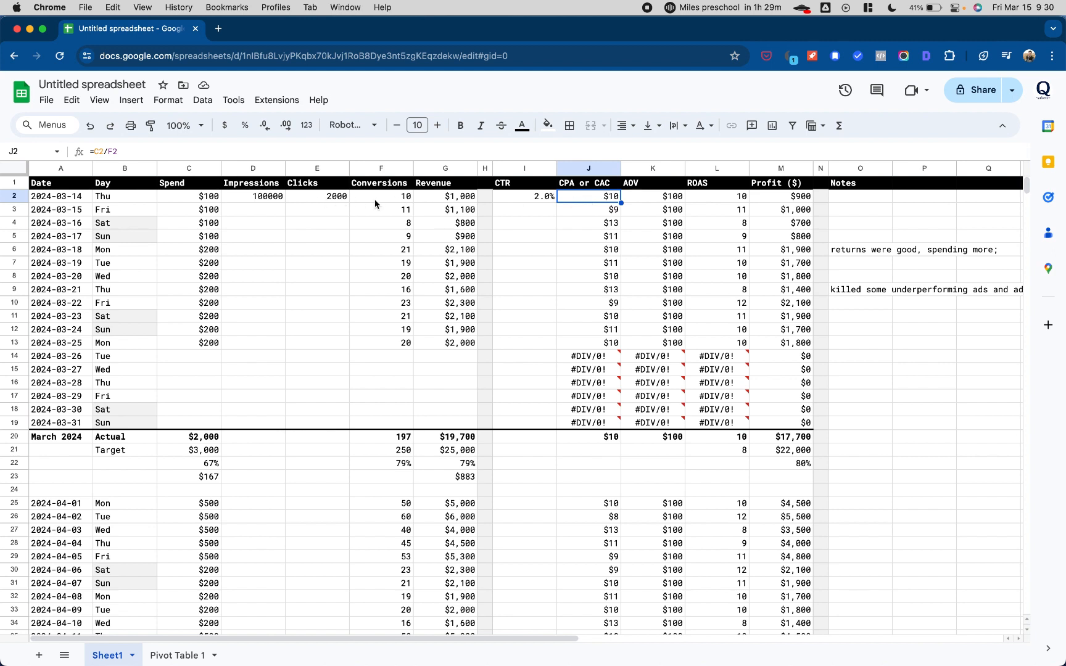
{"action": "left_click", "coordinate": [512, 198]}
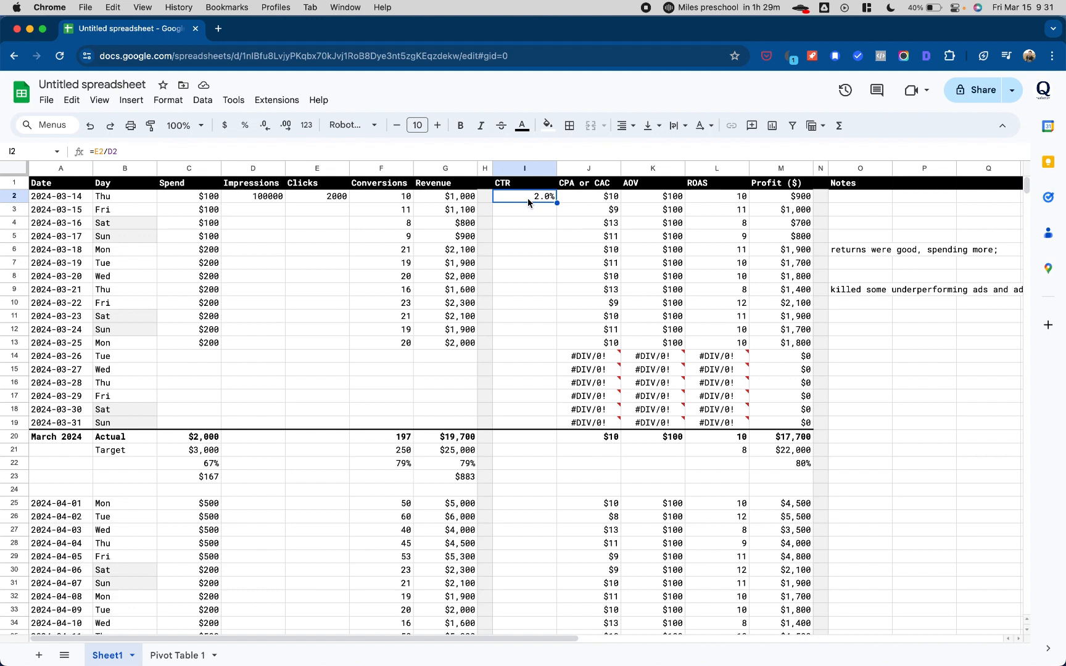
{"action": "left_click_drag", "start_coordinate": [260, 197], "coordinate": [314, 201]}
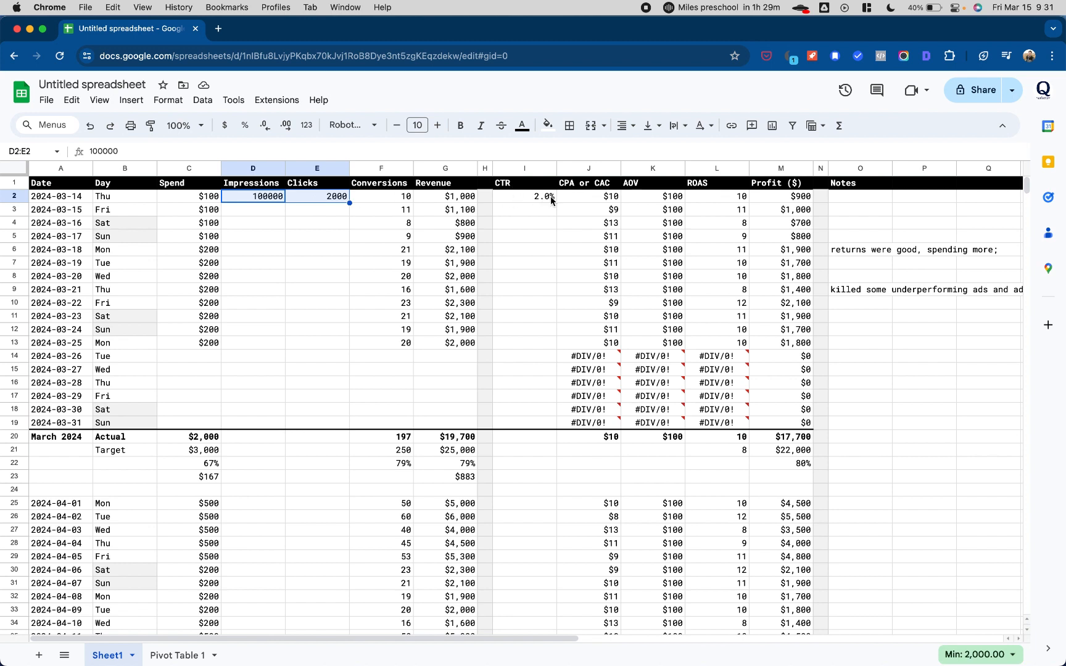
{"action": "left_click", "coordinate": [576, 198]}
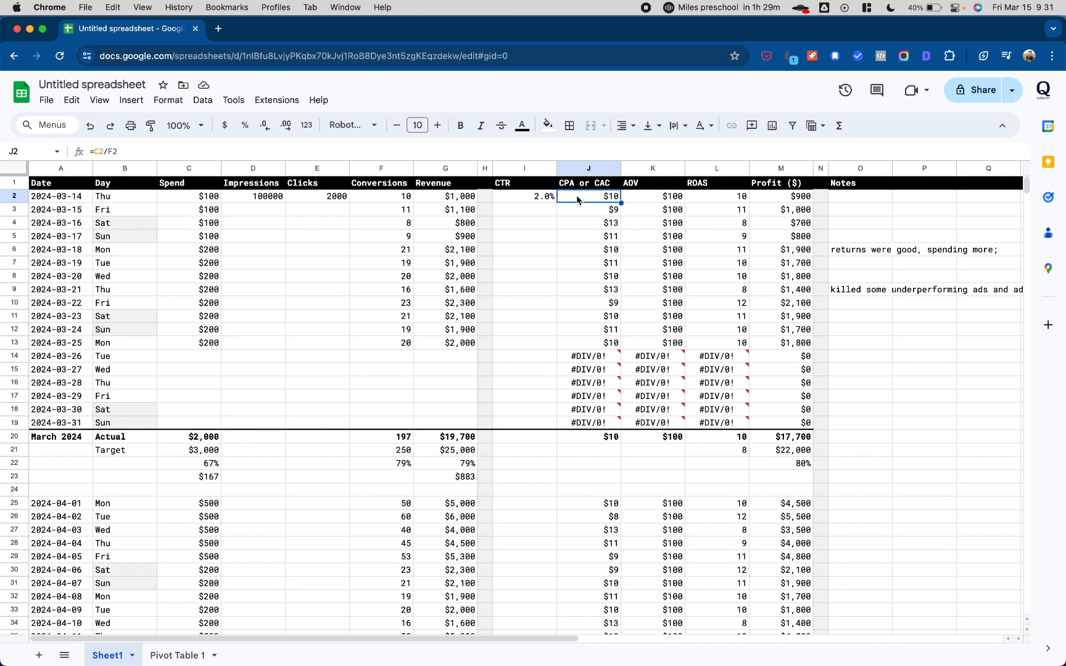
{"action": "left_click", "coordinate": [511, 197]}
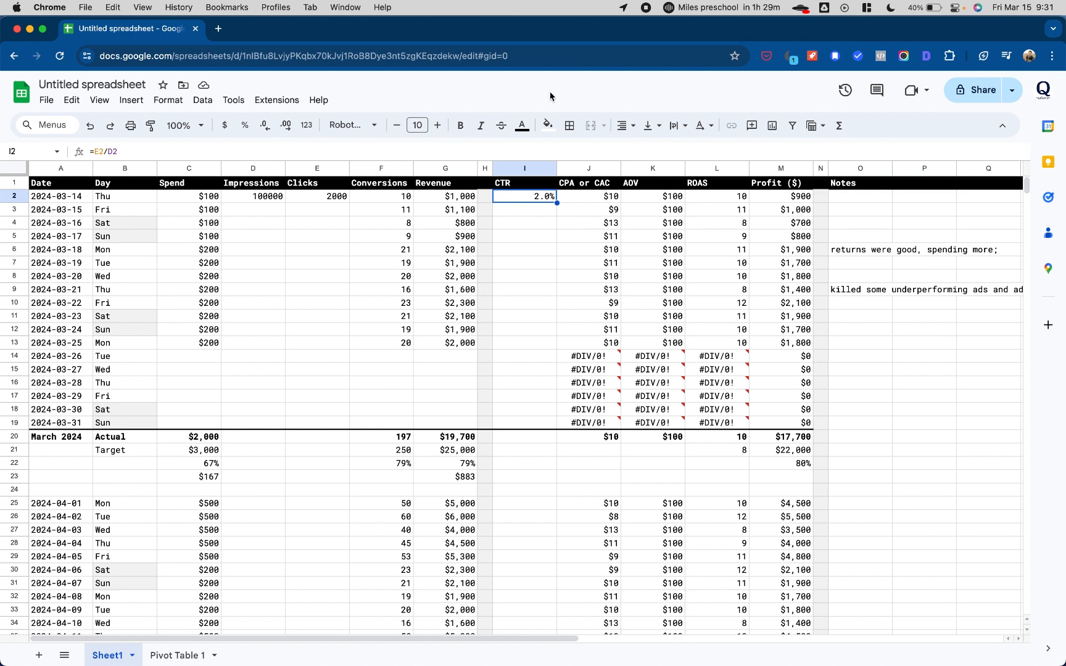
Delete the CTR column and the Impressions and Clicks columns from the tracker
{"action": "left_click", "coordinate": [511, 169]}
{"action": "right_click", "coordinate": [511, 173]}
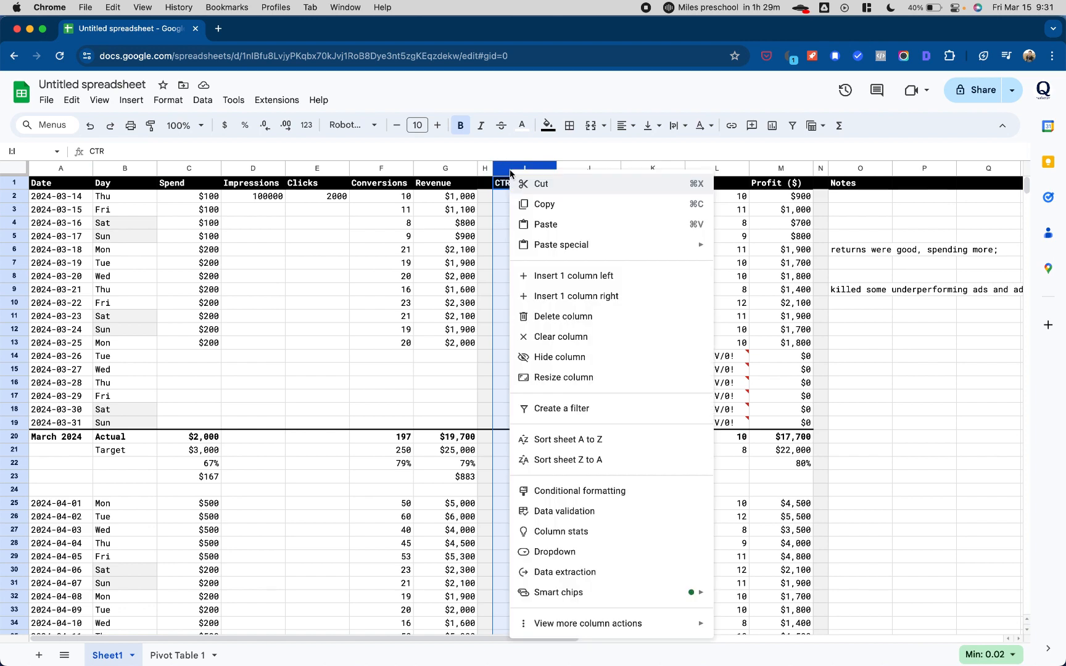
{"action": "left_click", "coordinate": [558, 317]}
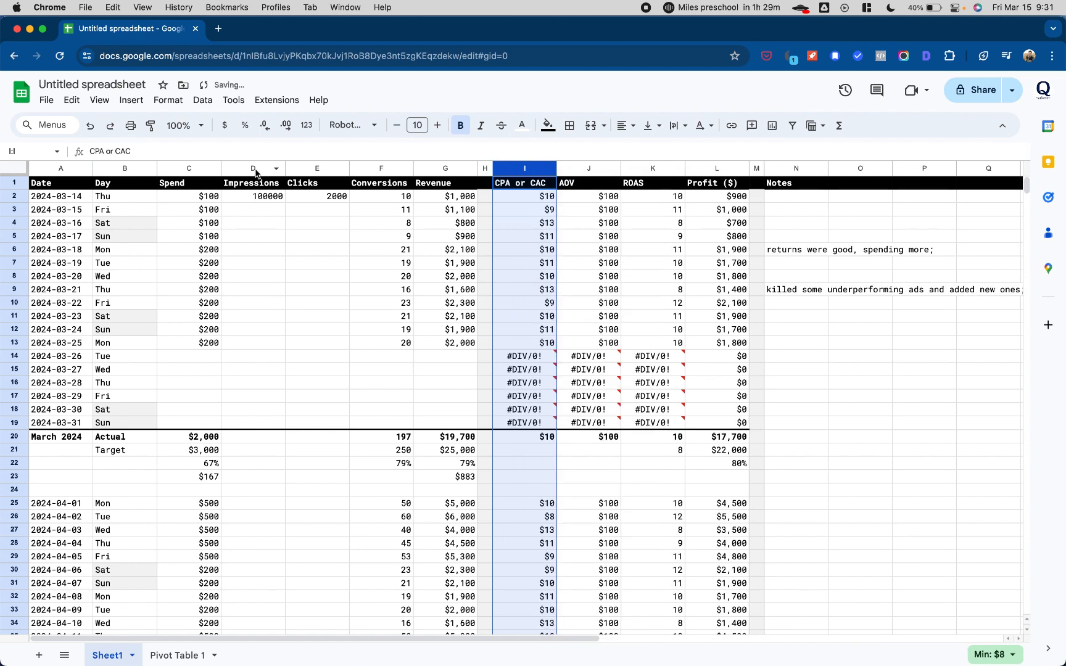
{"action": "left_click_drag", "start_coordinate": [257, 173], "coordinate": [322, 169]}
{"action": "right_click", "coordinate": [322, 170]}
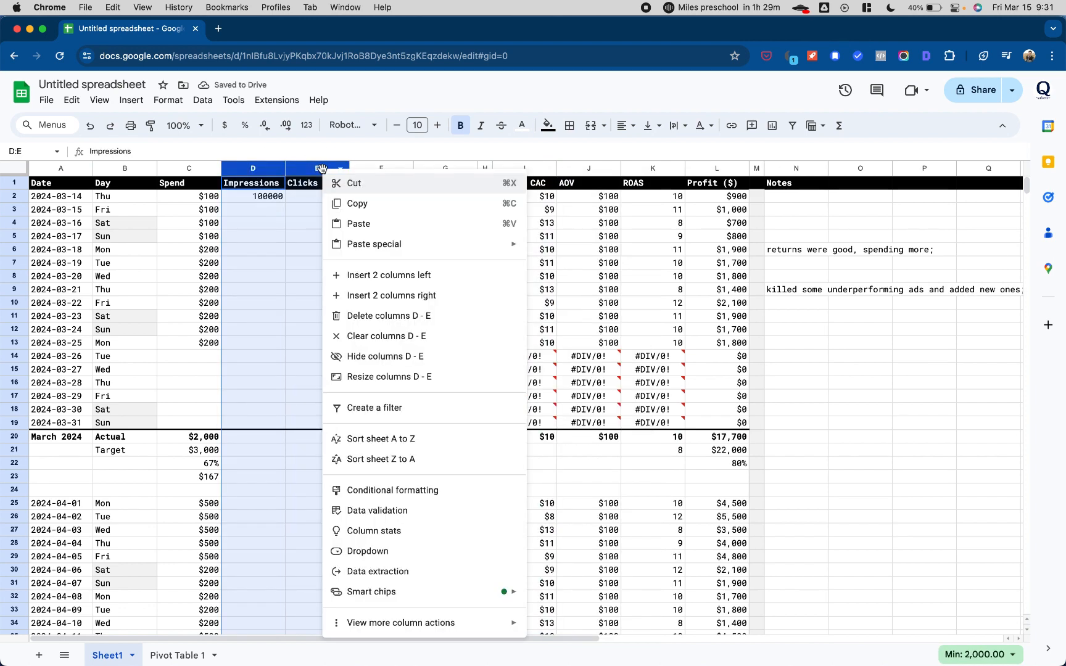
{"action": "left_click", "coordinate": [366, 316]}
{"action": "left_click", "coordinate": [712, 402]}
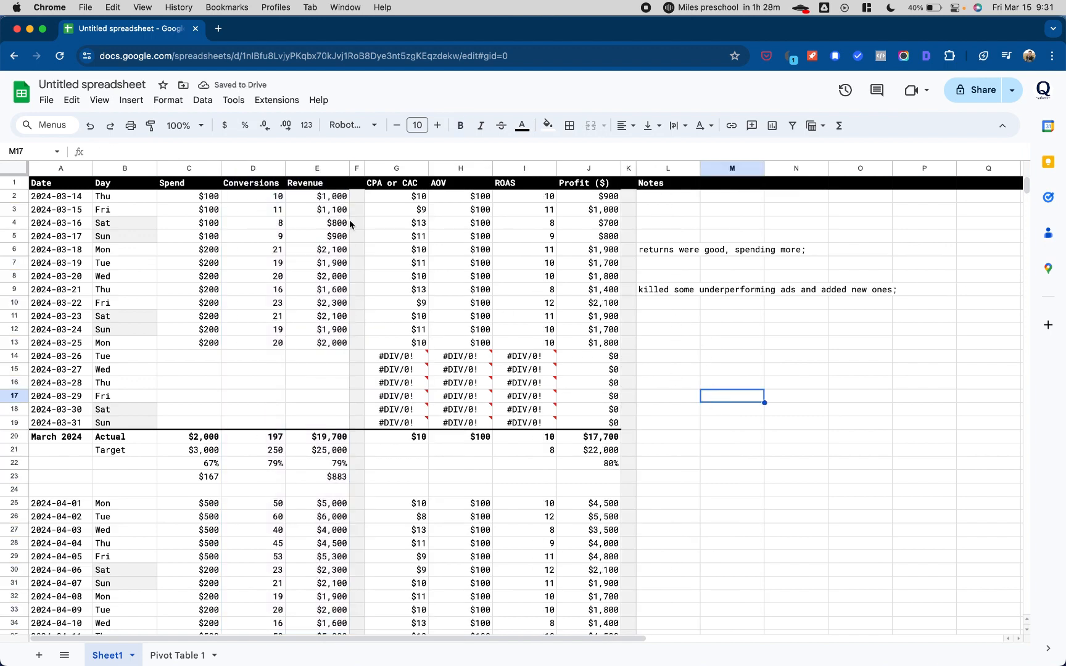
{"action": "left_click_drag", "start_coordinate": [189, 196], "coordinate": [341, 343]}
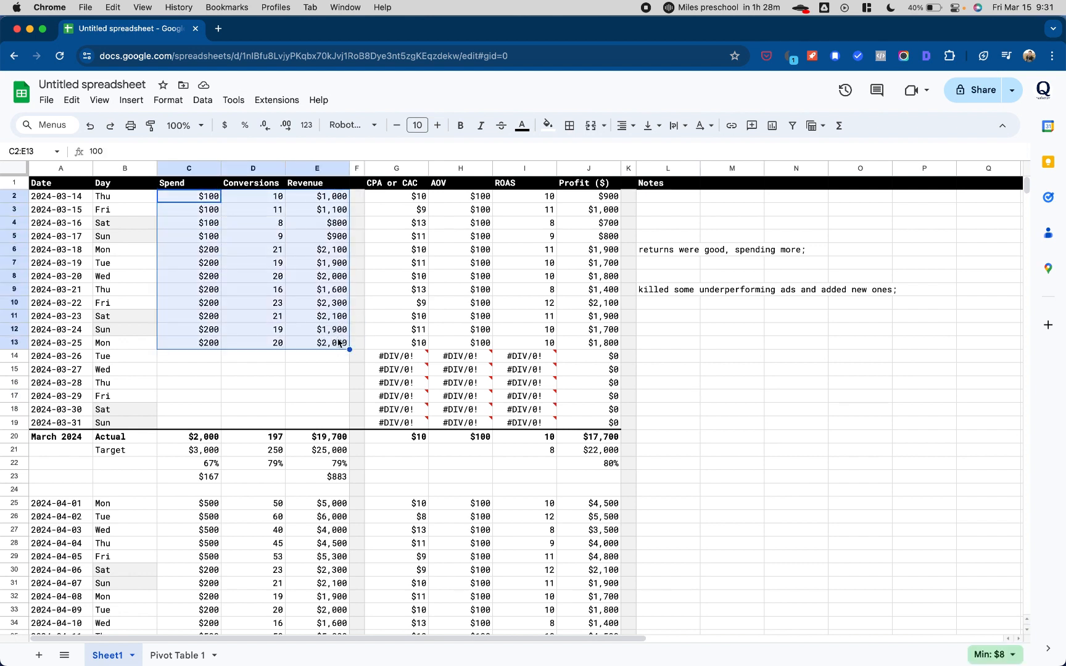
{"action": "left_click", "coordinate": [712, 357]}
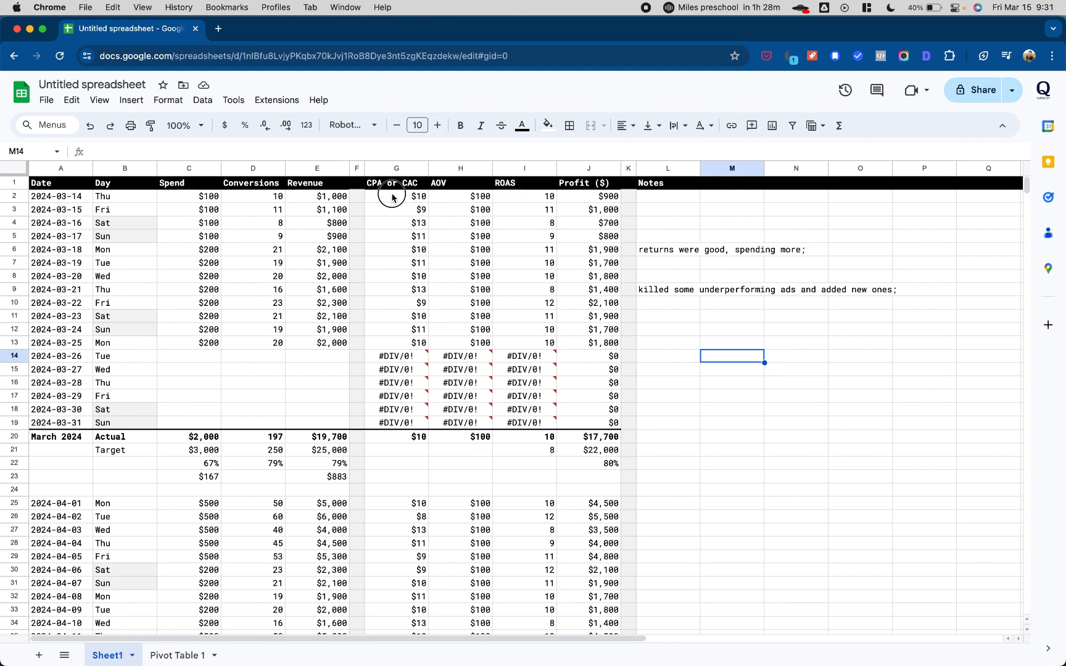
{"action": "left_click_drag", "start_coordinate": [385, 199], "coordinate": [600, 350]}
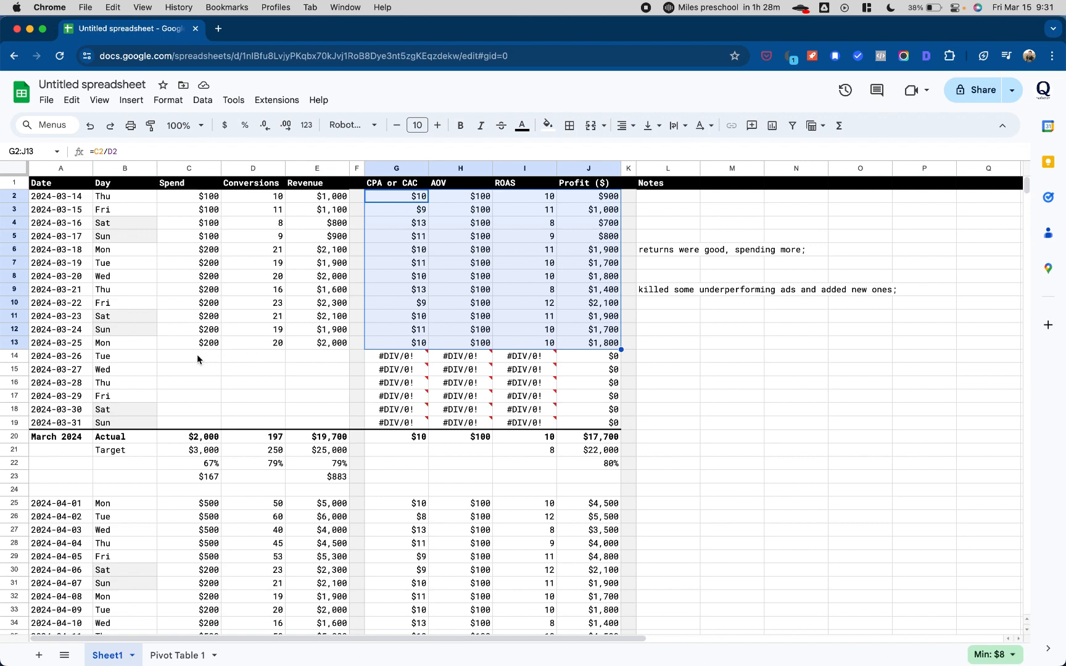
{"action": "left_click", "coordinate": [662, 344]}
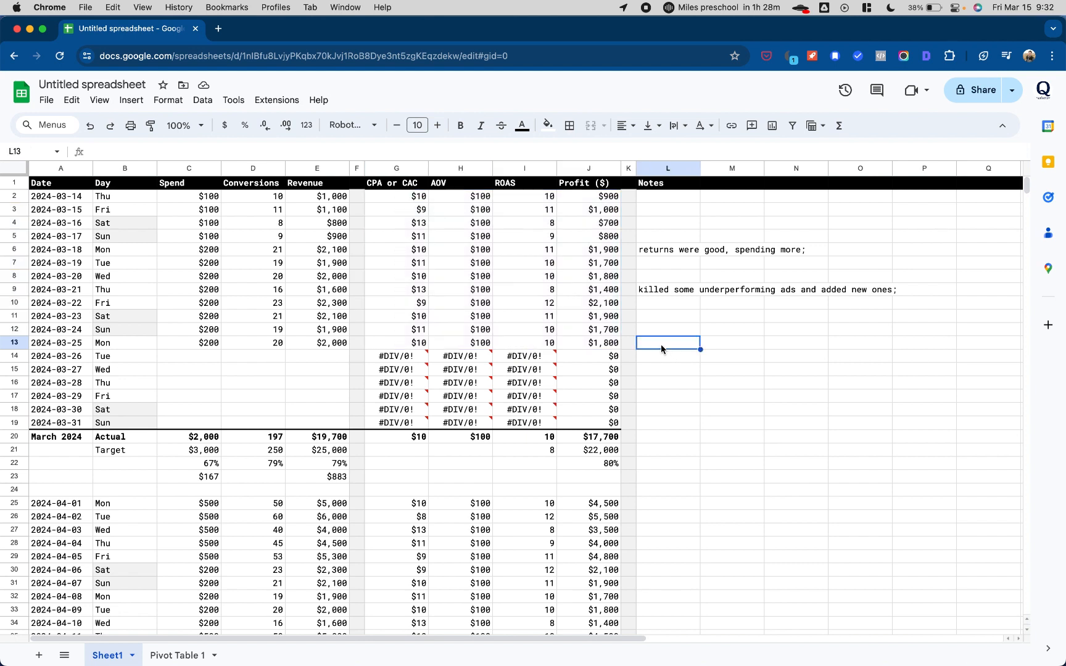
{"action": "left_click", "coordinate": [667, 439]}
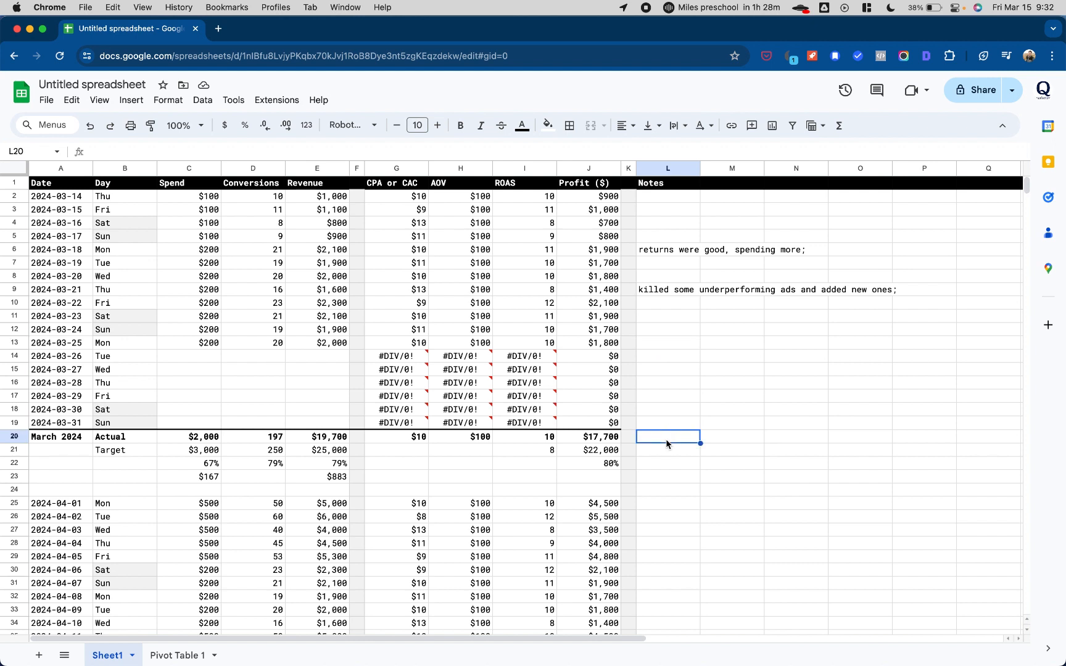
{"action": "left_click", "coordinate": [738, 439]}
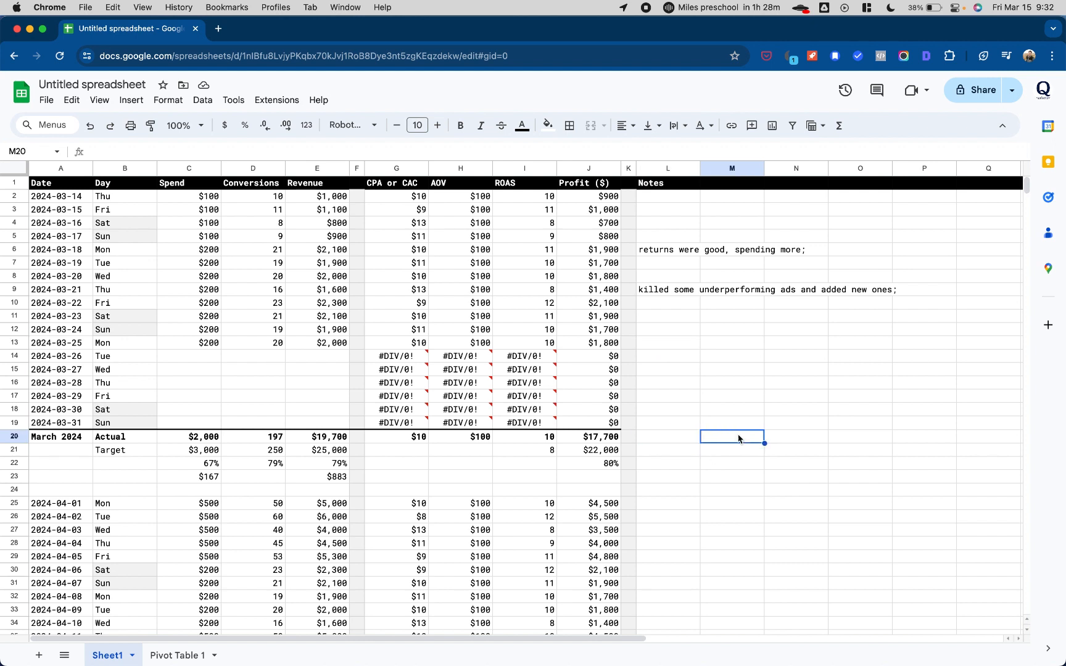